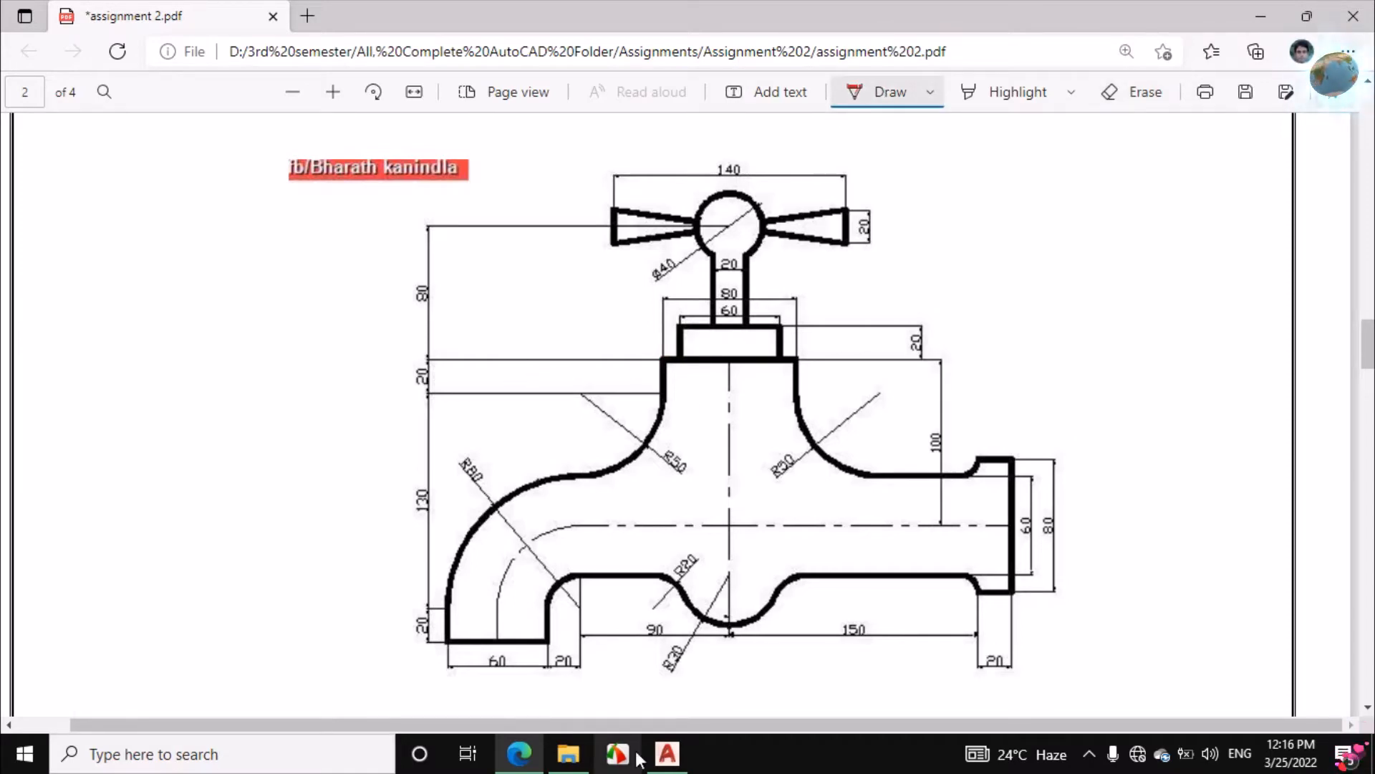
# Switch to AutoCAD and draw a 20-unit vertical line downward from the left end of the wide base line
pyautogui.click(667, 753)
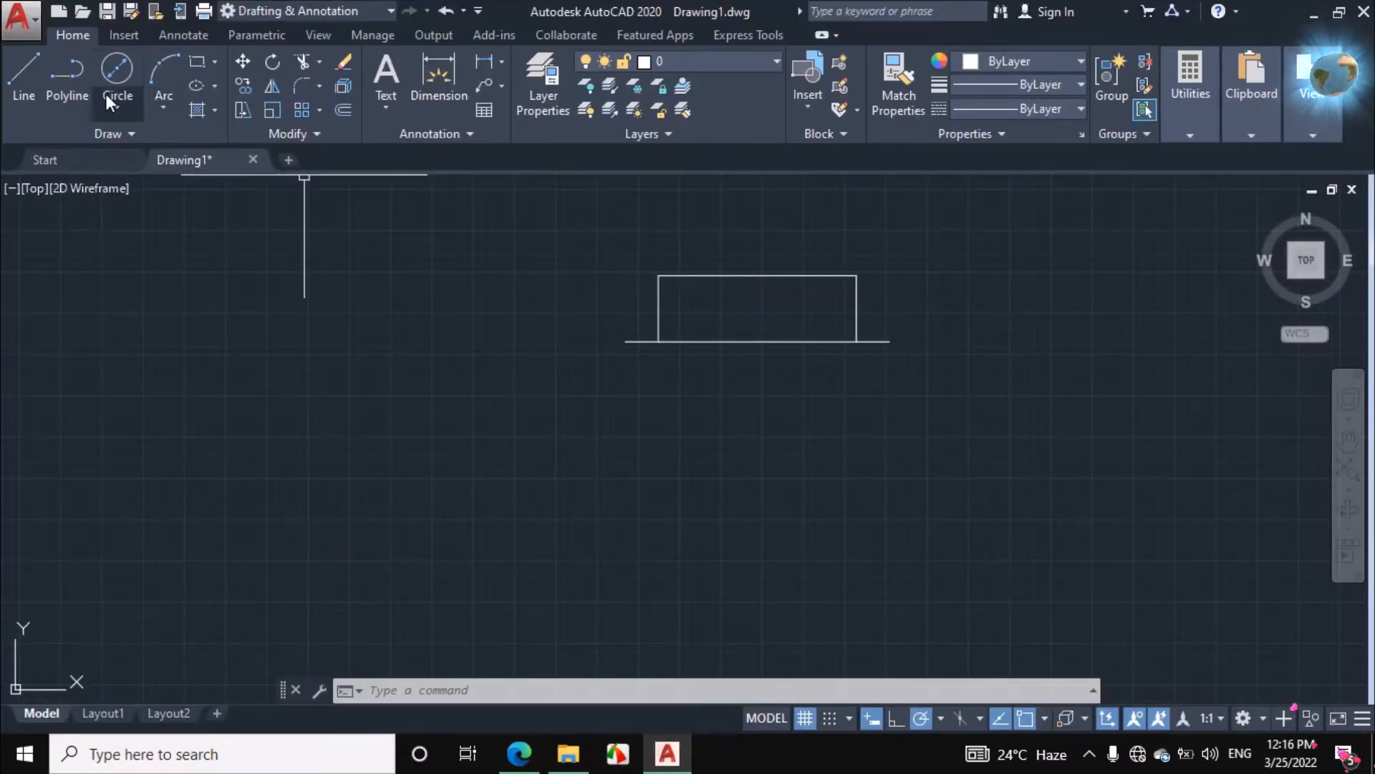
pyautogui.click(24, 75)
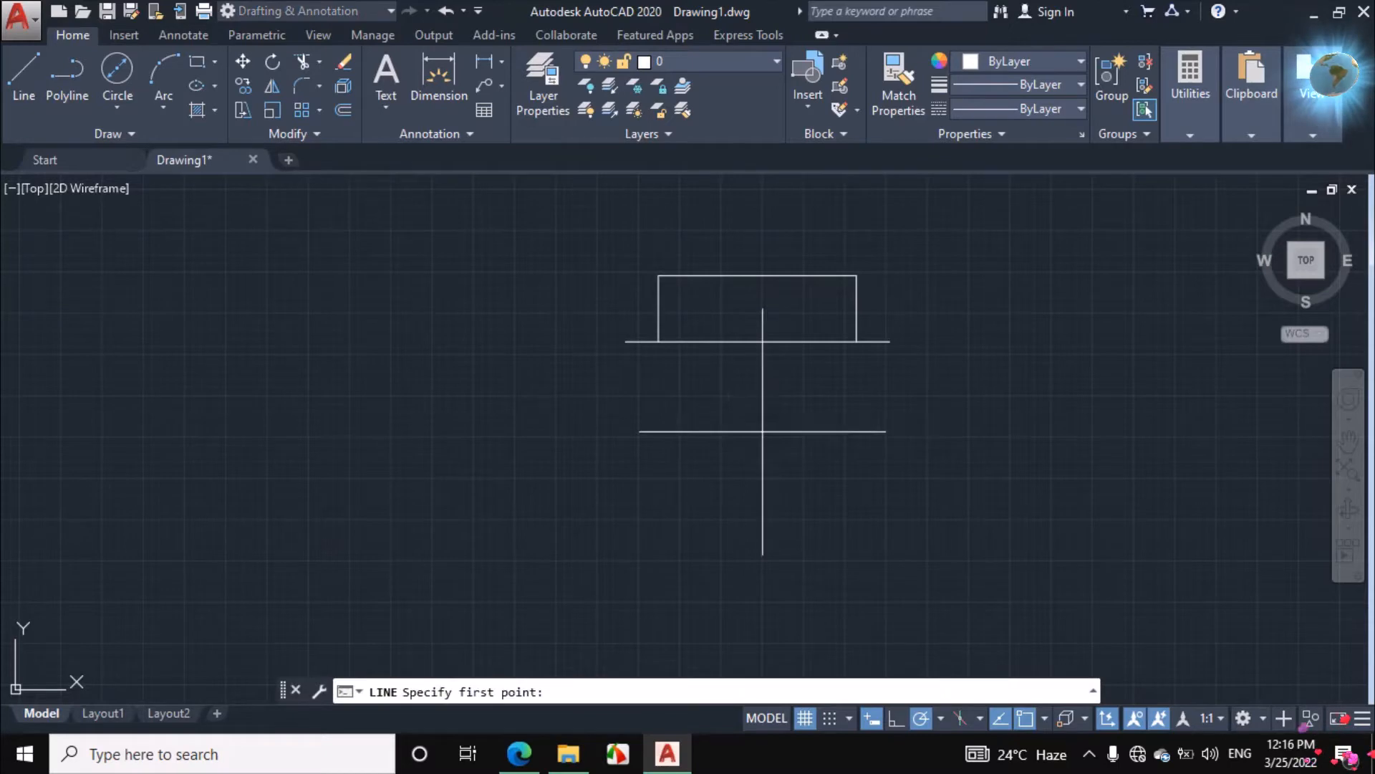
pyautogui.click(626, 341)
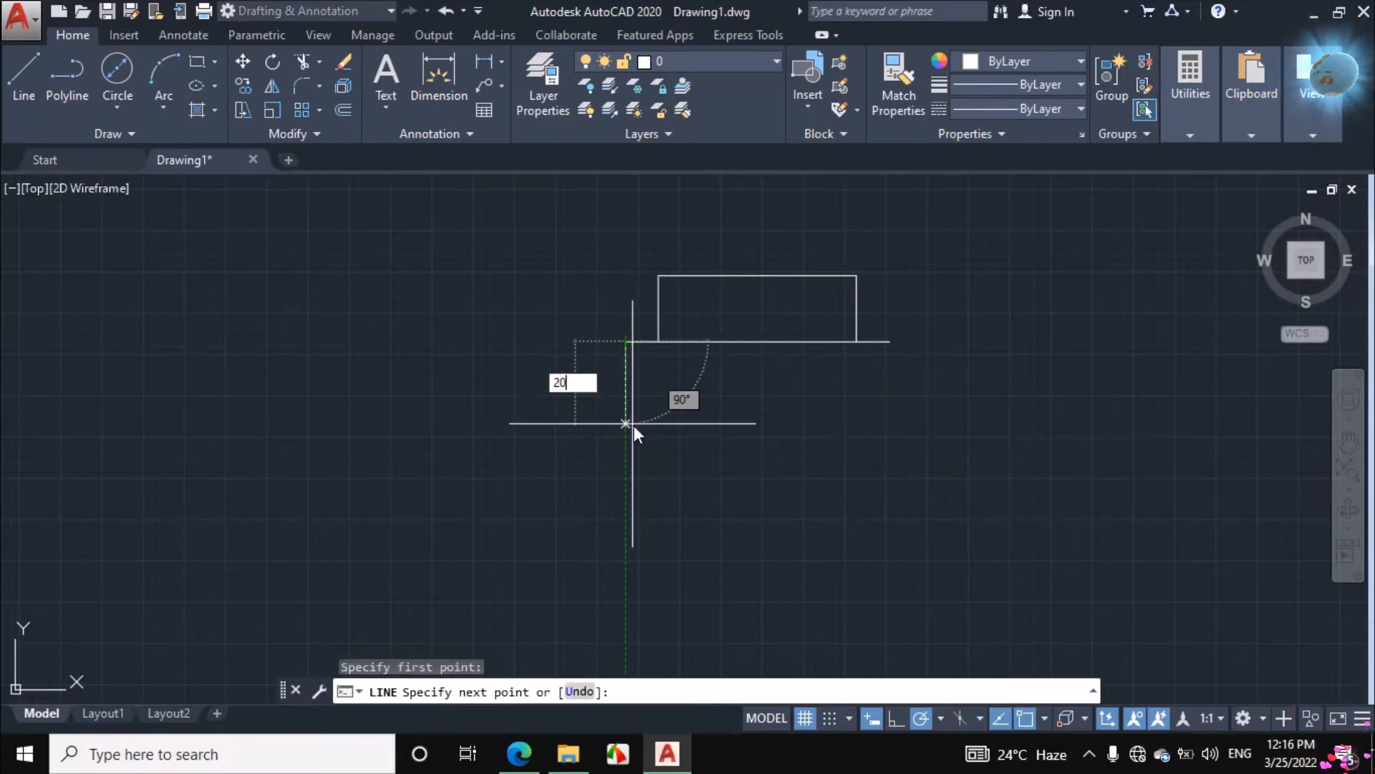
pyautogui.write('20')
pyautogui.press('Return')
pyautogui.press('Return')
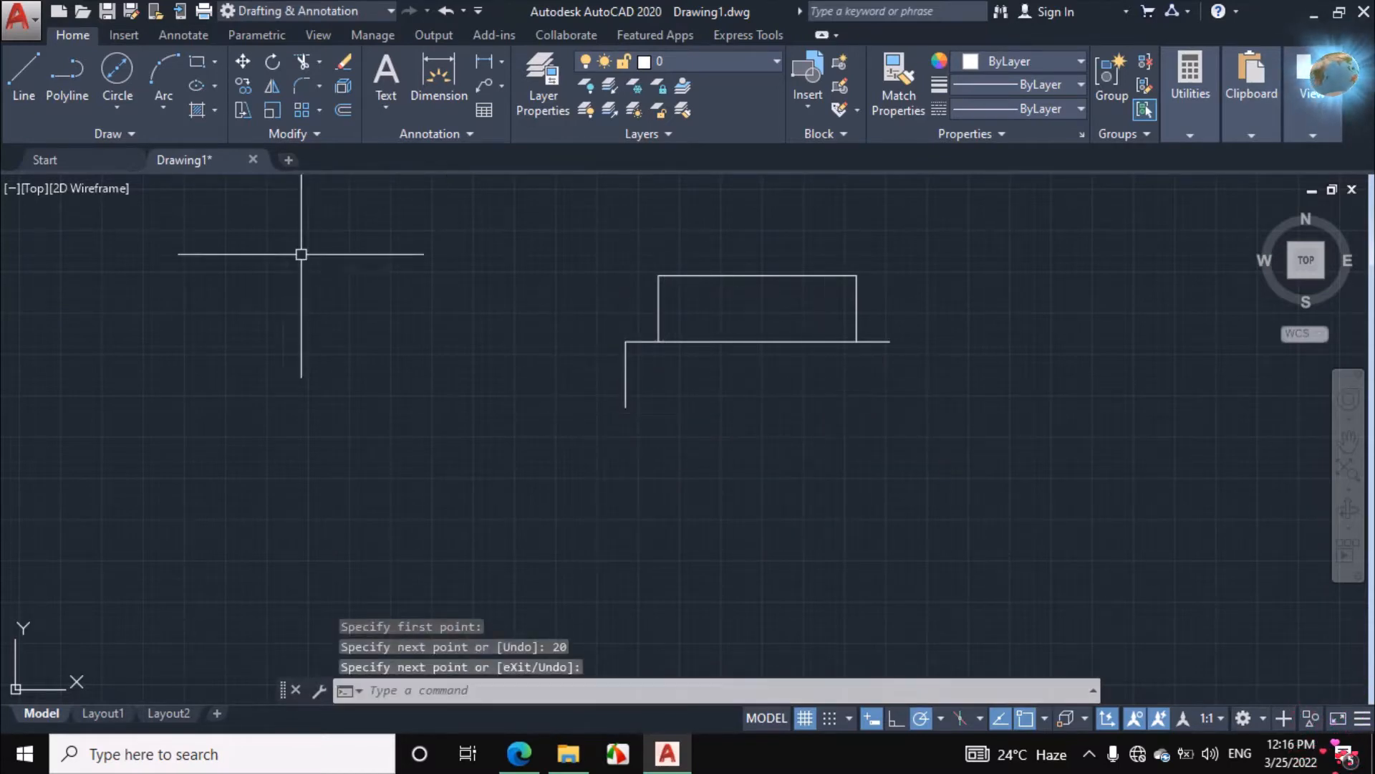
# Draw a matching 20-unit vertical line downward from the right end of the base line
pyautogui.click(21, 73)
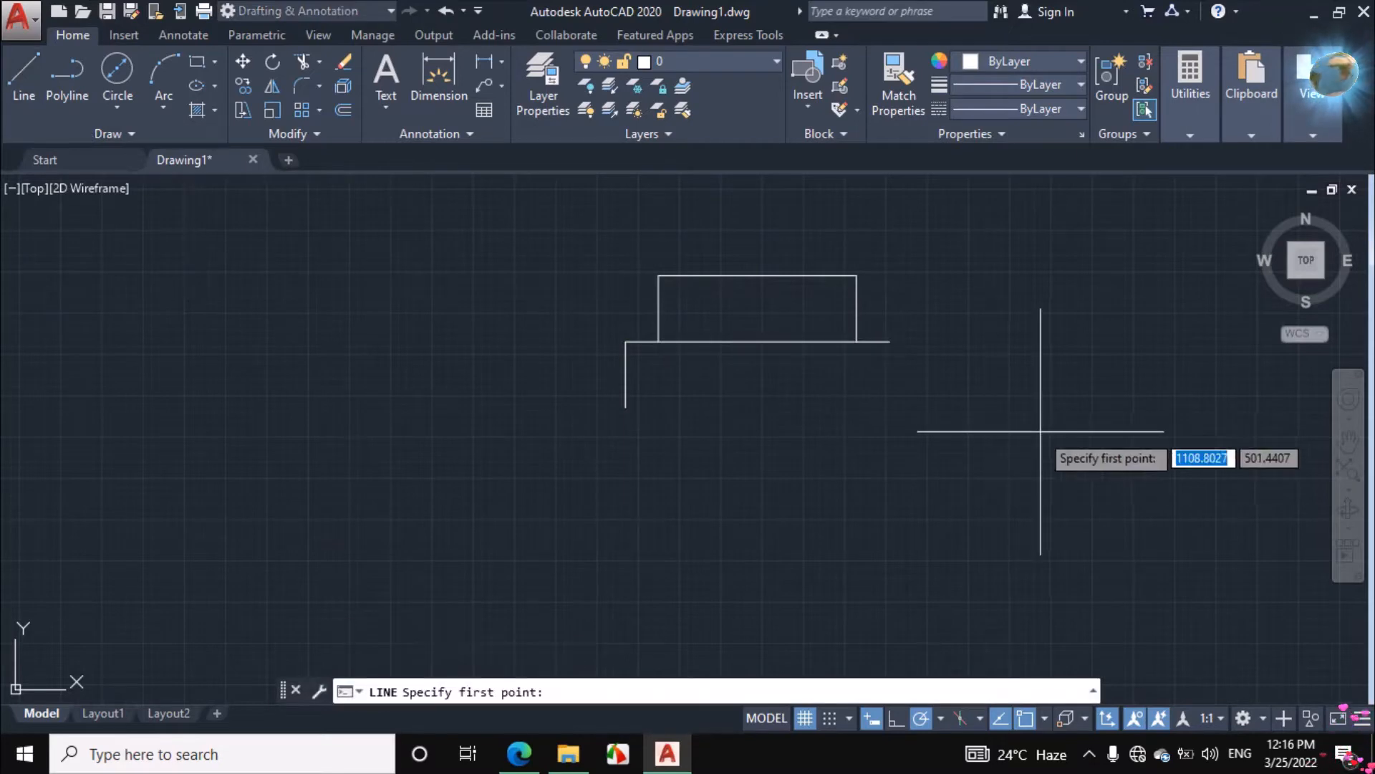
pyautogui.click(890, 343)
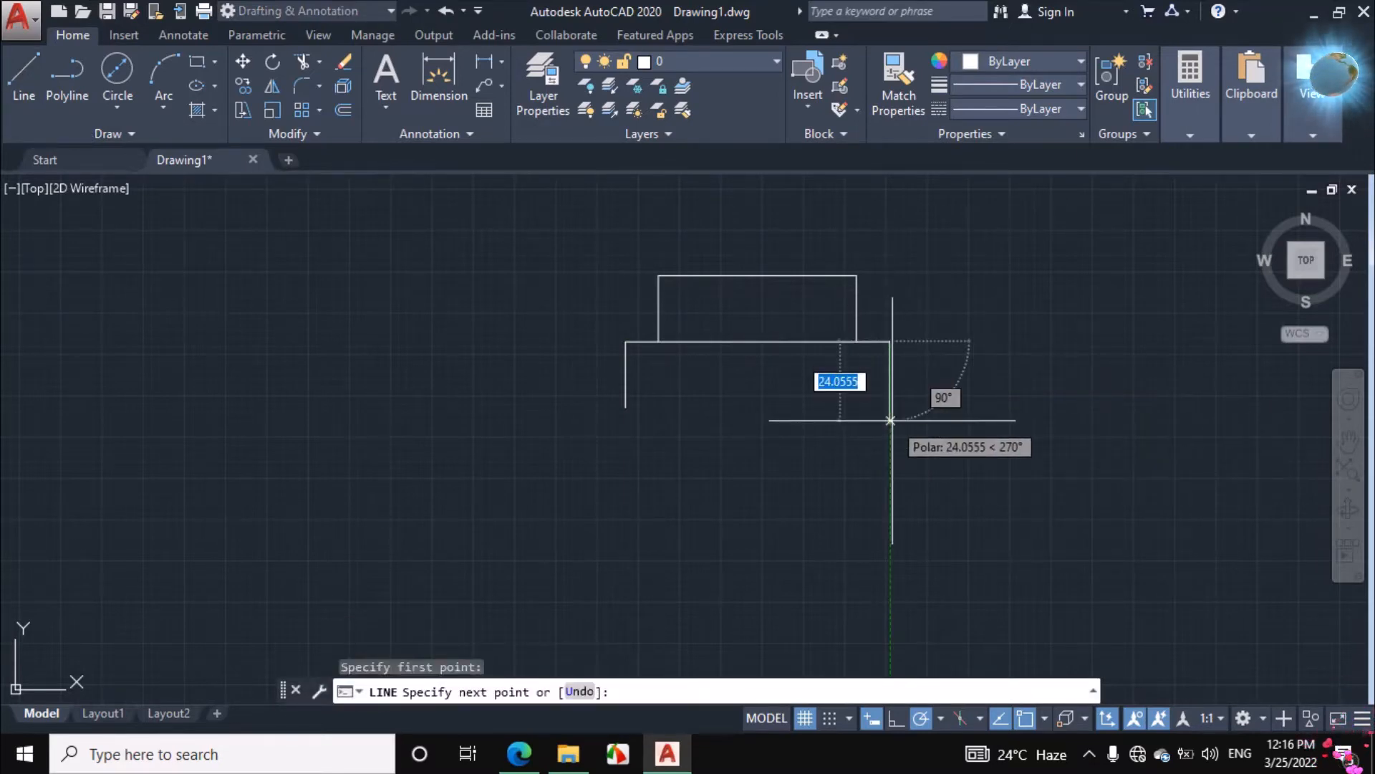
pyautogui.write('20')
pyautogui.press('Return')
# Switch to the assignment PDF in Edge and ink-mark the collar midpoint, the 80 height up to the knob centre, and the Ø40 dimension
pyautogui.click(520, 760)
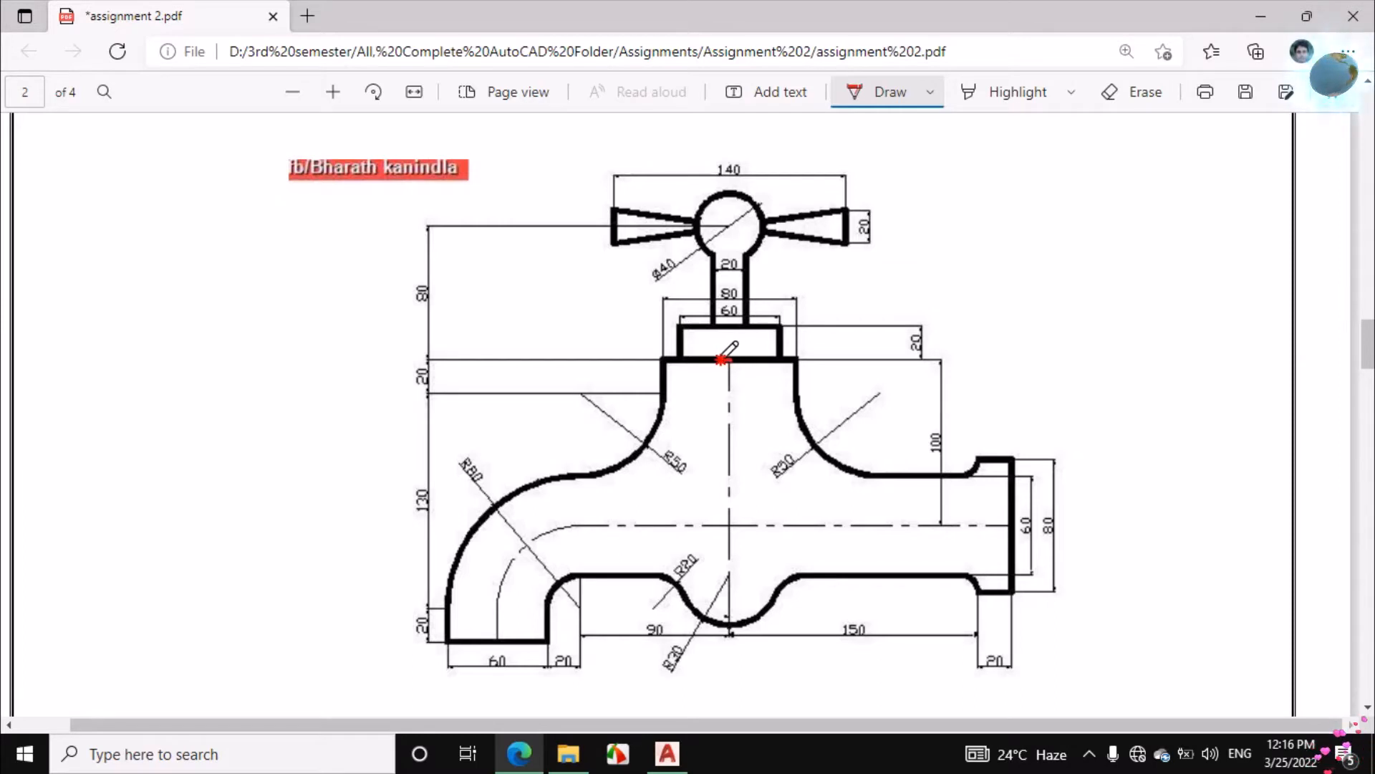
pyautogui.moveTo(709, 359); pyautogui.dragTo(728, 359)
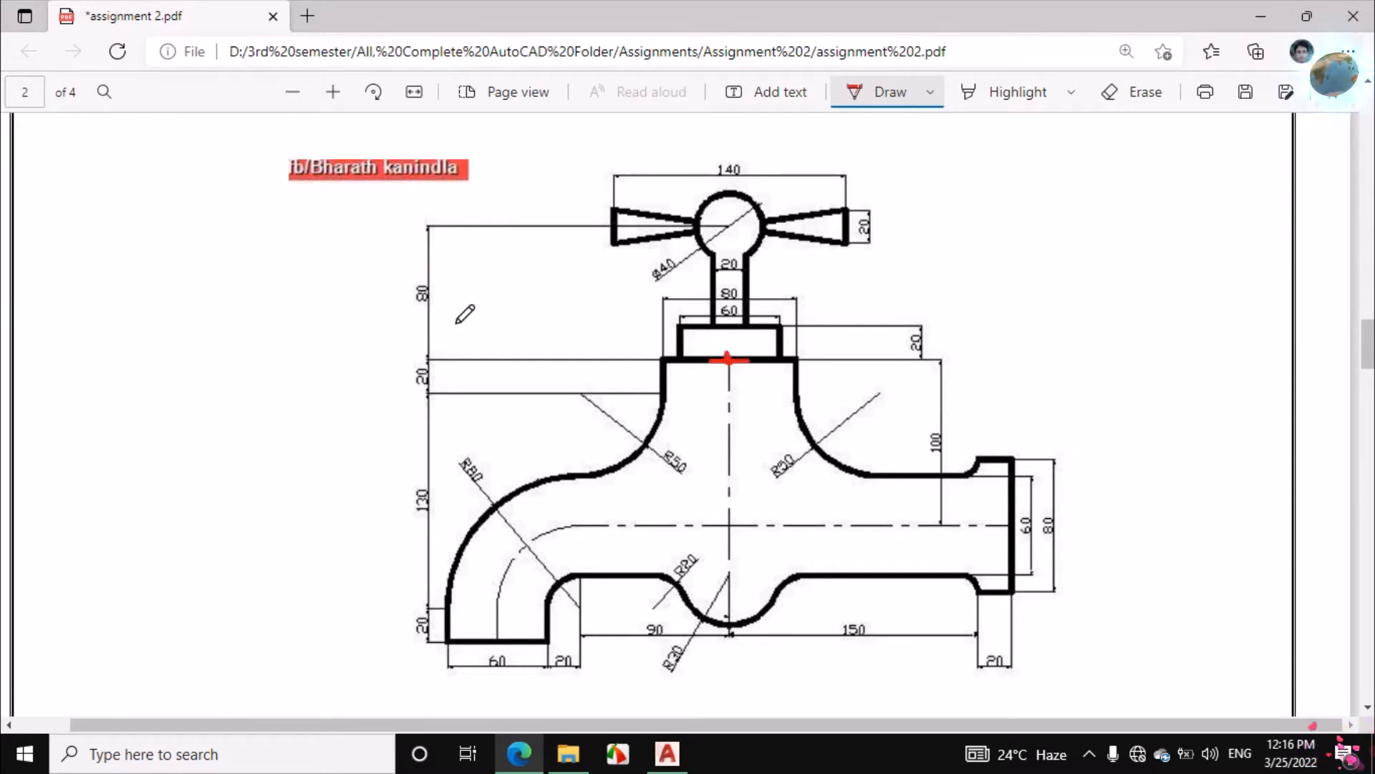
pyautogui.moveTo(441, 268)
pyautogui.mouseDown()
pyautogui.moveTo(457, 288)
pyautogui.moveTo(440, 279)
pyautogui.mouseUp()
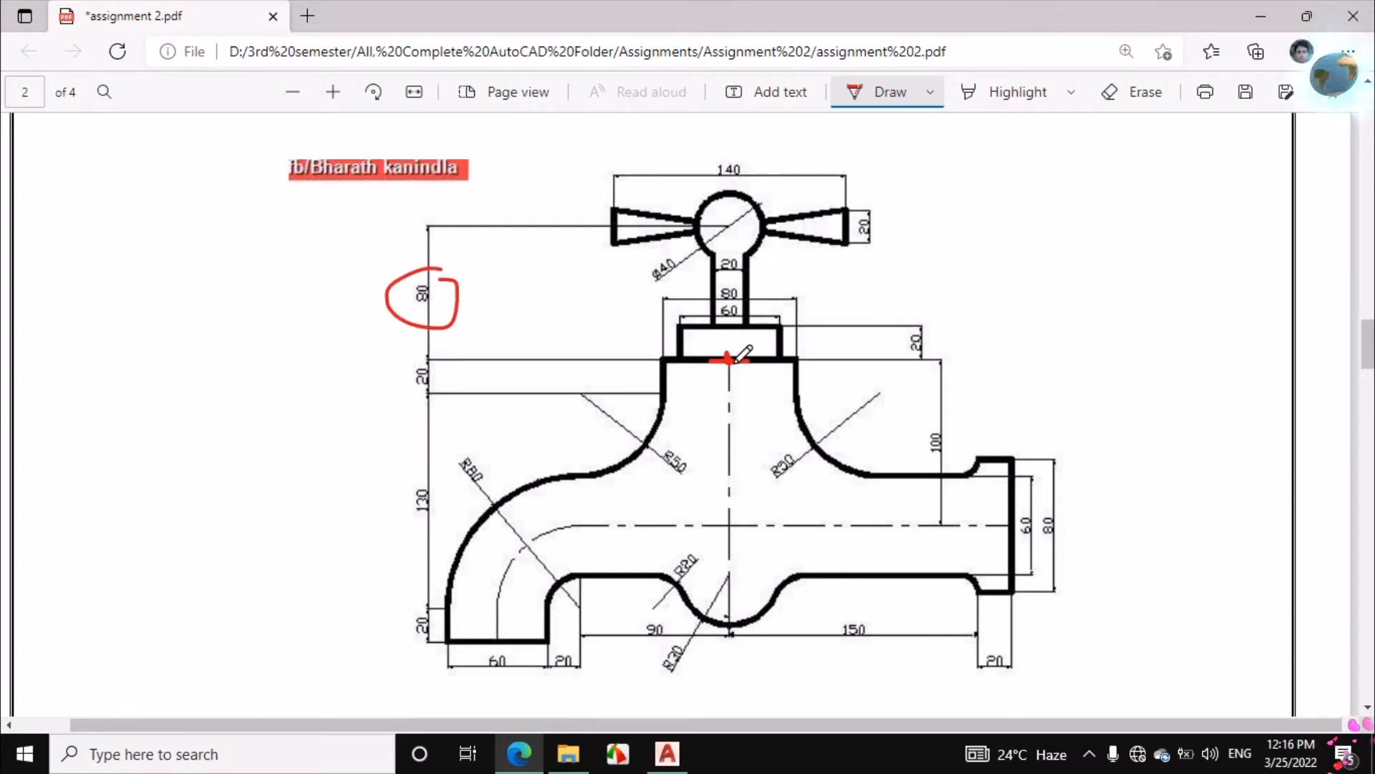
pyautogui.moveTo(729, 360); pyautogui.dragTo(732, 235)
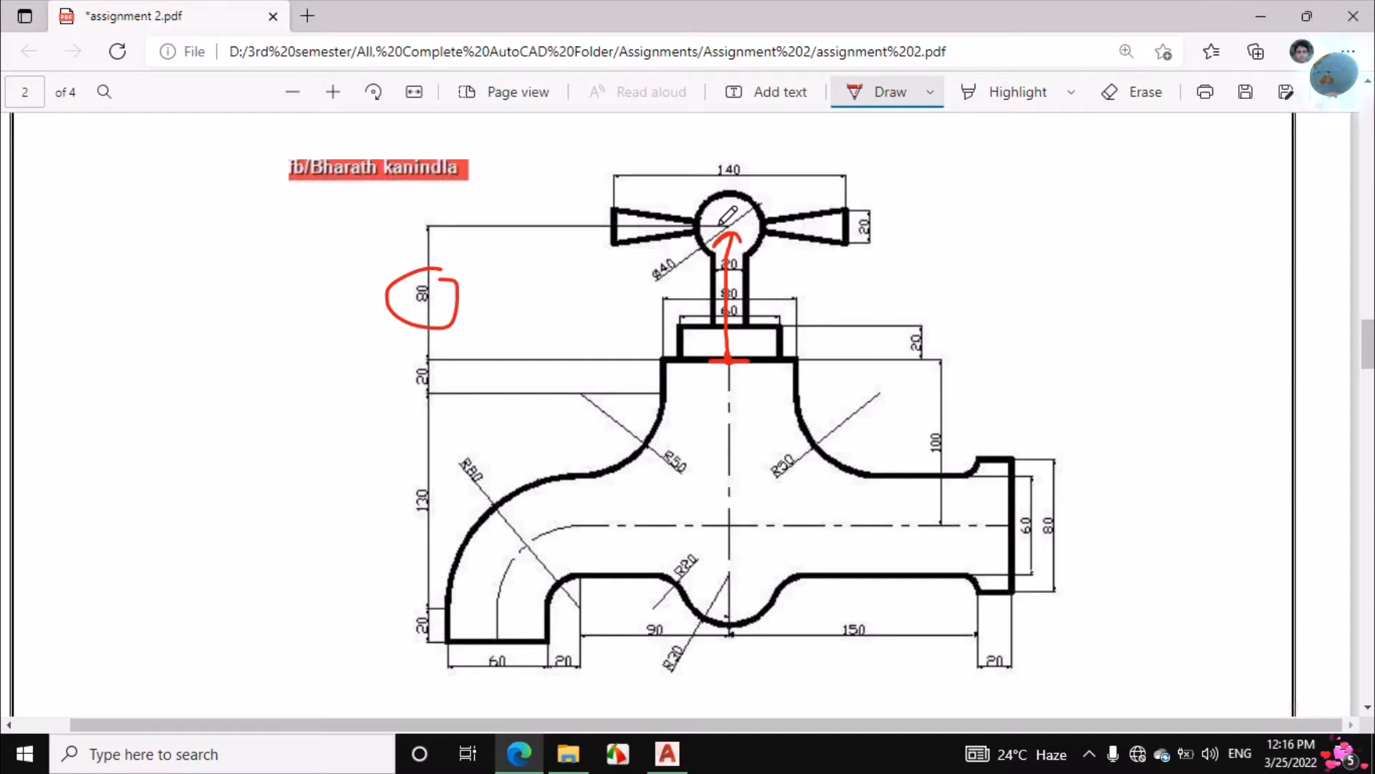
pyautogui.moveTo(679, 272)
pyautogui.mouseDown()
pyautogui.moveTo(691, 266)
pyautogui.moveTo(672, 275)
pyautogui.mouseUp()
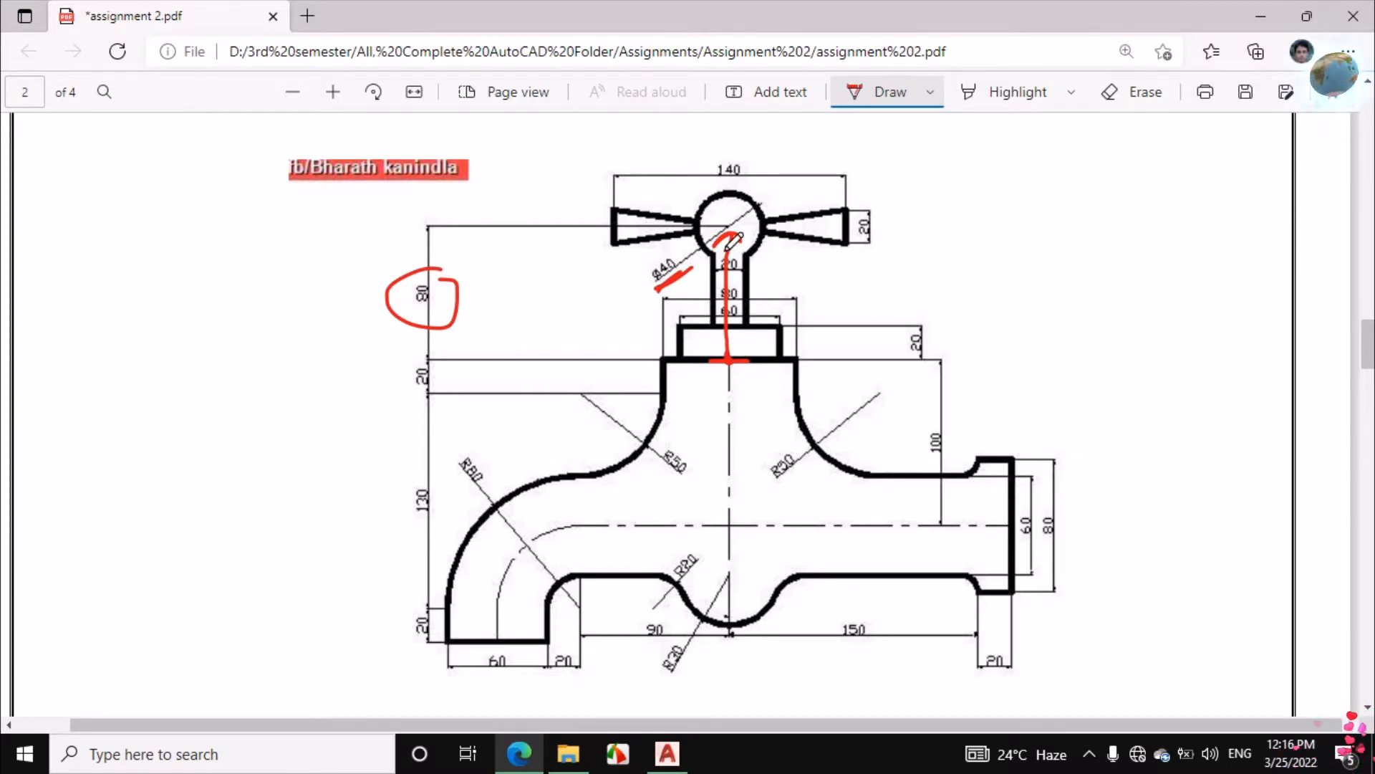
# Return to AutoCAD and draw an 80-unit vertical line upward from the midpoint of the base line
pyautogui.click(667, 754)
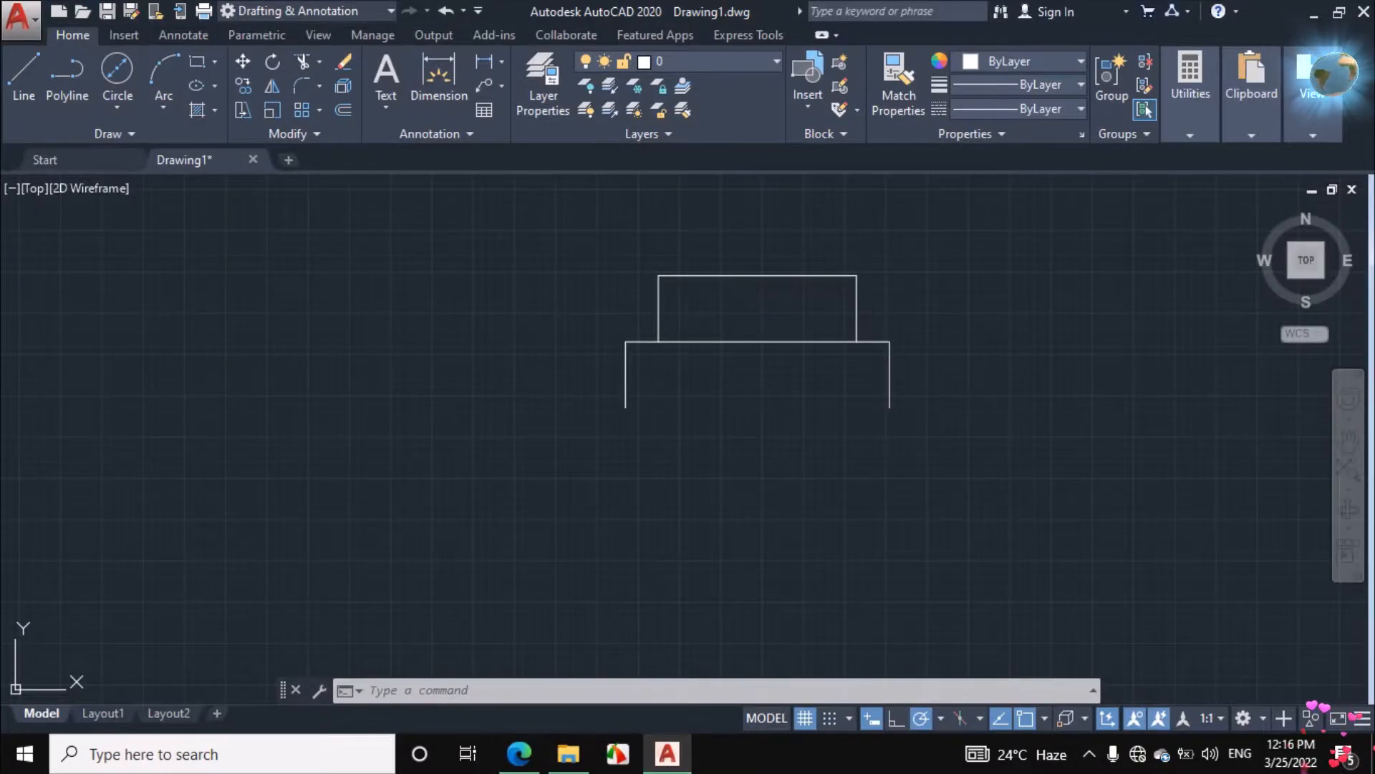
pyautogui.scroll(-2, 731, 447)
pyautogui.scroll(2, 802, 374)
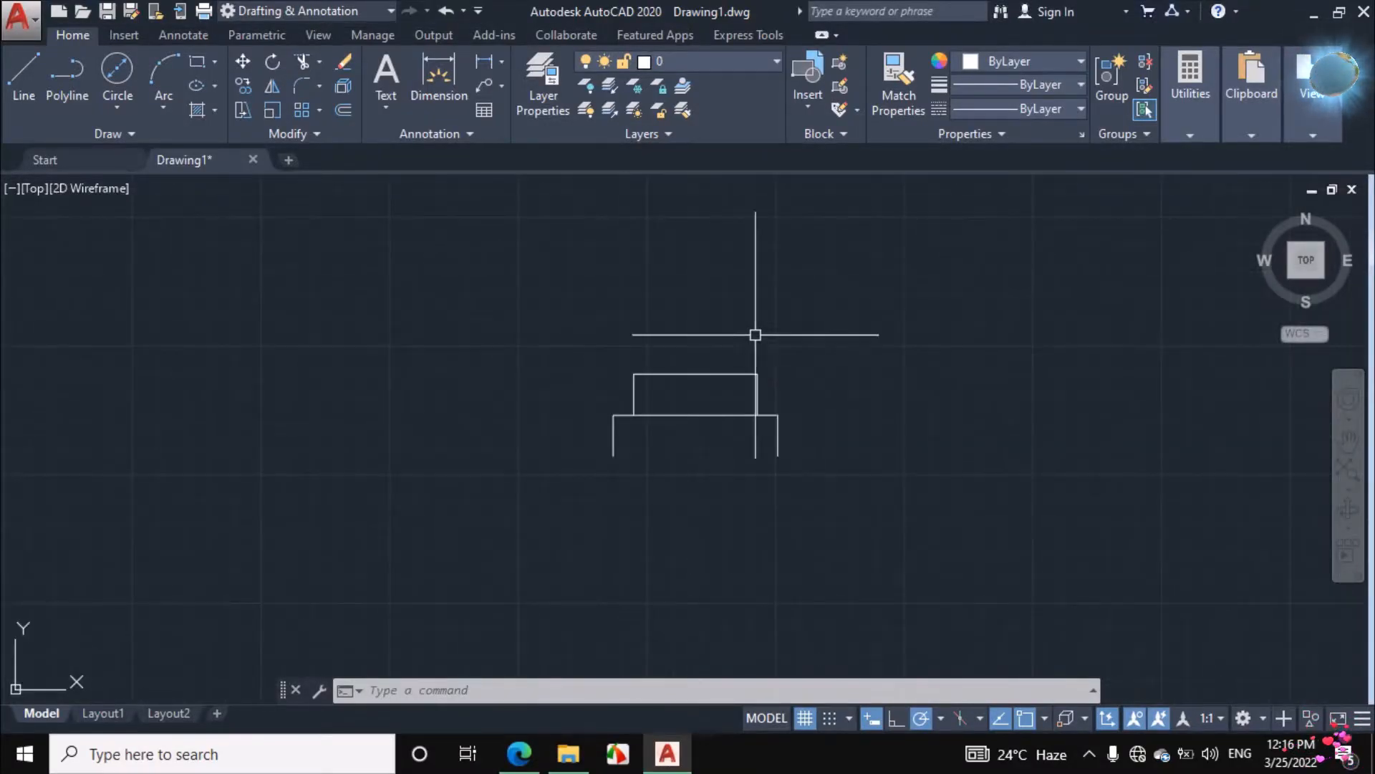
pyautogui.click(24, 68)
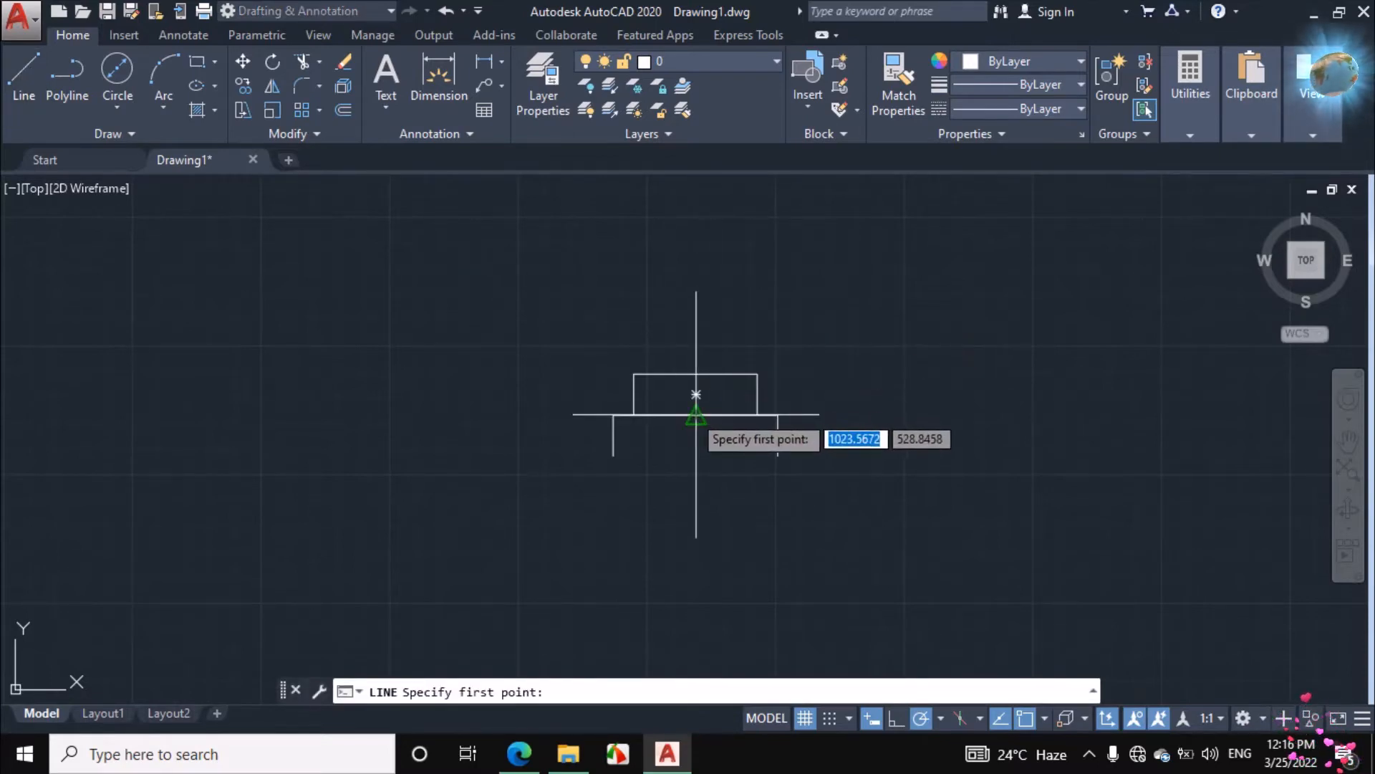
pyautogui.click(696, 414)
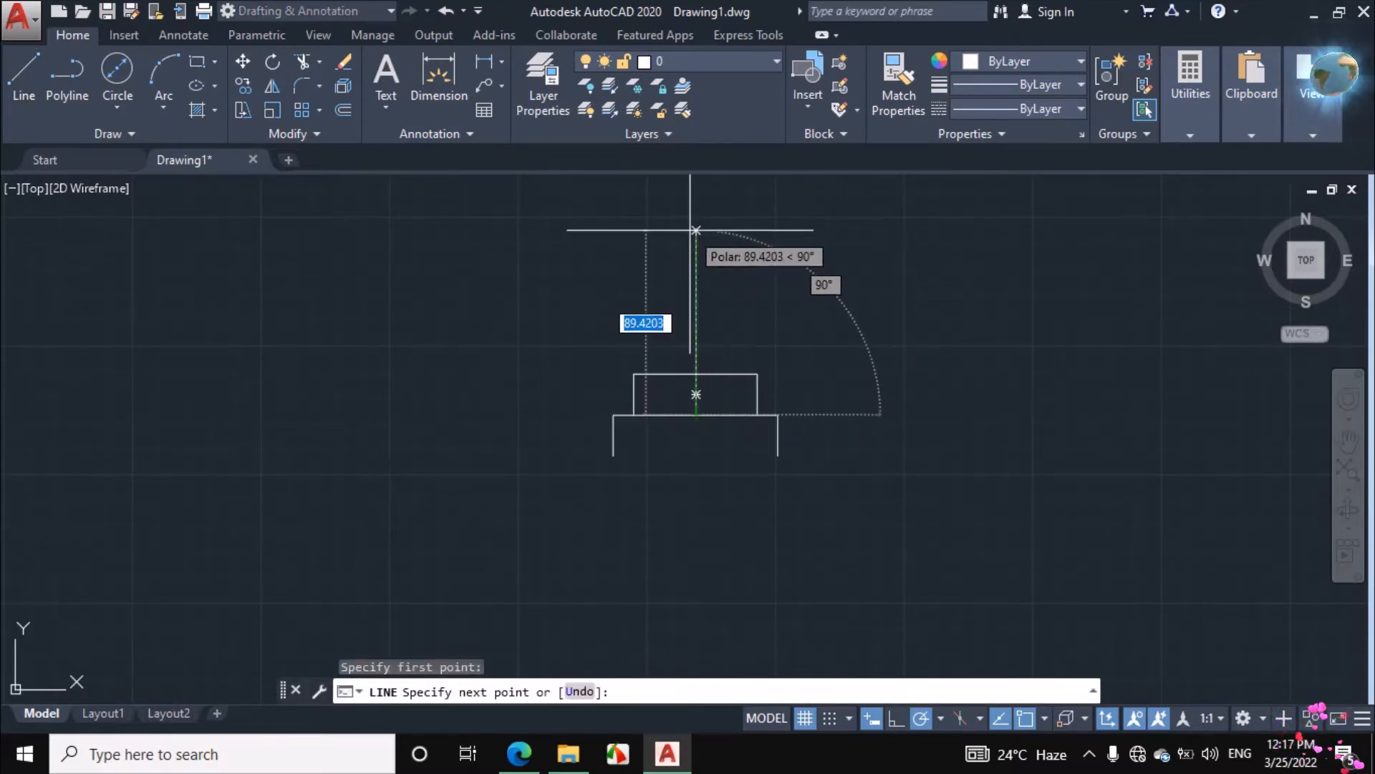
pyautogui.write('80')
pyautogui.press('Return')
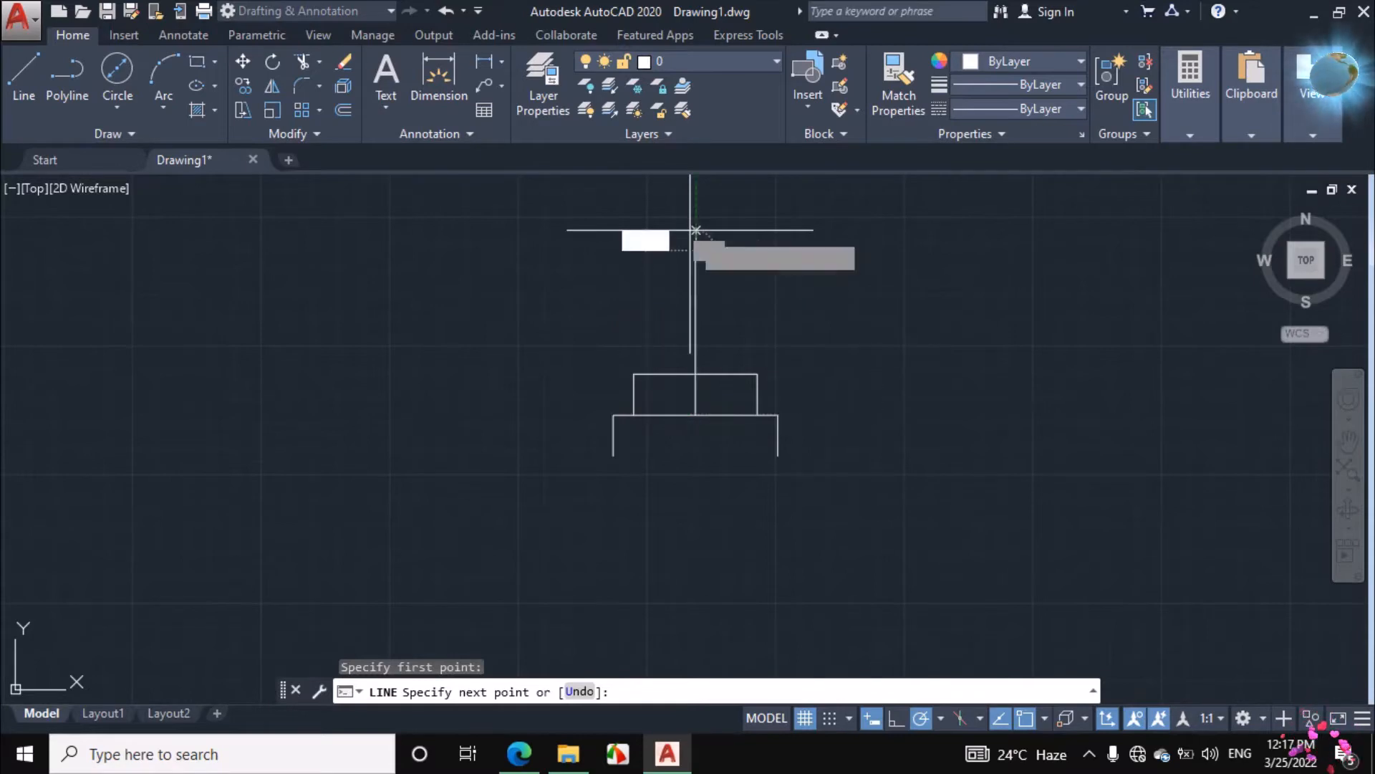
pyautogui.rightClick(749, 247)
pyautogui.click(793, 276)
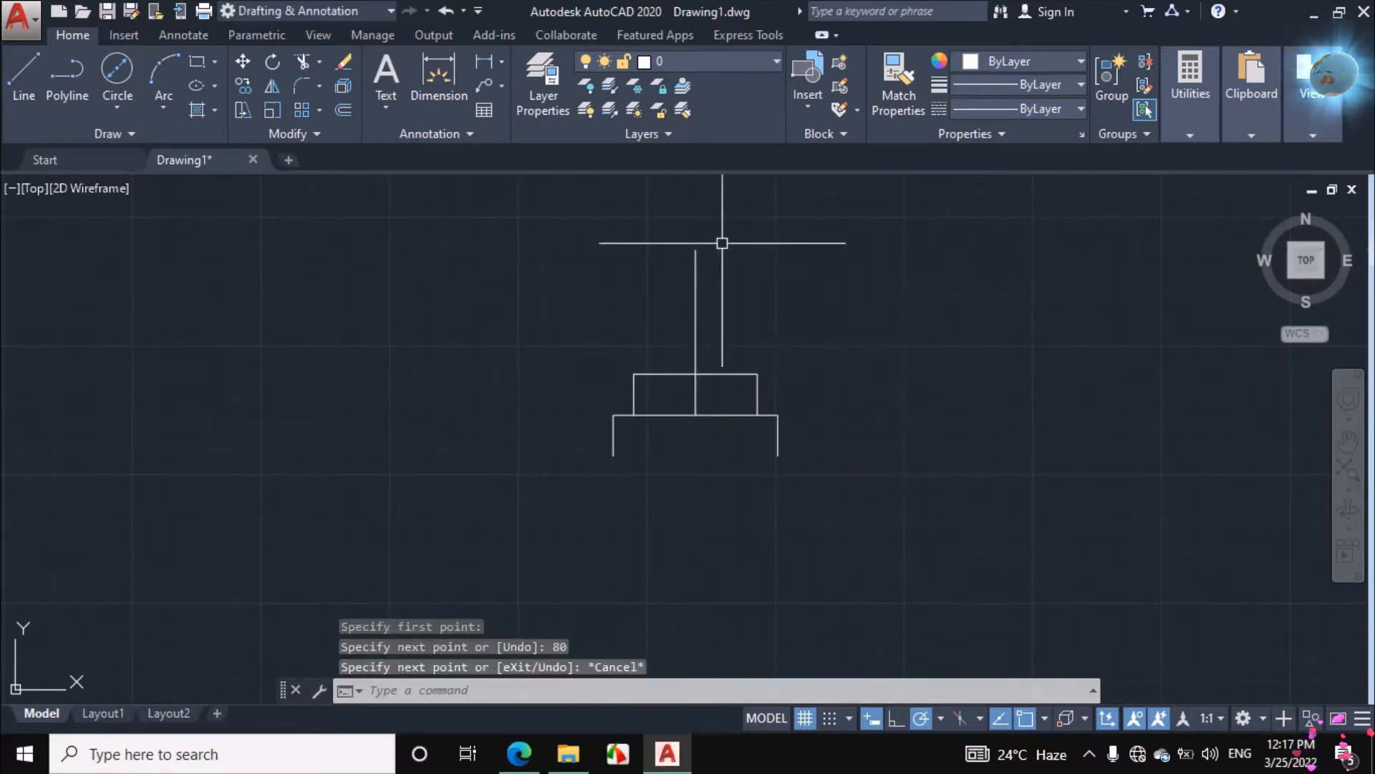
# Draw a circle of diameter 40 centred on the upper end of the vertical centre line
pyautogui.click(125, 108)
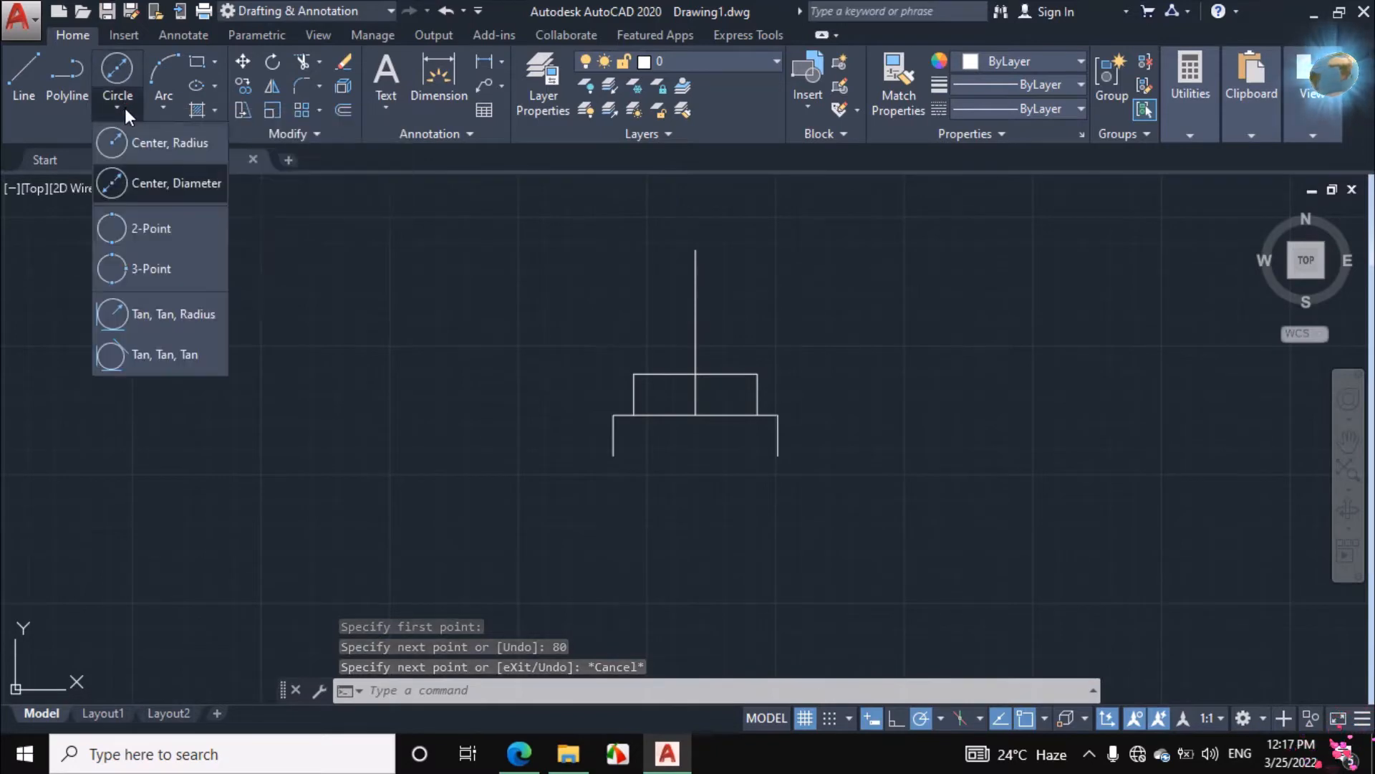
pyautogui.click(153, 179)
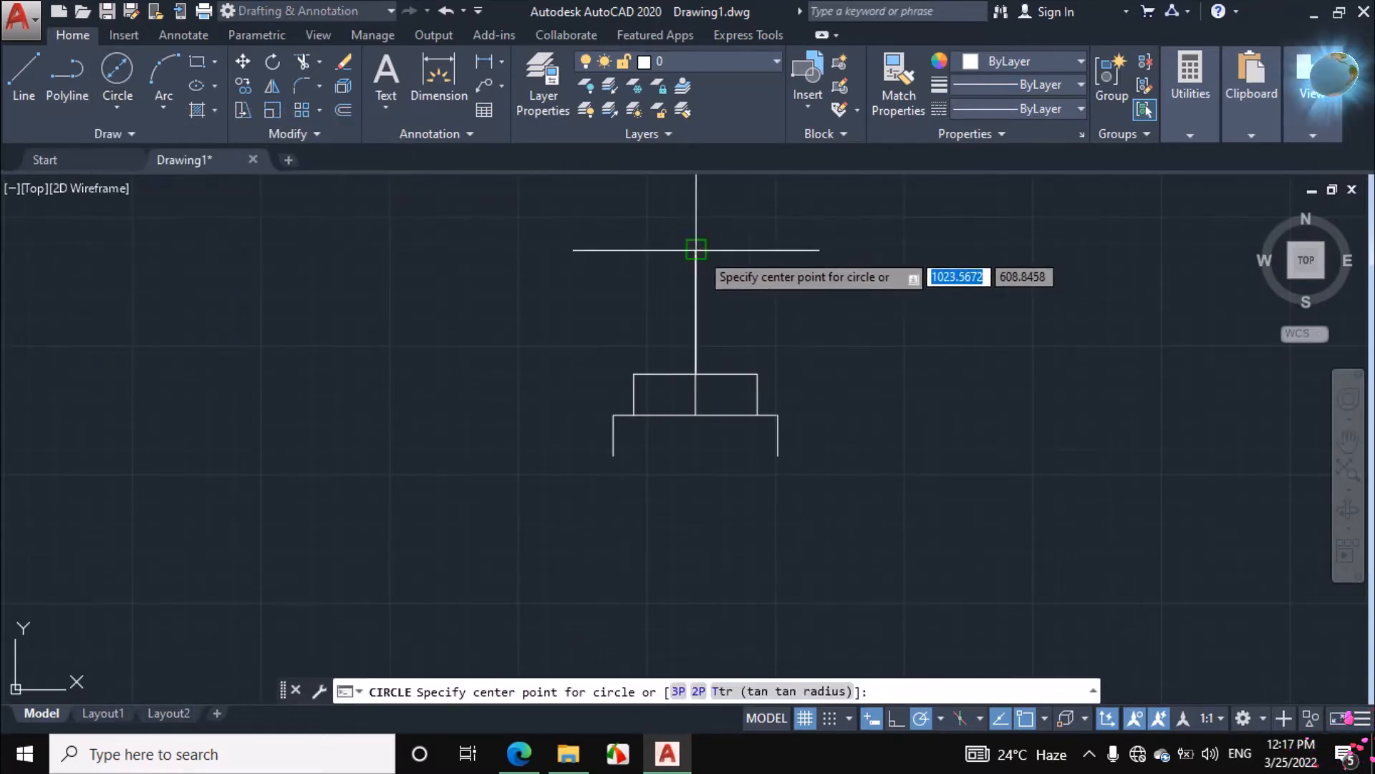
pyautogui.click(696, 250)
pyautogui.write('40')
pyautogui.press('Return')
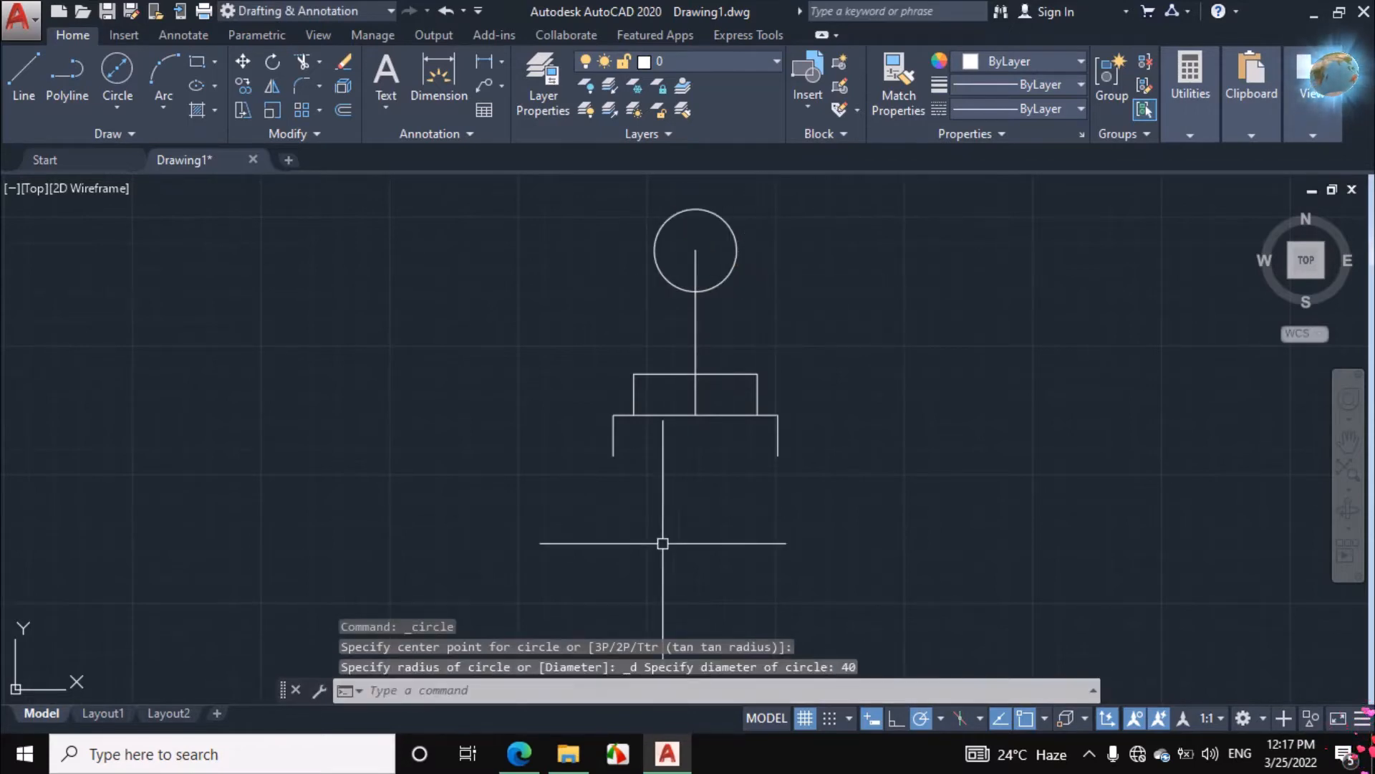
# Switch to the assignment PDF in Edge and trace both vertical edges of the tap's stem in ink
pyautogui.click(520, 753)
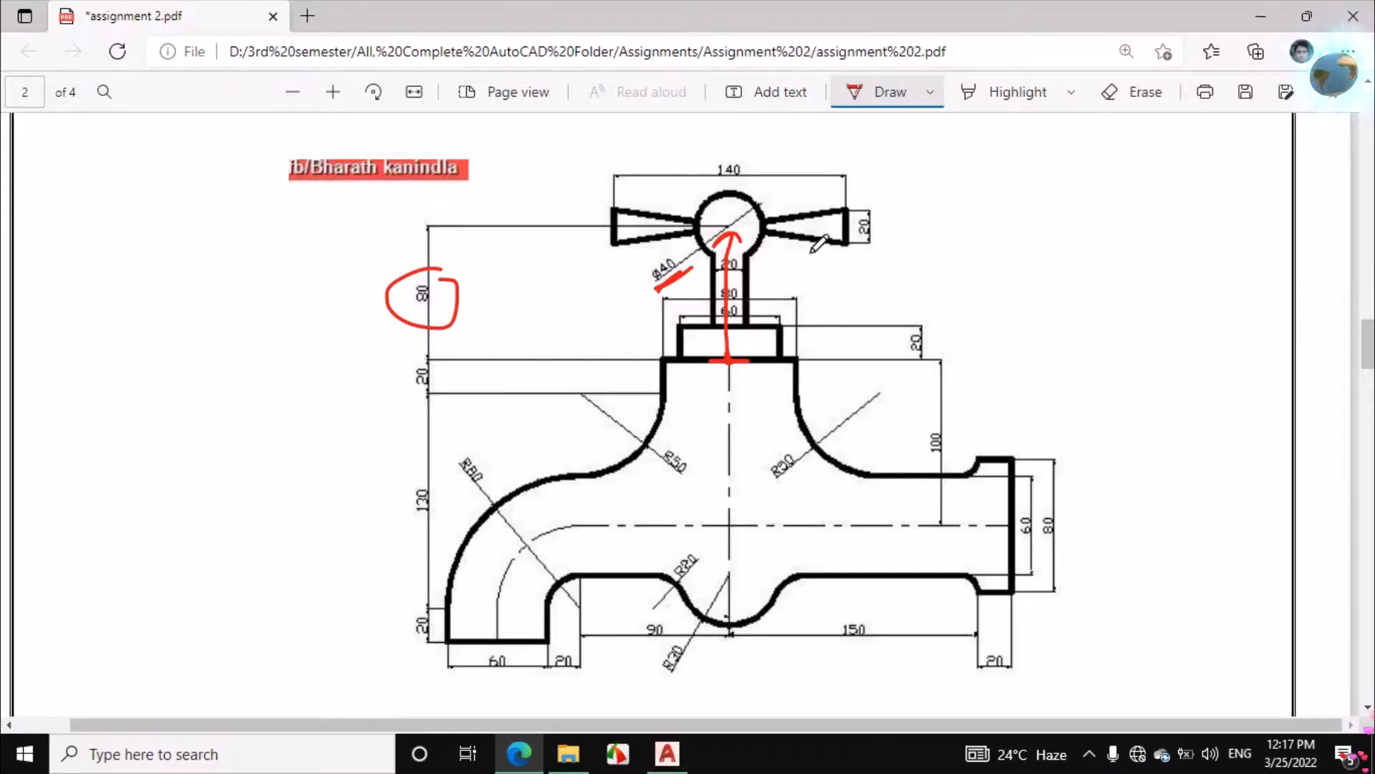
pyautogui.moveTo(749, 260); pyautogui.dragTo(747, 310)
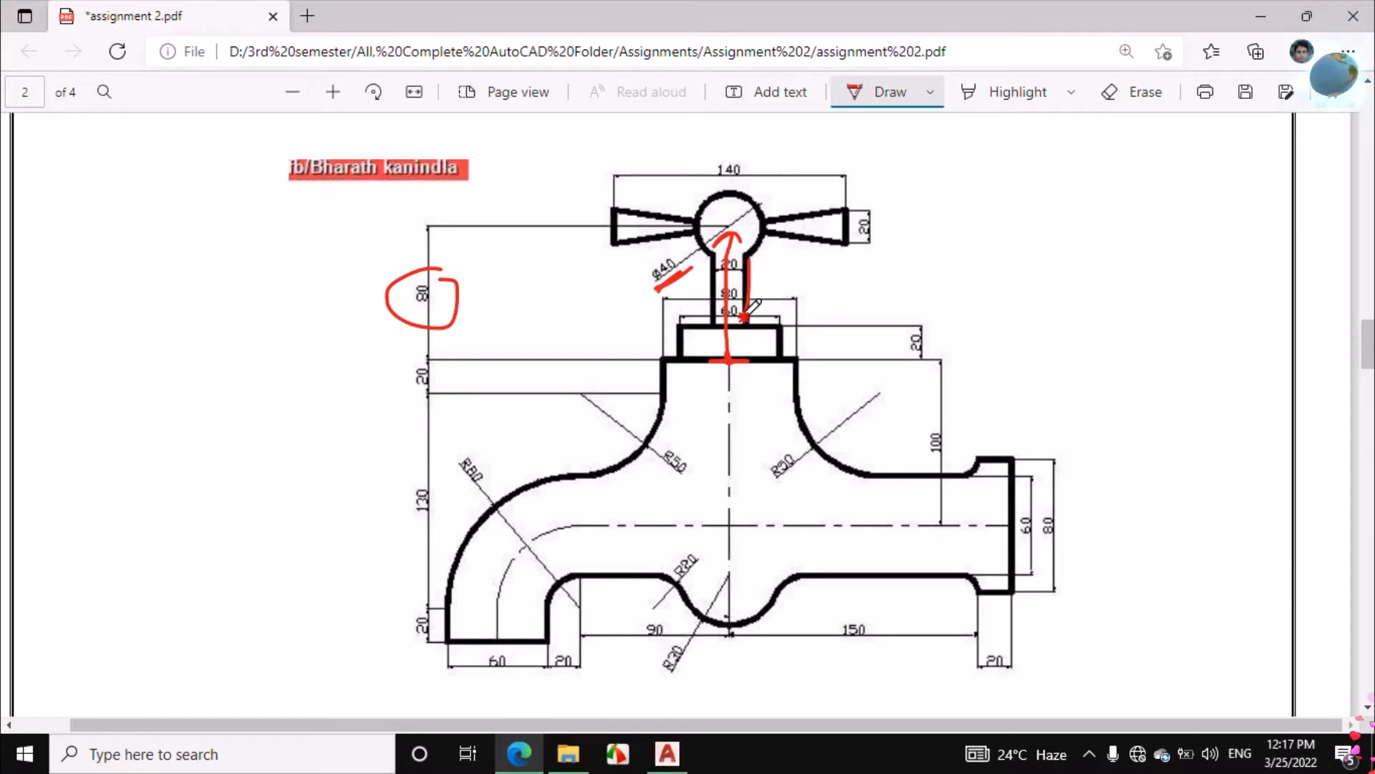
pyautogui.moveTo(711, 264); pyautogui.dragTo(715, 328)
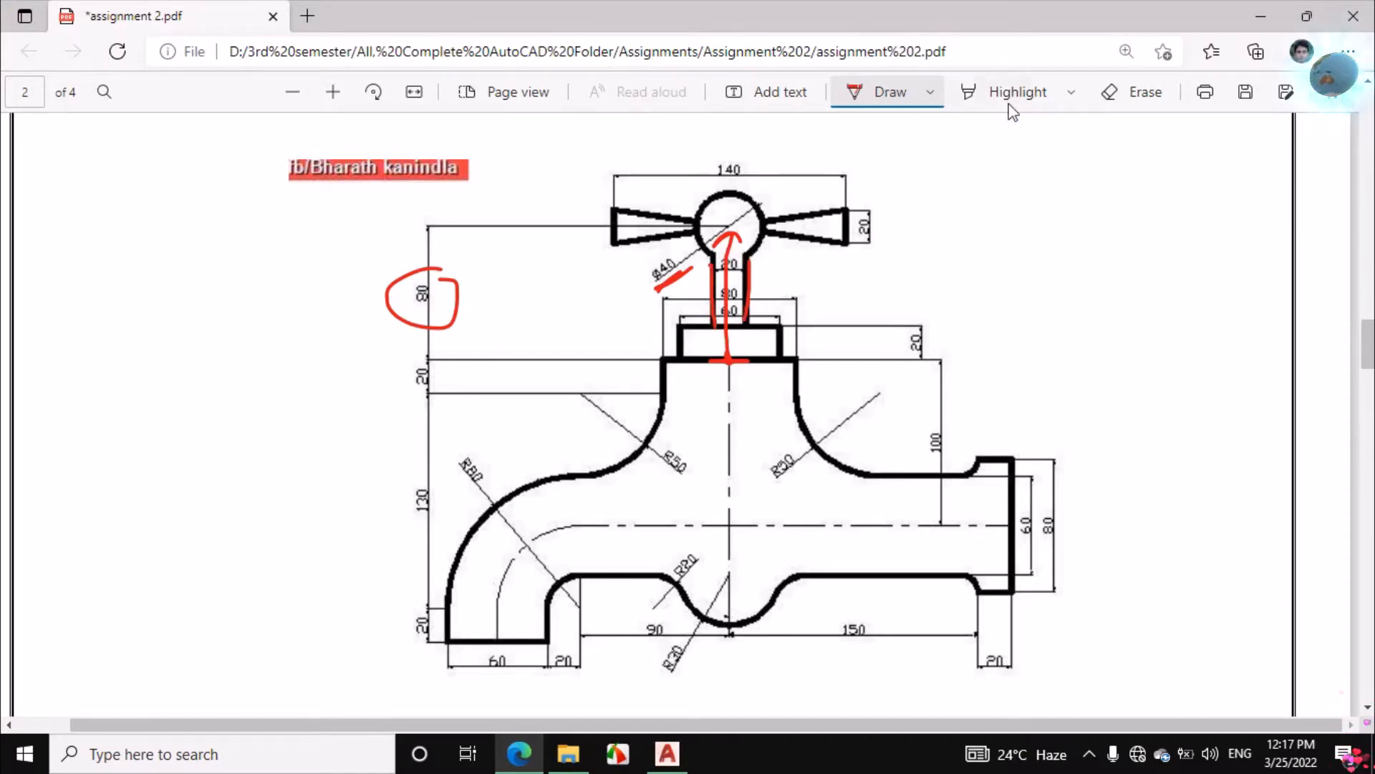
# Erase the ink marks over the stem and the Ø40 dimension, and reactivate the drawing pen
pyautogui.click(1120, 96)
pyautogui.moveTo(735, 259)
pyautogui.mouseDown()
pyautogui.moveTo(700, 281)
pyautogui.moveTo(734, 266)
pyautogui.mouseUp()
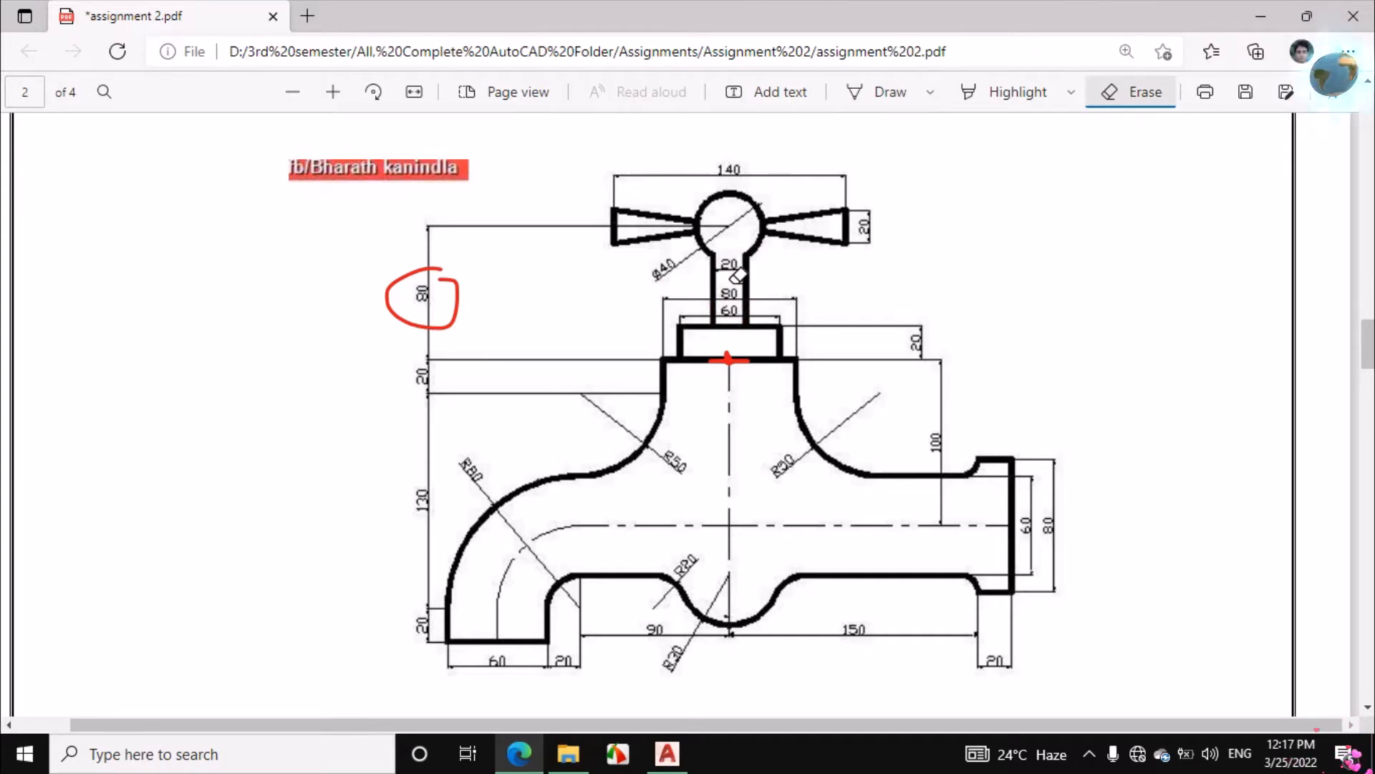
pyautogui.click(873, 90)
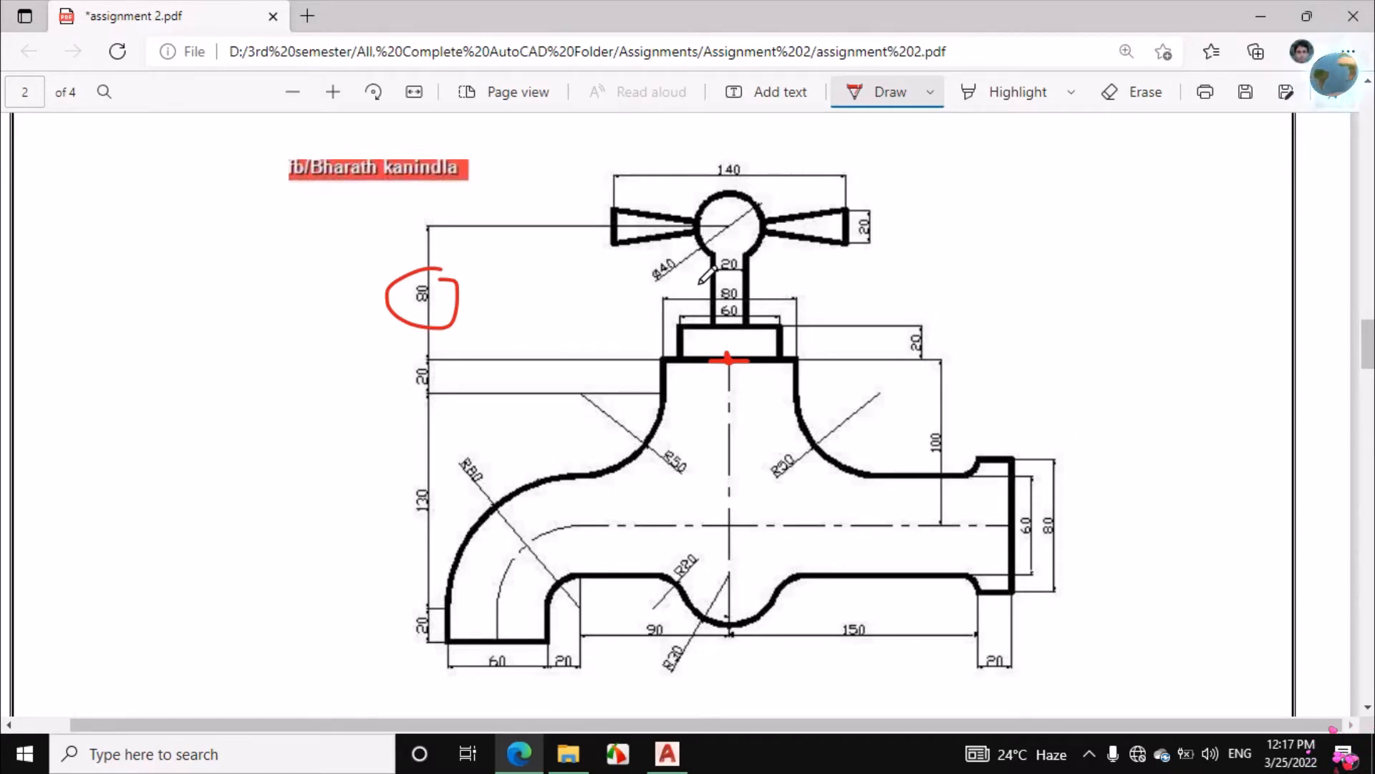
# Return to AutoCAD and offset the vertical centre line by 10 to both sides to form the stem edges
pyautogui.click(667, 753)
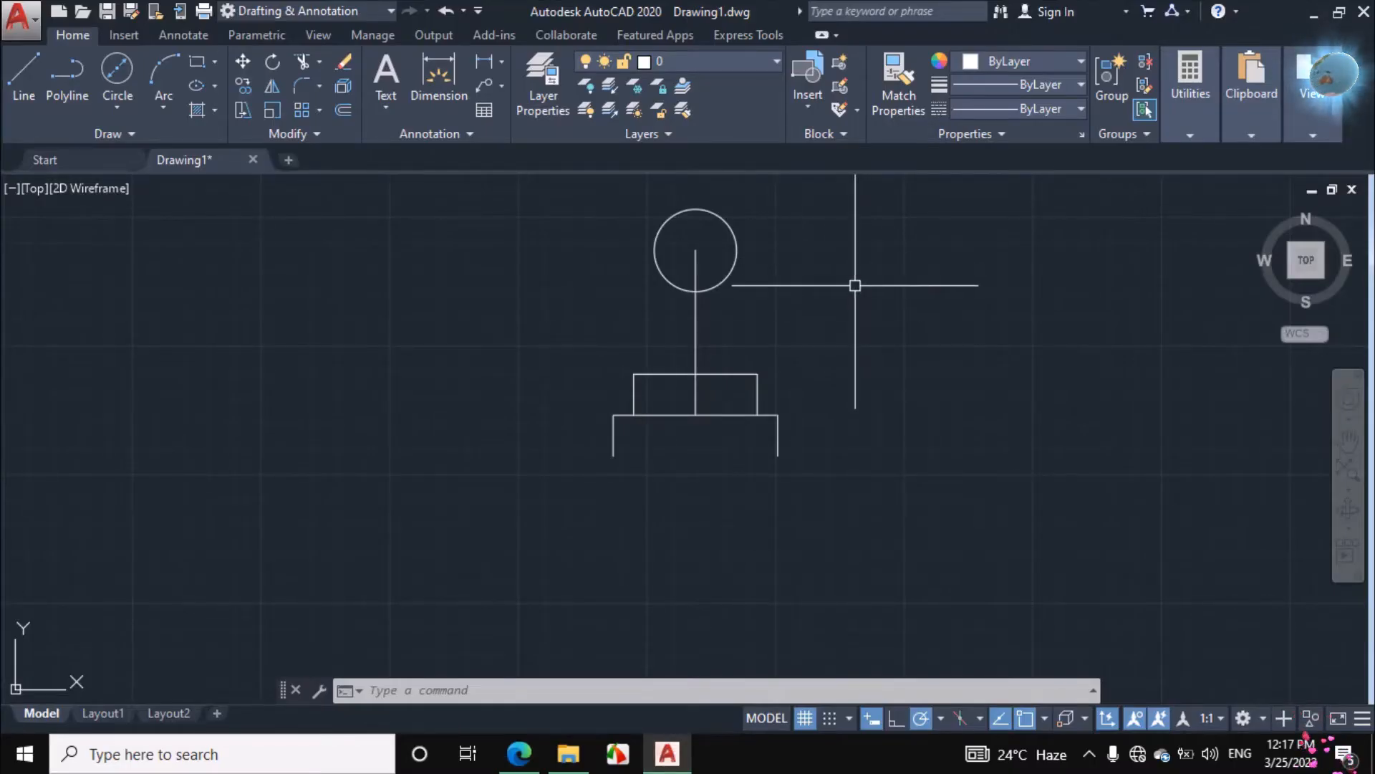
pyautogui.write('O')
pyautogui.press('Return')
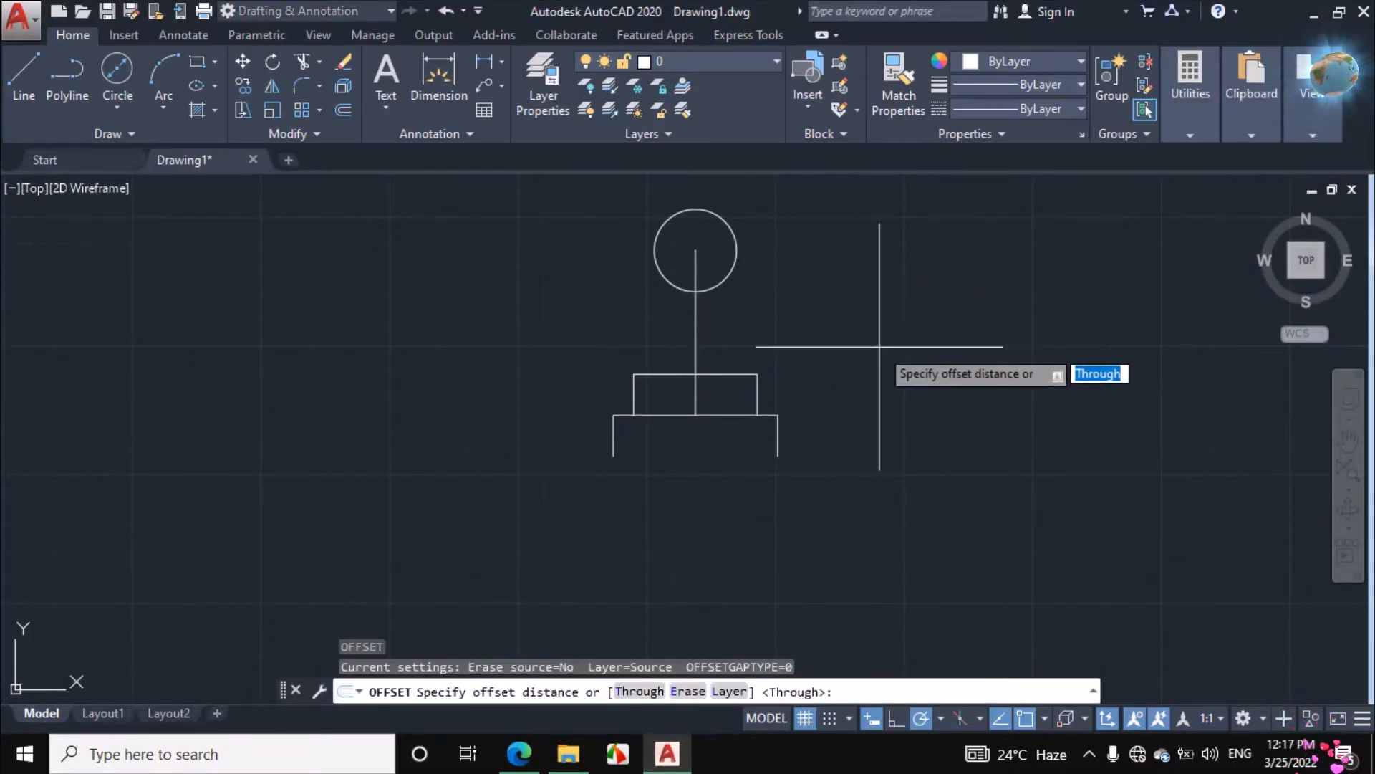
pyautogui.write('10')
pyautogui.press('Return')
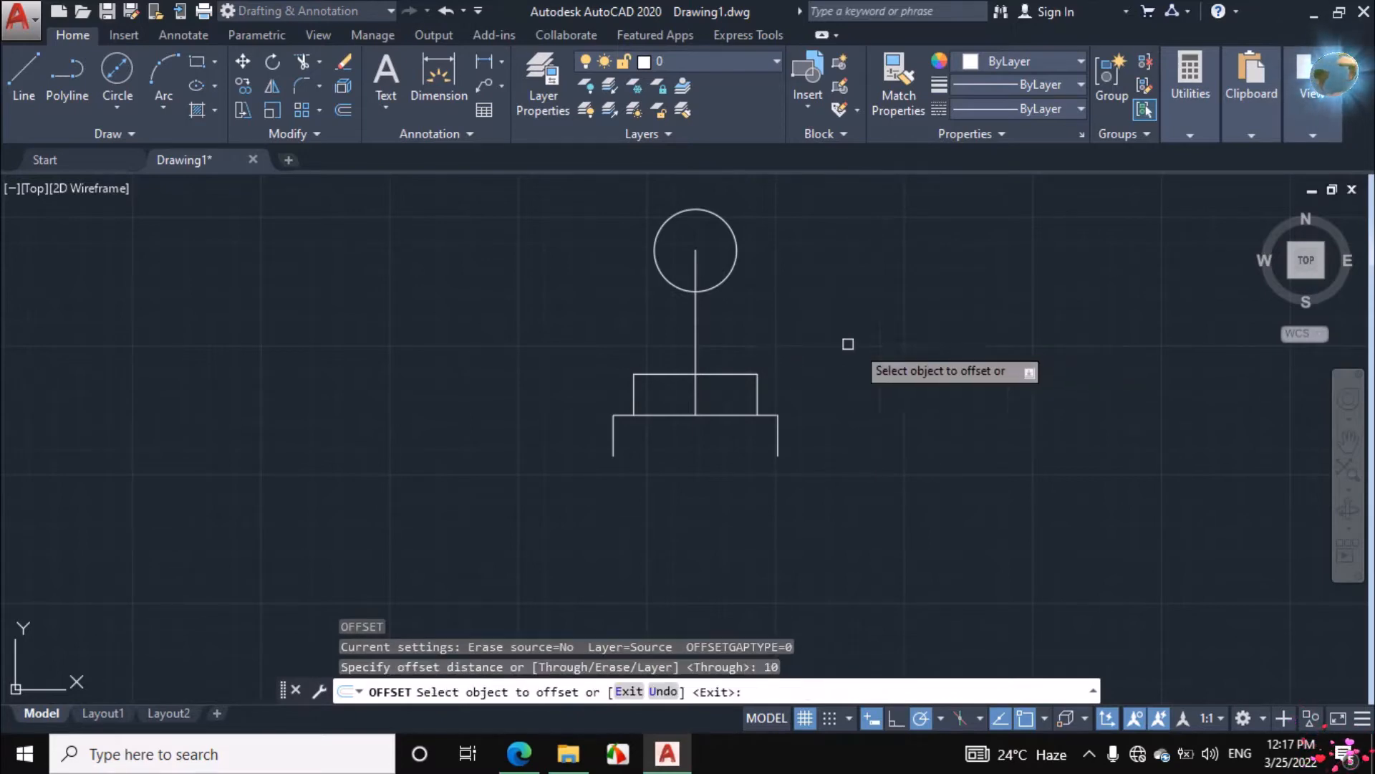
pyautogui.click(697, 326)
pyautogui.click(764, 313)
pyautogui.click(698, 331)
pyautogui.click(649, 331)
pyautogui.rightClick(801, 290)
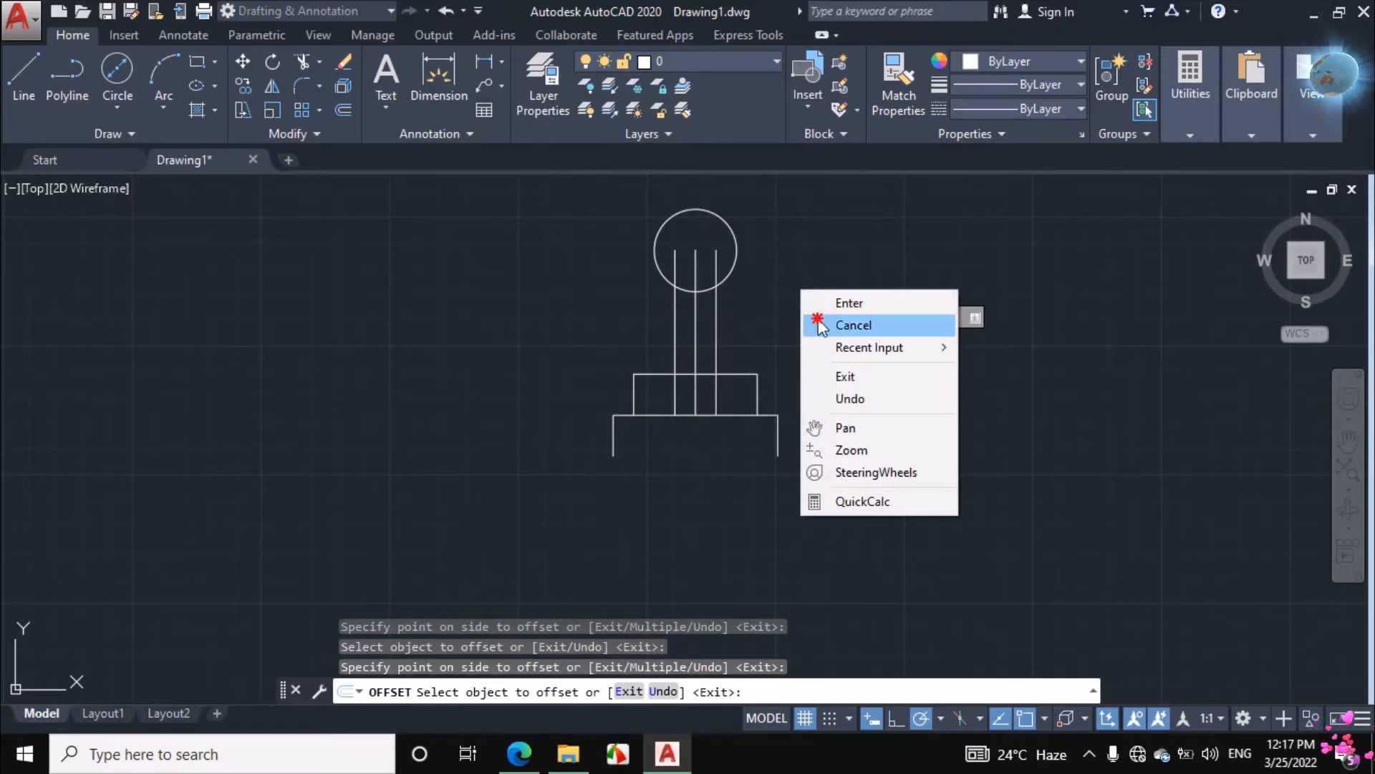
pyautogui.click(817, 325)
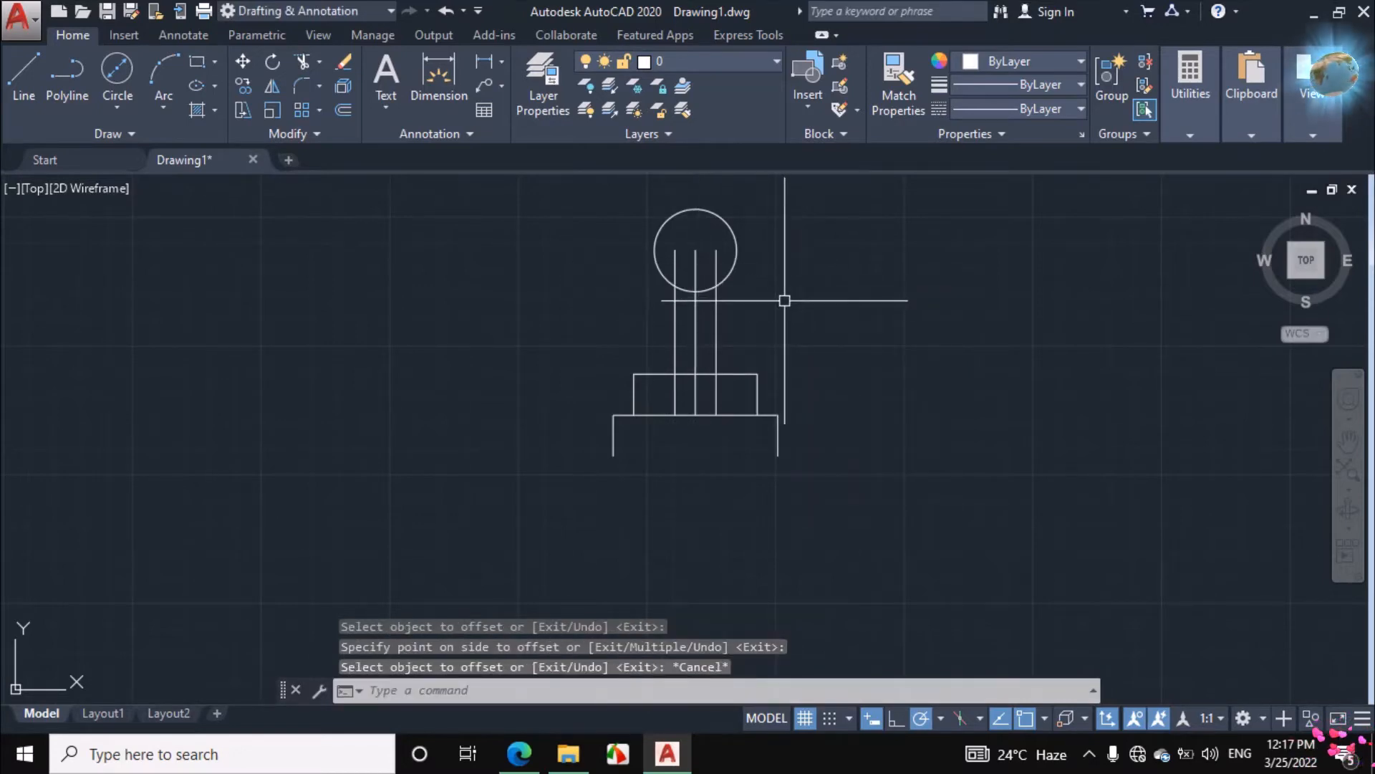
# Trim the line portions inside the circle and the circle's lower arc between the two stem edges
pyautogui.write('tr')
pyautogui.press('Return')
pyautogui.press('Return')
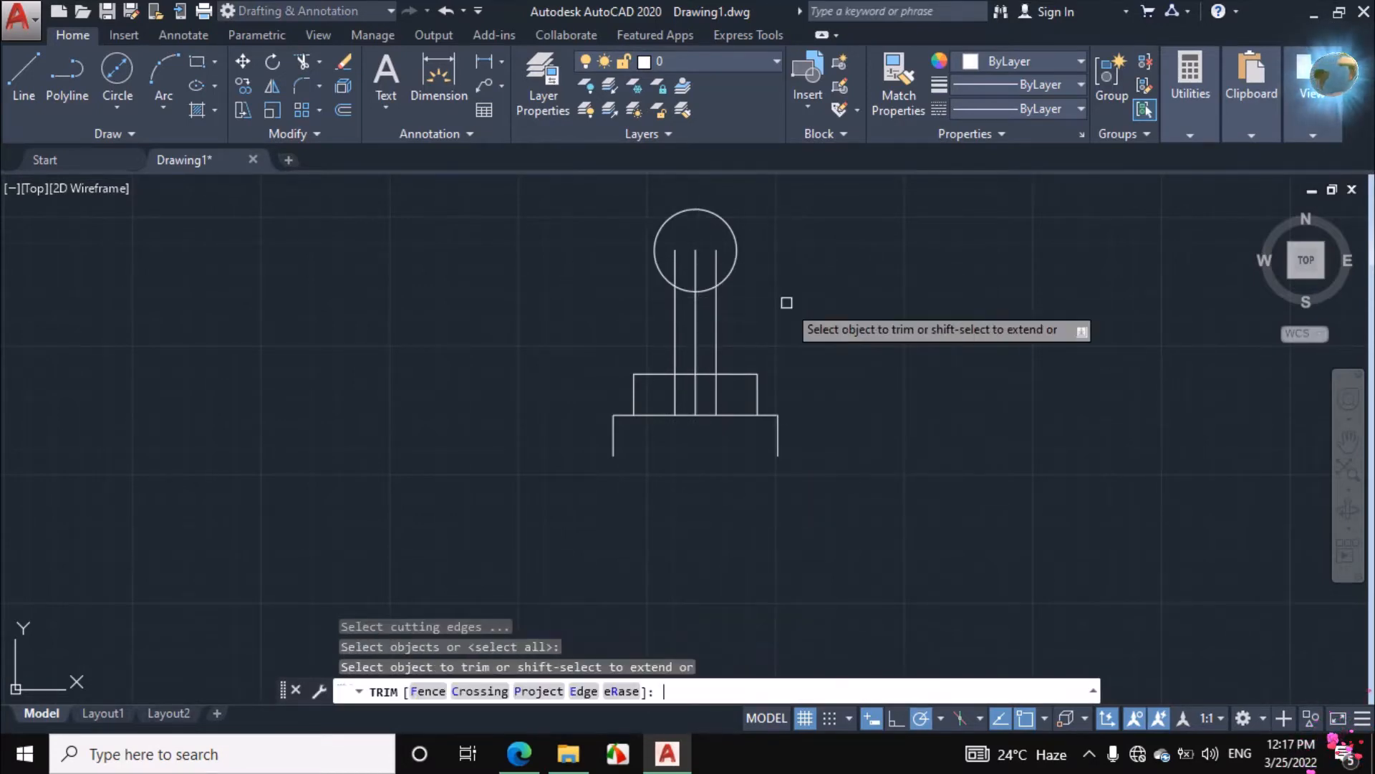
pyautogui.click(706, 261)
pyautogui.click(666, 262)
pyautogui.click(719, 255)
pyautogui.click(709, 287)
pyautogui.click(687, 291)
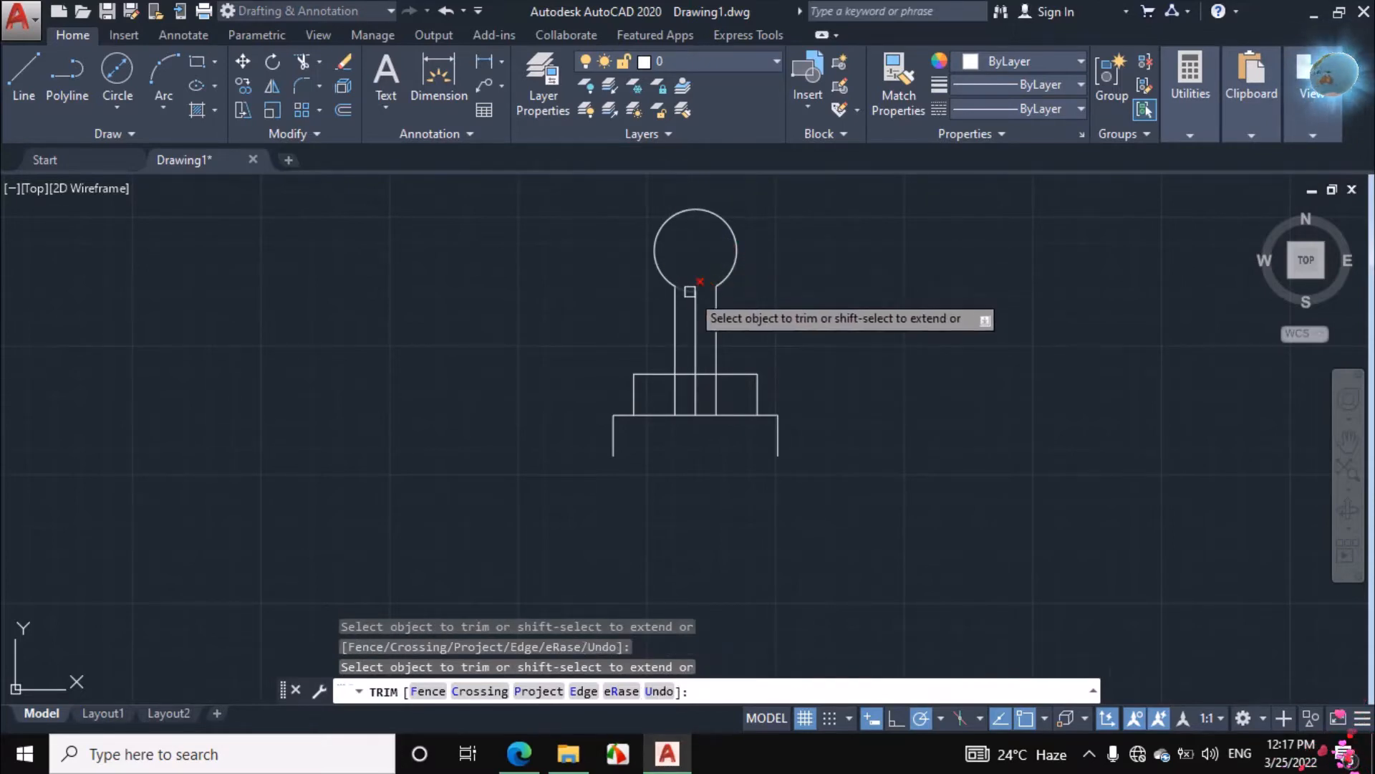
pyautogui.rightClick(844, 272)
pyautogui.click(876, 304)
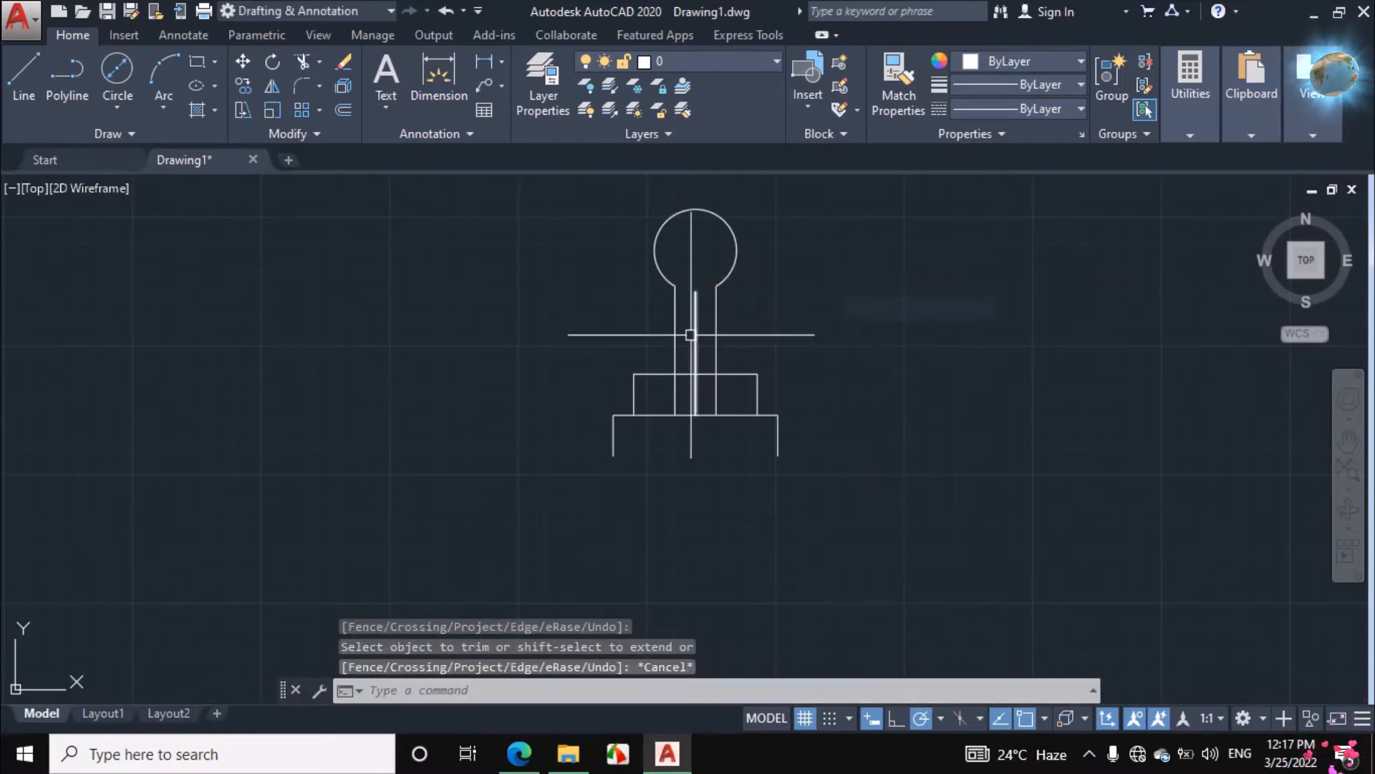
# Erase the remaining vertical centre line between the stem edges
pyautogui.click(697, 332)
pyautogui.rightClick(816, 299)
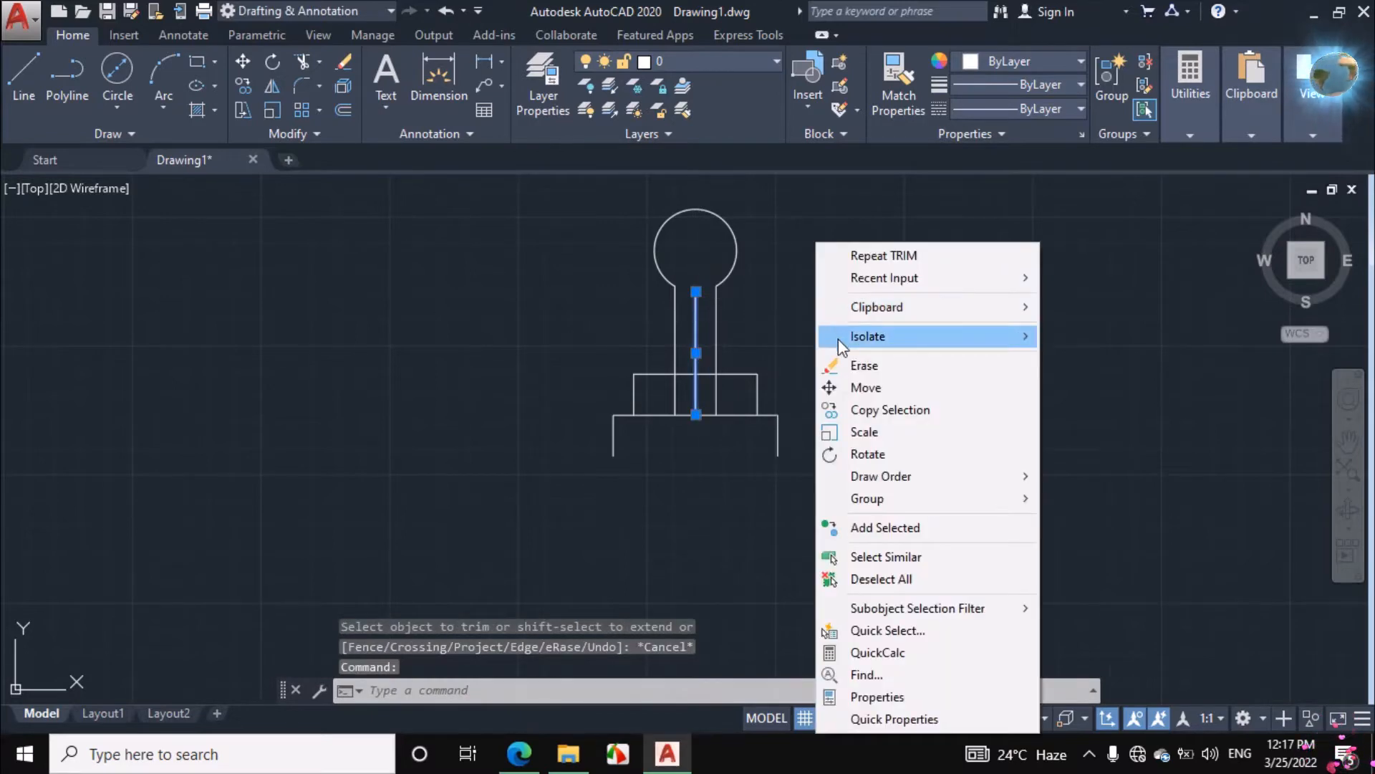
pyautogui.click(860, 366)
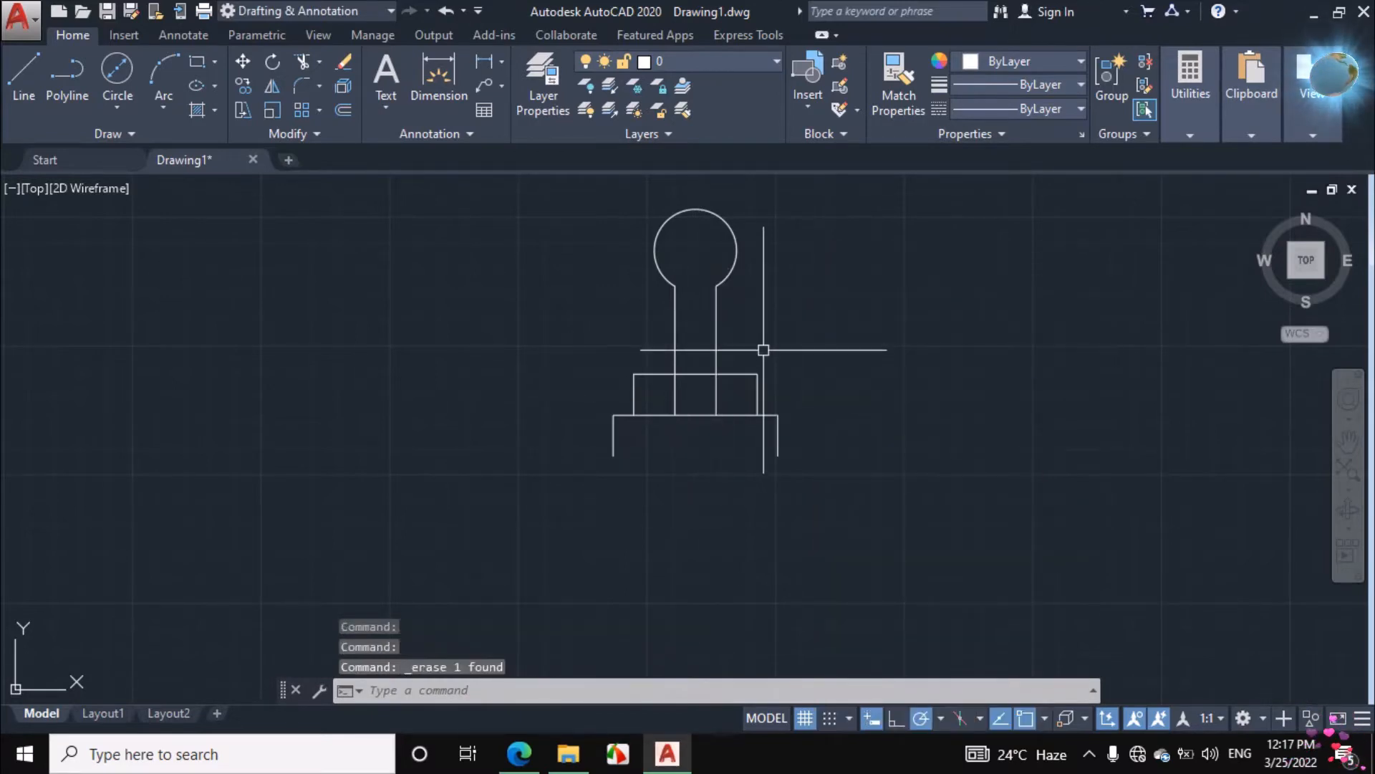
# Trim the portions of both stem edges that run inside the collar rectangle
pyautogui.write('tr')
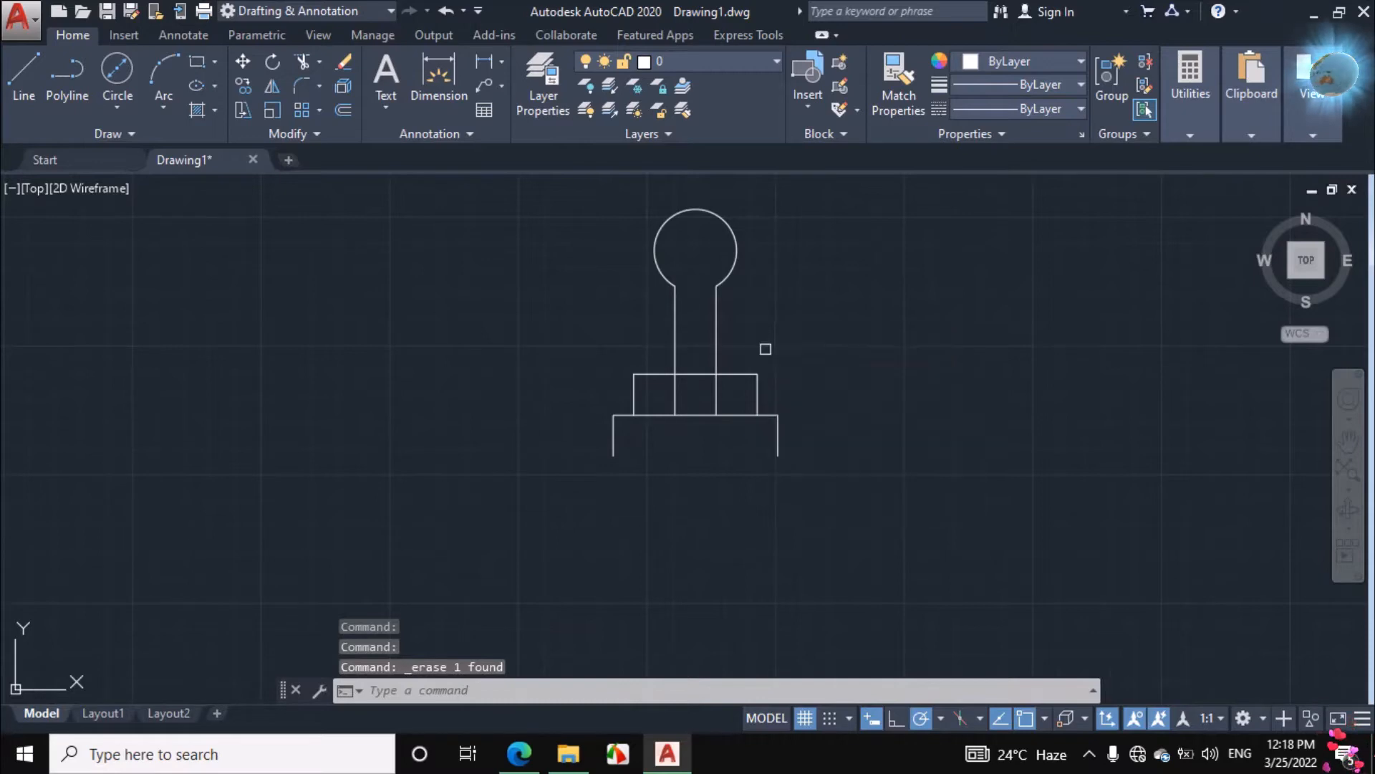
pyautogui.press('Return')
pyautogui.press('Return')
pyautogui.click(716, 396)
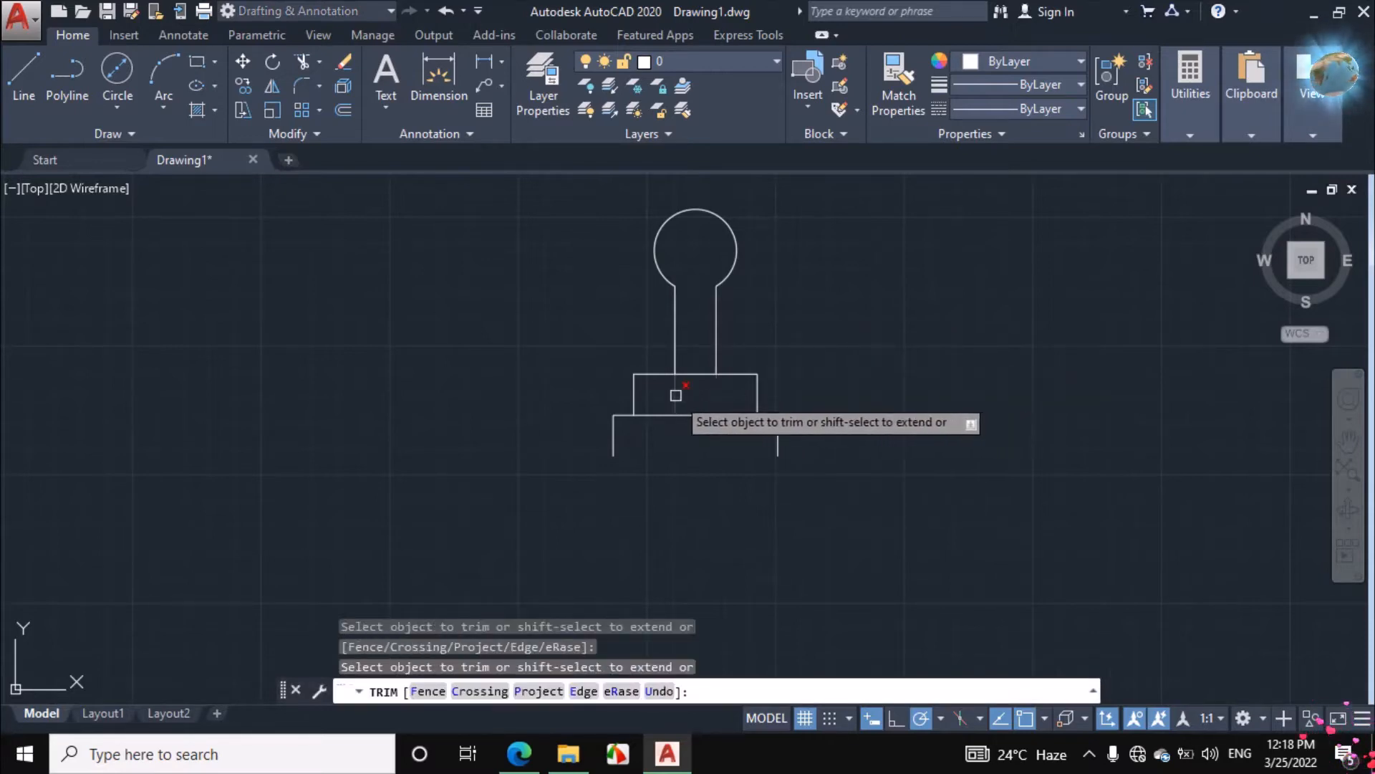
pyautogui.click(675, 397)
pyautogui.rightClick(882, 278)
pyautogui.click(896, 315)
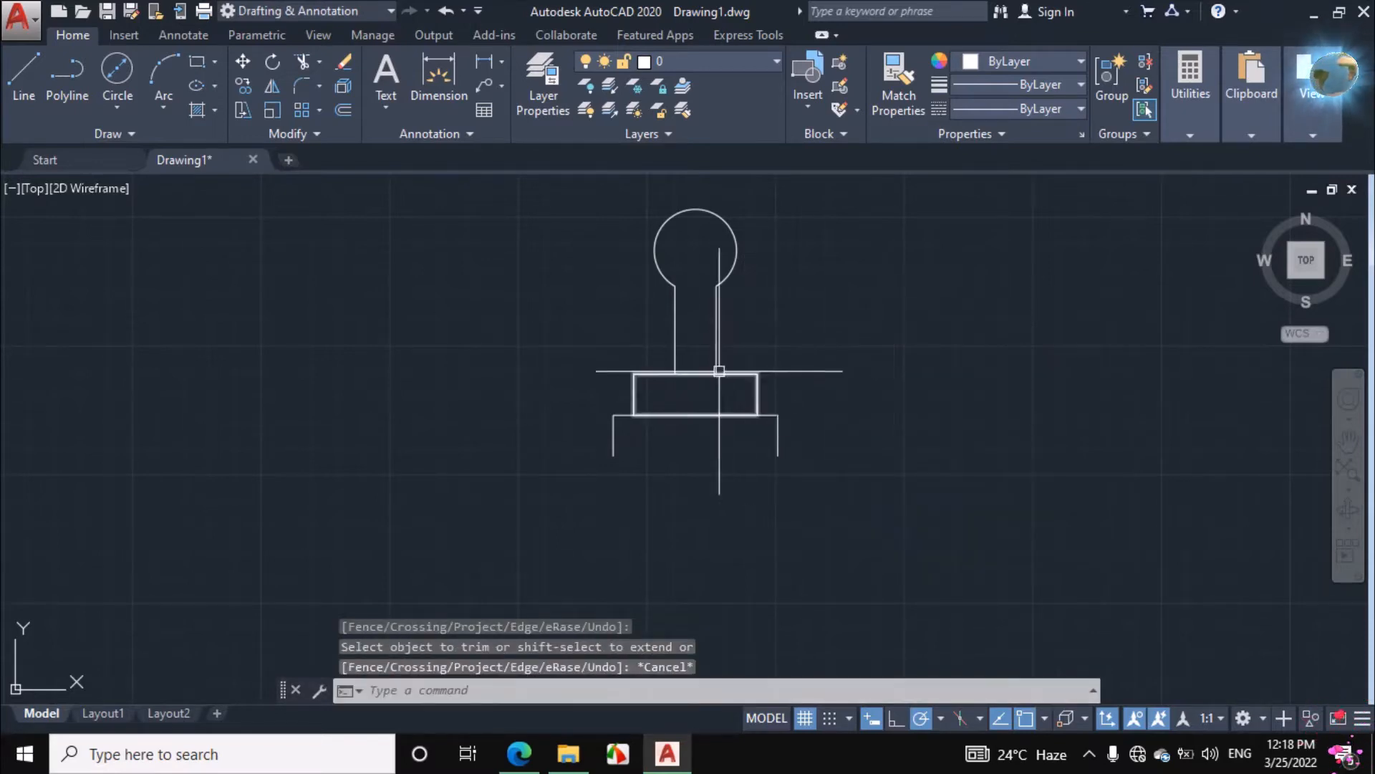
# Switch to the assignment PDF in Edge and ink-mark the handle's right end edge, its 140 width and the half-width from the knob centre
pyautogui.click(536, 763)
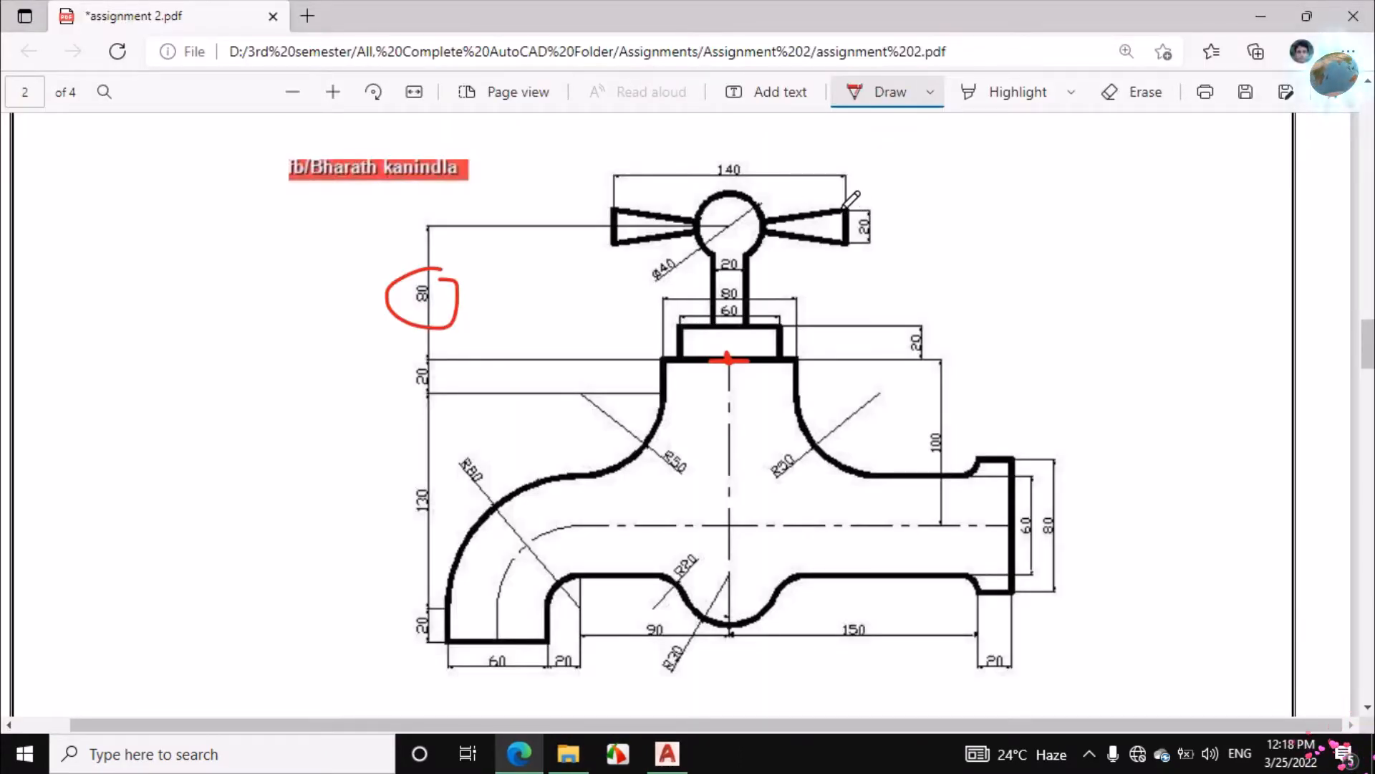
pyautogui.moveTo(844, 223); pyautogui.dragTo(847, 245)
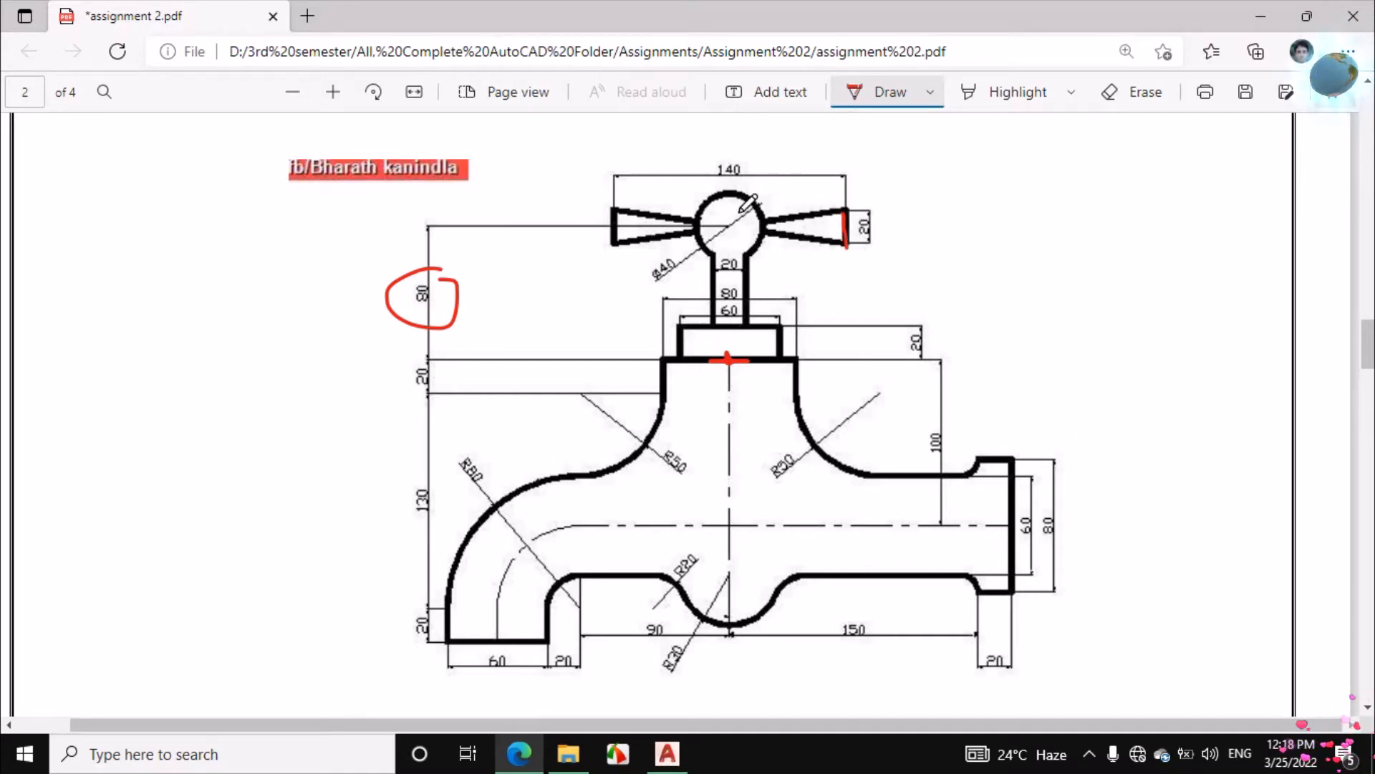
pyautogui.moveTo(617, 186); pyautogui.dragTo(832, 195)
pyautogui.moveTo(701, 157)
pyautogui.mouseDown()
pyautogui.moveTo(735, 150)
pyautogui.moveTo(744, 192)
pyautogui.mouseUp()
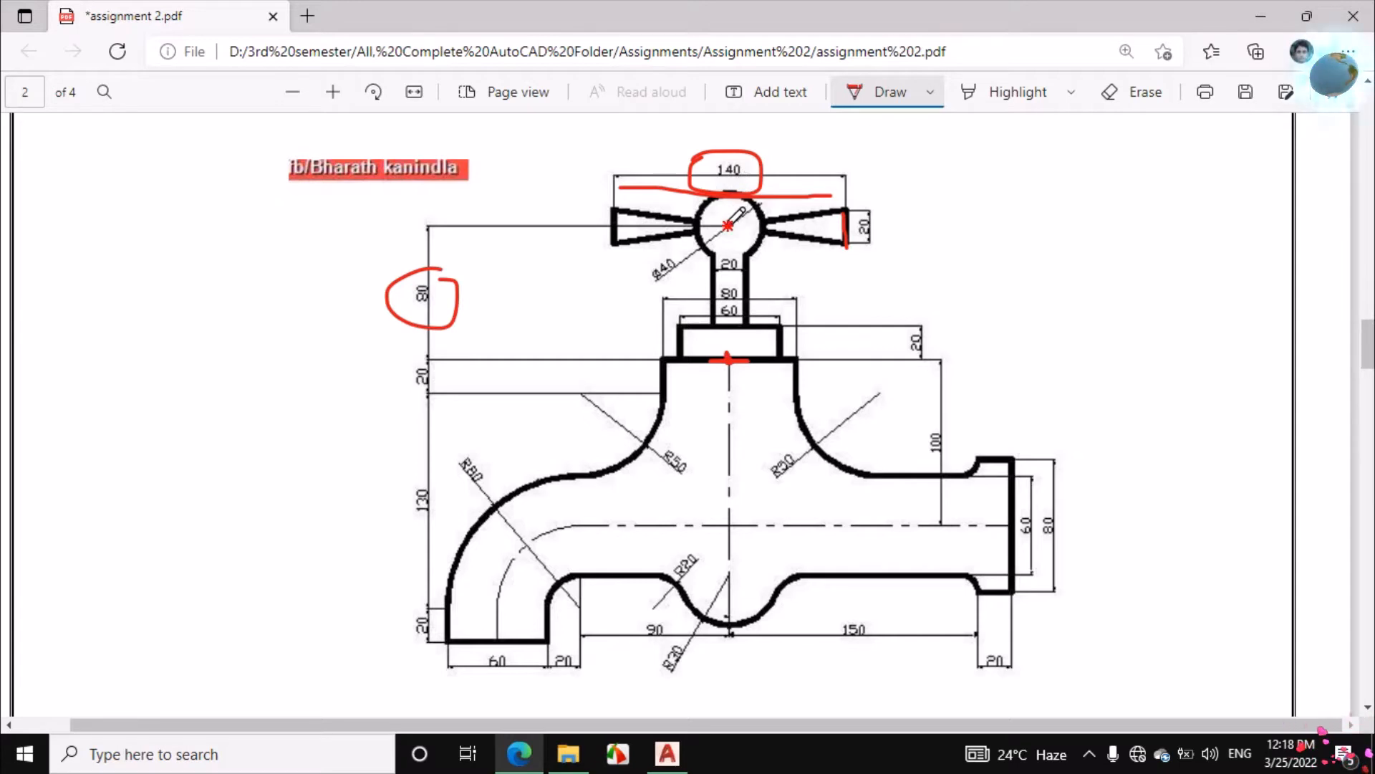
pyautogui.moveTo(744, 219); pyautogui.dragTo(843, 225)
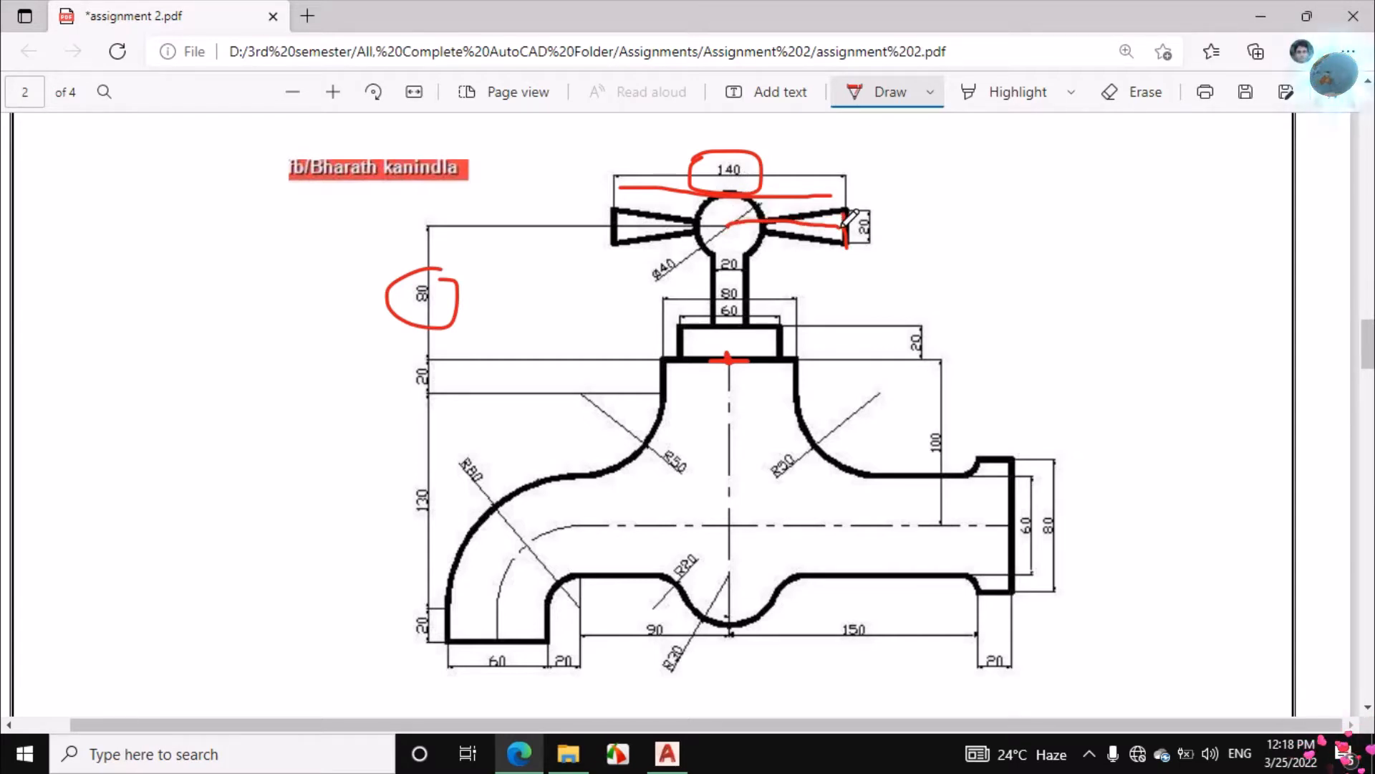
pyautogui.moveTo(722, 227); pyautogui.dragTo(846, 226)
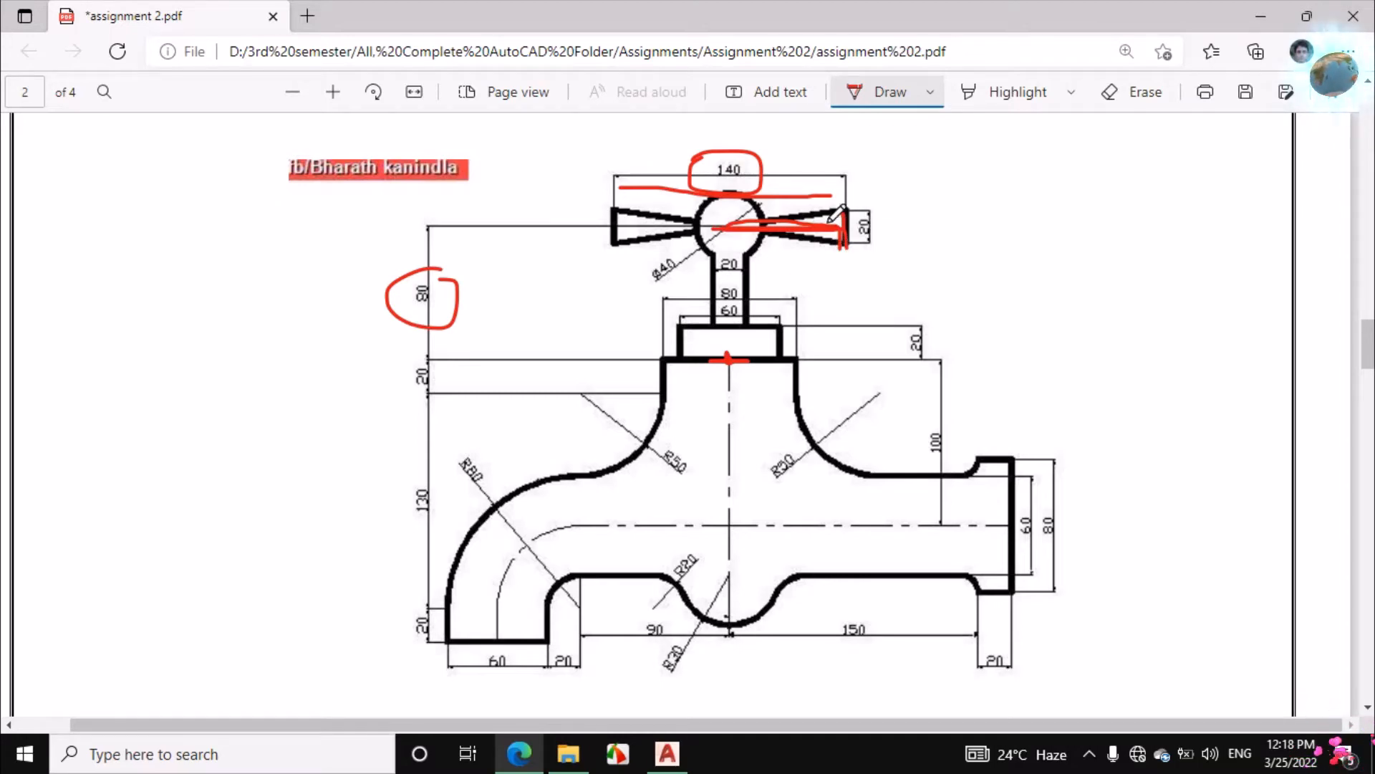
# Return to AutoCAD and draw a line from the knob centre 70 to the right, continuing 10 straight up
pyautogui.click(666, 752)
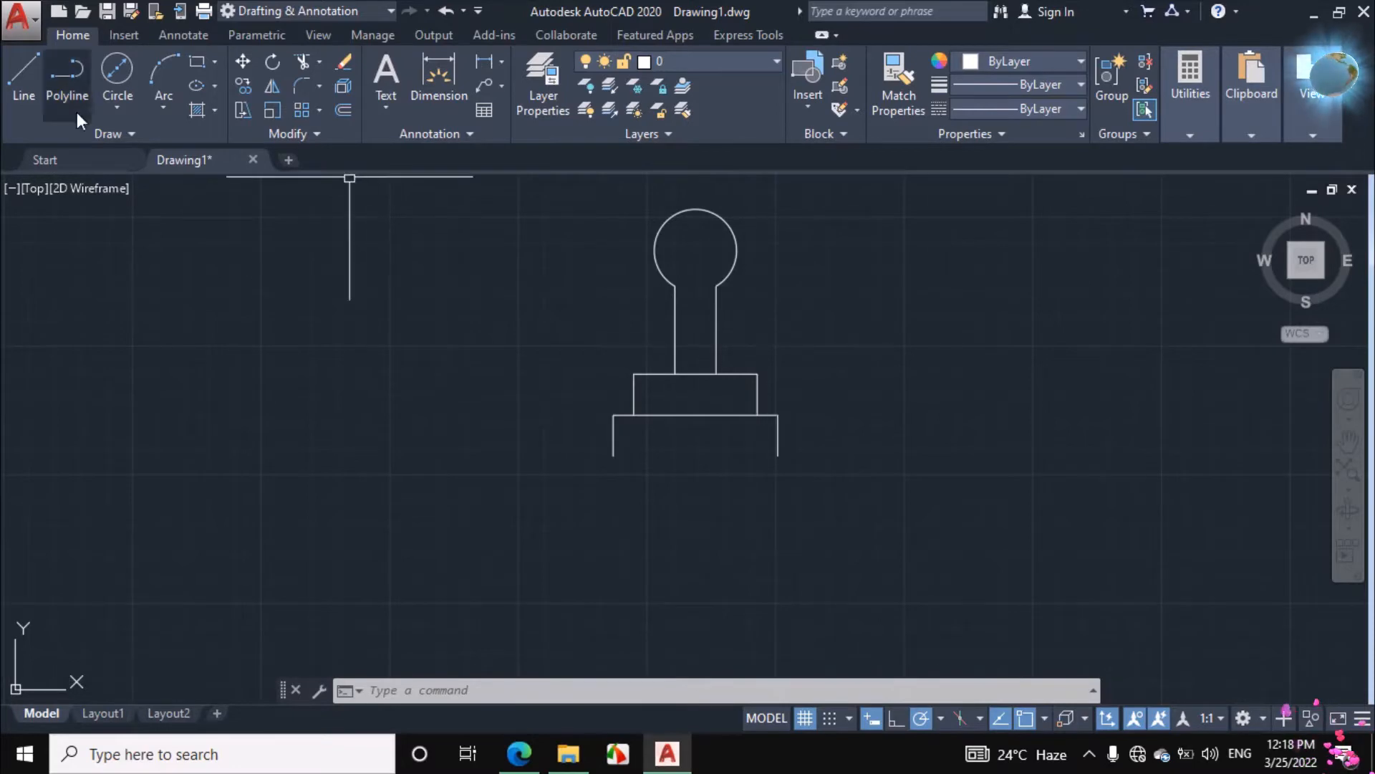
pyautogui.click(34, 71)
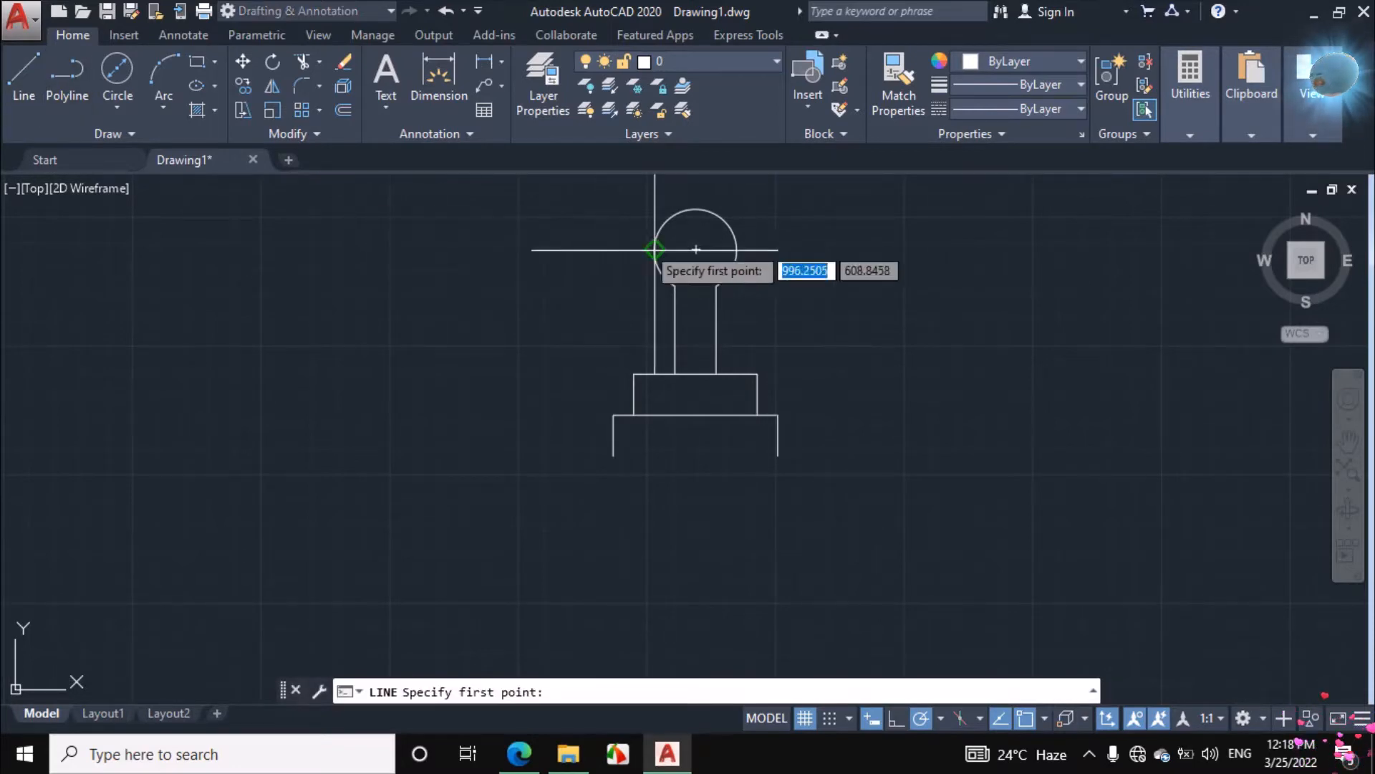
pyautogui.click(696, 249)
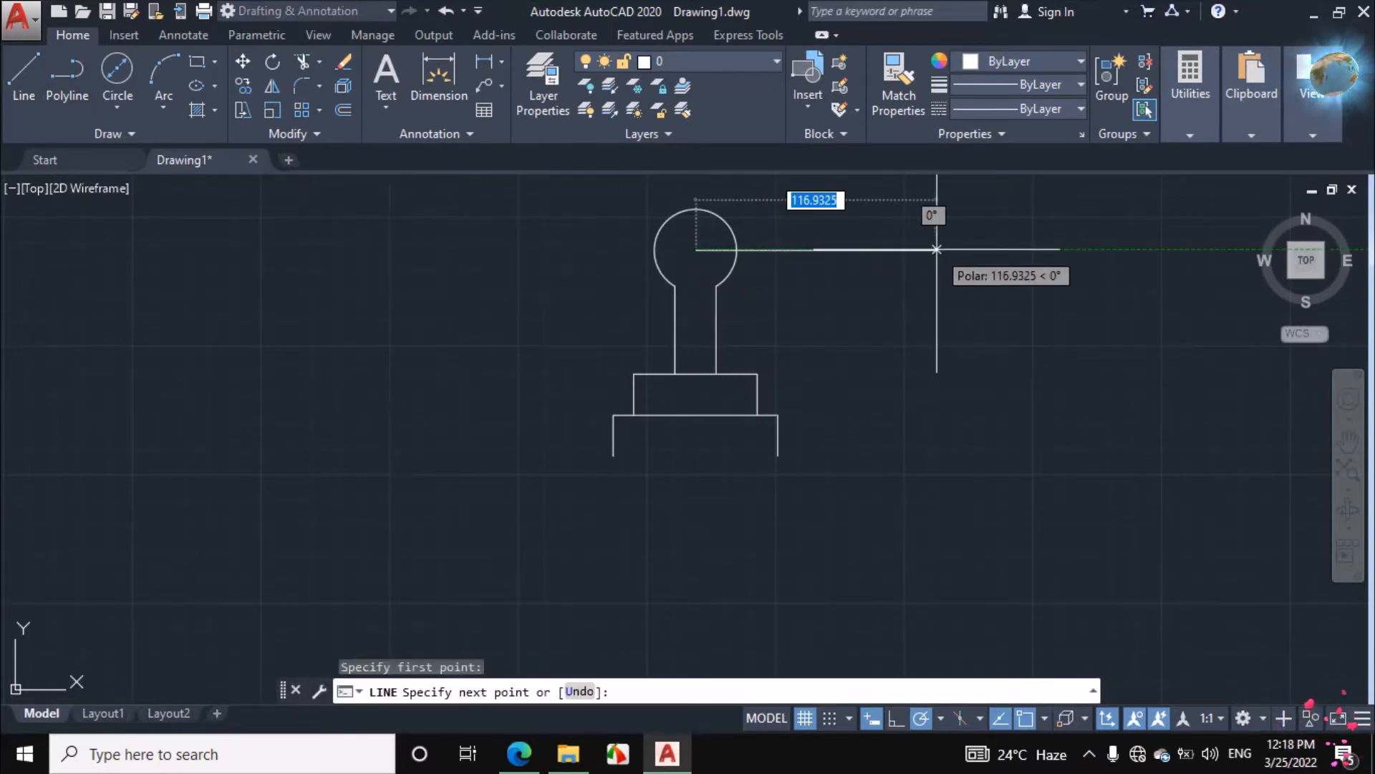
pyautogui.write('70')
pyautogui.press('Return')
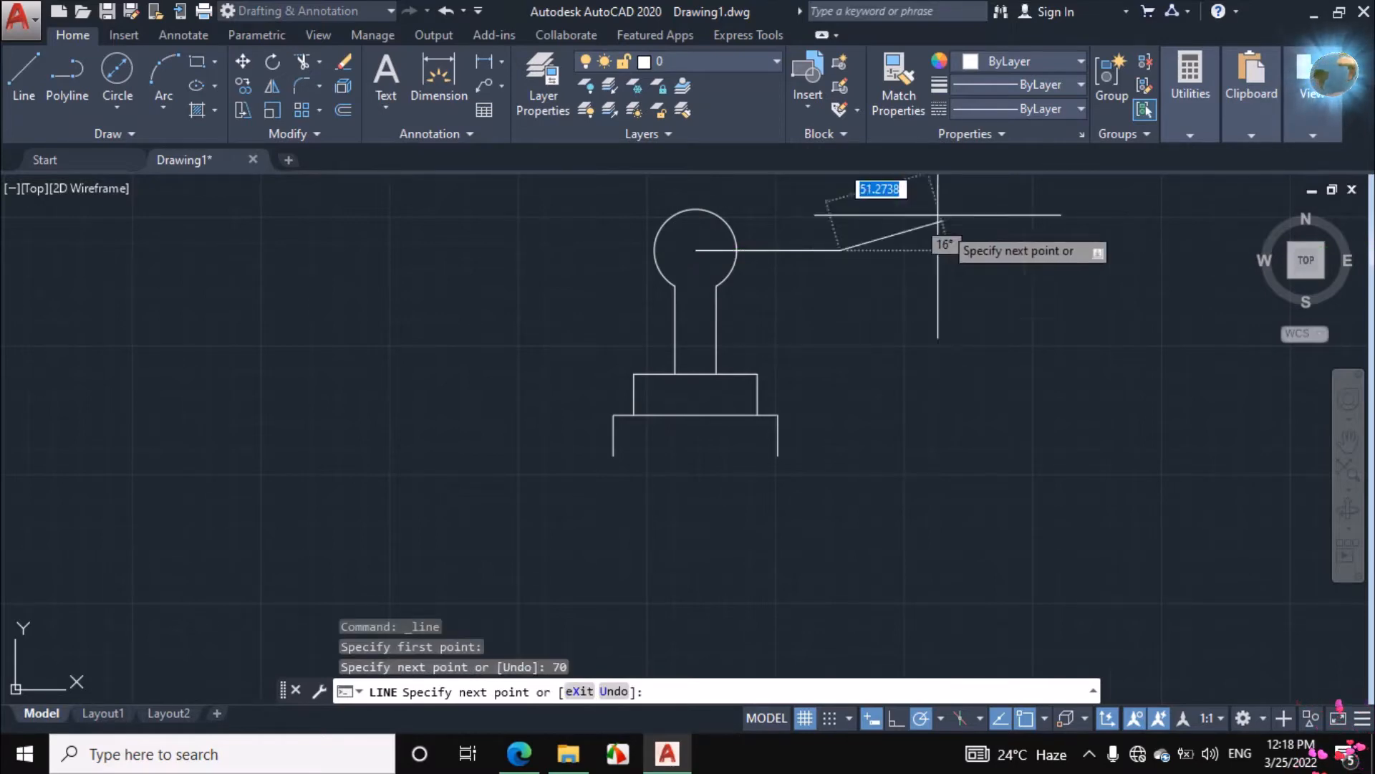
pyautogui.write('10')
pyautogui.press('Return')
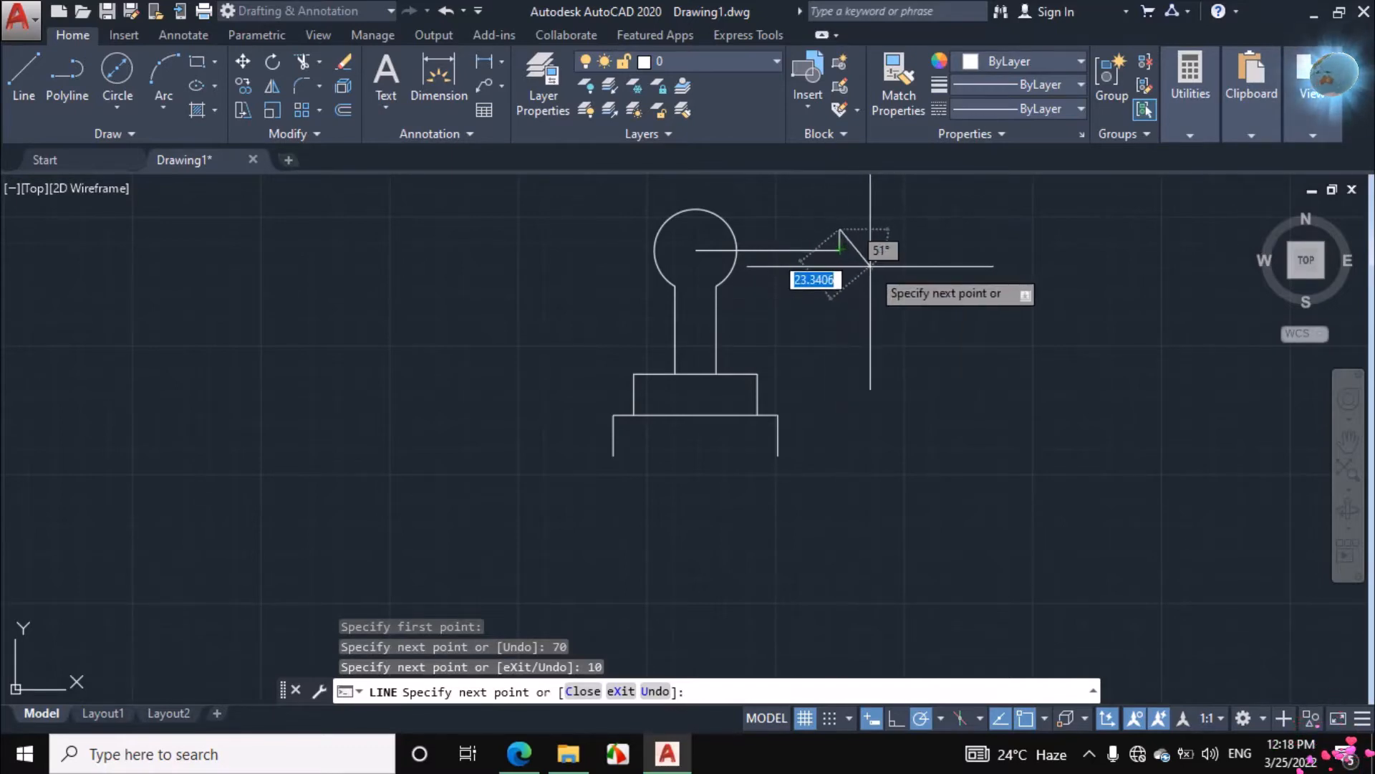
pyautogui.press('Return')
pyautogui.press('Return')
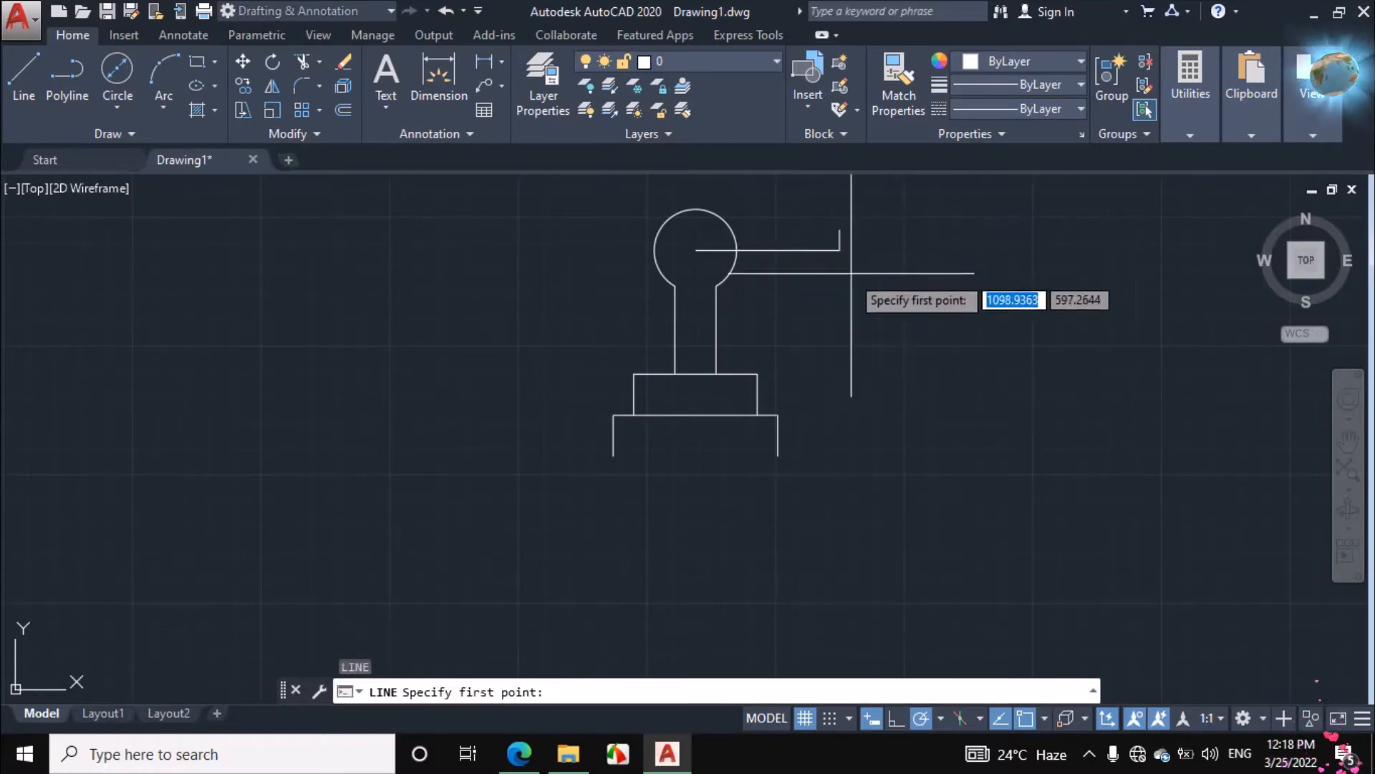
# Draw a 10 long line straight down from the outer end of the horizontal handle line
pyautogui.click(840, 251)
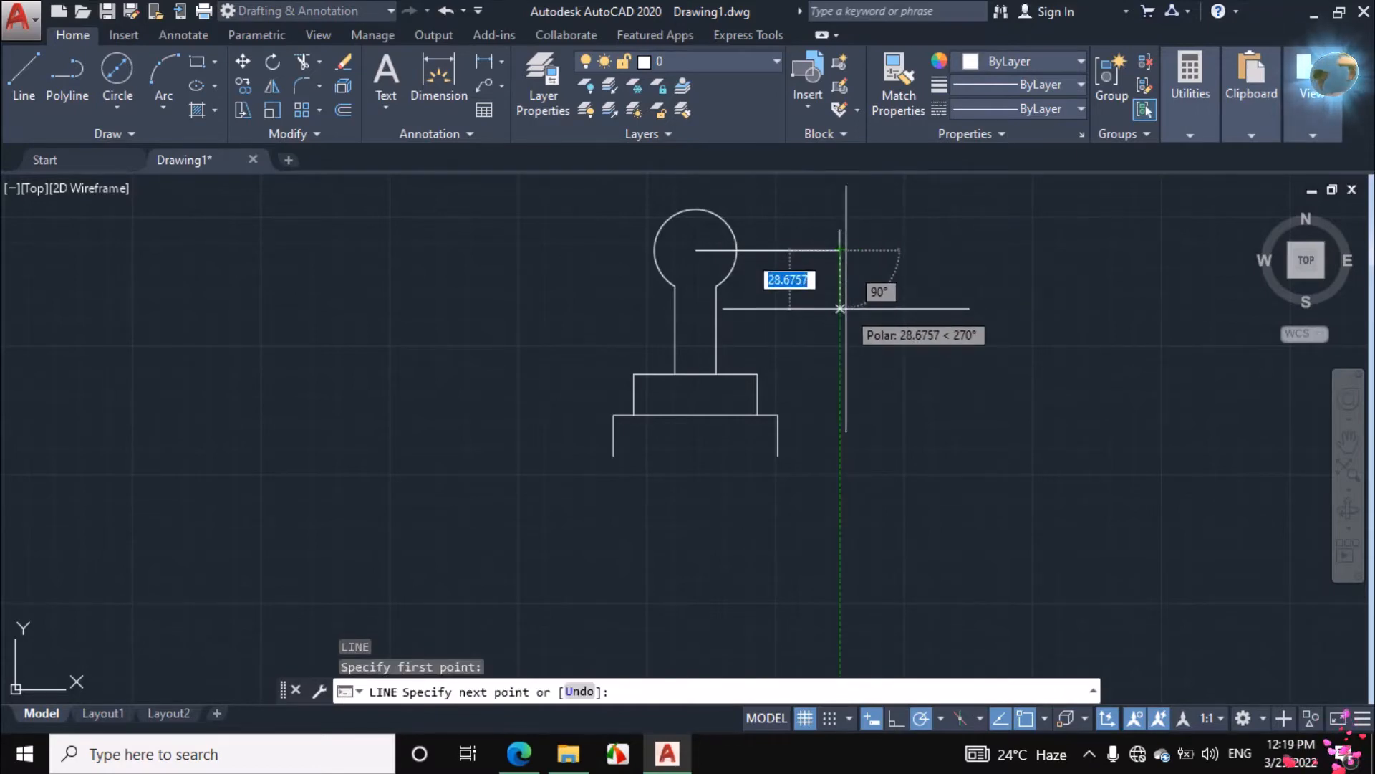
pyautogui.write('10')
pyautogui.press('Return')
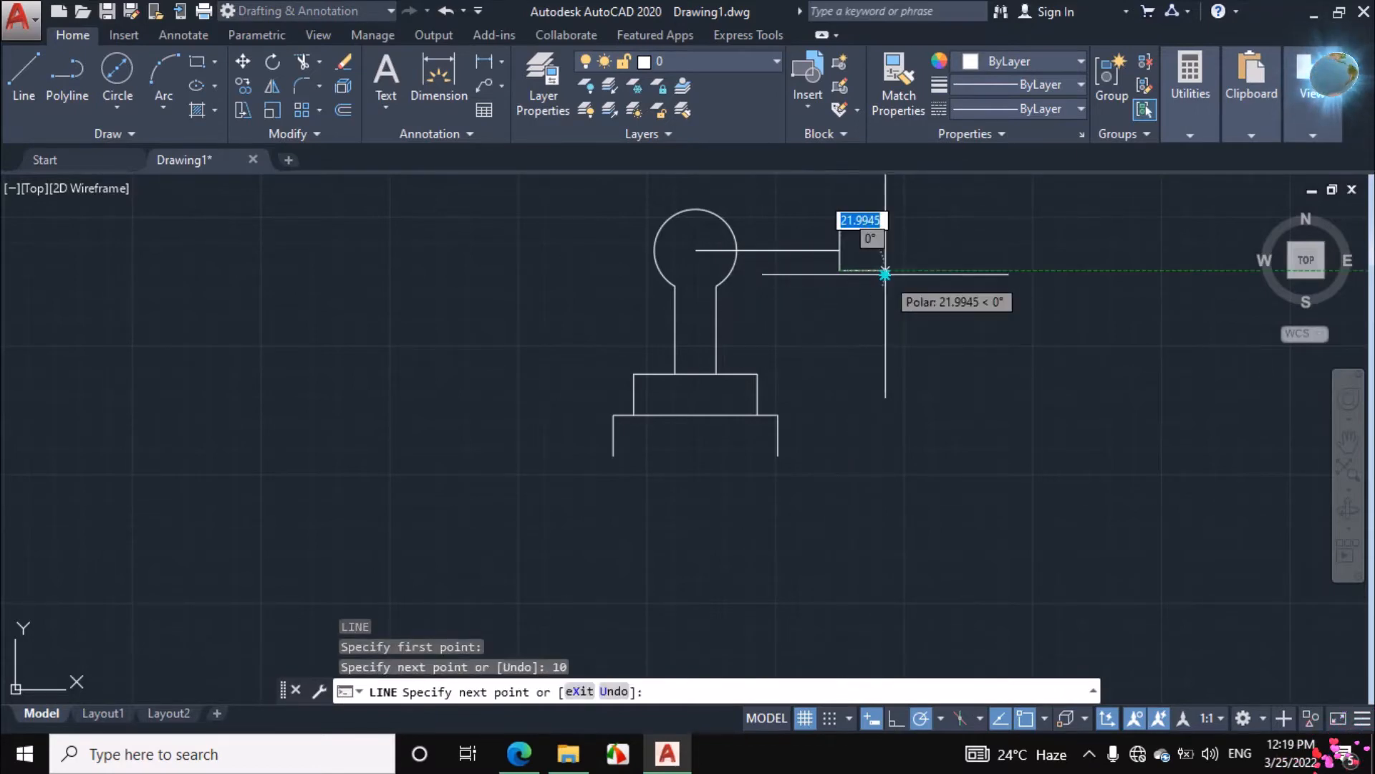
pyautogui.rightClick(884, 274)
pyautogui.click(908, 310)
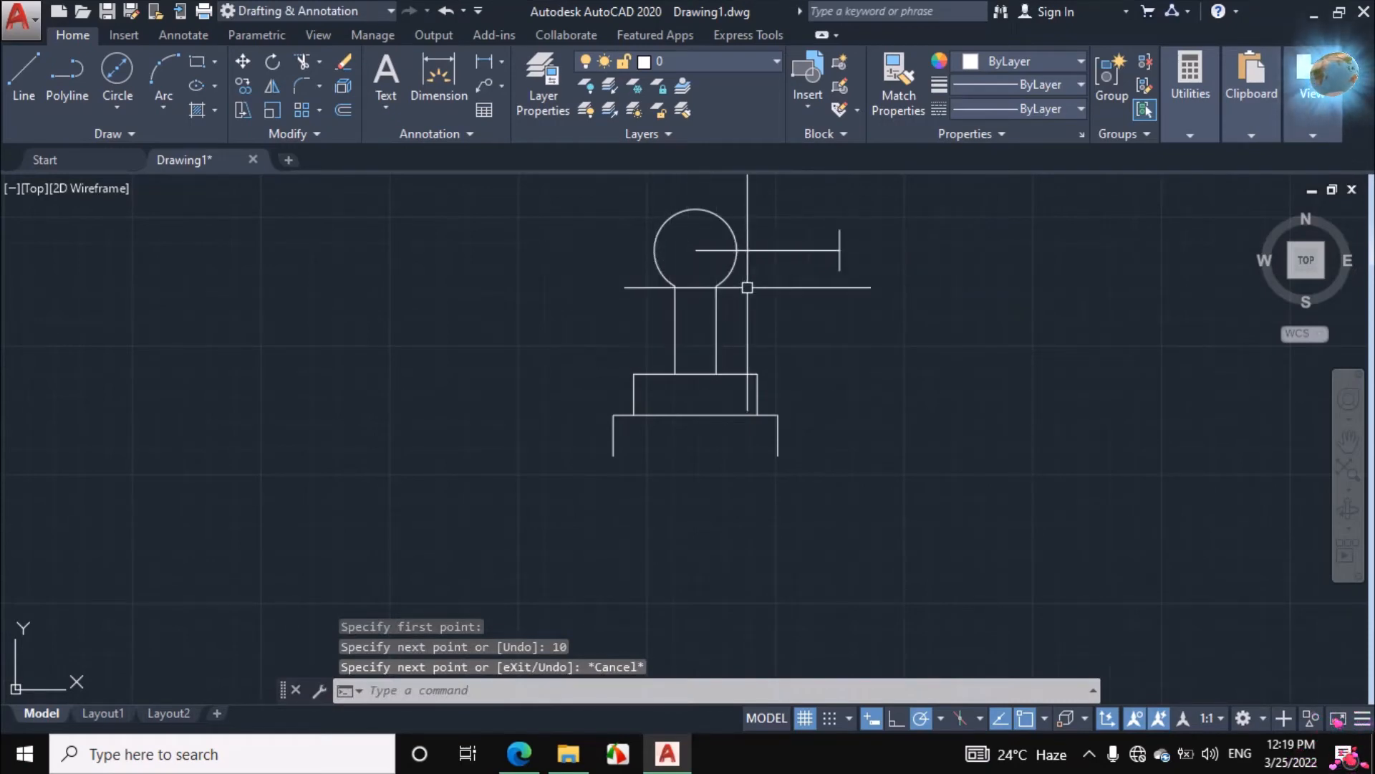
# Mirror the right handle lines about the vertical axis through the collar's top midpoint, keeping the source objects
pyautogui.click(873, 215)
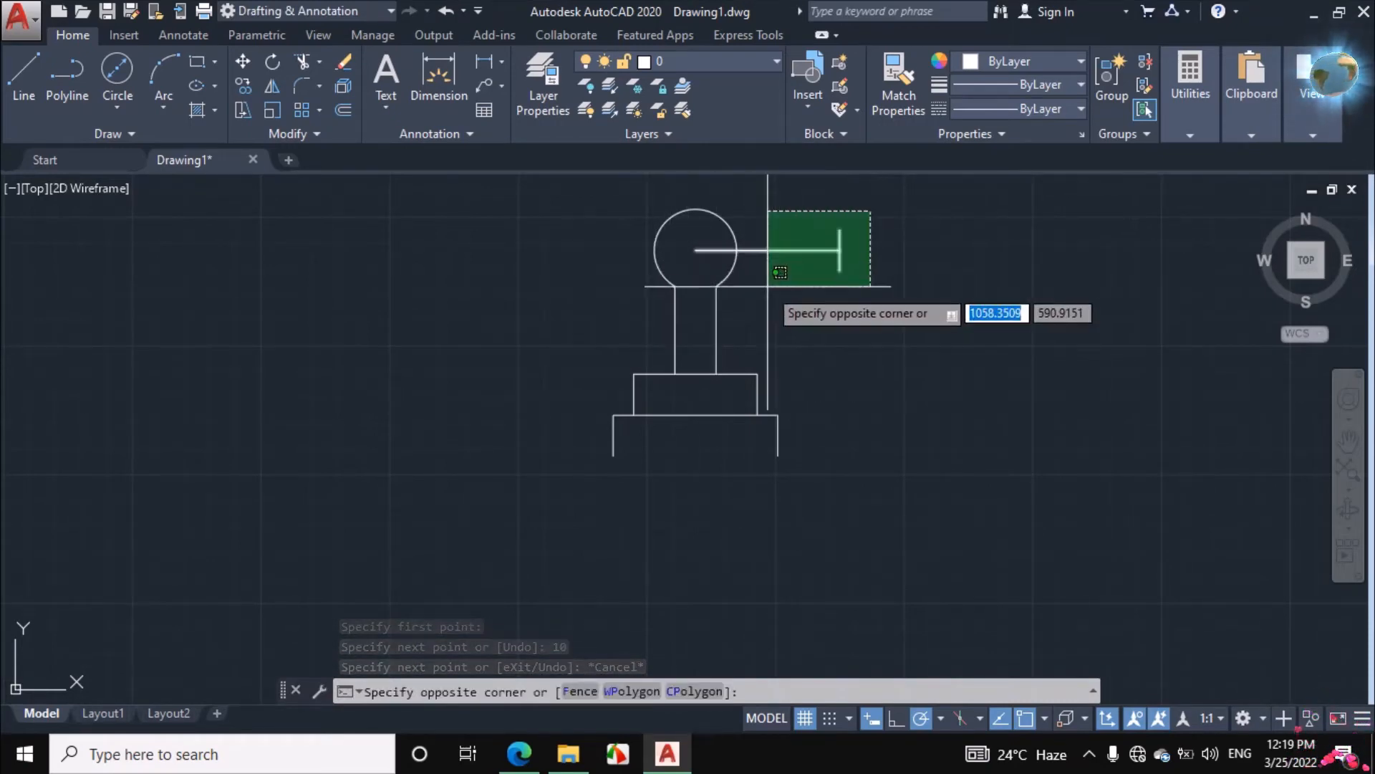
pyautogui.click(774, 297)
pyautogui.write('MI')
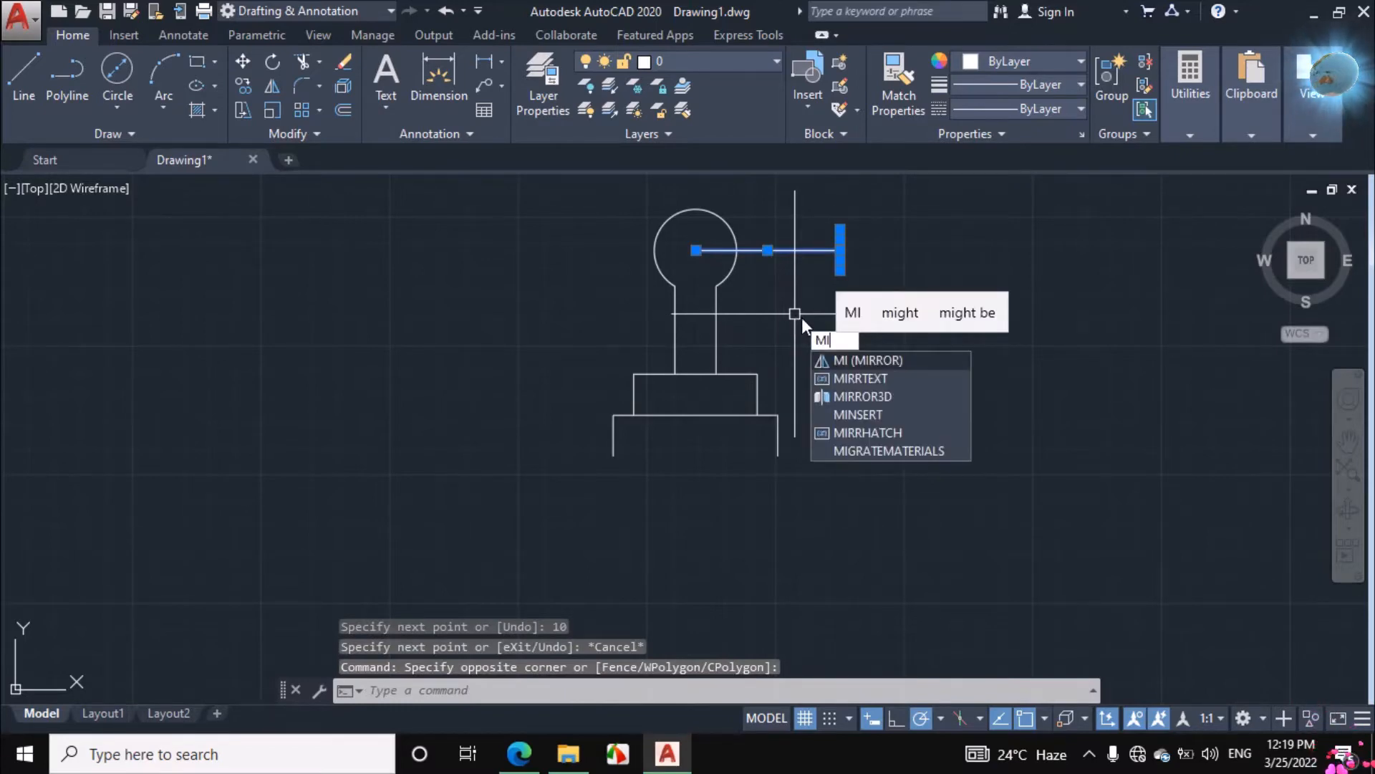
pyautogui.press('Return')
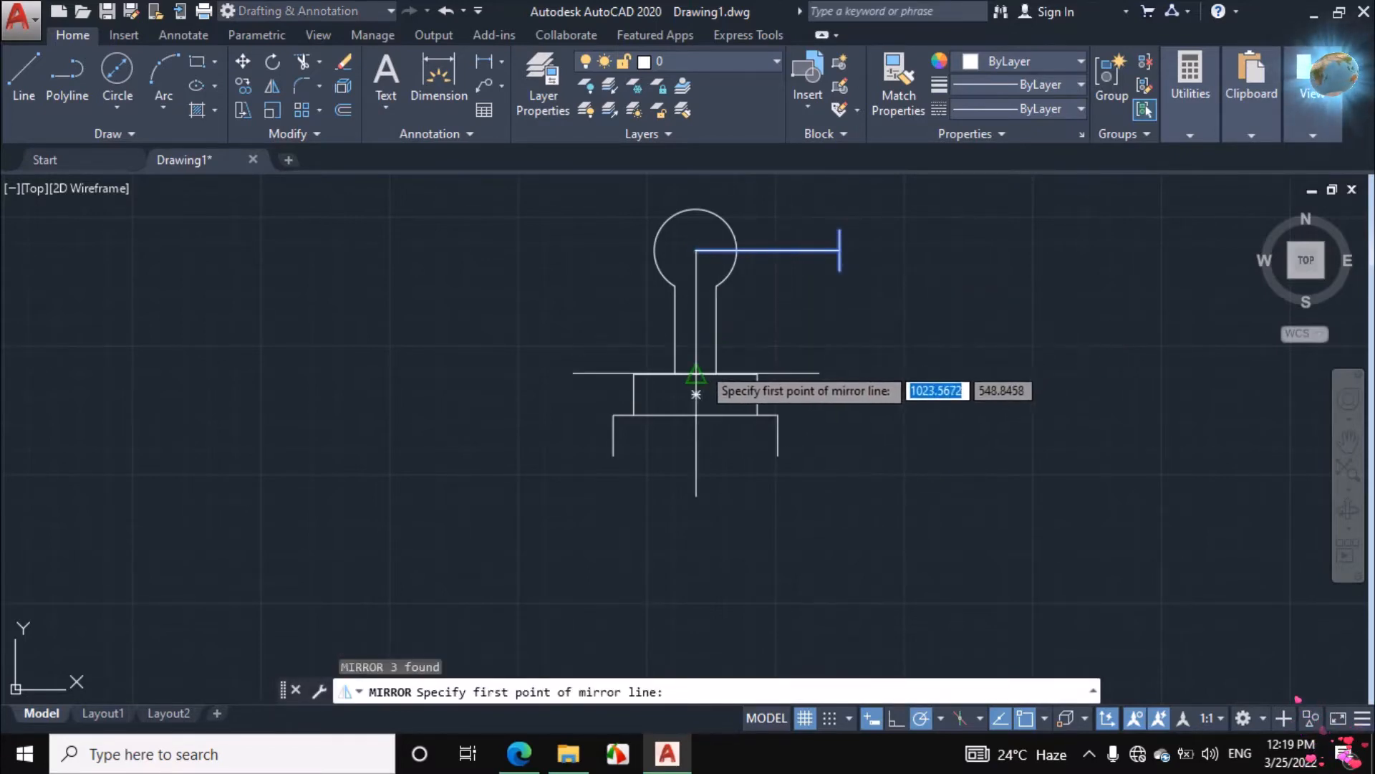
pyautogui.click(696, 373)
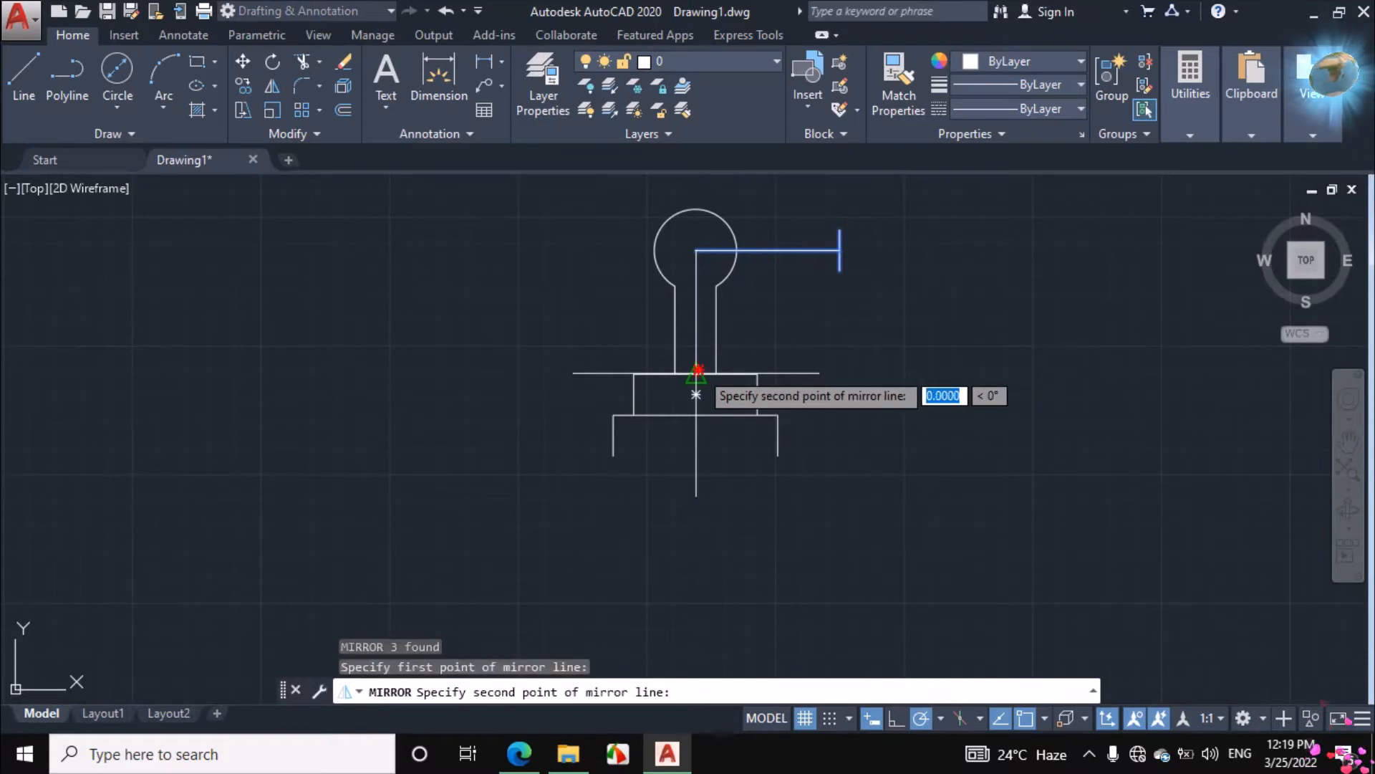
pyautogui.click(697, 262)
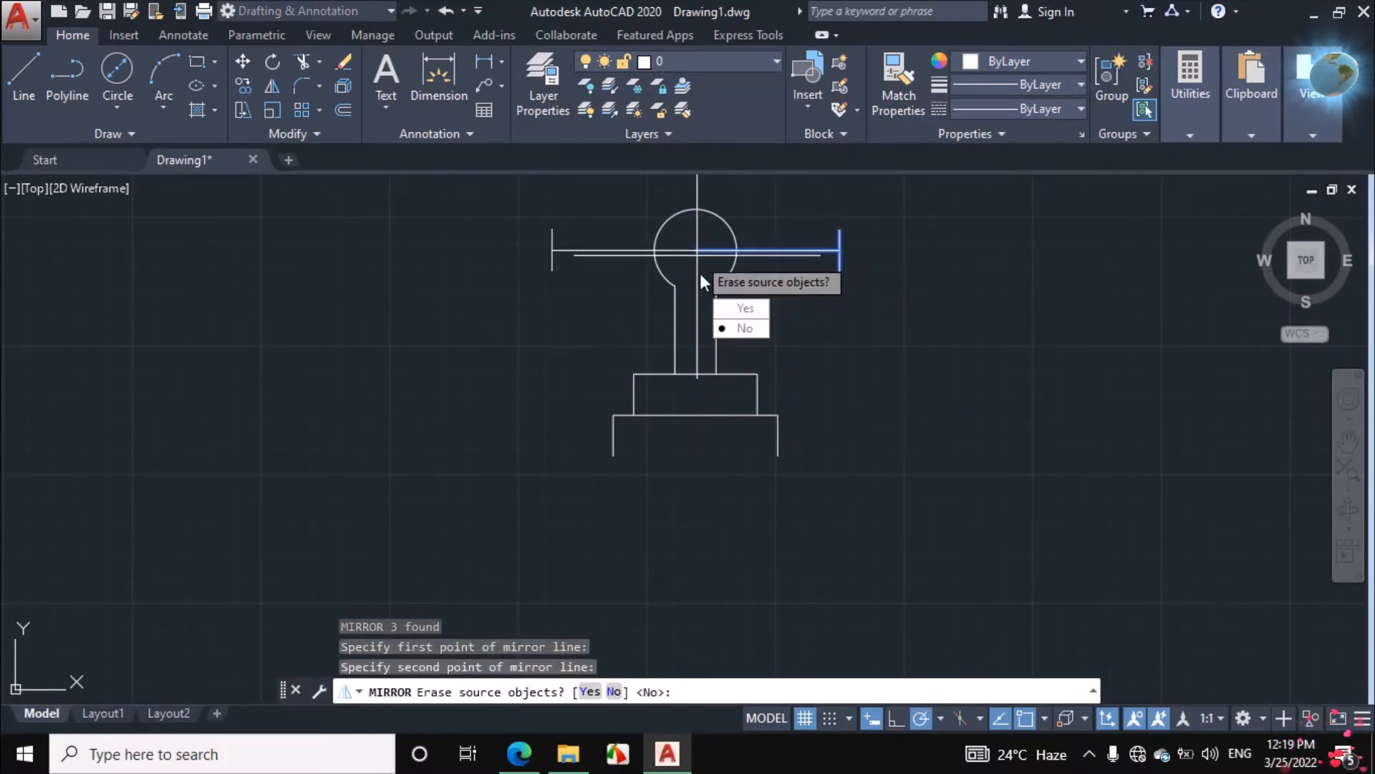
pyautogui.click(742, 328)
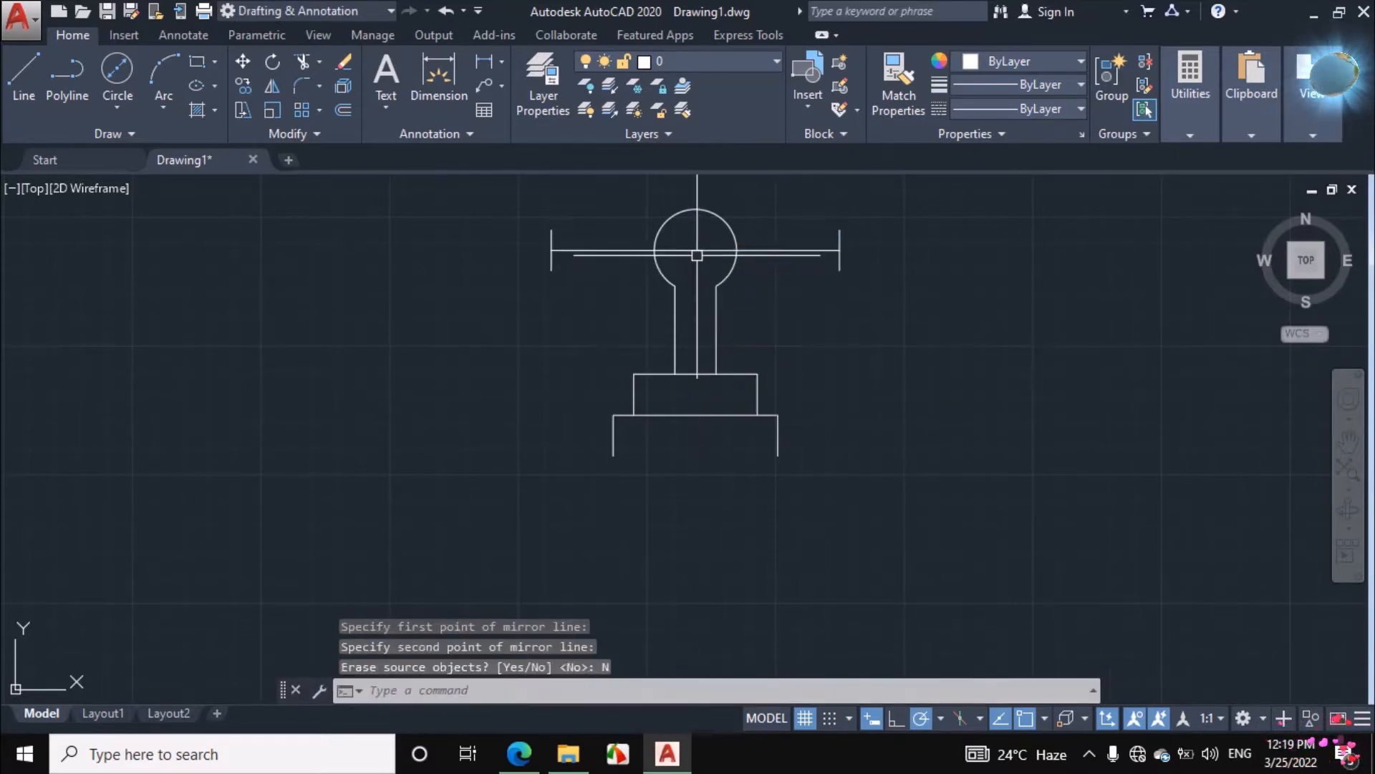
# Switch to the assignment PDF and ink-mark the handle's left end edge and the diagonals crossing the knob
pyautogui.click(518, 754)
pyautogui.moveTo(614, 208); pyautogui.dragTo(615, 247)
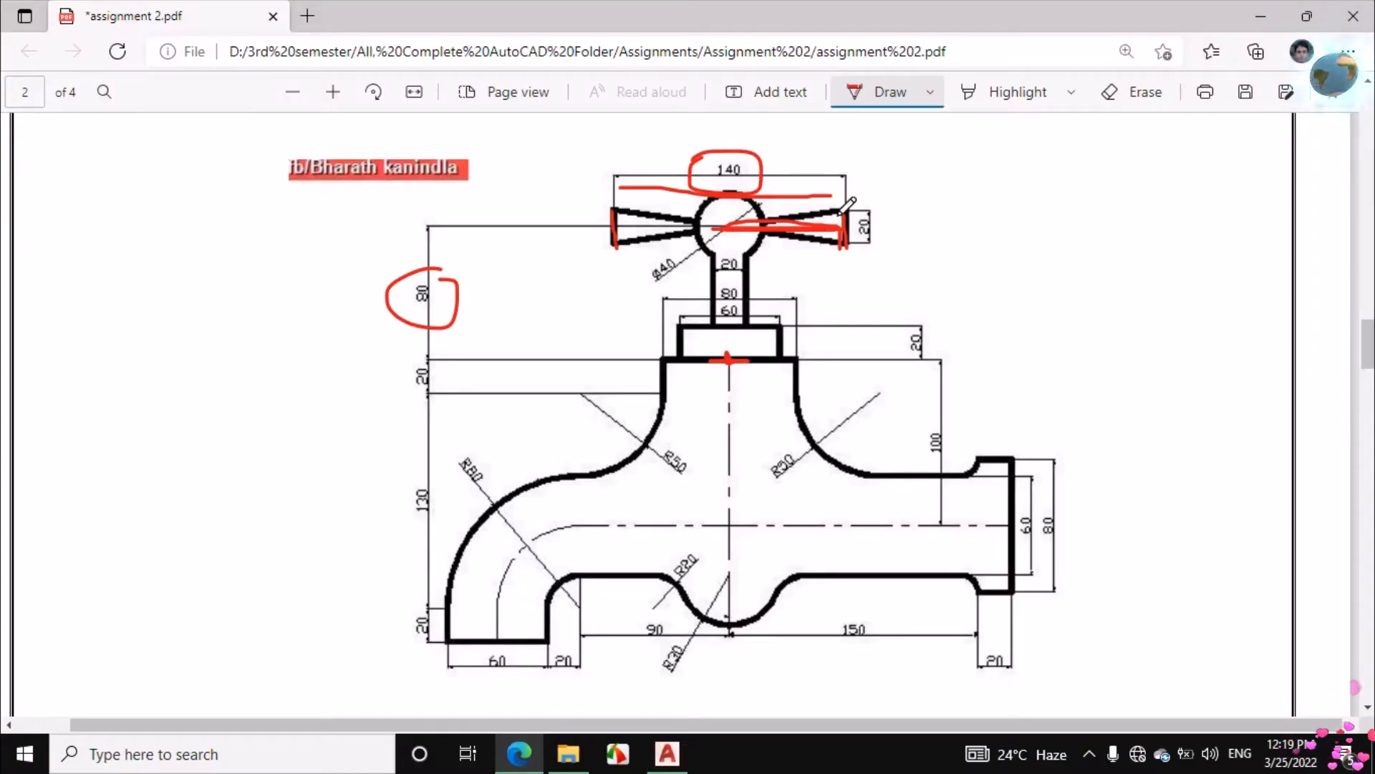
pyautogui.moveTo(647, 215); pyautogui.dragTo(818, 245)
pyautogui.moveTo(851, 213); pyautogui.dragTo(613, 246)
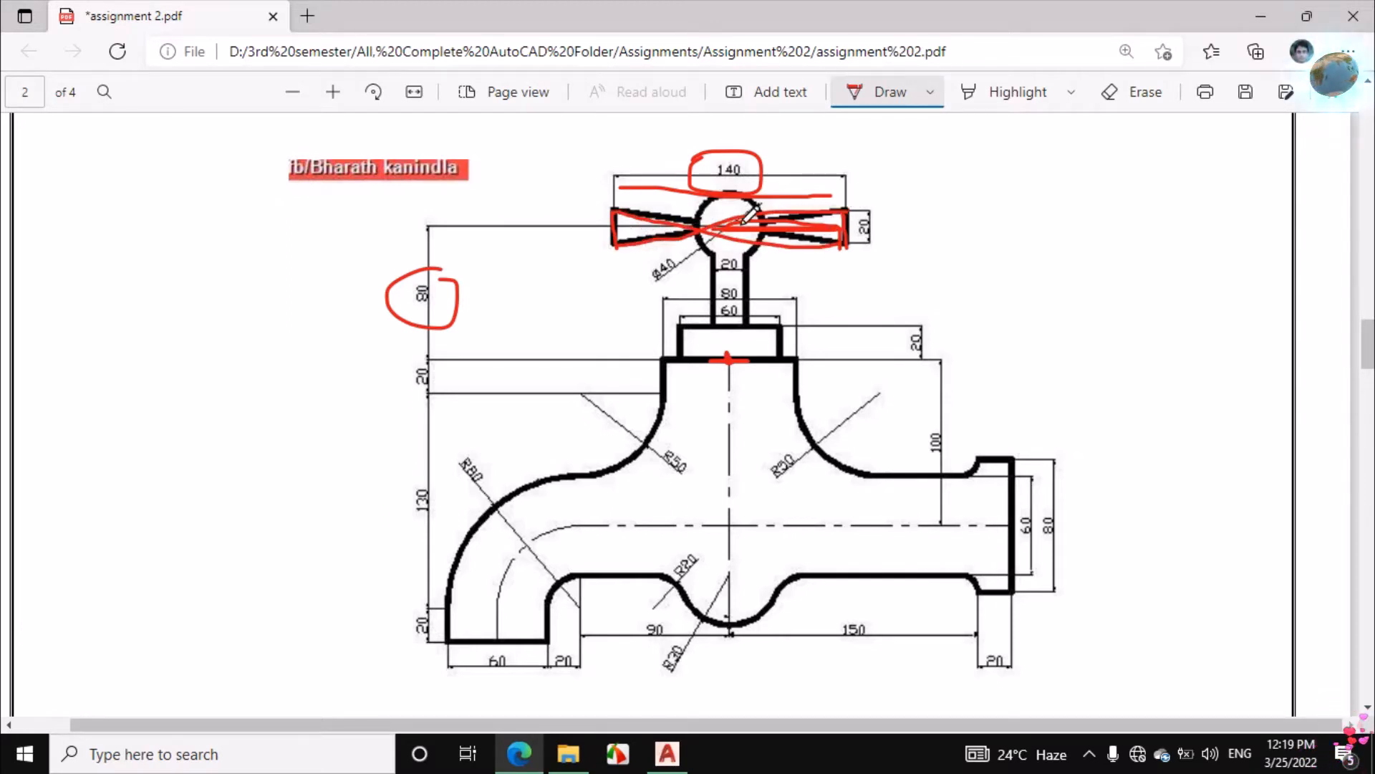
# Erase the ink marks around the handle, then trace its end edges and the two diagonals crossing at the knob centre
pyautogui.click(1150, 95)
pyautogui.moveTo(801, 251); pyautogui.dragTo(788, 154)
pyautogui.moveTo(650, 256)
pyautogui.mouseDown()
pyautogui.moveTo(728, 180)
pyautogui.moveTo(856, 231)
pyautogui.moveTo(834, 224)
pyautogui.mouseUp()
pyautogui.click(858, 92)
pyautogui.moveTo(616, 210)
pyautogui.mouseDown()
pyautogui.moveTo(849, 243)
pyautogui.moveTo(767, 221)
pyautogui.moveTo(616, 244)
pyautogui.mouseUp()
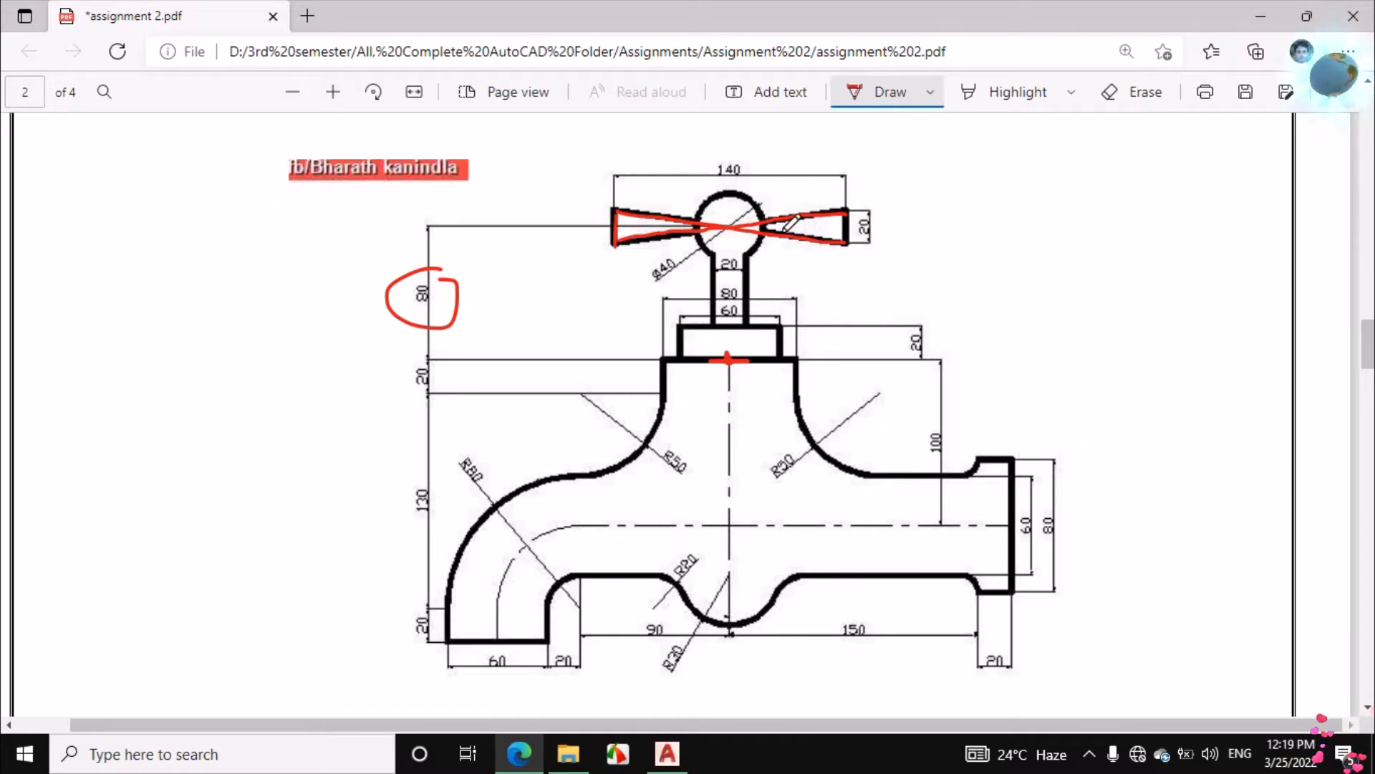
pyautogui.moveTo(848, 210); pyautogui.dragTo(841, 243)
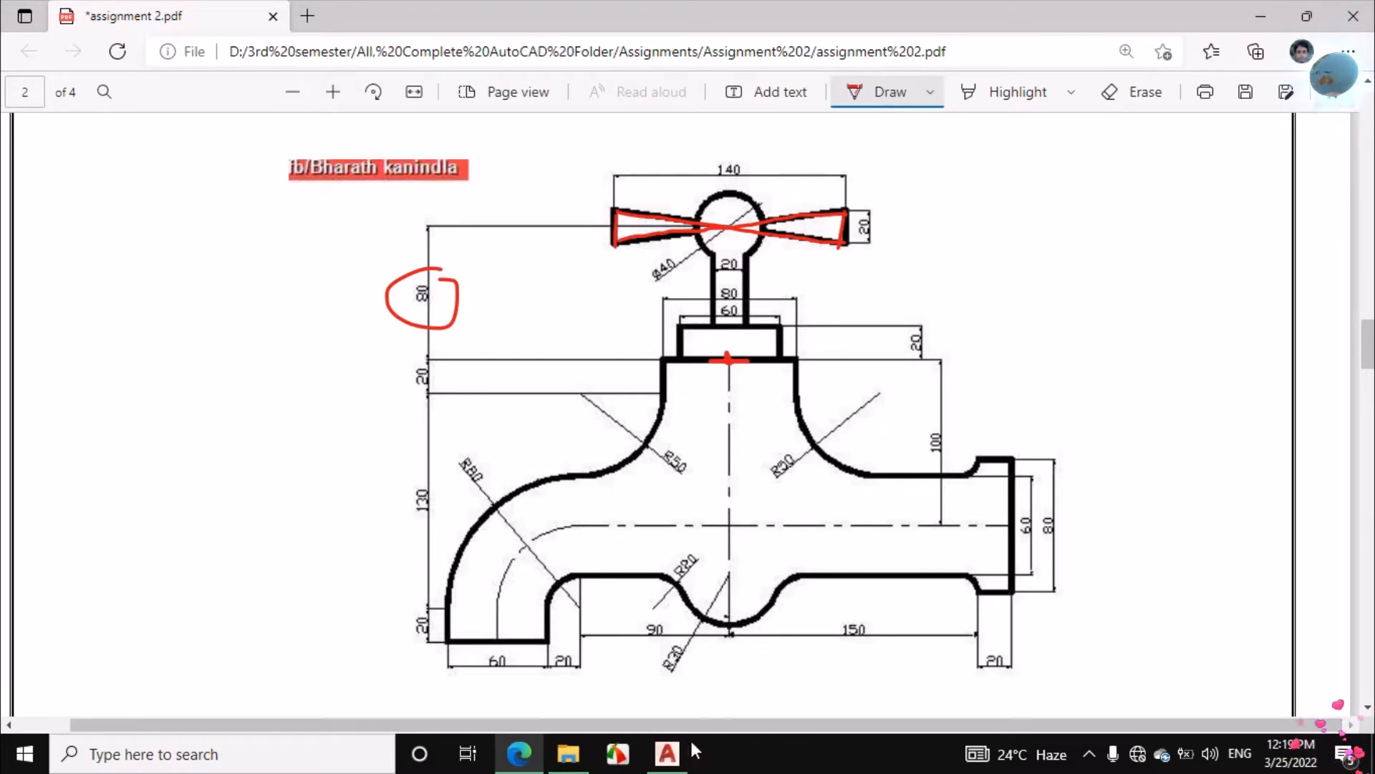
# Return to AutoCAD and draw two crossing diagonal lines joining the opposite corners of the handle's left and right end edges
pyautogui.click(667, 753)
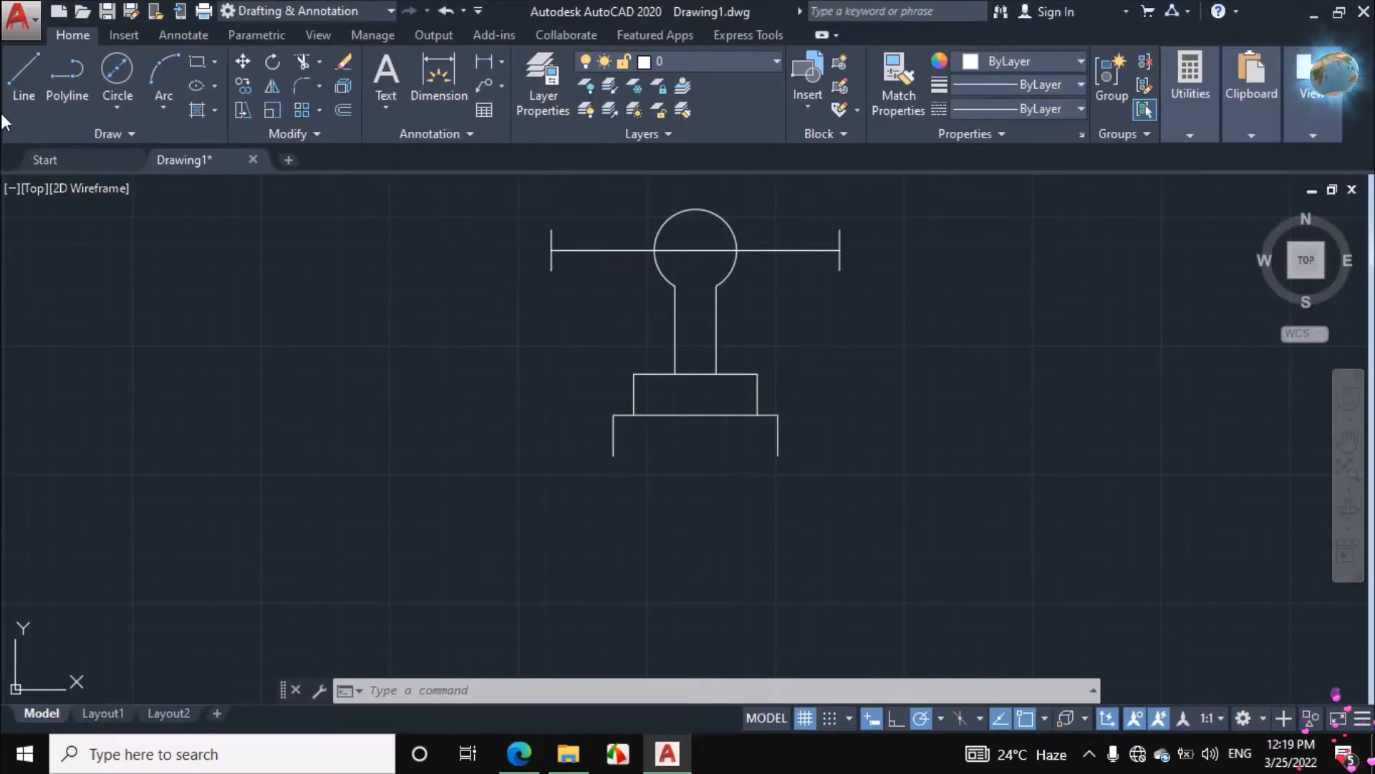
pyautogui.click(26, 70)
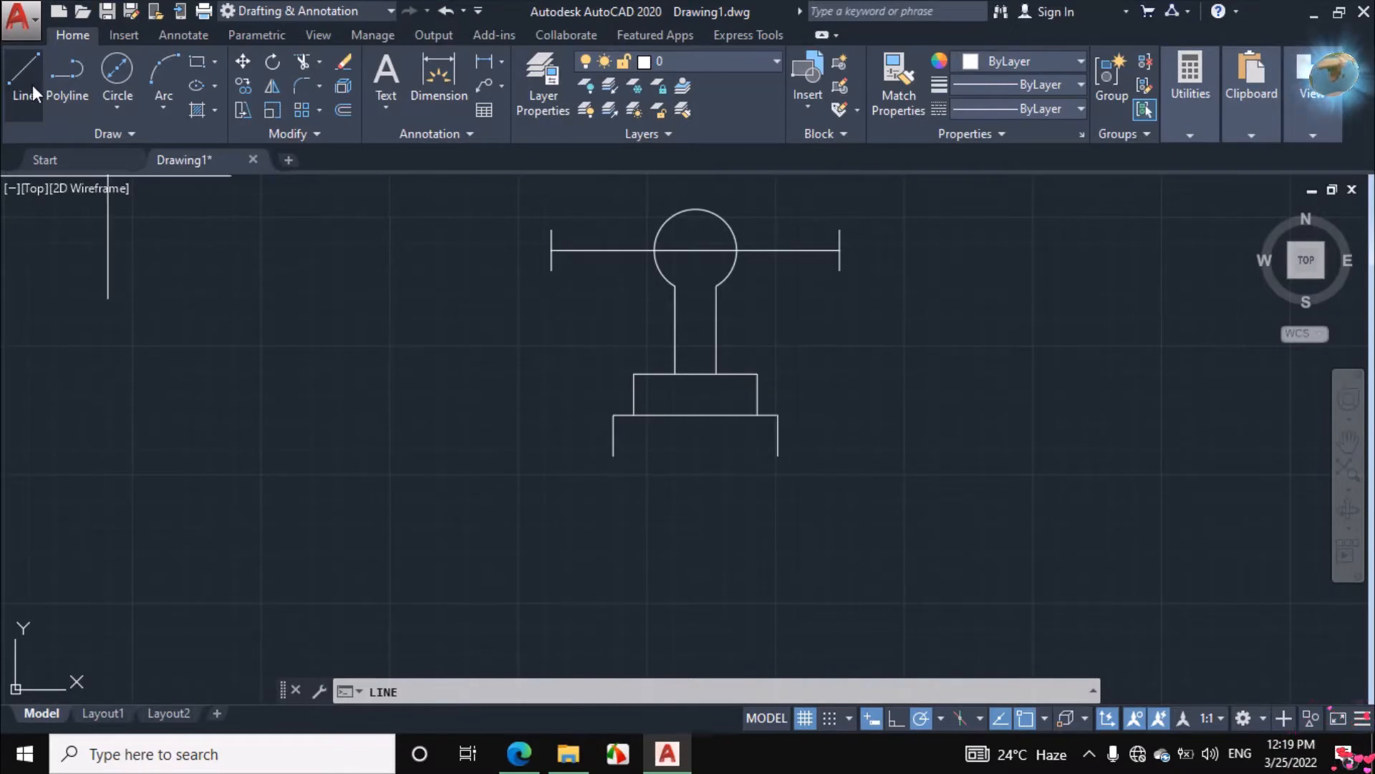
pyautogui.click(553, 229)
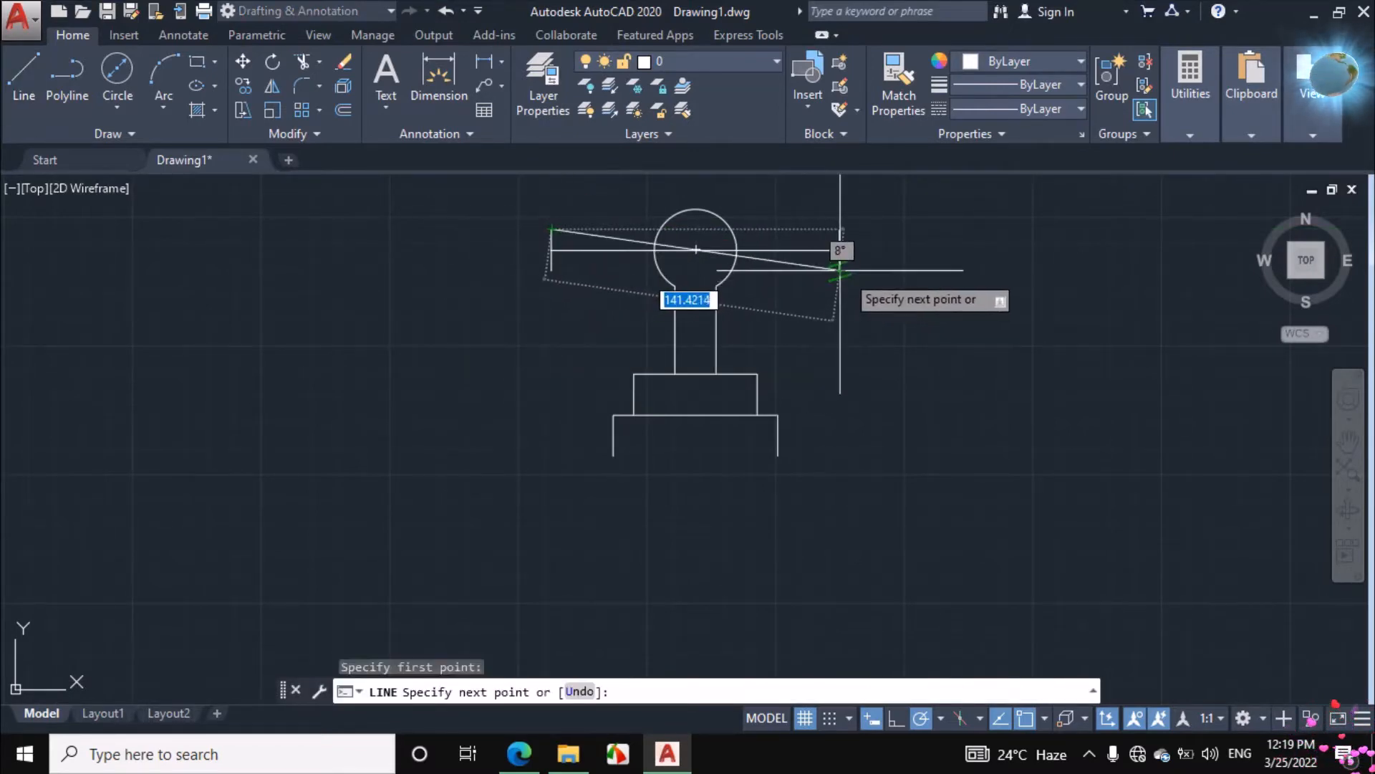
pyautogui.click(841, 270)
pyautogui.press('Return')
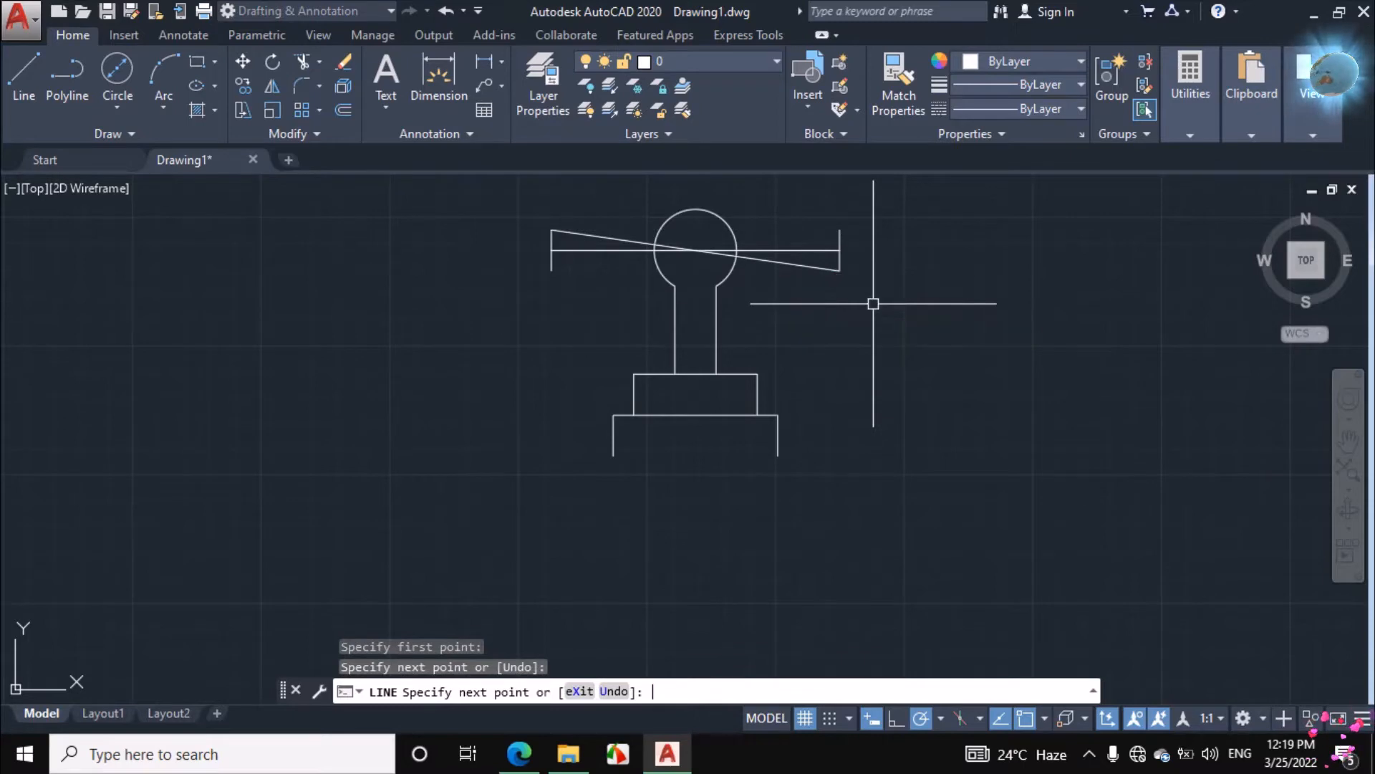
pyautogui.press('Return')
pyautogui.click(839, 229)
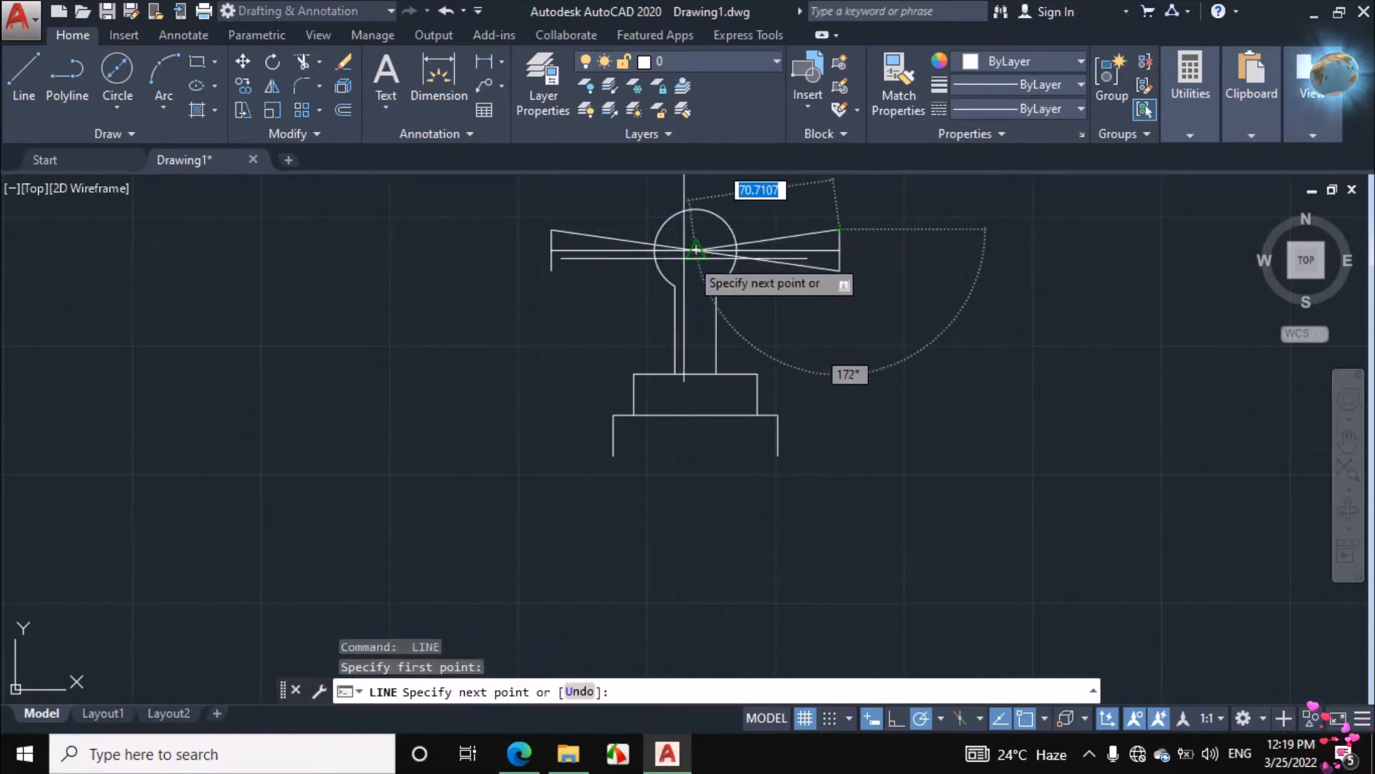
pyautogui.click(553, 271)
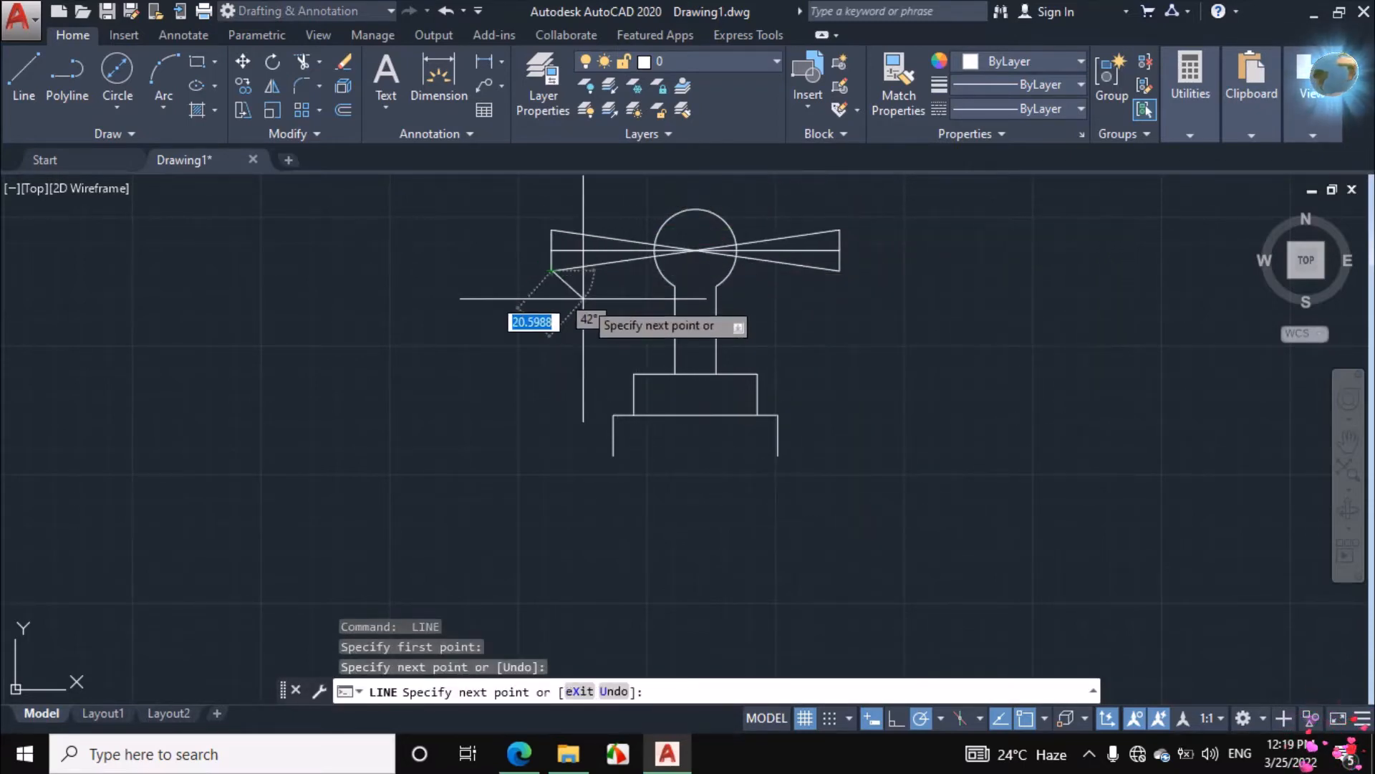
pyautogui.press('Return')
# Erase the two horizontal centre lines running through the handle arms to the knob's centre
pyautogui.click(589, 249)
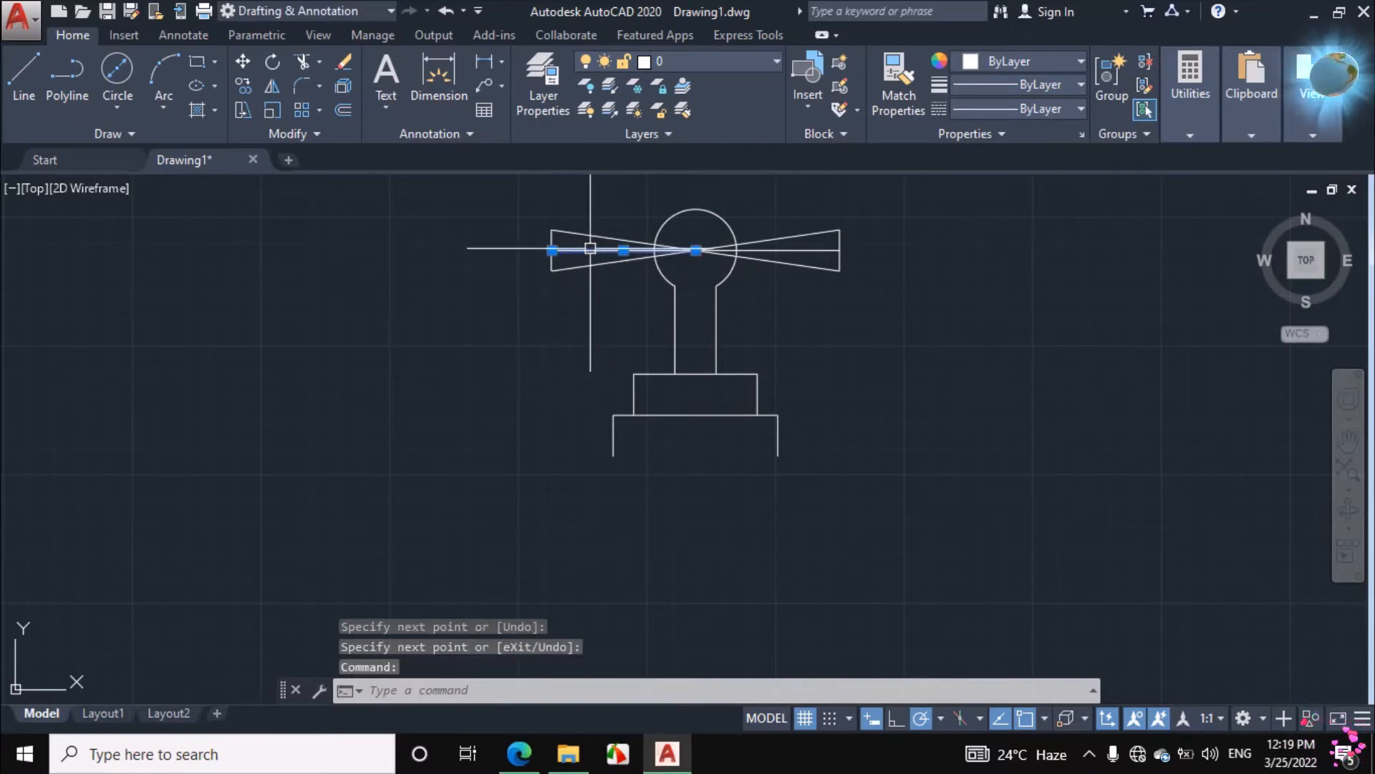
pyautogui.click(796, 250)
pyautogui.rightClick(923, 253)
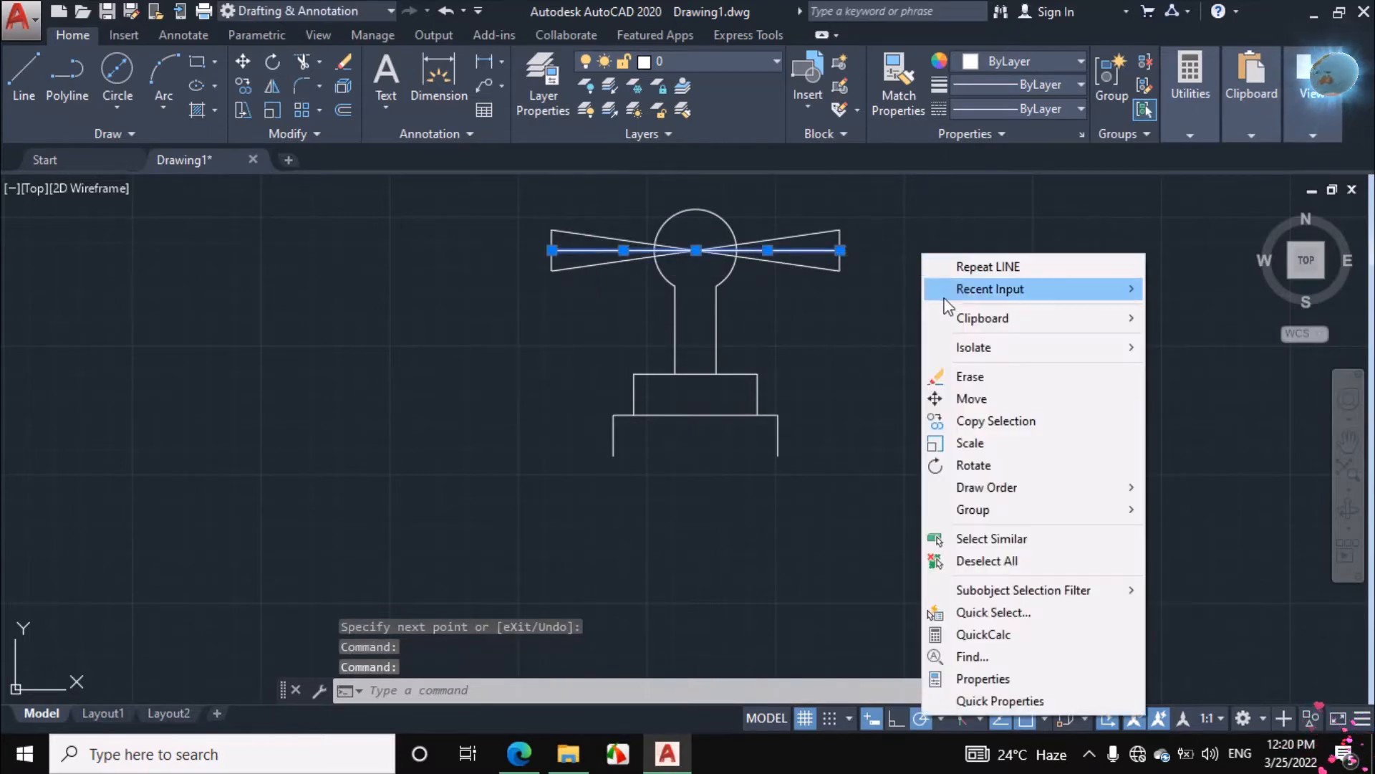
pyautogui.click(968, 376)
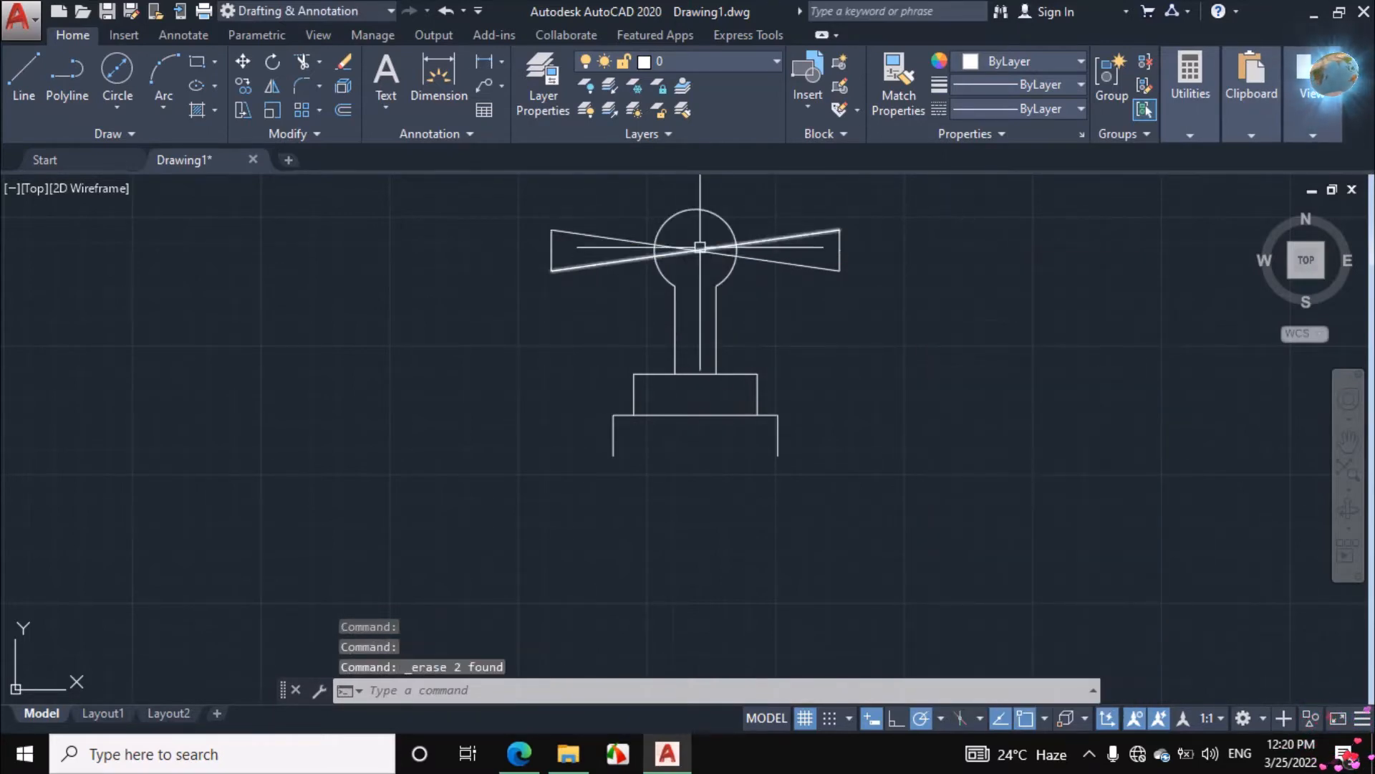
# Trim the parts of the crossing handle diagonals that lie inside the round knob
pyautogui.write('tr')
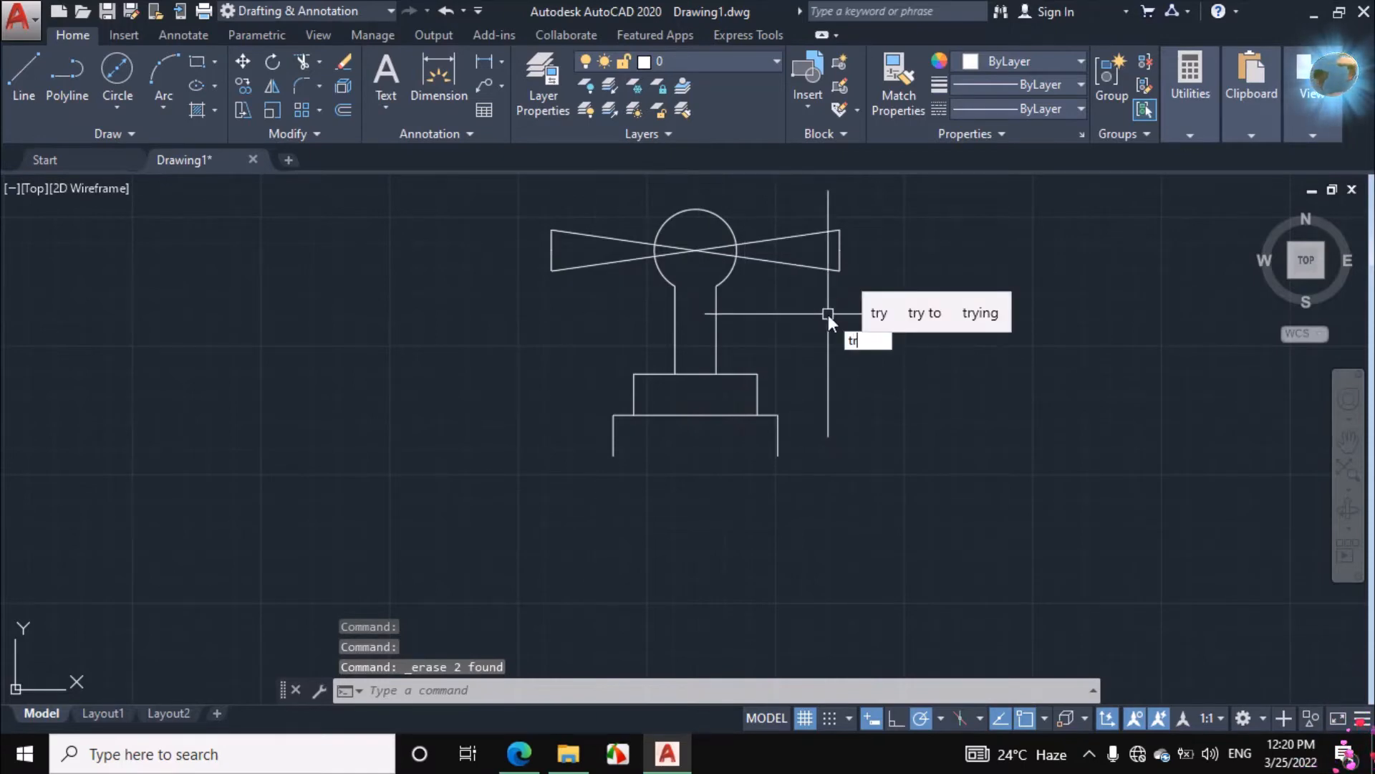
pyautogui.press('Return')
pyautogui.press('Return')
pyautogui.click(677, 245)
pyautogui.click(675, 255)
pyautogui.click(724, 241)
pyautogui.click(716, 250)
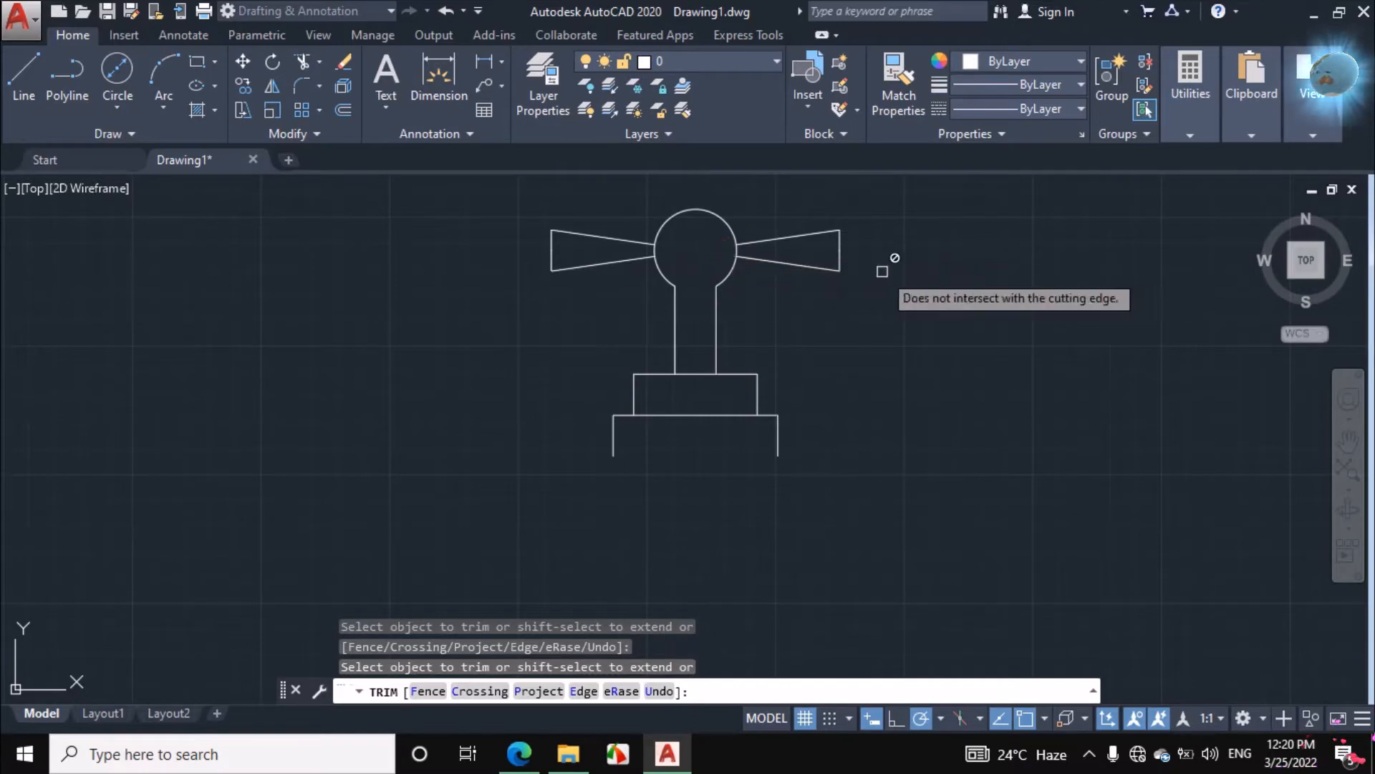
pyautogui.rightClick(904, 265)
pyautogui.click(957, 302)
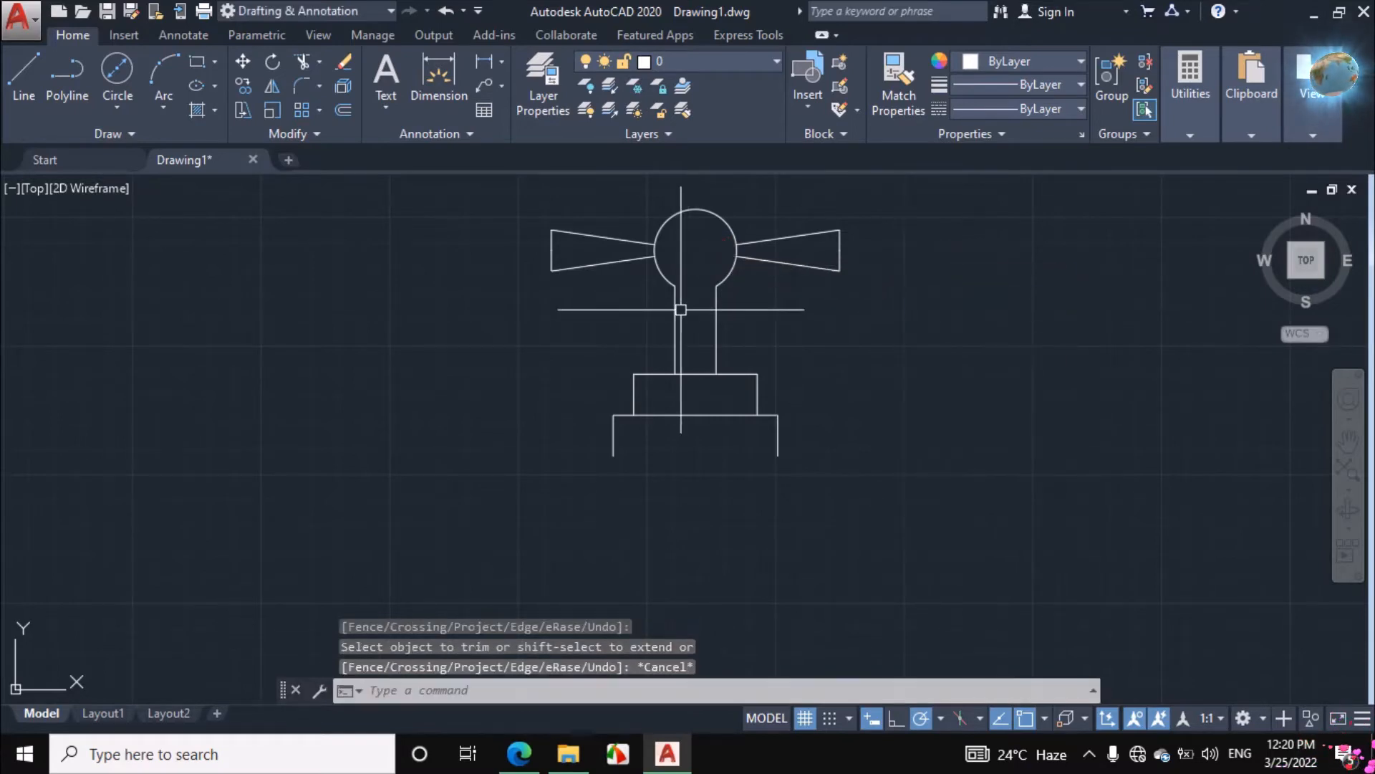
# Switch to the assignment PDF, ink the body's vertical axis, horizontal centreline and top edge, and circle the 100 dimension
pyautogui.scroll(-2, 681, 319)
pyautogui.click(520, 756)
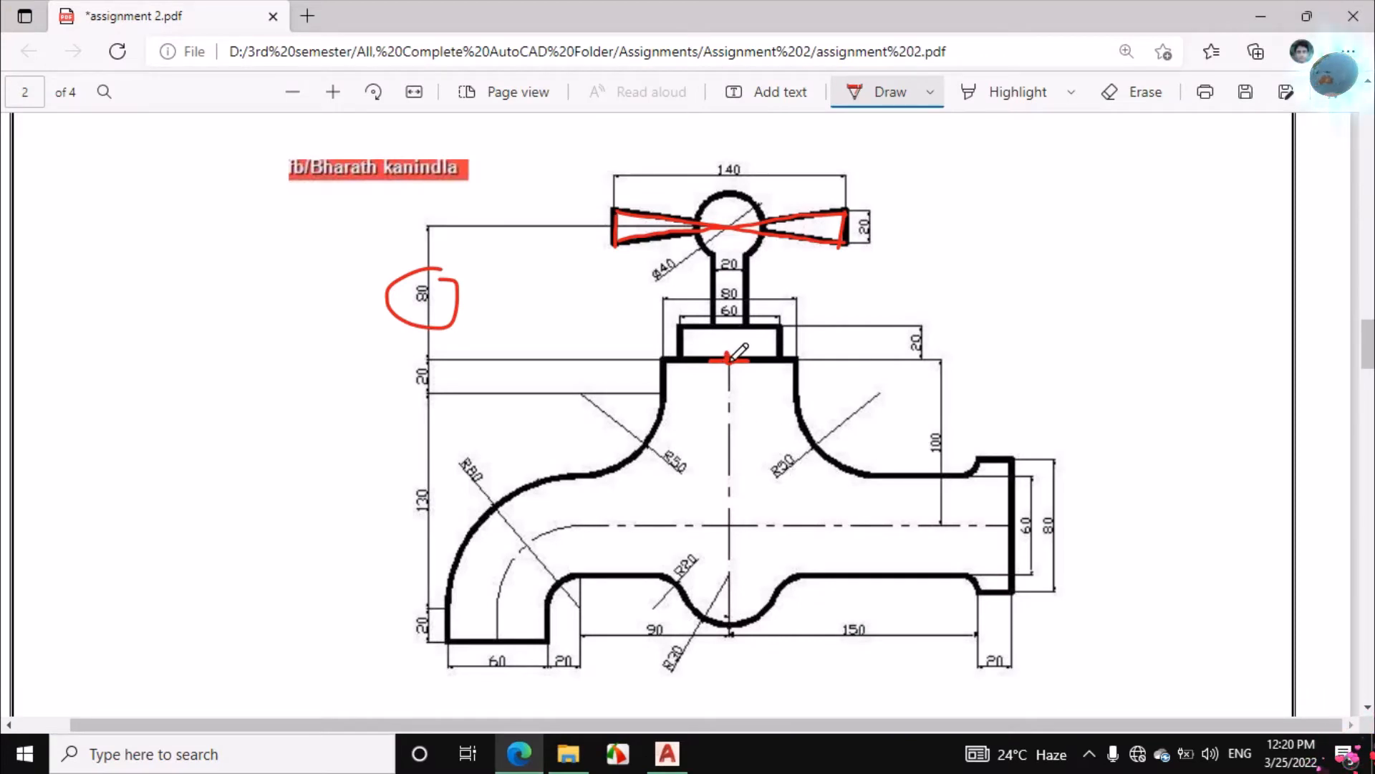
pyautogui.moveTo(729, 361)
pyautogui.mouseDown()
pyautogui.moveTo(733, 524)
pyautogui.moveTo(924, 531)
pyautogui.mouseUp()
pyautogui.moveTo(957, 424)
pyautogui.mouseDown()
pyautogui.moveTo(944, 414)
pyautogui.moveTo(910, 464)
pyautogui.moveTo(956, 423)
pyautogui.mouseUp()
pyautogui.moveTo(728, 362); pyautogui.dragTo(845, 363)
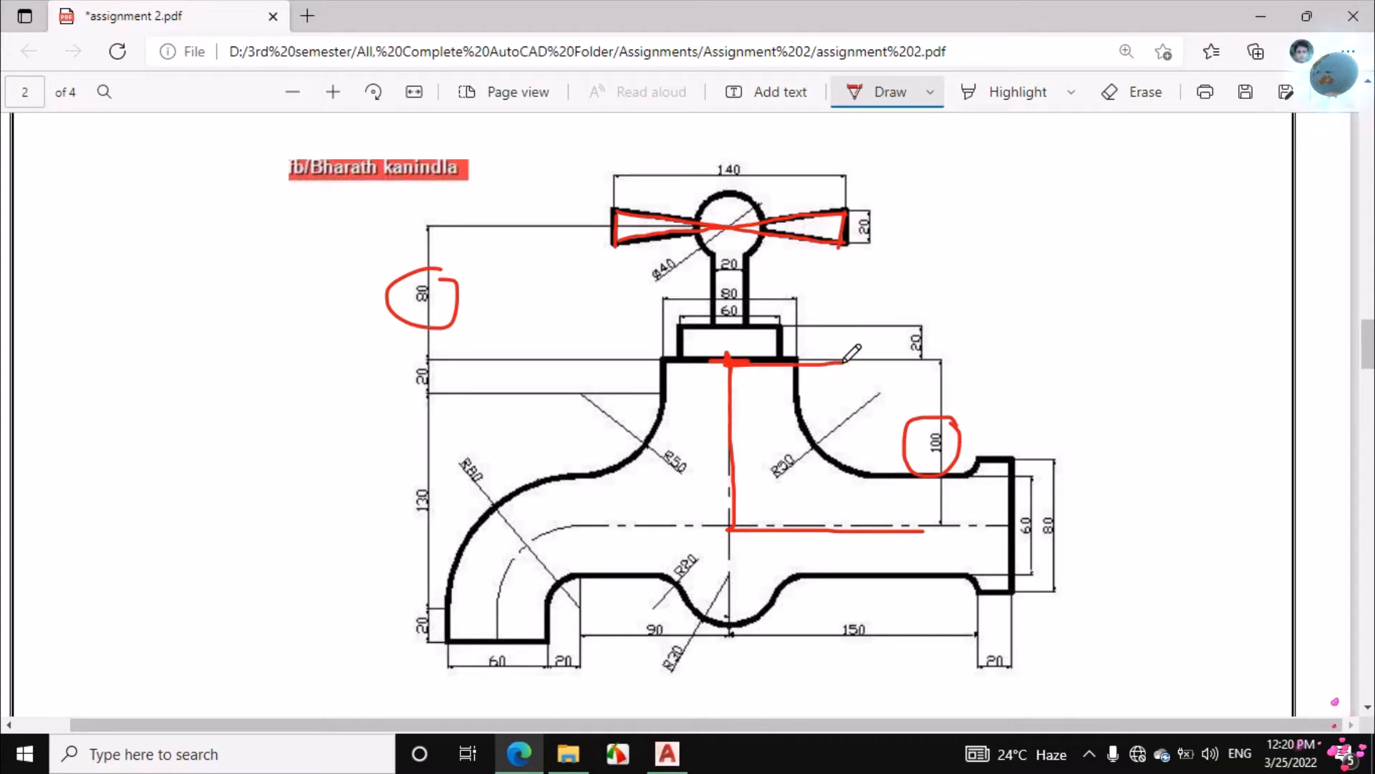
# Ink over the centrelines again and mark the horizontal pipe's width above and below its centreline, plus its upper edge
pyautogui.moveTo(734, 527); pyautogui.dragTo(858, 534)
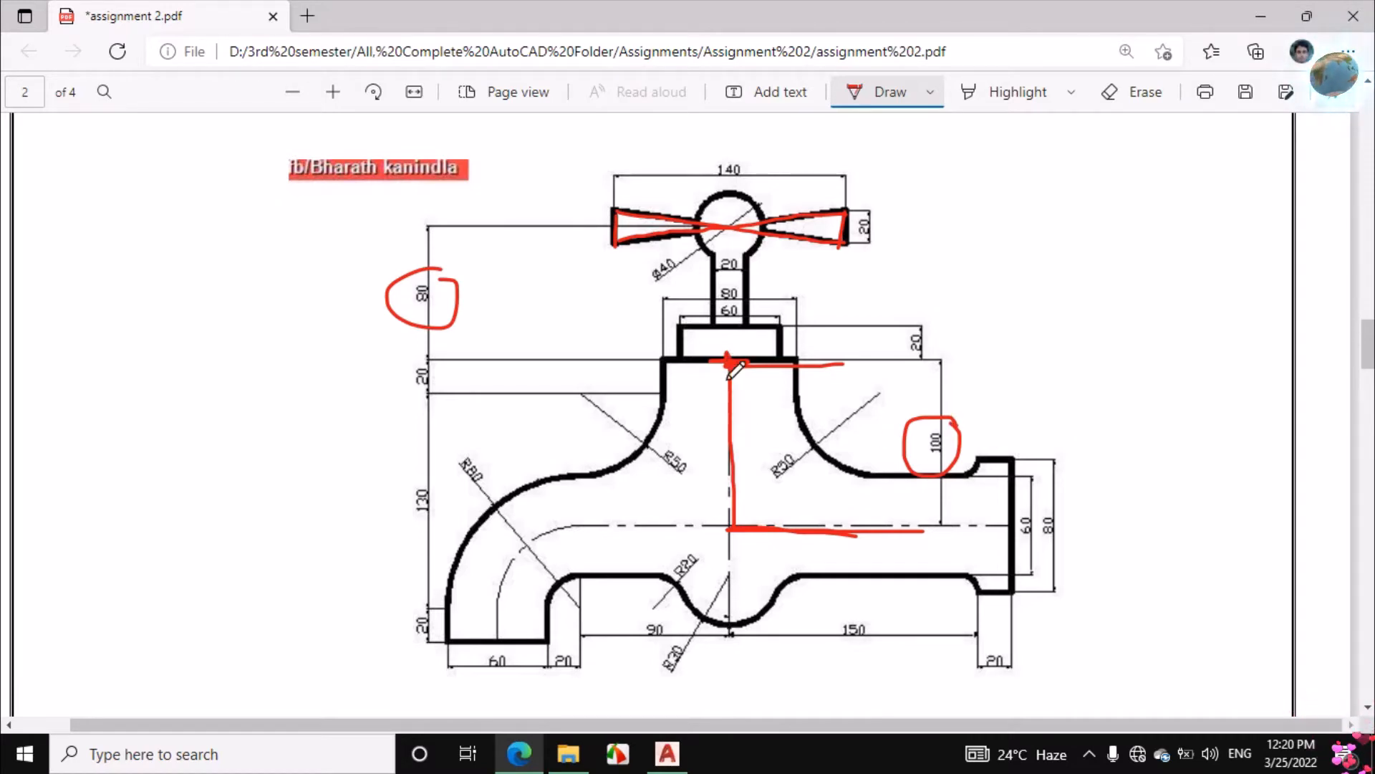
pyautogui.moveTo(728, 409); pyautogui.dragTo(736, 529)
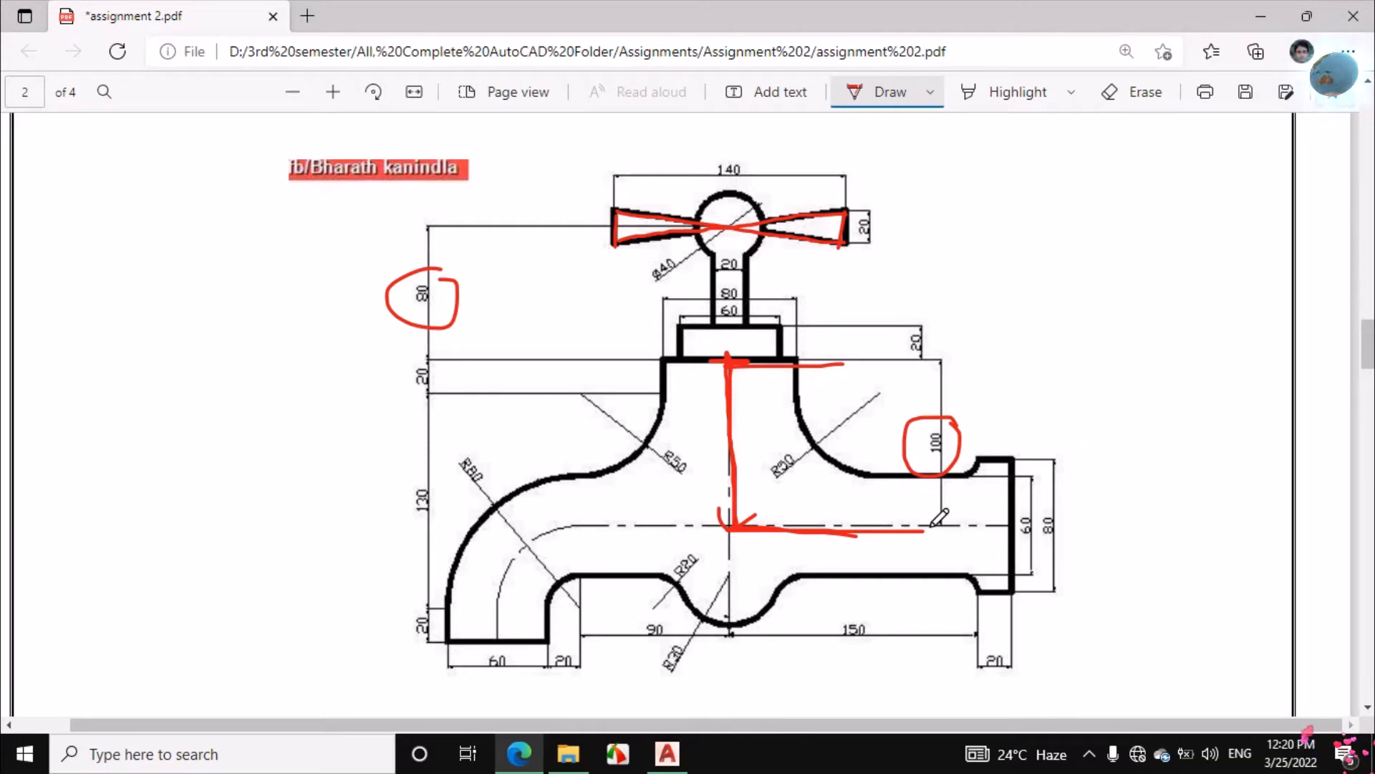
pyautogui.moveTo(914, 510)
pyautogui.mouseDown()
pyautogui.moveTo(911, 484)
pyautogui.moveTo(923, 493)
pyautogui.moveTo(910, 573)
pyautogui.mouseUp()
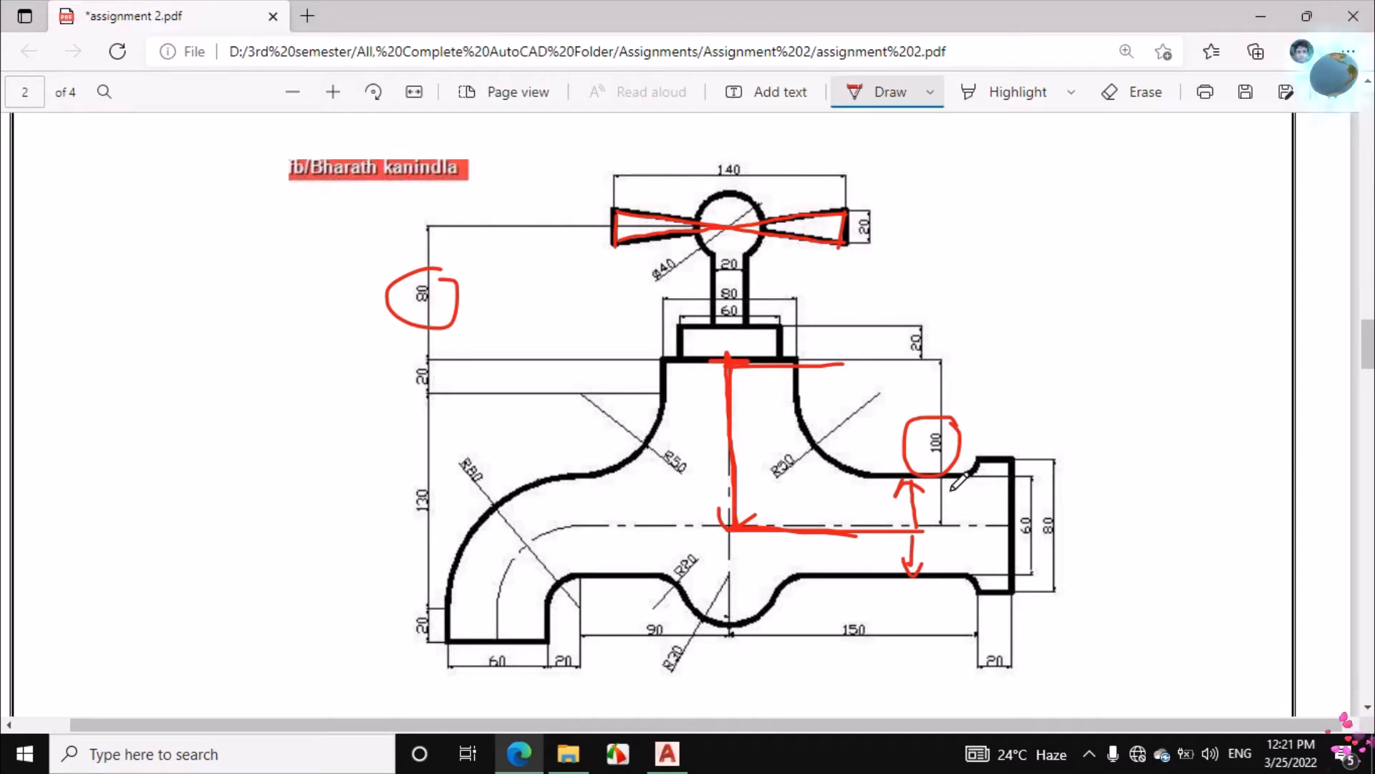
pyautogui.moveTo(886, 478); pyautogui.dragTo(956, 478)
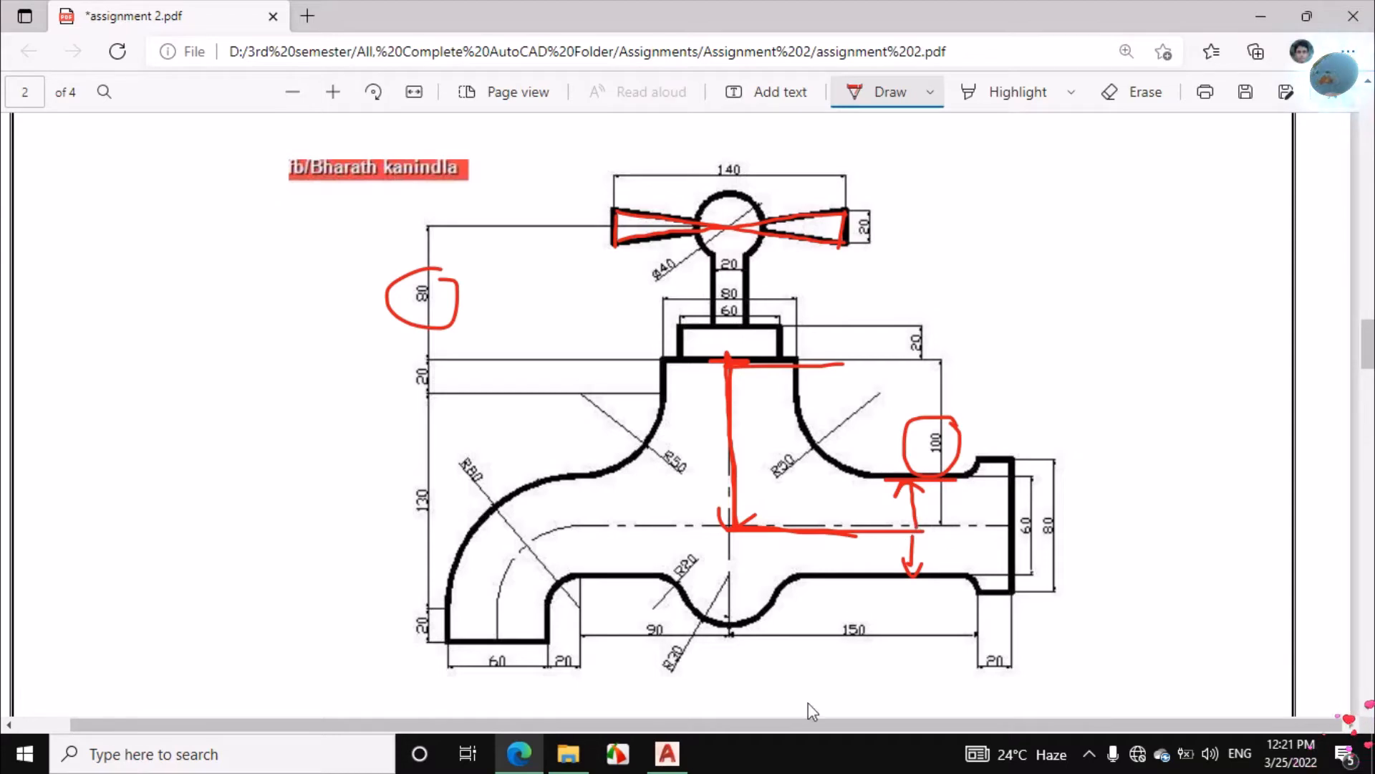
# Return to AutoCAD and draw a line 100 units down from the body's top edge midpoint, continuing horizontally right about 69 units
pyautogui.click(667, 753)
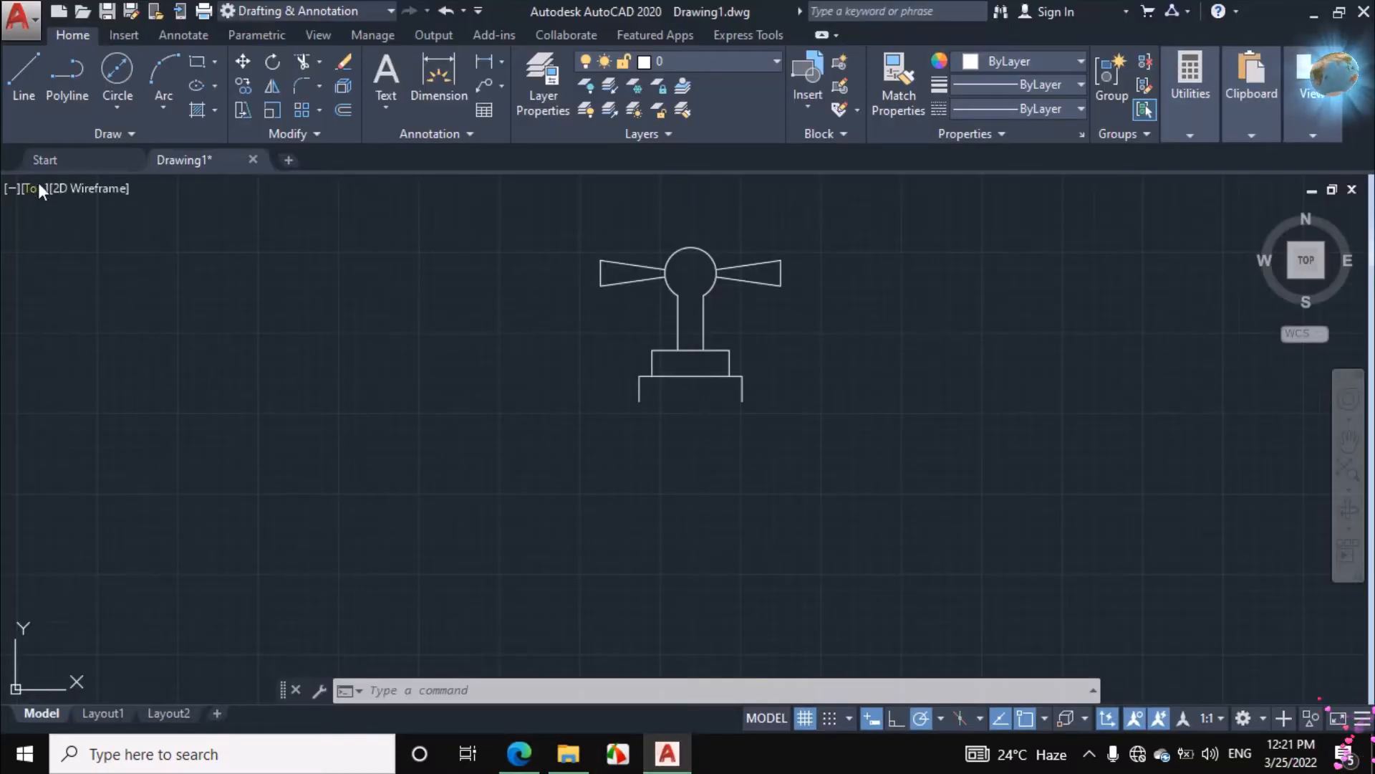
pyautogui.click(25, 83)
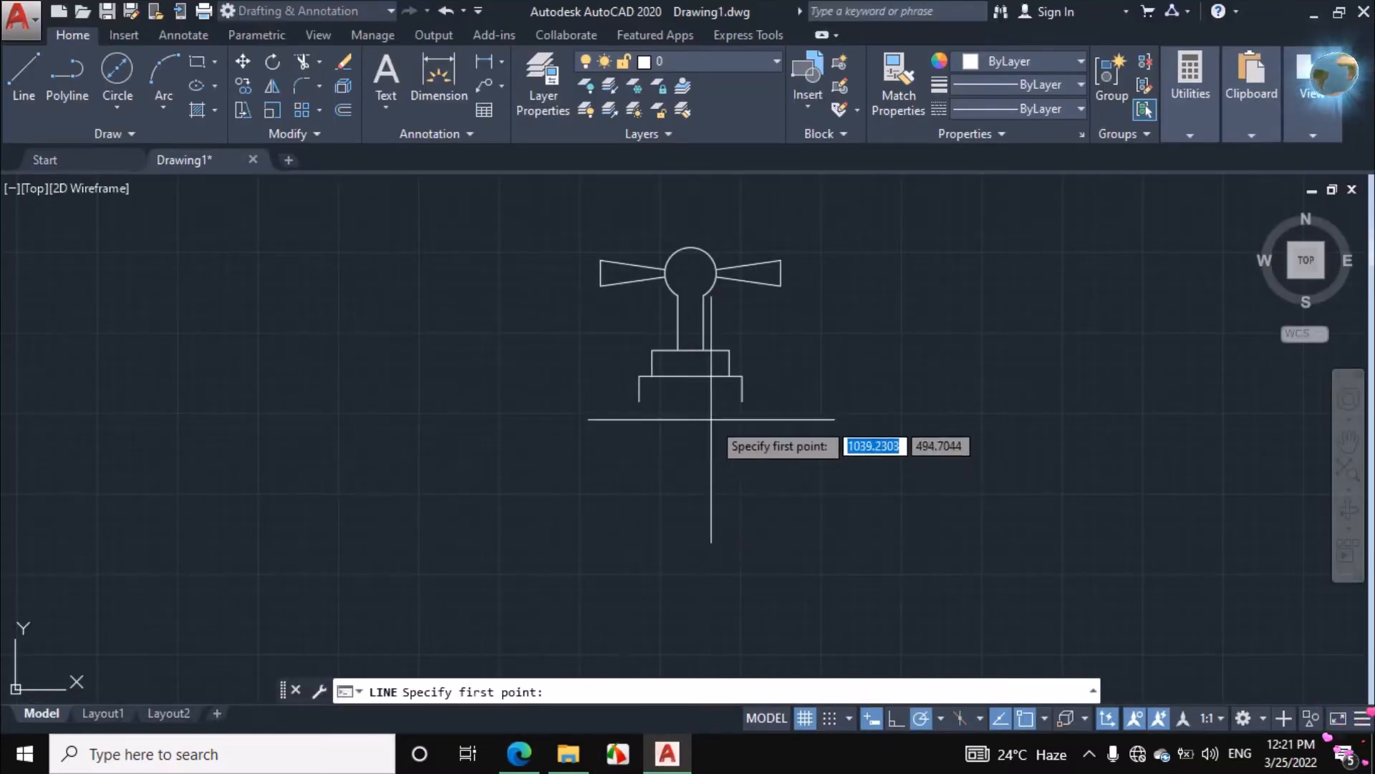
pyautogui.click(692, 375)
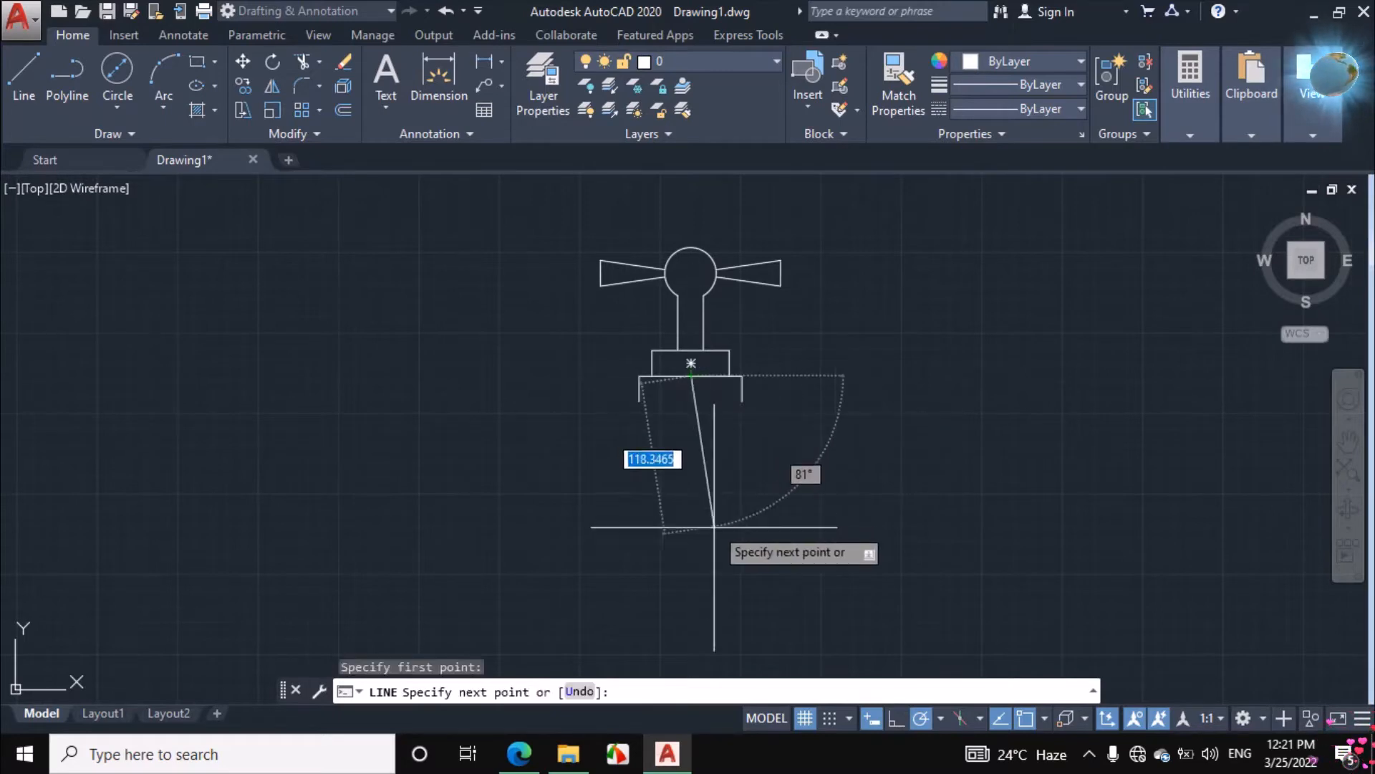
pyautogui.write('100')
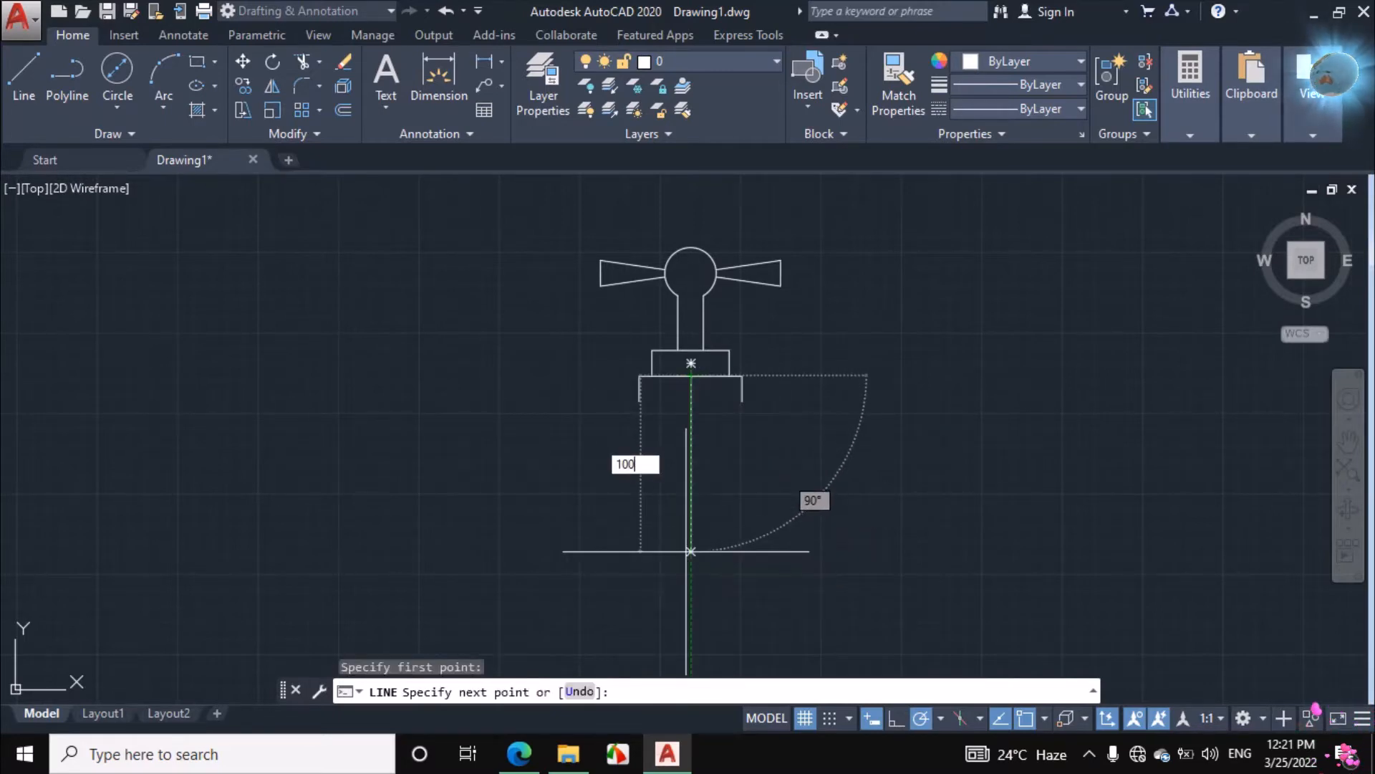
pyautogui.press('Return')
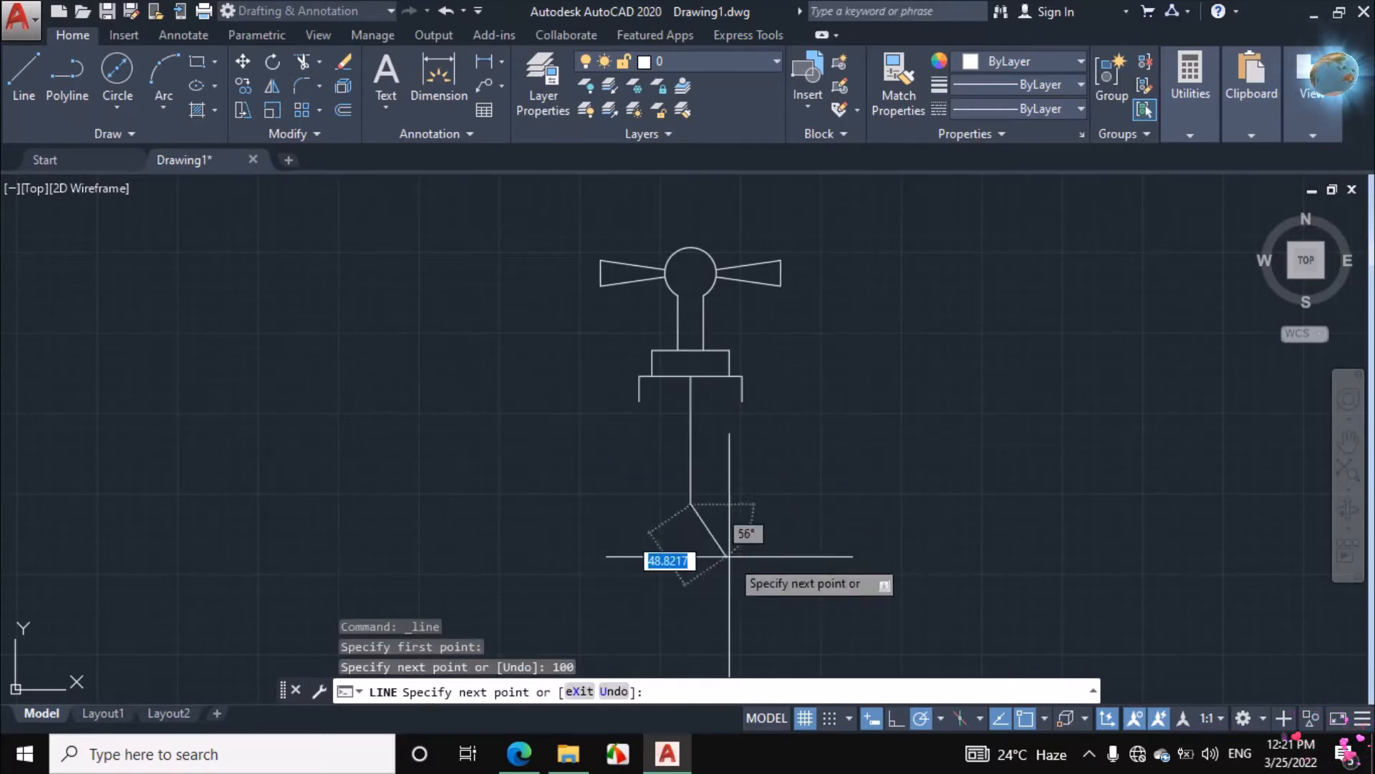
pyautogui.click(776, 505)
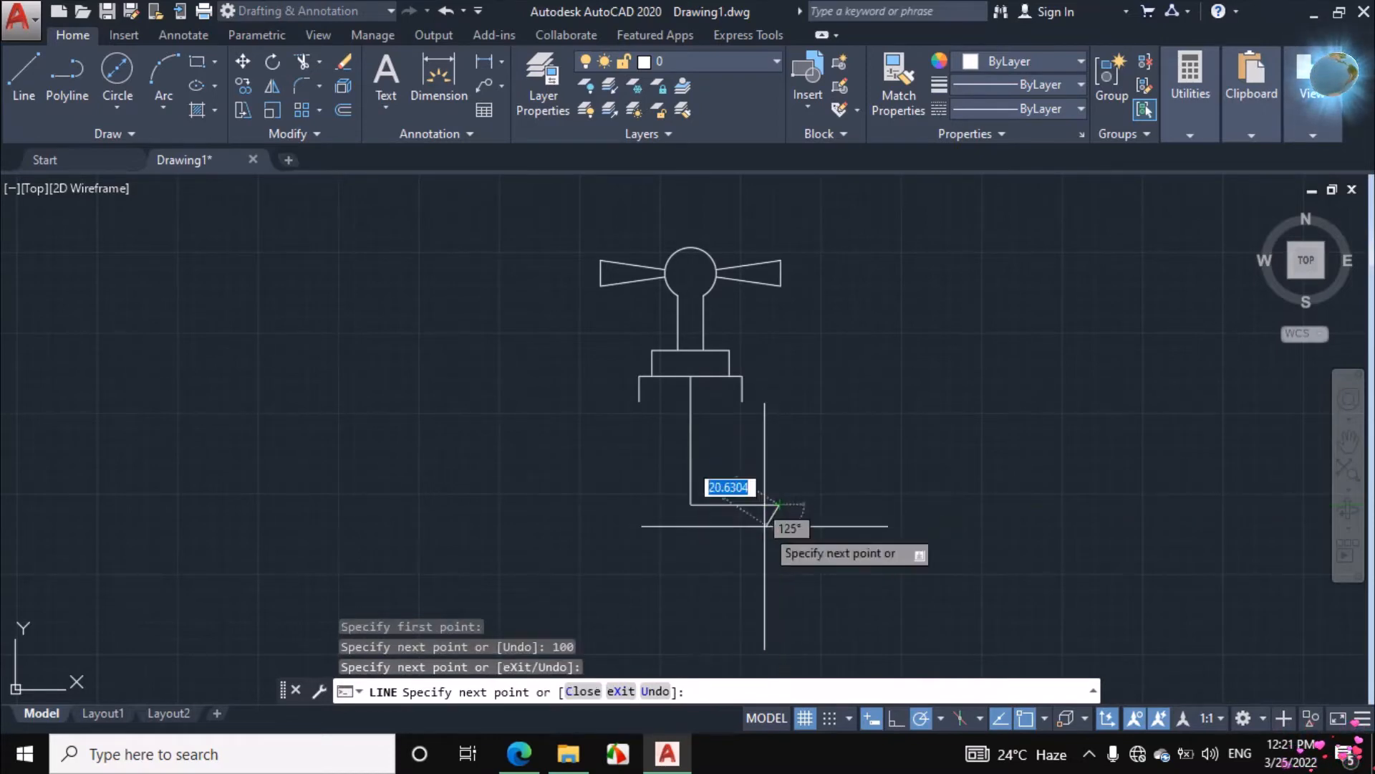
pyautogui.press('Return')
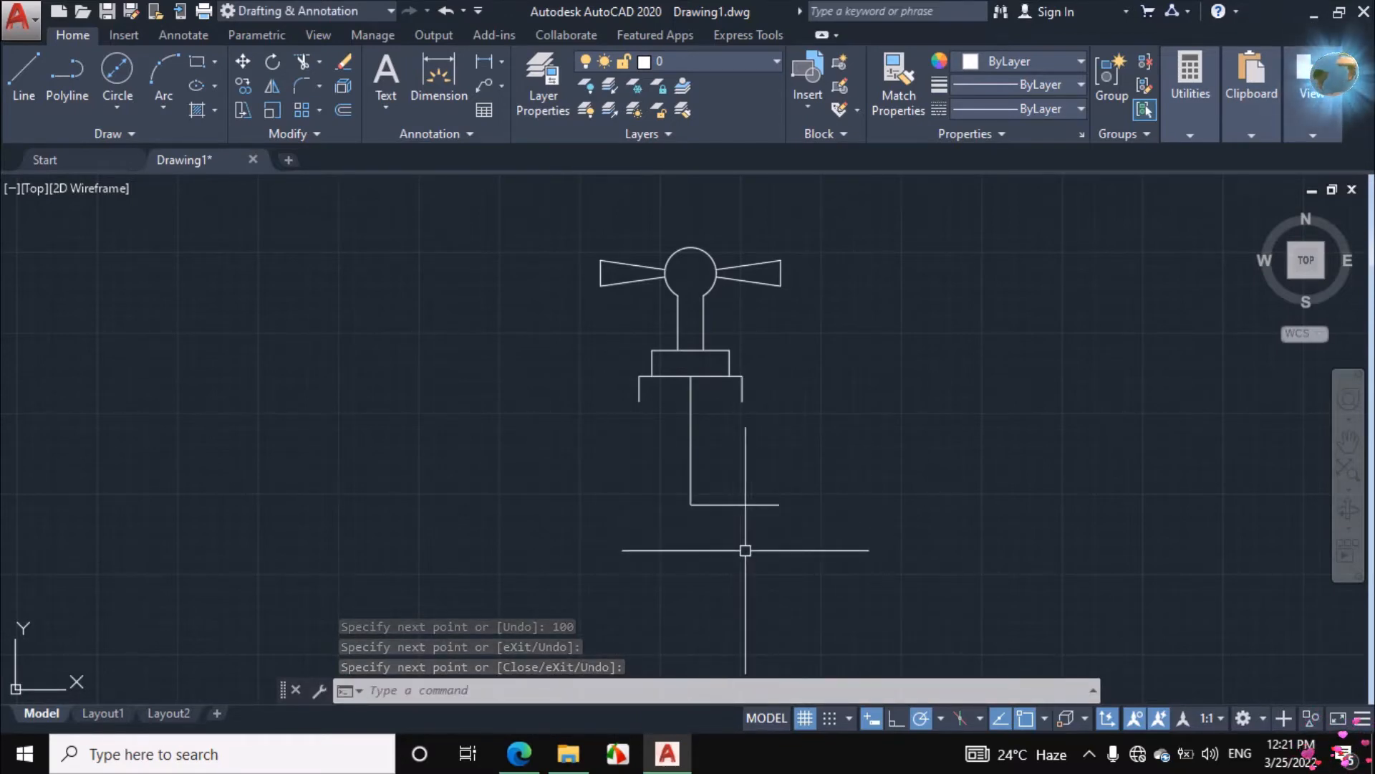
# Stretch the free right end of the horizontal centreline farther to the right, keeping it horizontal
pyautogui.click(751, 504)
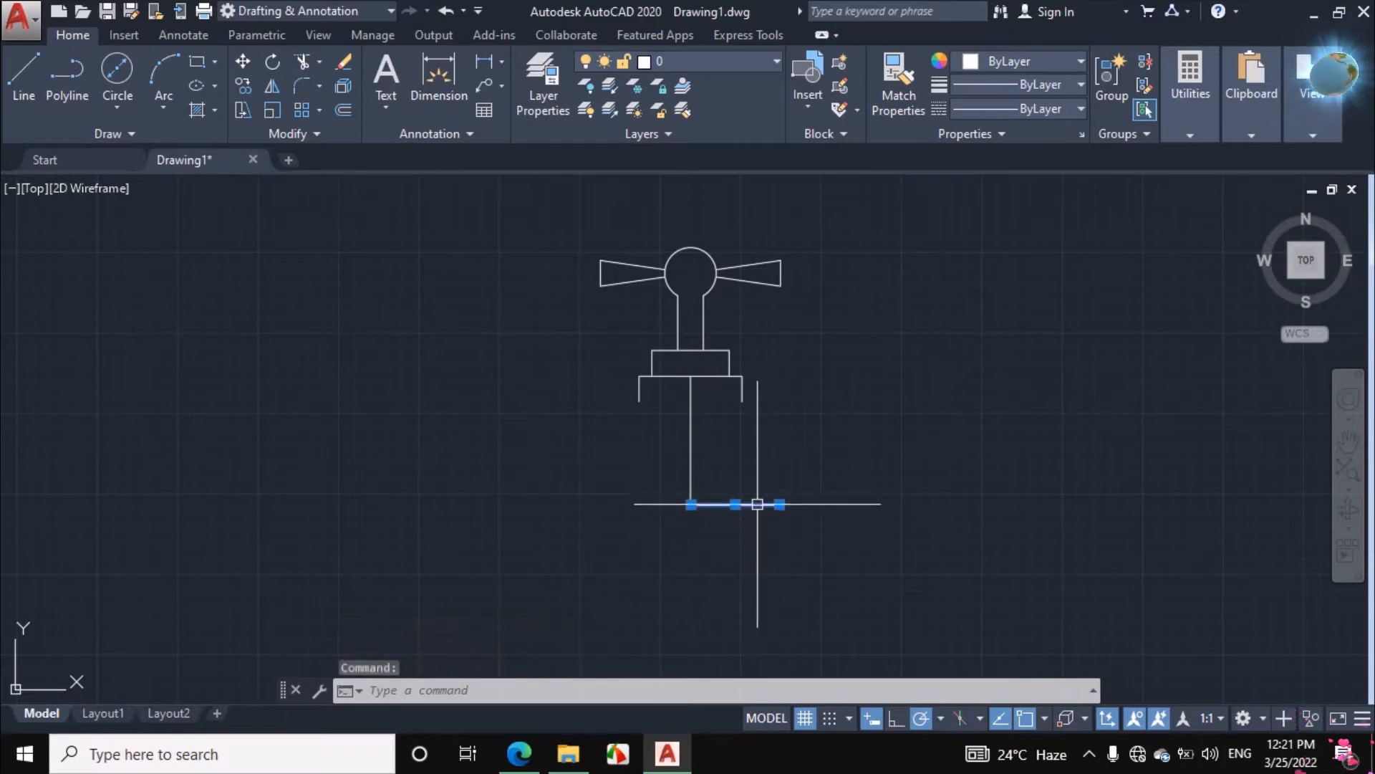
pyautogui.click(779, 505)
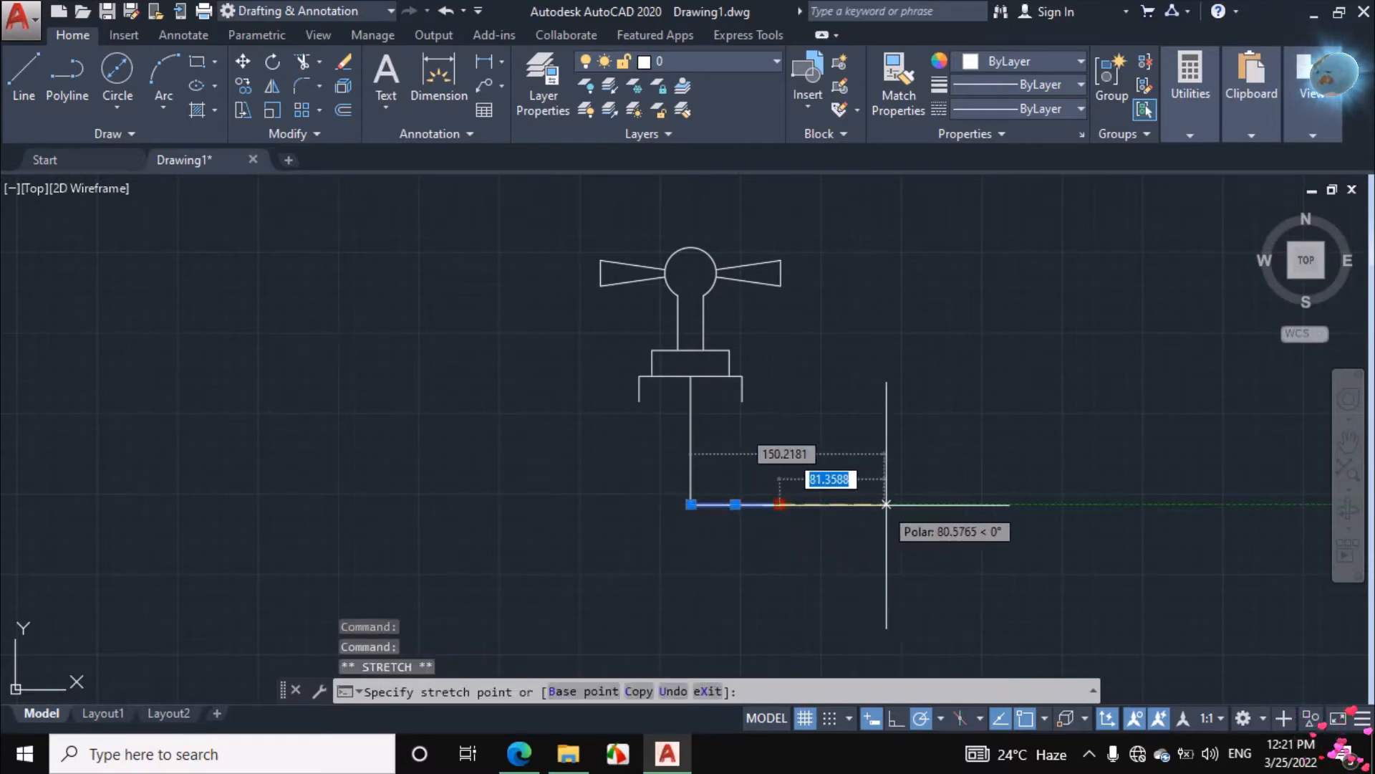
pyautogui.click(905, 504)
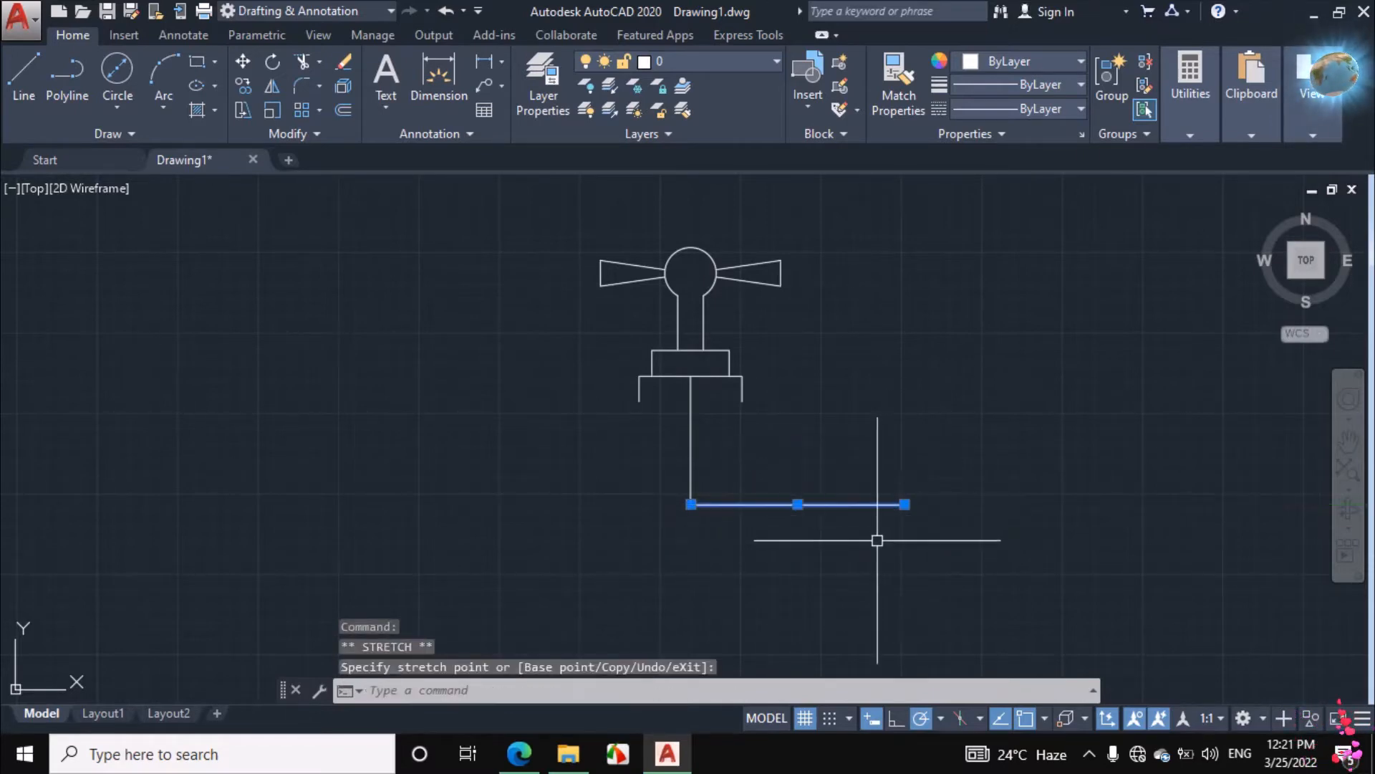
pyautogui.press('Escape')
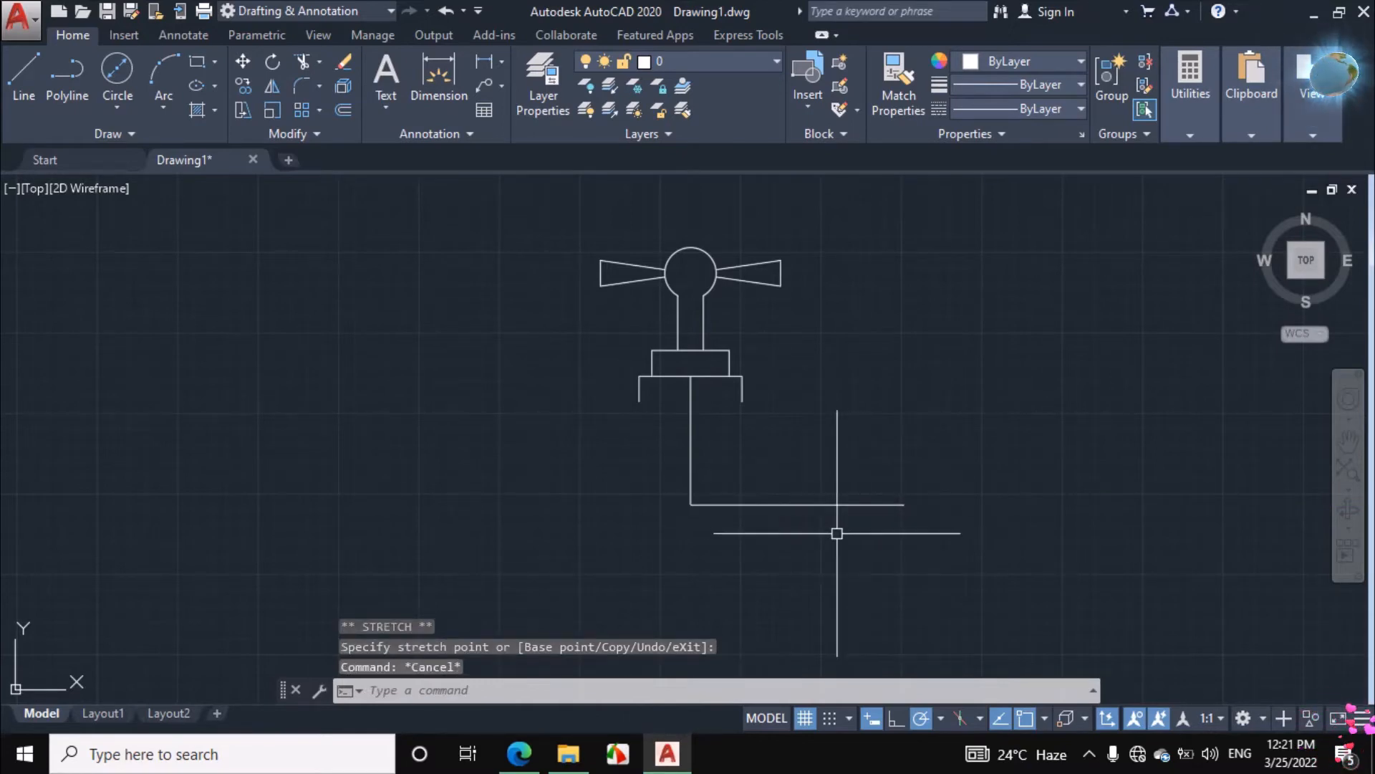
# Extend the ink axis mark in the assignment PDF, and back in AutoCAD offset the horizontal centreline 30 units upward
pyautogui.click(520, 754)
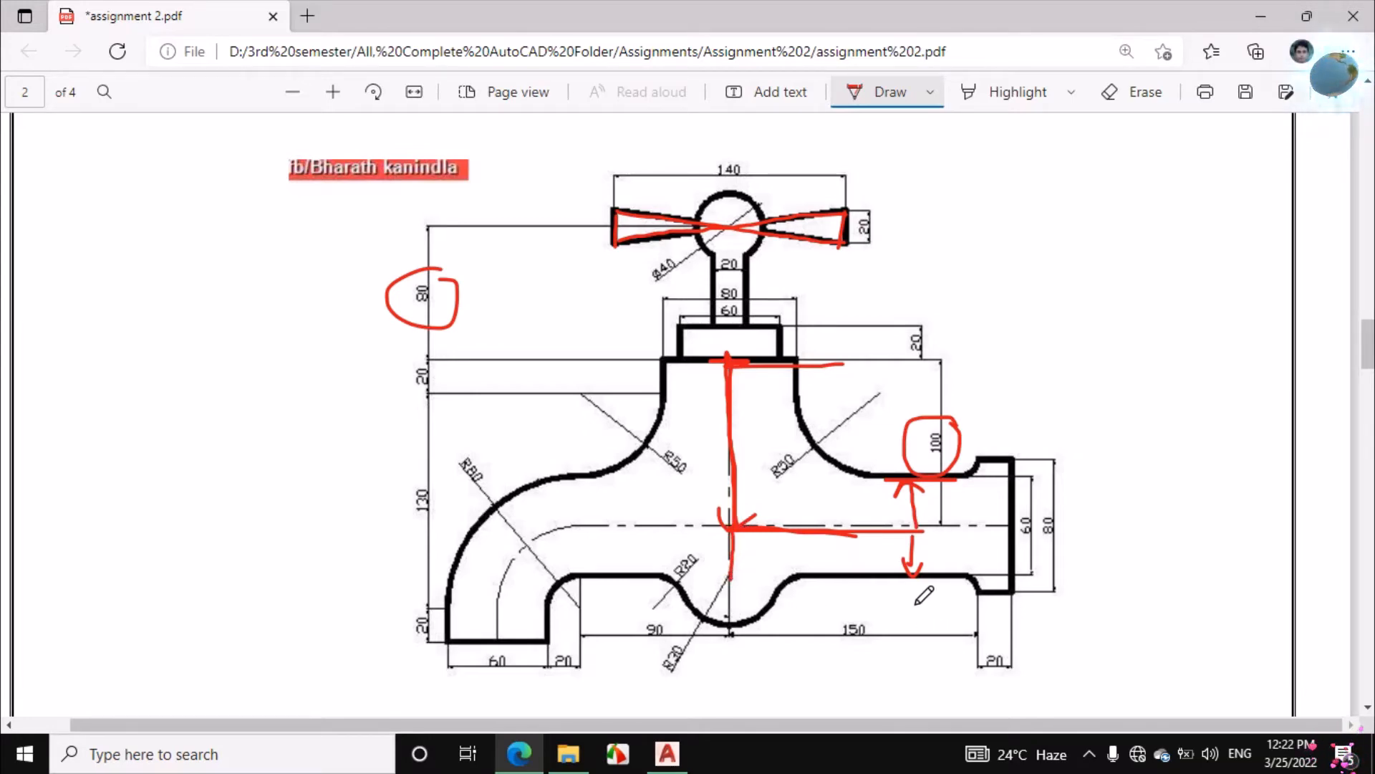
pyautogui.click(667, 753)
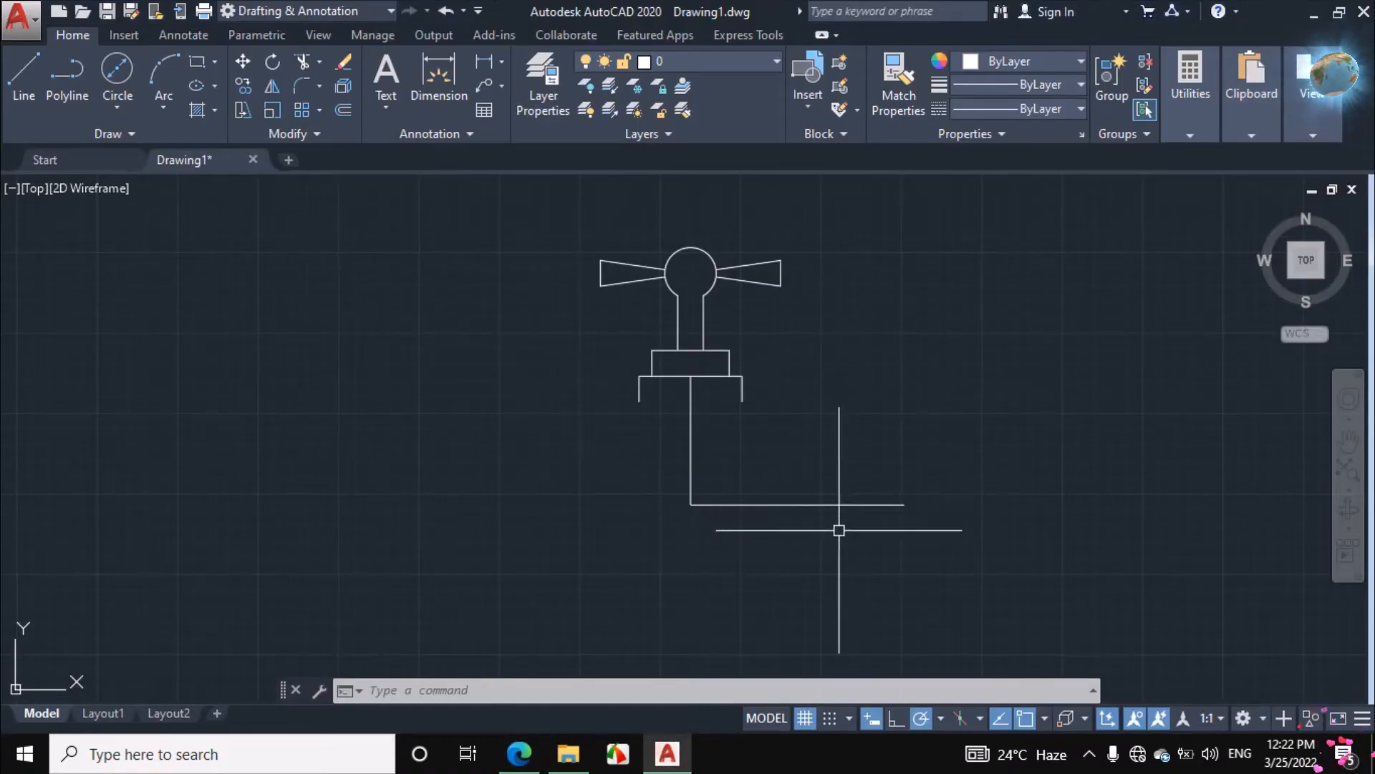
pyautogui.write('o')
pyautogui.press('Return')
pyautogui.write('30')
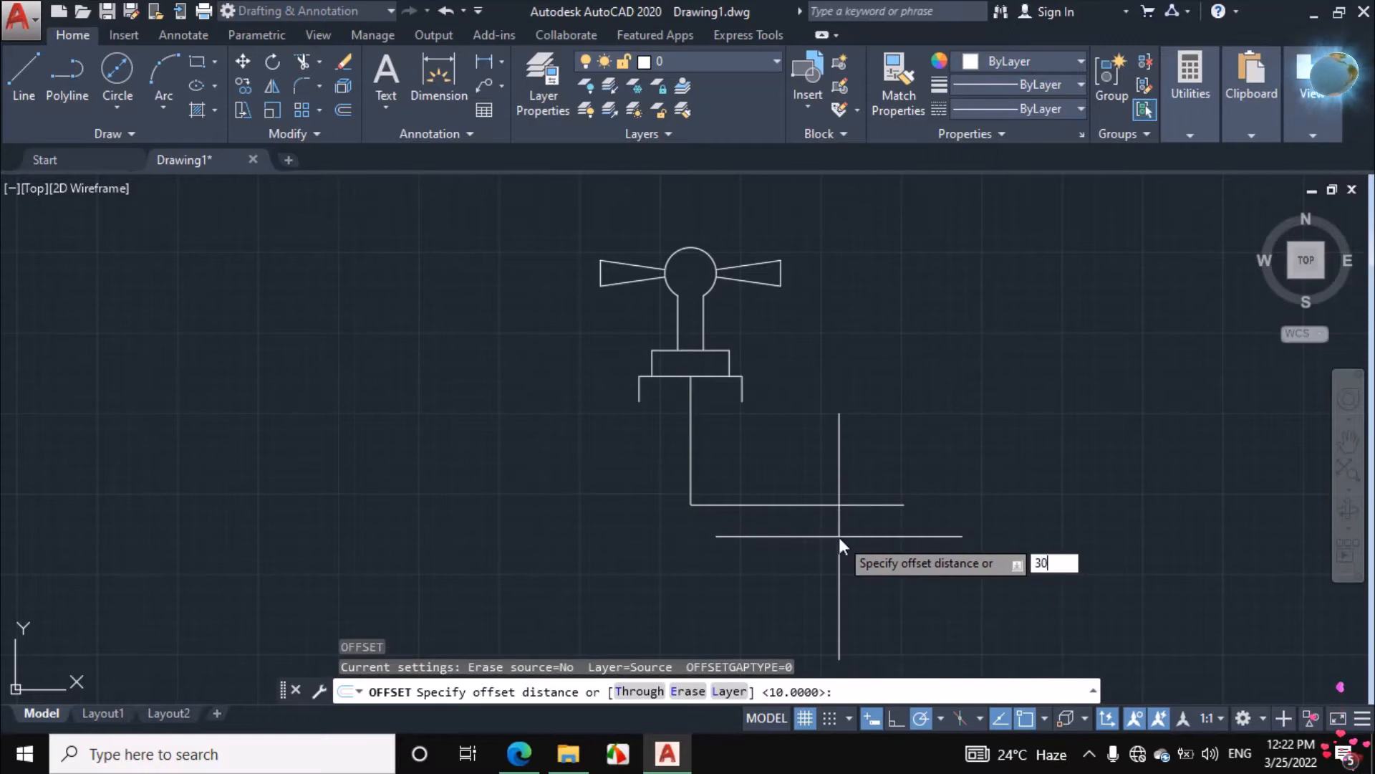
pyautogui.press('Return')
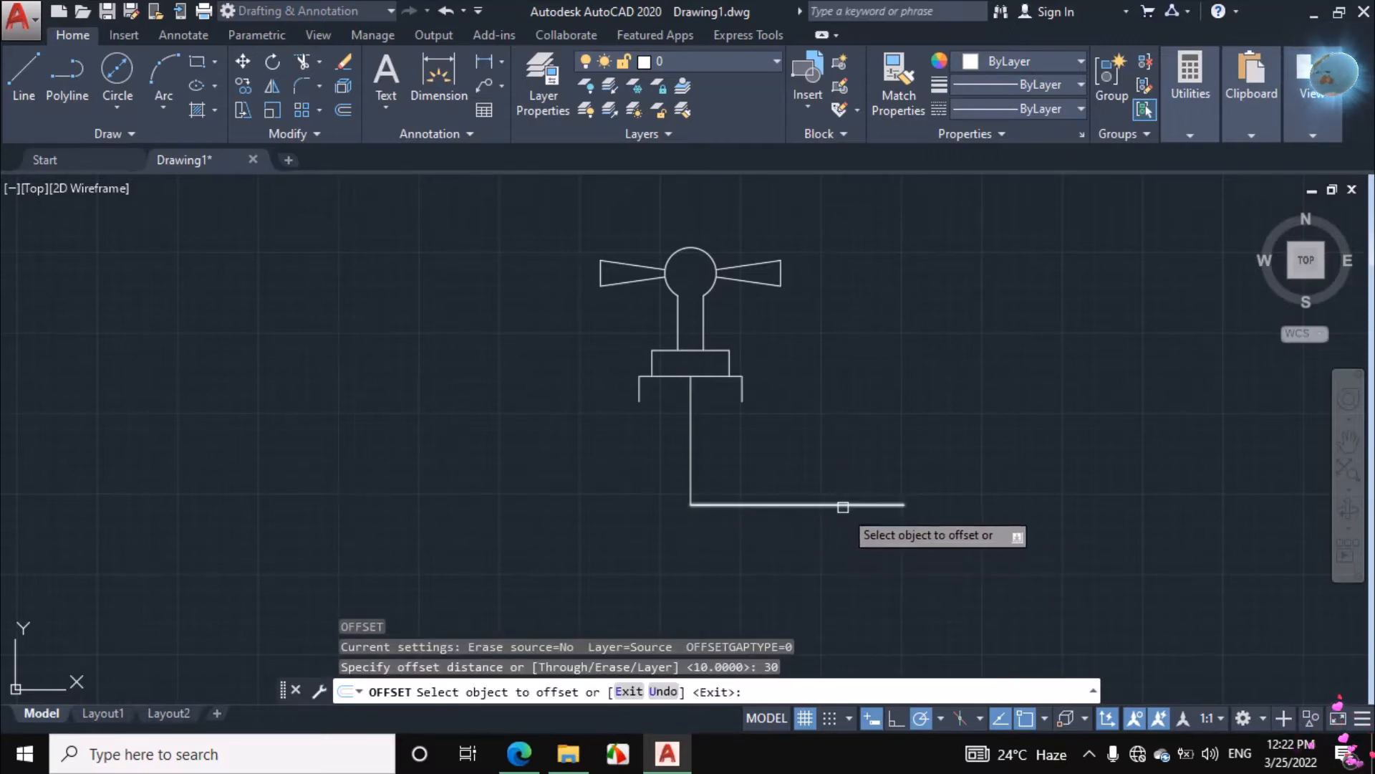
pyautogui.click(843, 505)
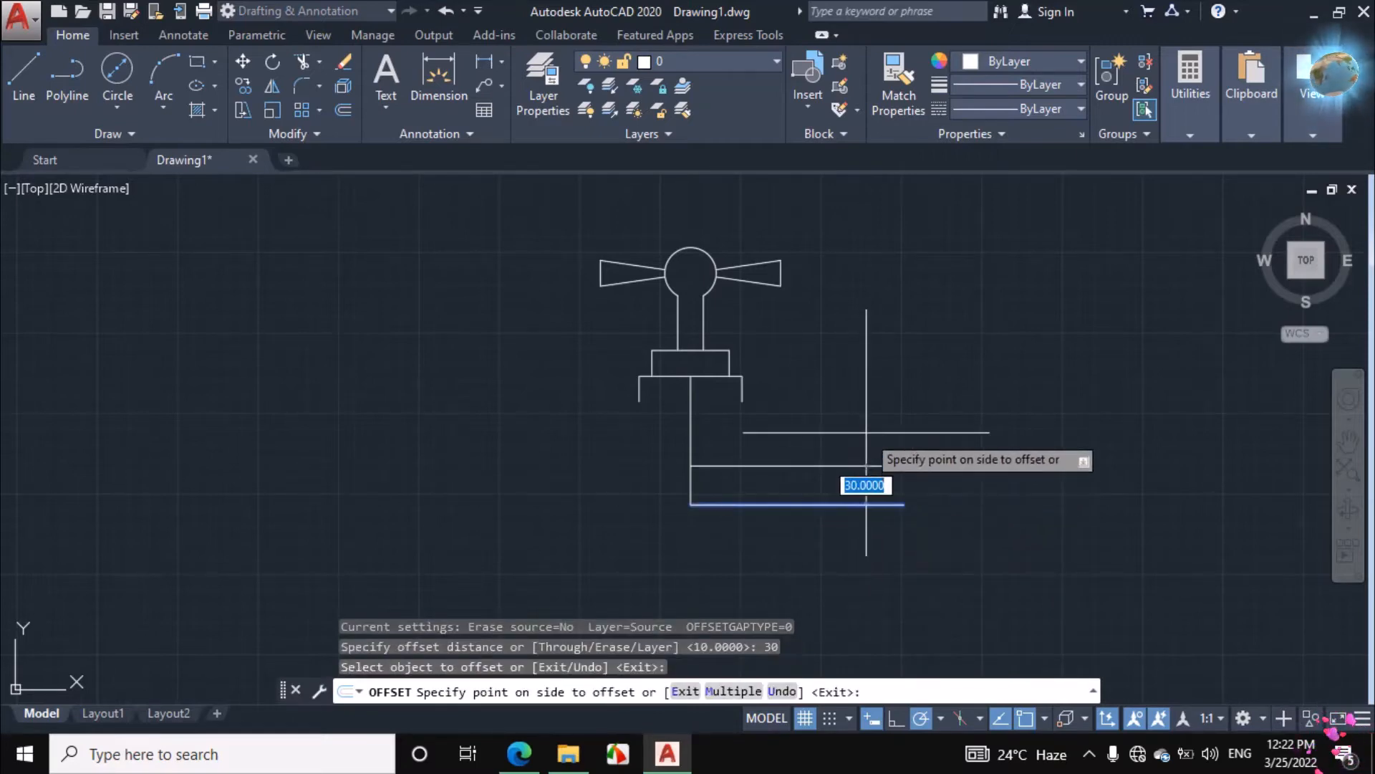
pyautogui.click(866, 432)
pyautogui.rightClick(865, 399)
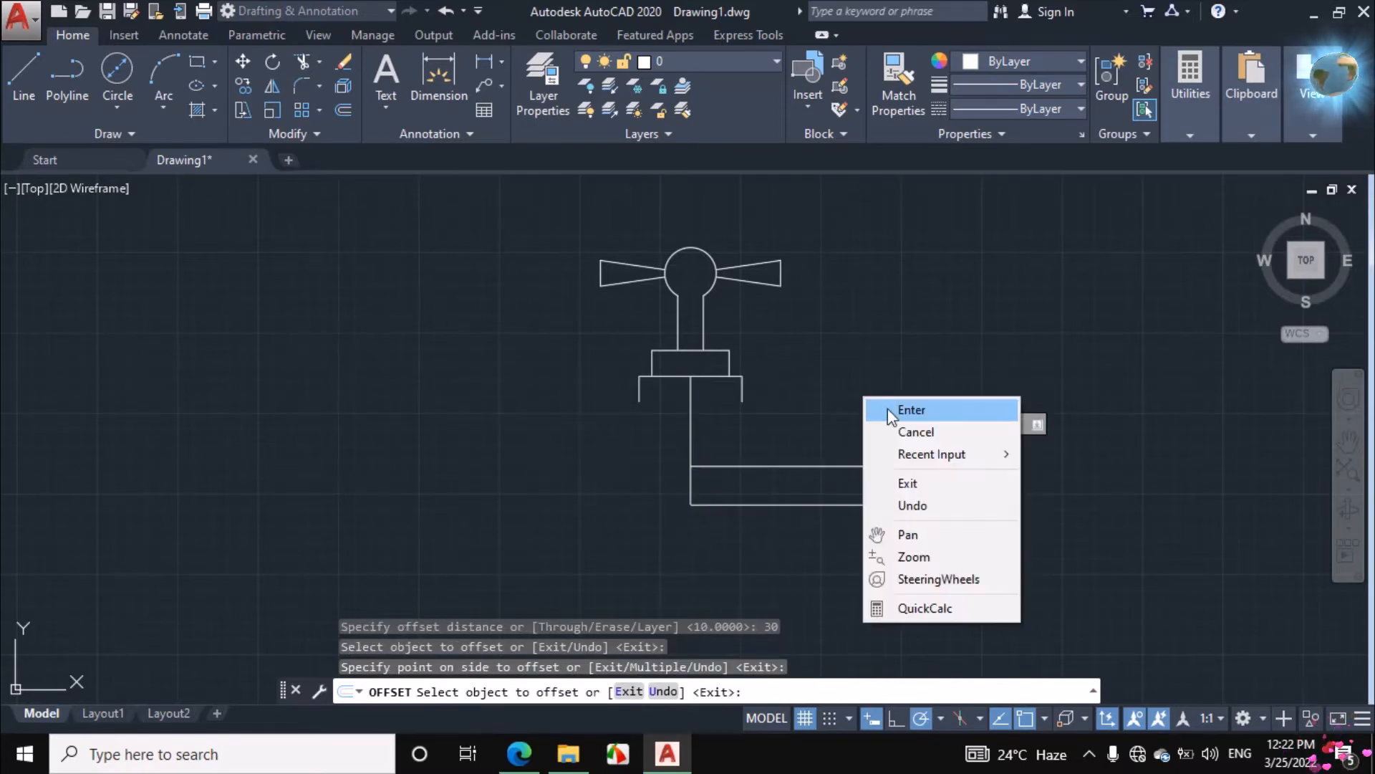
pyautogui.click(892, 431)
# Circle the right R50 radius in ink in the assignment PDF, add a short stroke there, and return to AutoCAD
pyautogui.click(527, 756)
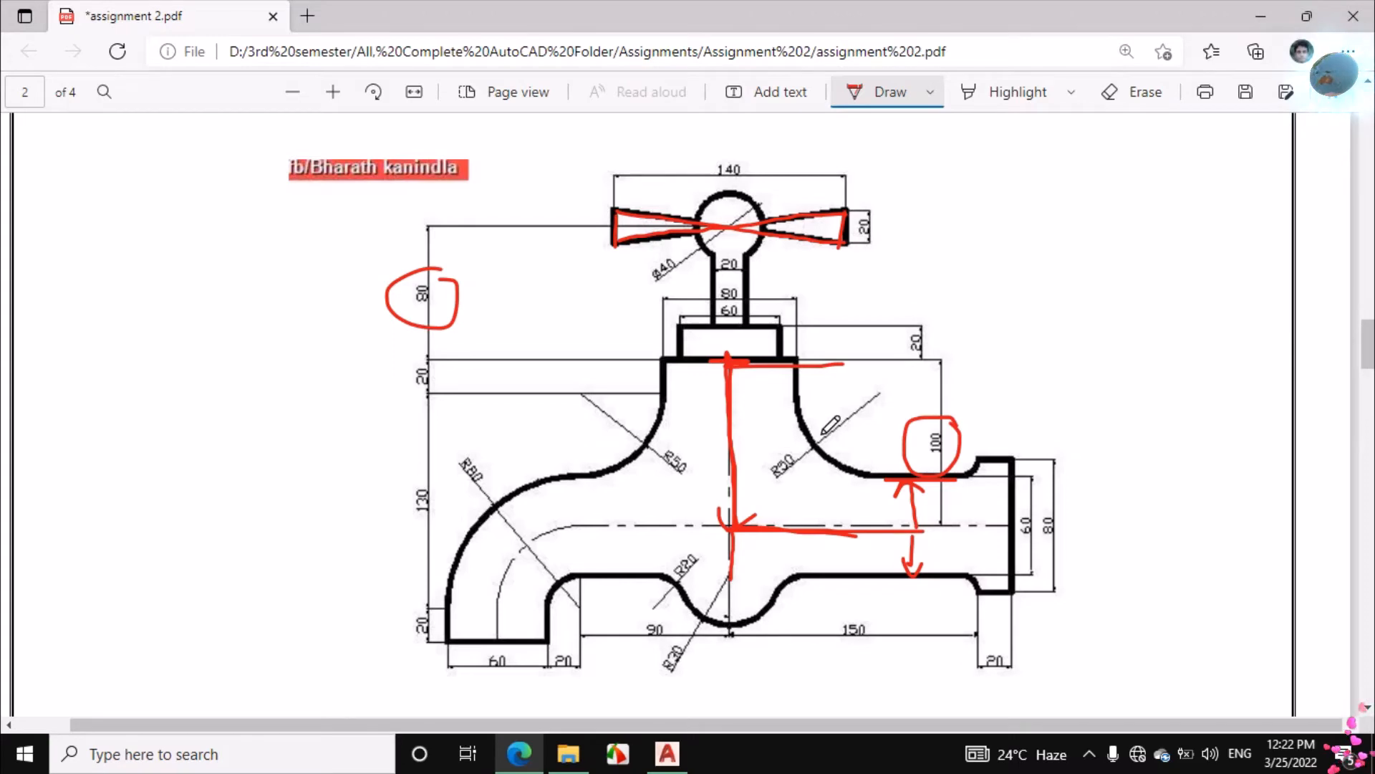
pyautogui.moveTo(782, 438)
pyautogui.mouseDown()
pyautogui.moveTo(757, 453)
pyautogui.moveTo(788, 512)
pyautogui.moveTo(794, 439)
pyautogui.mouseUp()
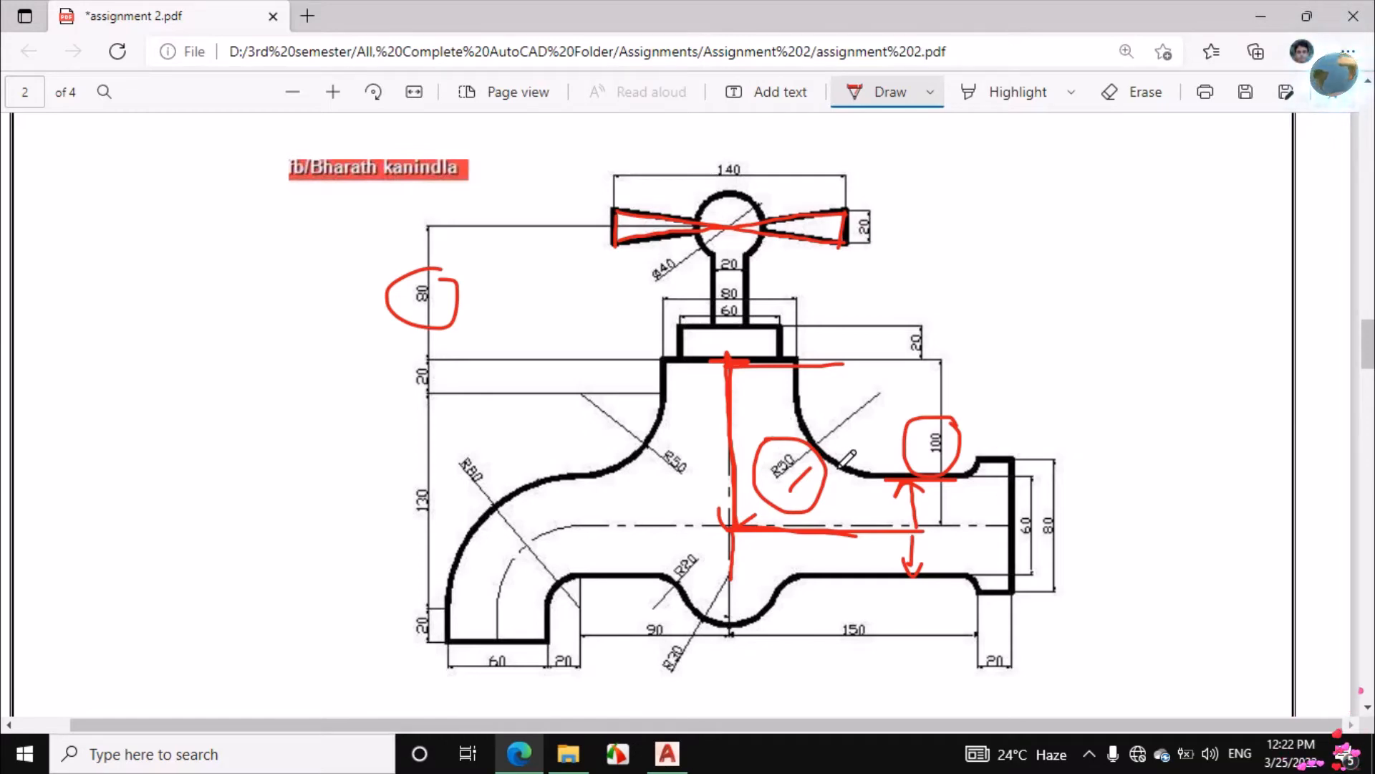
pyautogui.click(670, 748)
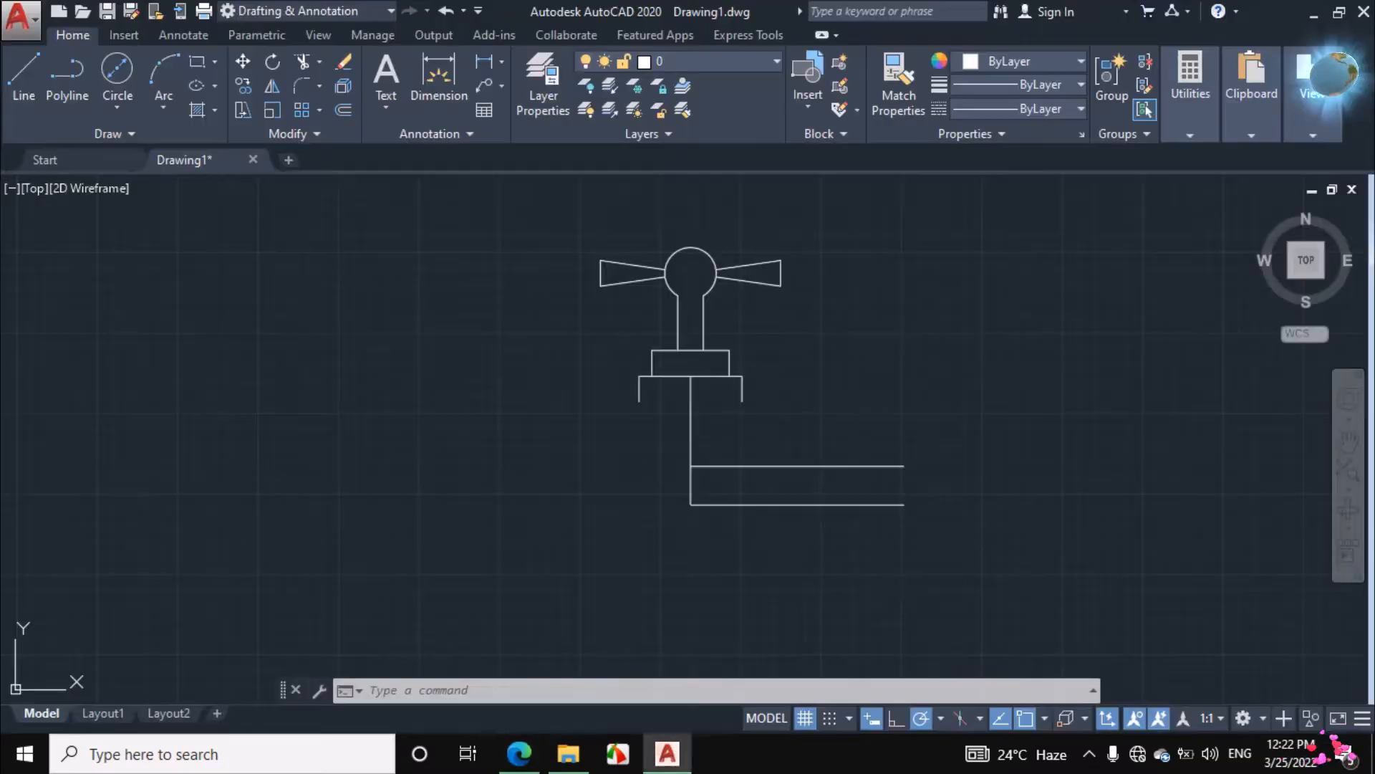
# Draw a 50-unit-radius circle tangent to the body's short right vertical edge and the pipe's upper horizontal line
pyautogui.click(121, 110)
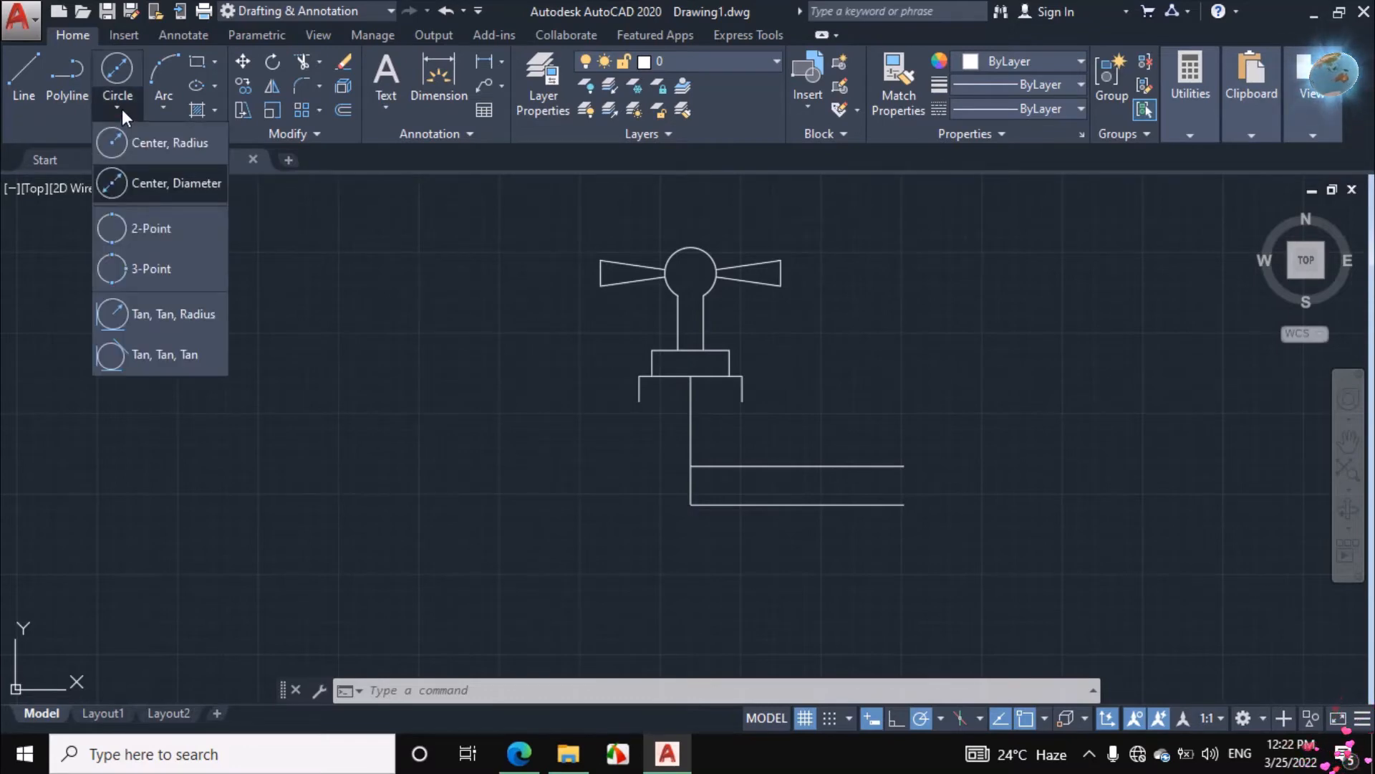
pyautogui.click(163, 314)
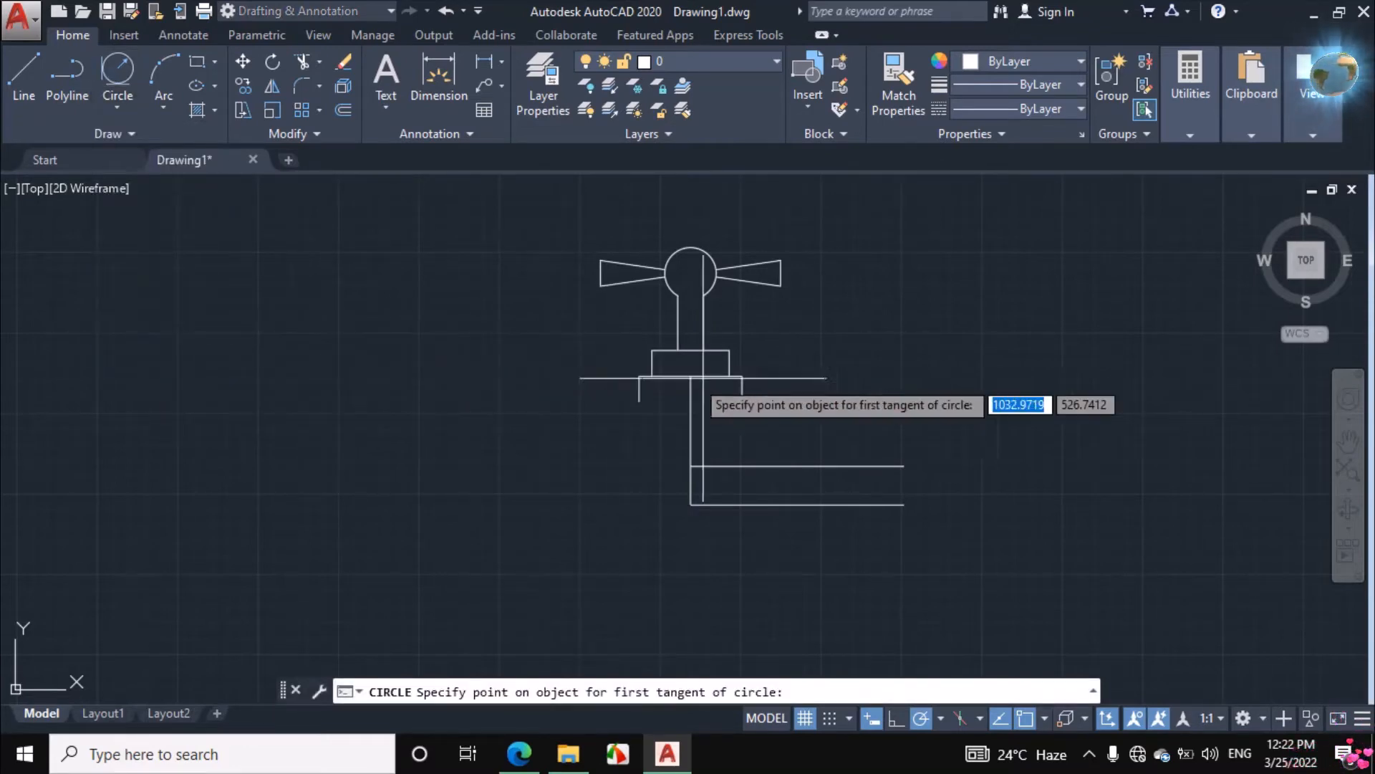
pyautogui.scroll(4, 777, 386)
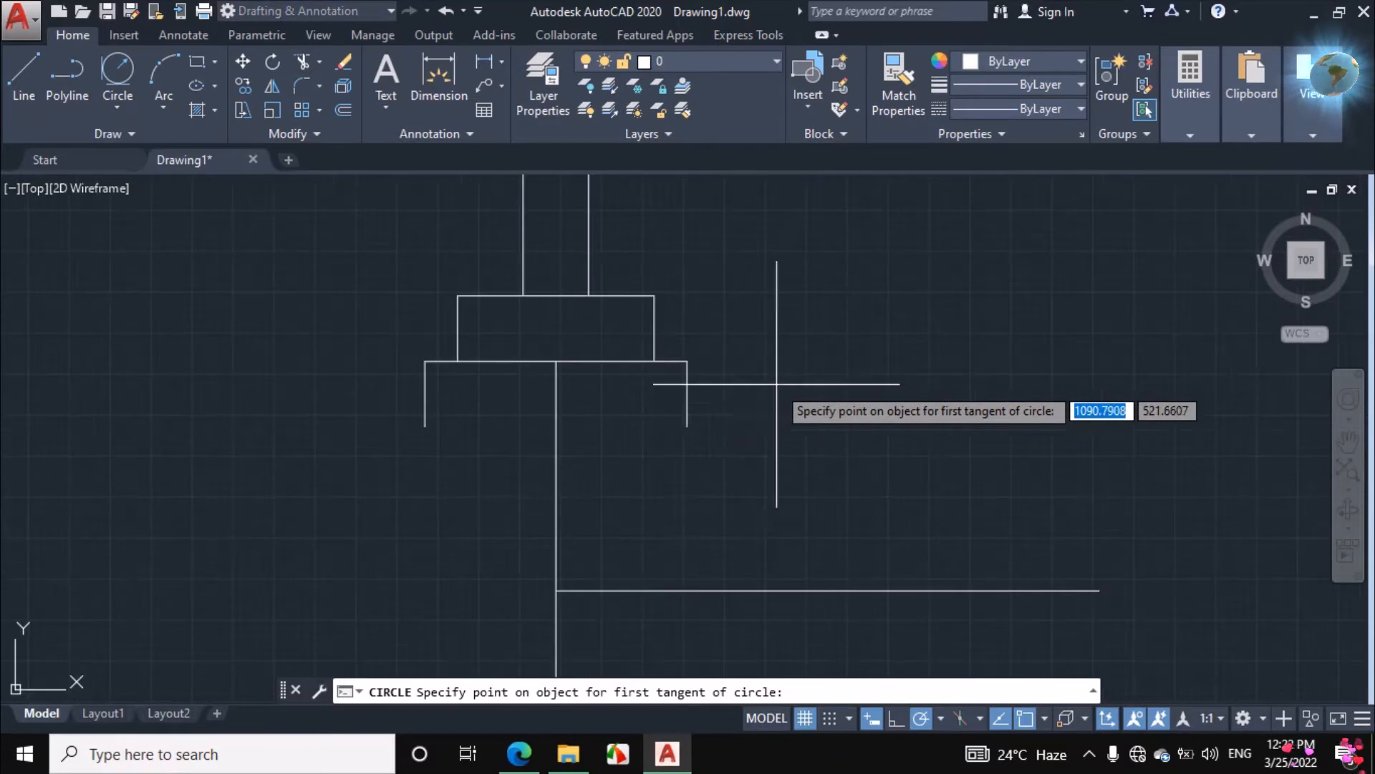
pyautogui.click(681, 394)
pyautogui.click(838, 591)
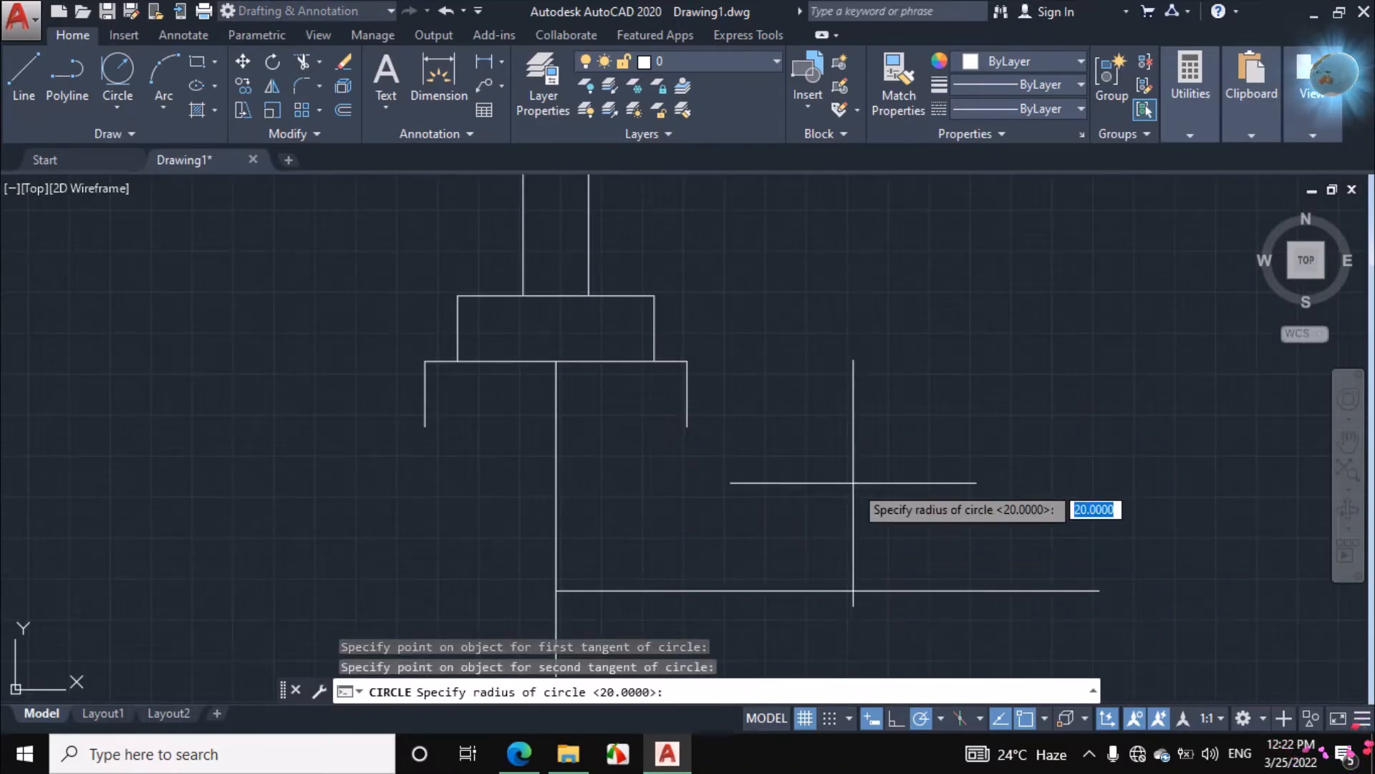
pyautogui.scroll(-2, 846, 444)
pyautogui.write('50')
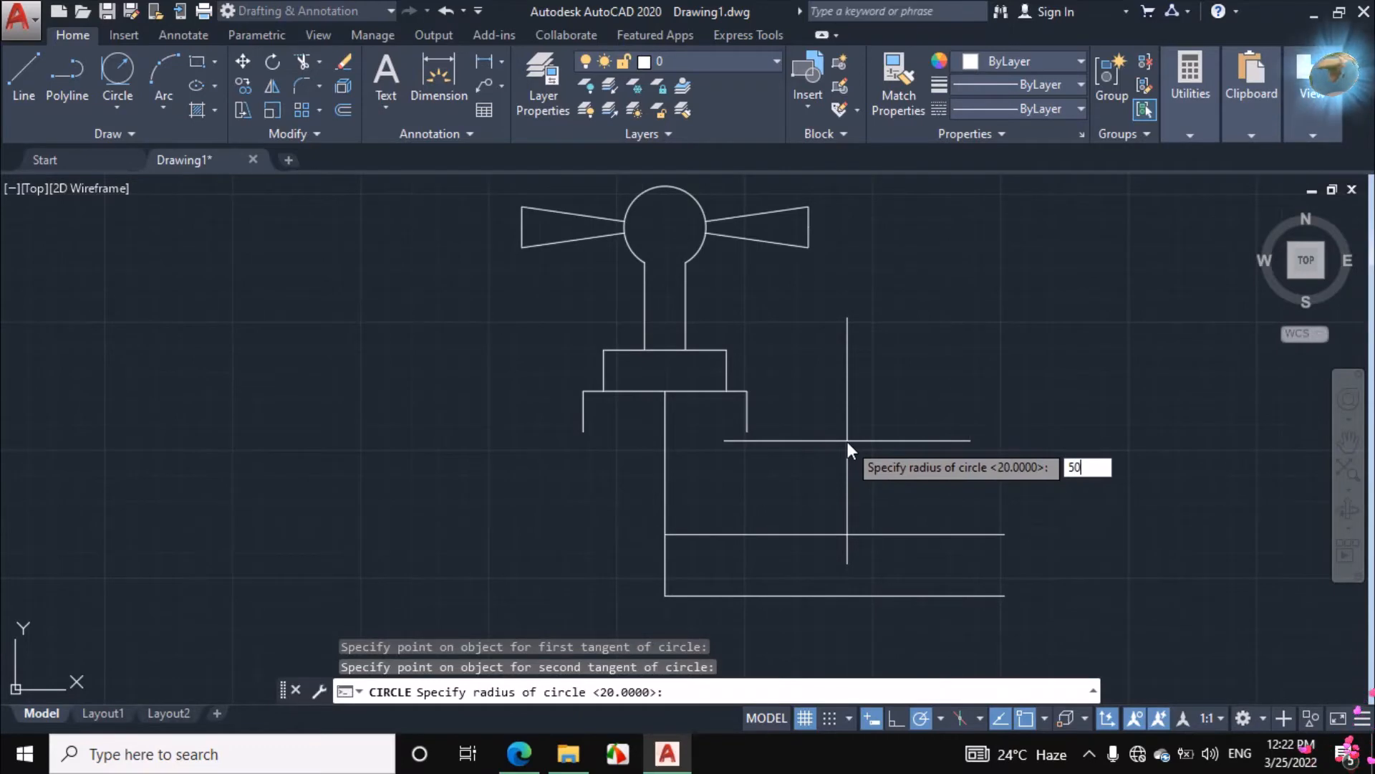
pyautogui.press('Return')
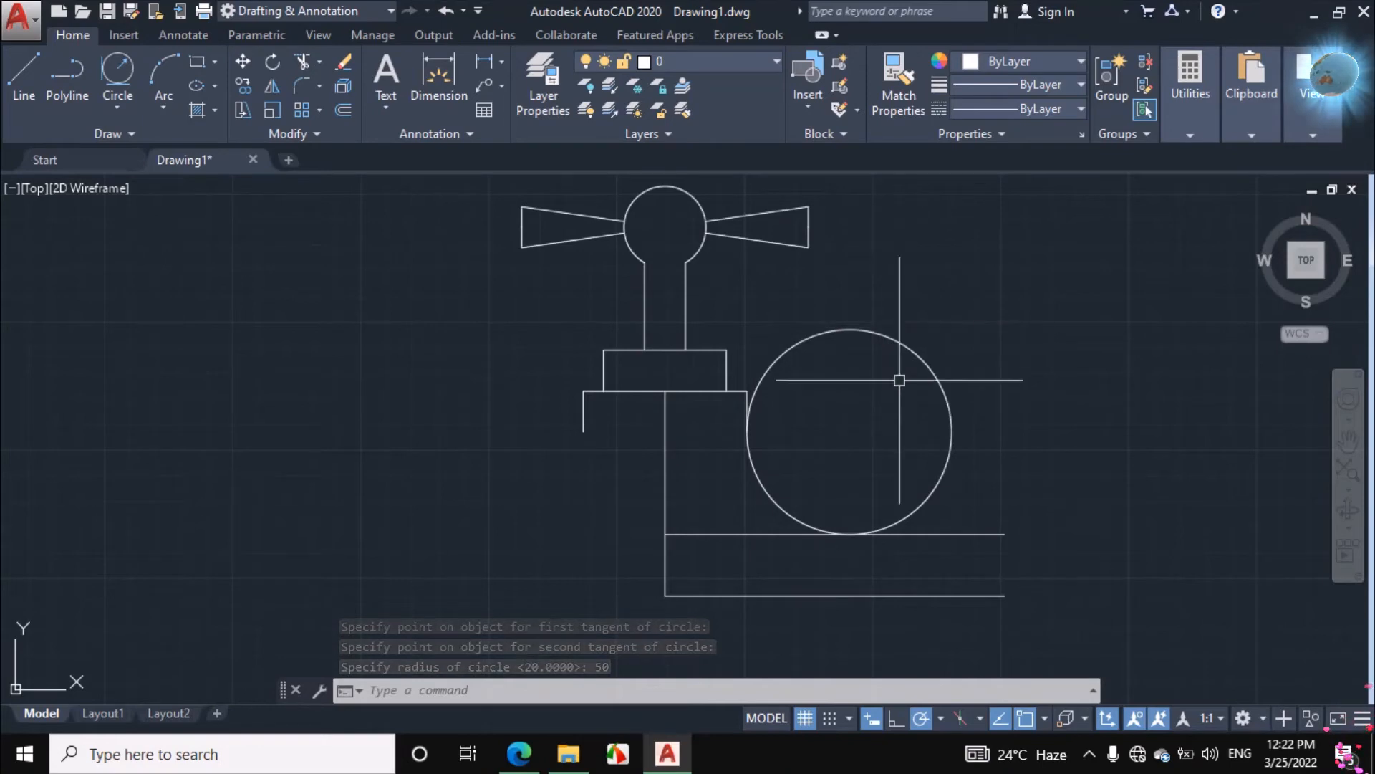
# Trim the tangent circle to leave only the curve joining the body's right edge to the pipe's upper line
pyautogui.write('tr')
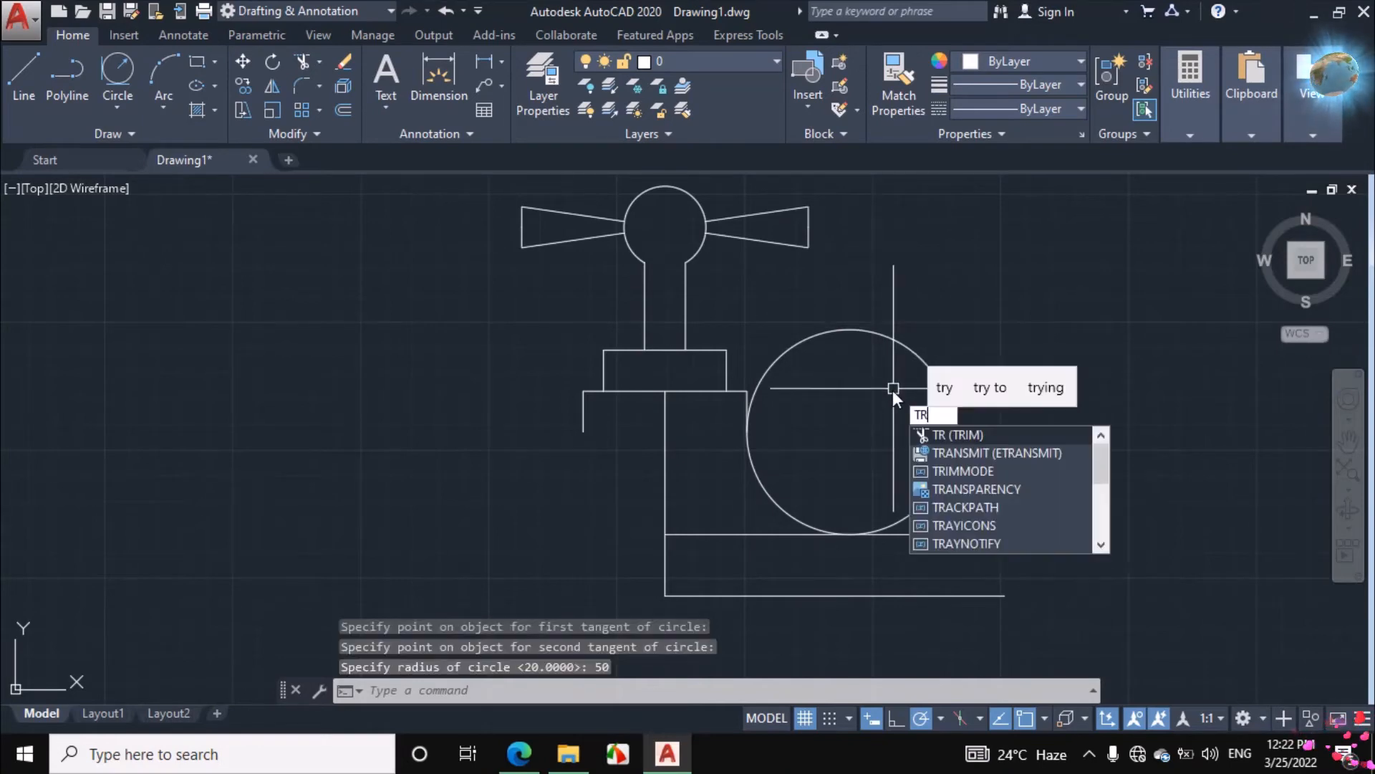
pyautogui.press('Return')
pyautogui.click(927, 368)
pyautogui.rightClick(925, 337)
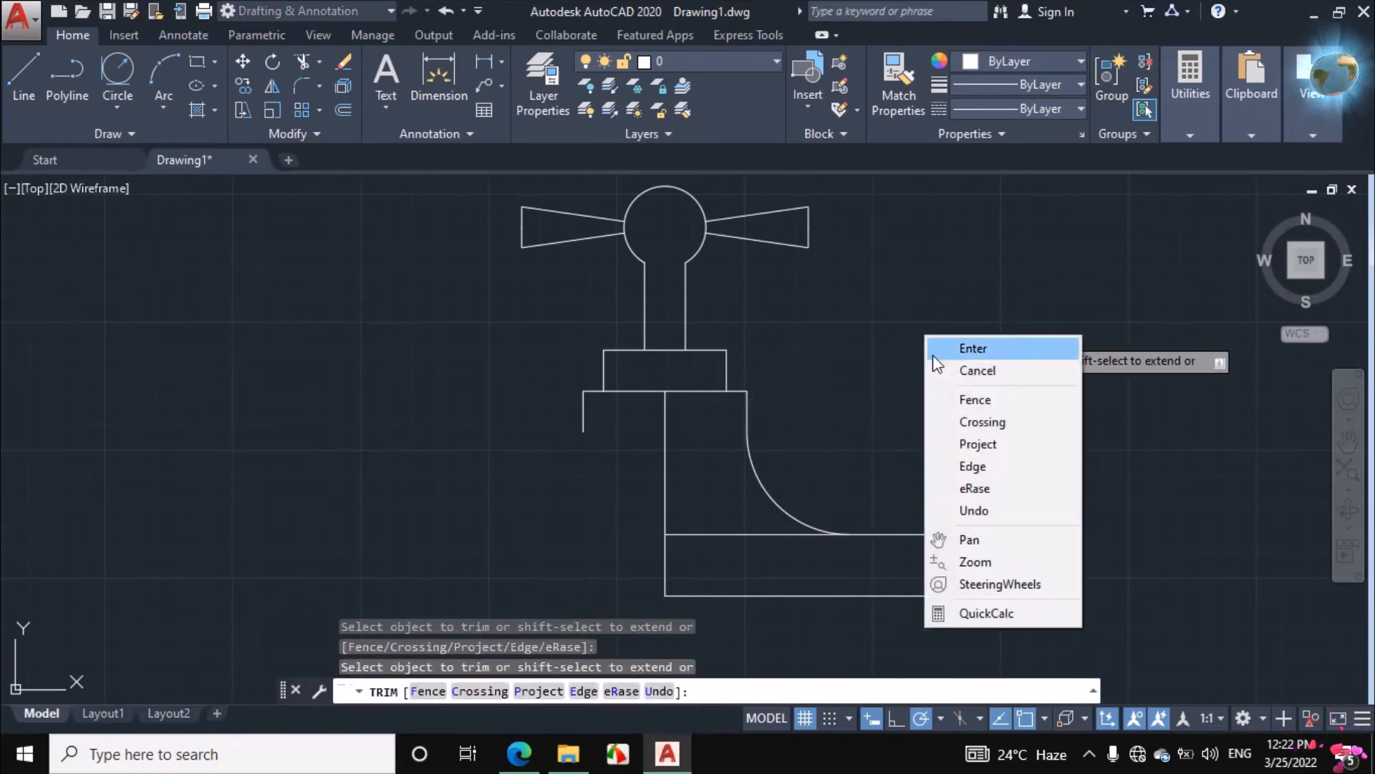
pyautogui.click(943, 378)
pyautogui.scroll(-2, 931, 377)
pyautogui.scroll(2, 924, 459)
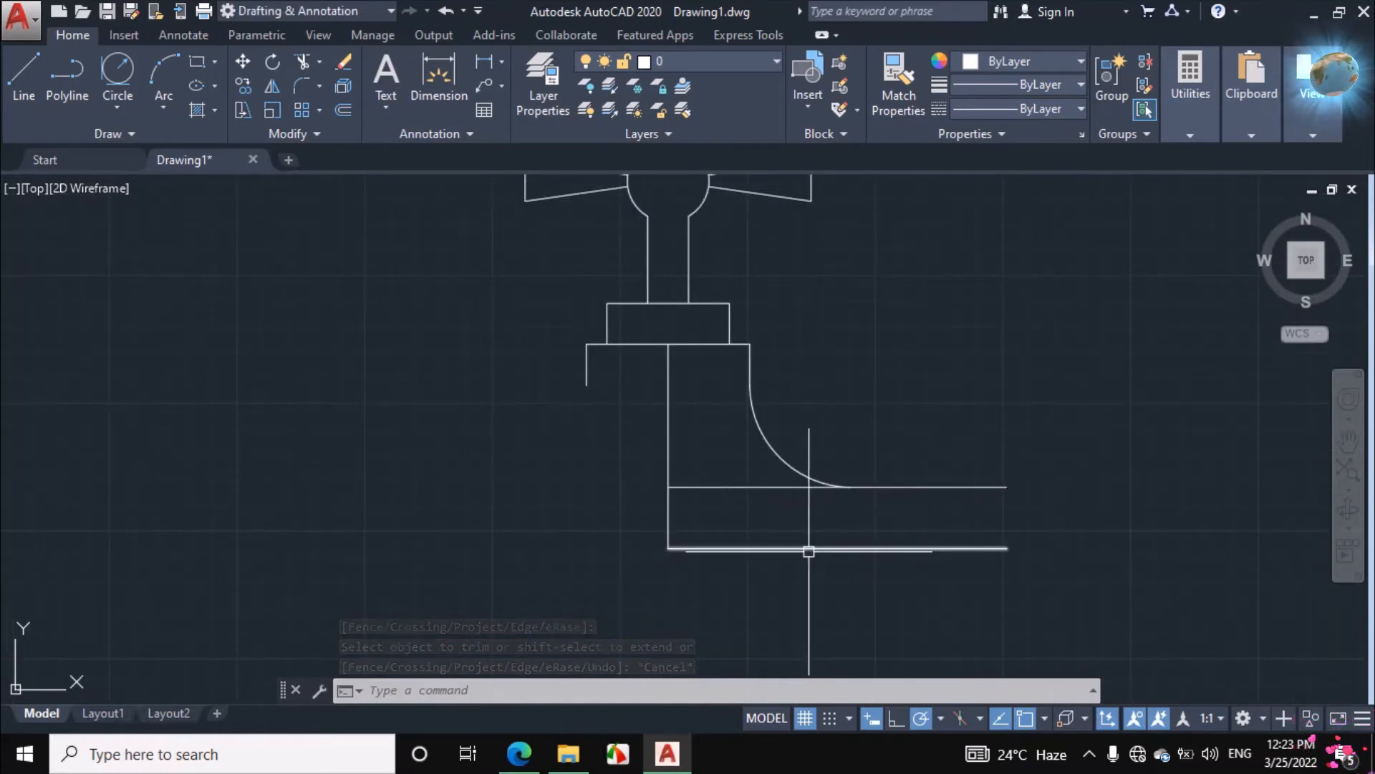
# Switch to the assignment PDF, extend the ink along the pipe's centreline and add an upward arrow to its upper edge
pyautogui.click(533, 751)
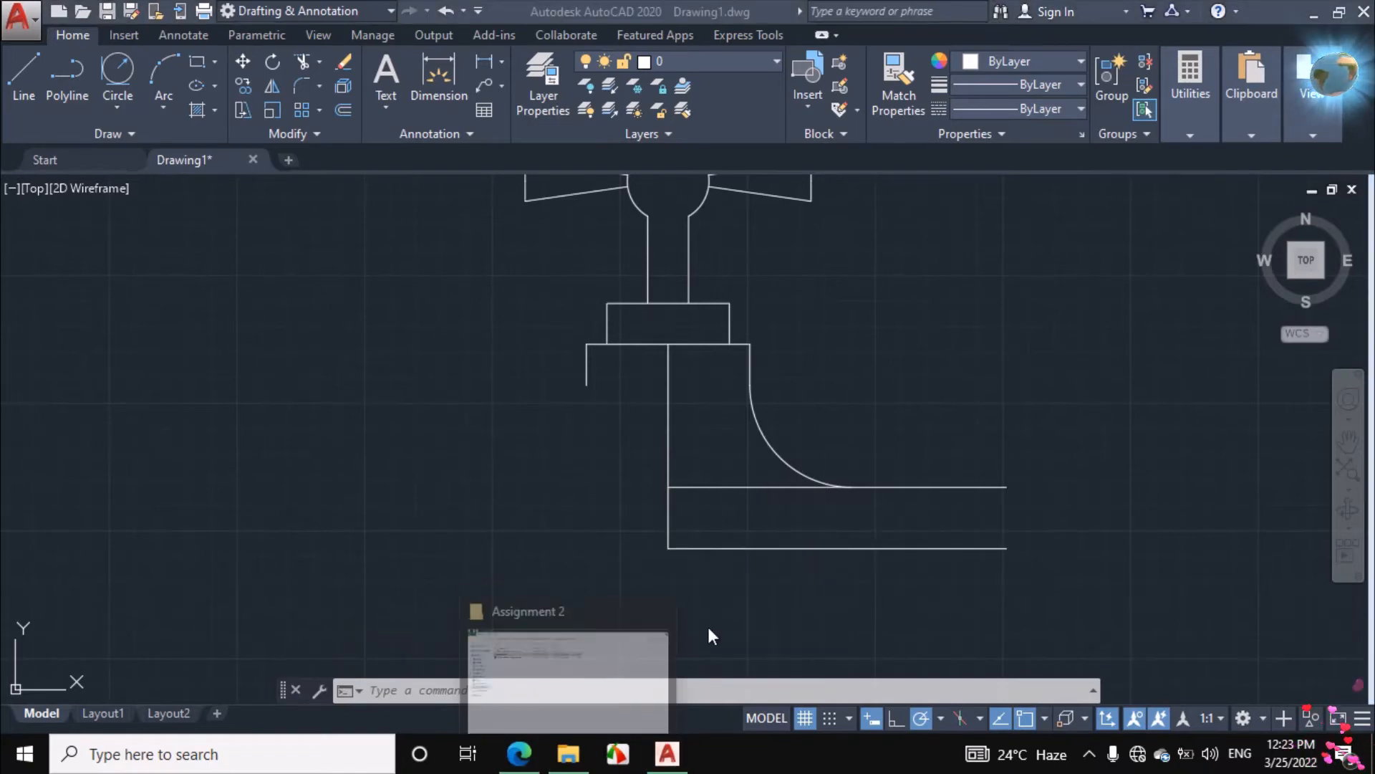
pyautogui.click(527, 752)
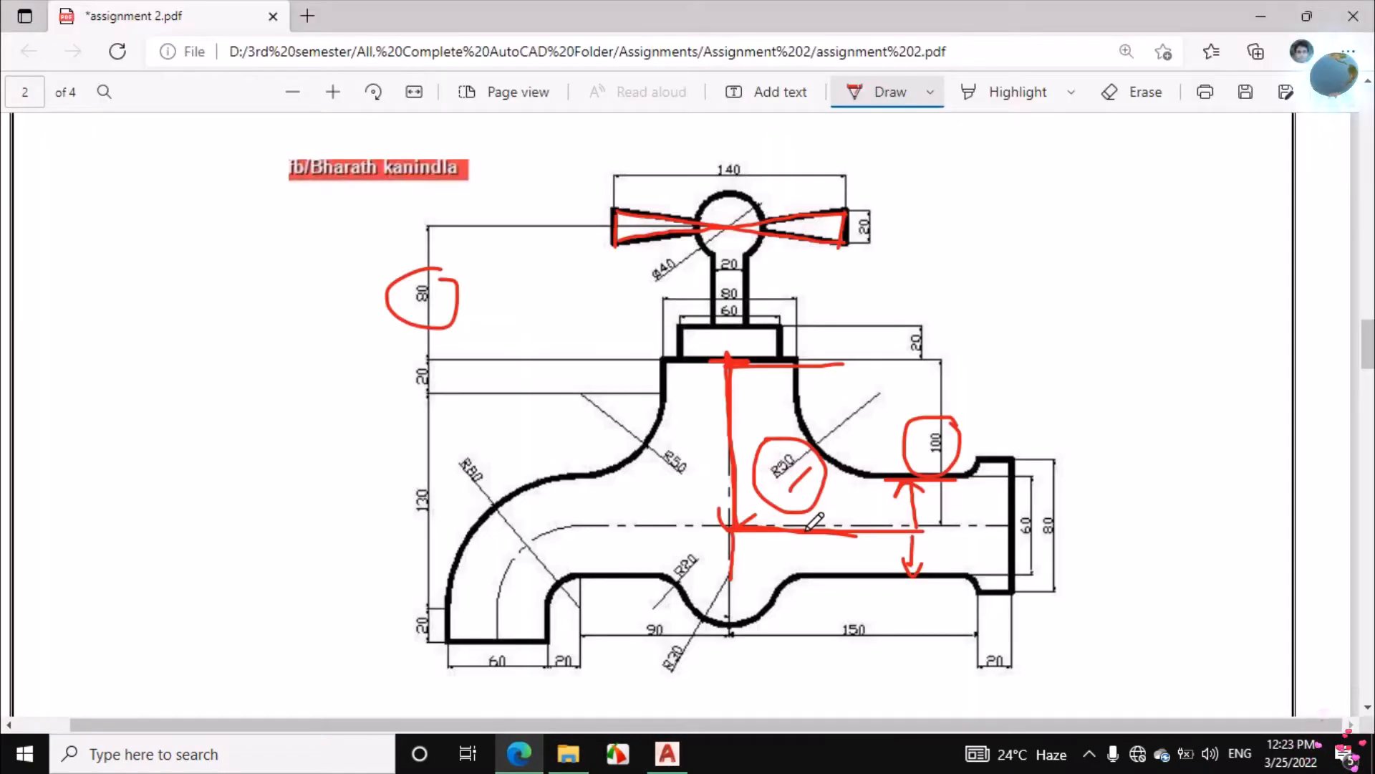
pyautogui.moveTo(889, 530); pyautogui.dragTo(944, 531)
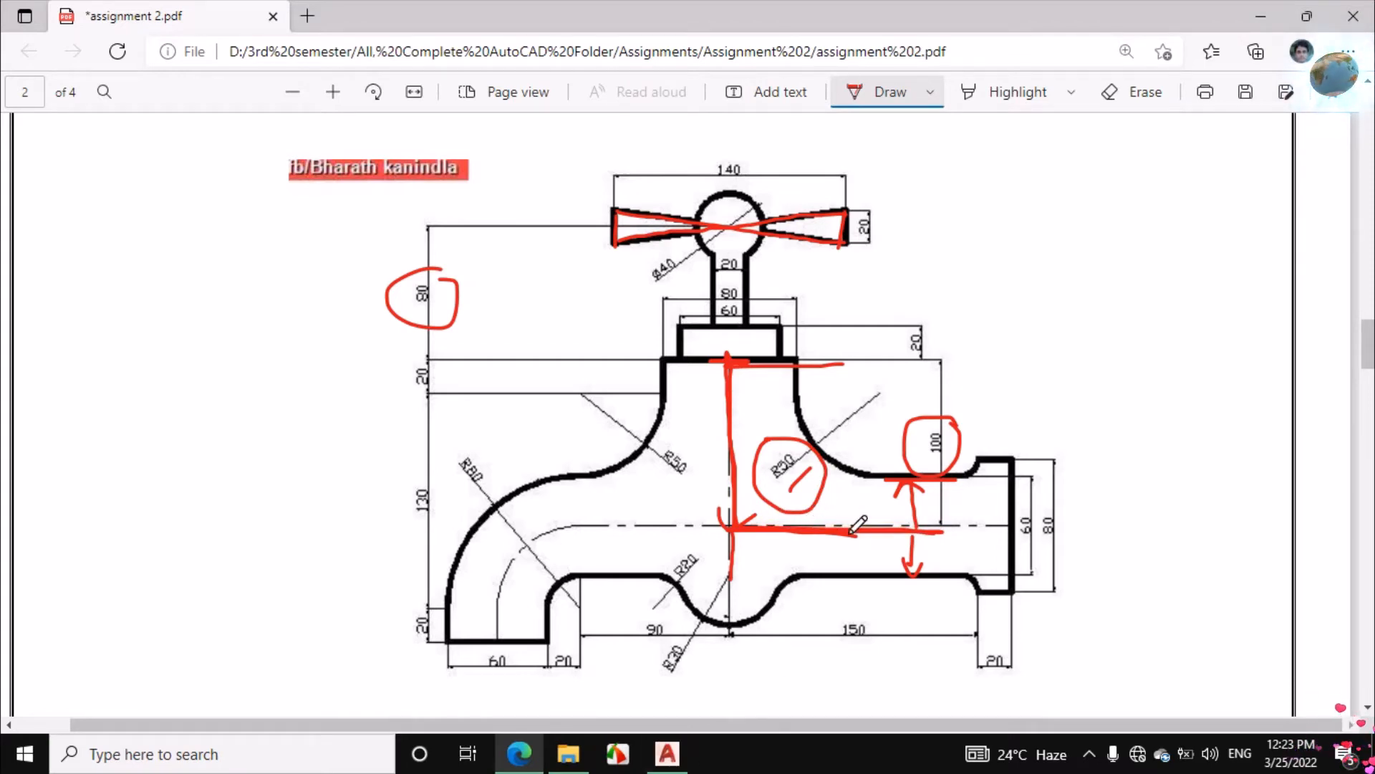
pyautogui.moveTo(857, 514)
pyautogui.mouseDown()
pyautogui.moveTo(868, 470)
pyautogui.moveTo(872, 488)
pyautogui.mouseUp()
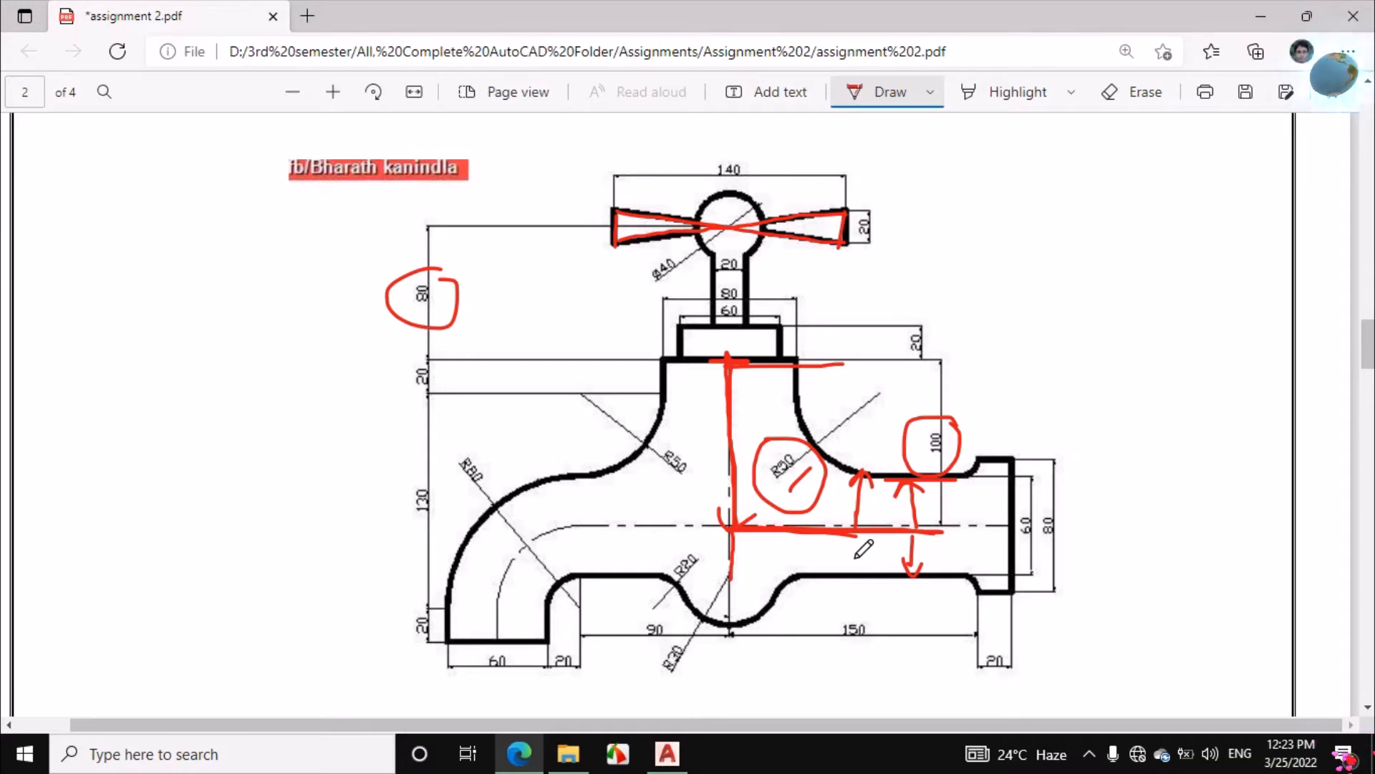
# Ink a downward arrow labelled 30 below the centreline intersection, and underline and circle the 150 dimension
pyautogui.moveTo(752, 513)
pyautogui.mouseDown()
pyautogui.moveTo(720, 531)
pyautogui.moveTo(729, 596)
pyautogui.moveTo(776, 555)
pyautogui.mouseUp()
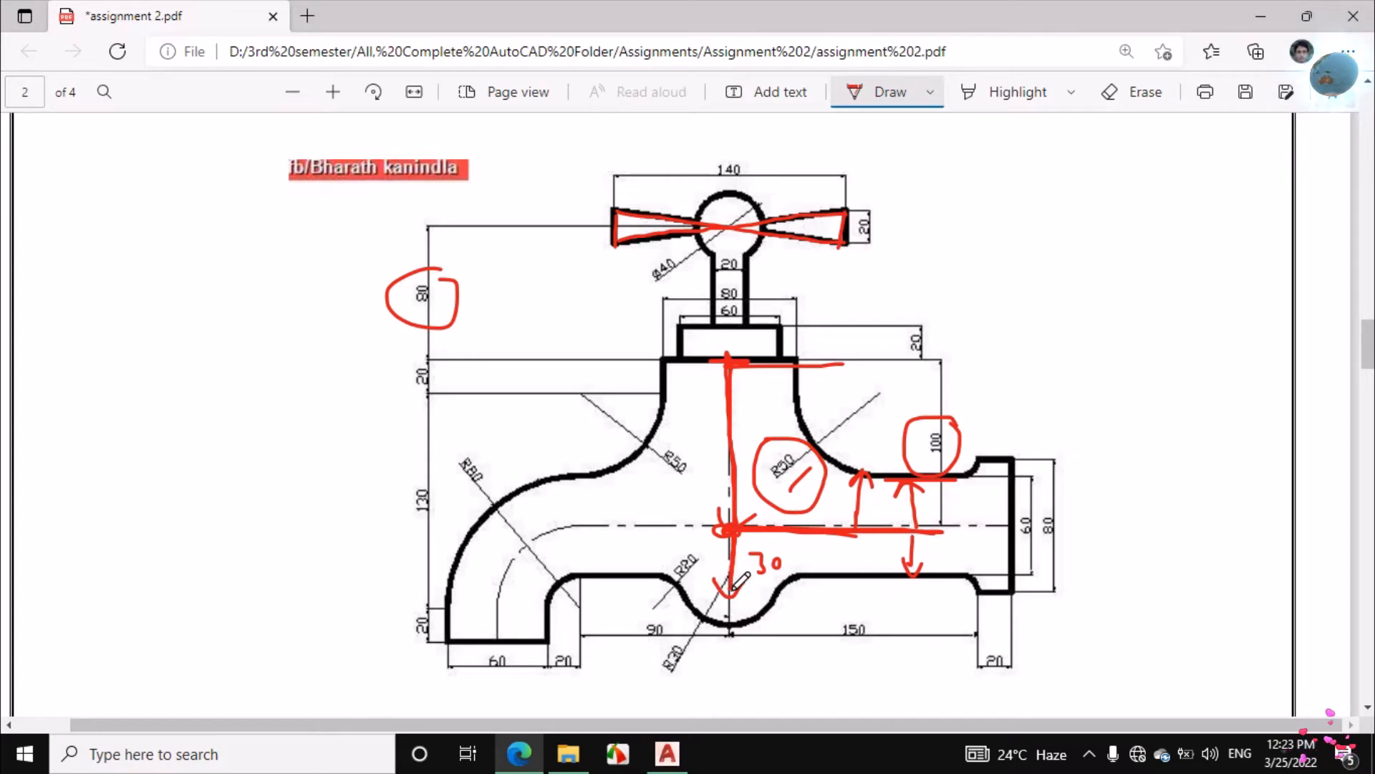
pyautogui.moveTo(738, 652); pyautogui.dragTo(956, 663)
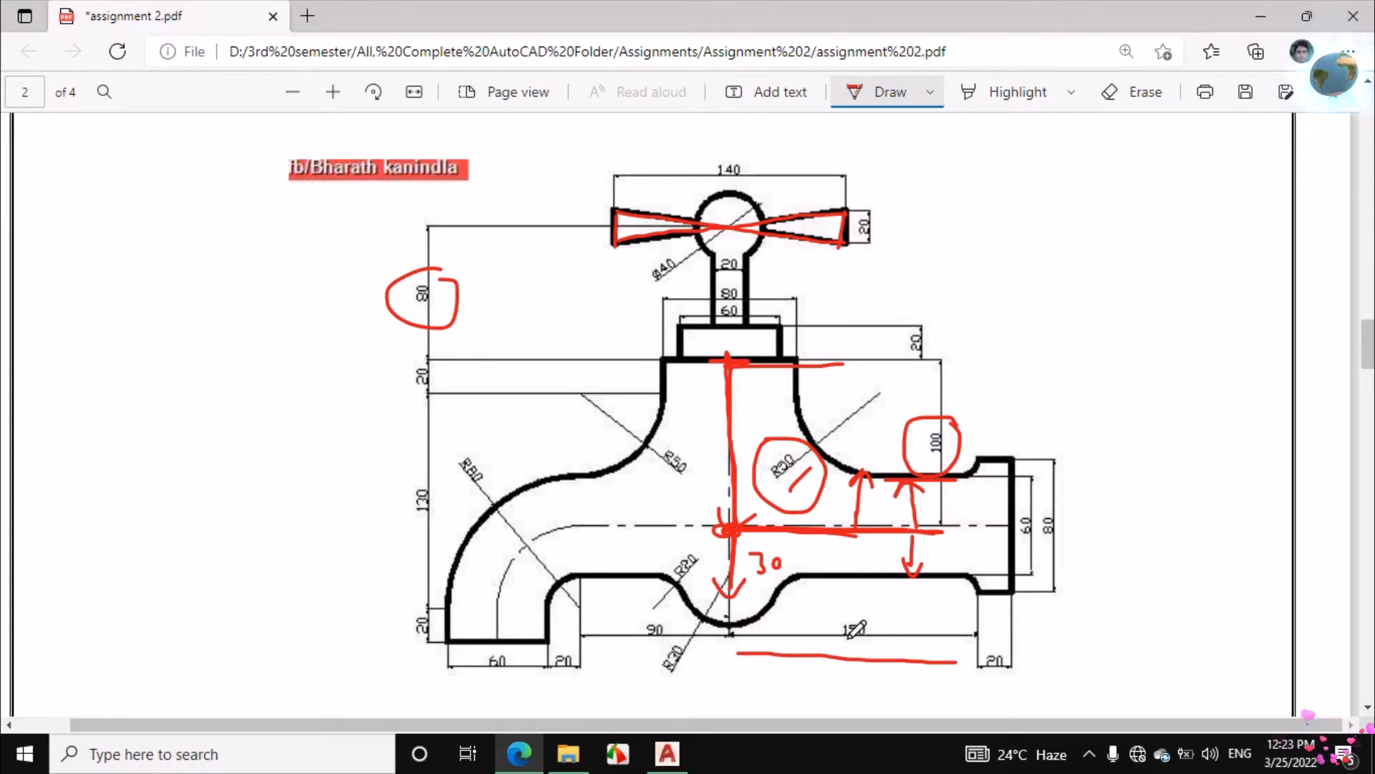
pyautogui.moveTo(860, 603)
pyautogui.mouseDown()
pyautogui.moveTo(870, 644)
pyautogui.moveTo(856, 601)
pyautogui.mouseUp()
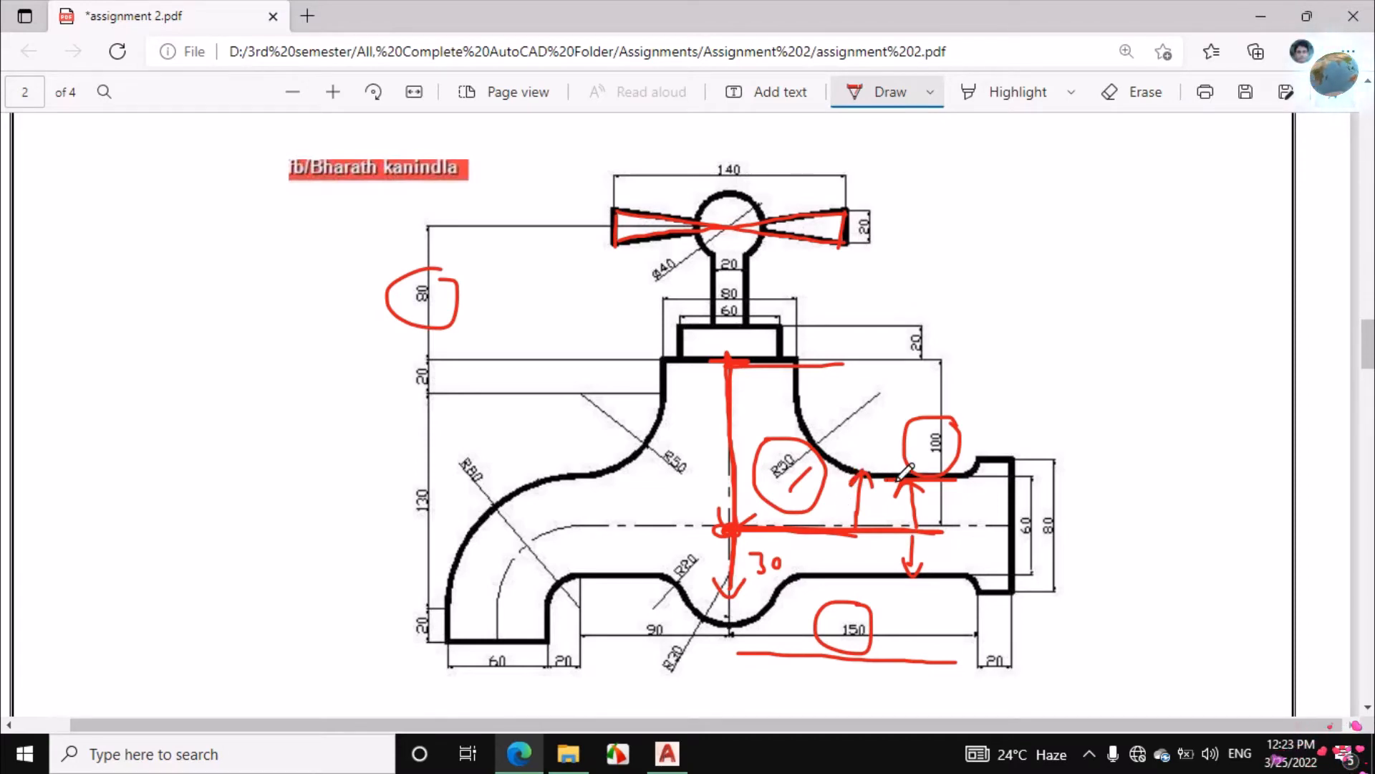
# Return to AutoCAD and stretch the lower end of the vertical centreline 30 units downward
pyautogui.click(667, 753)
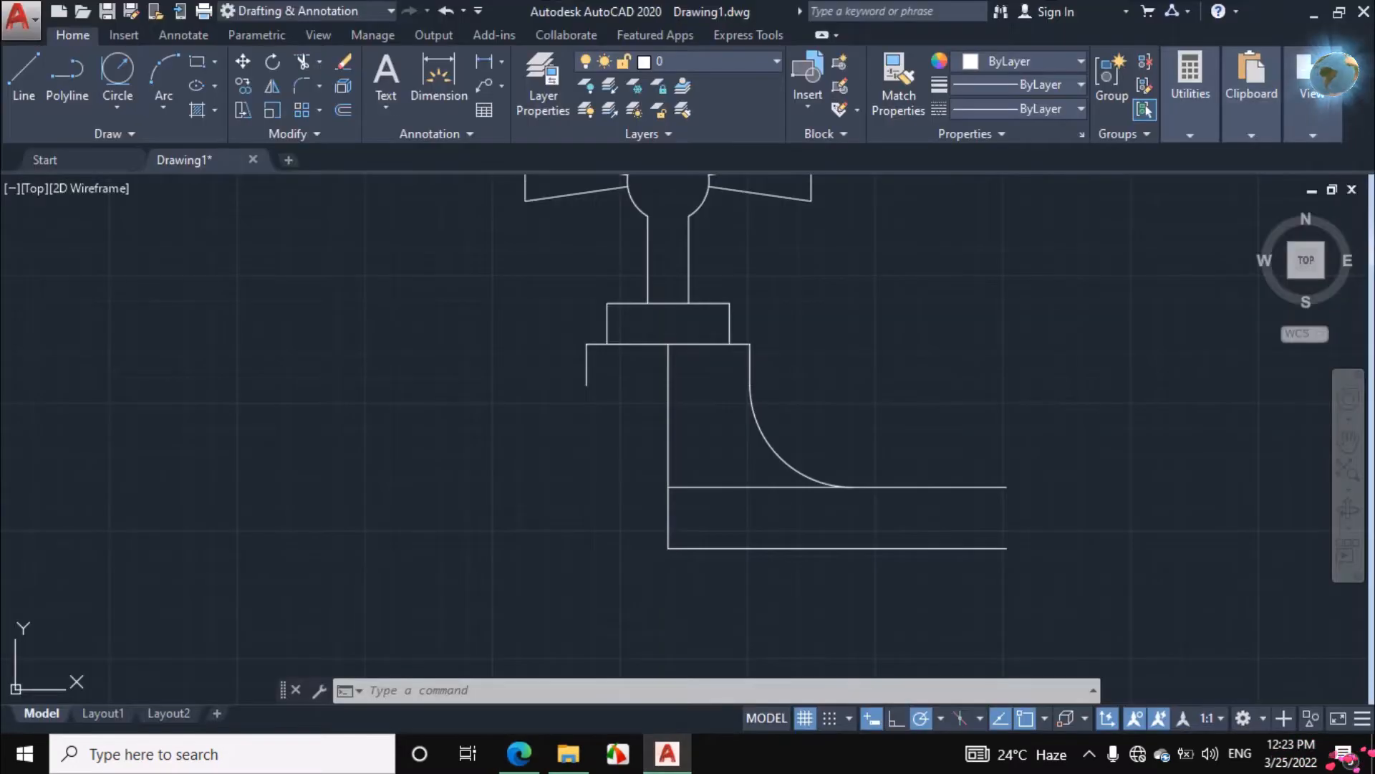
pyautogui.click(668, 521)
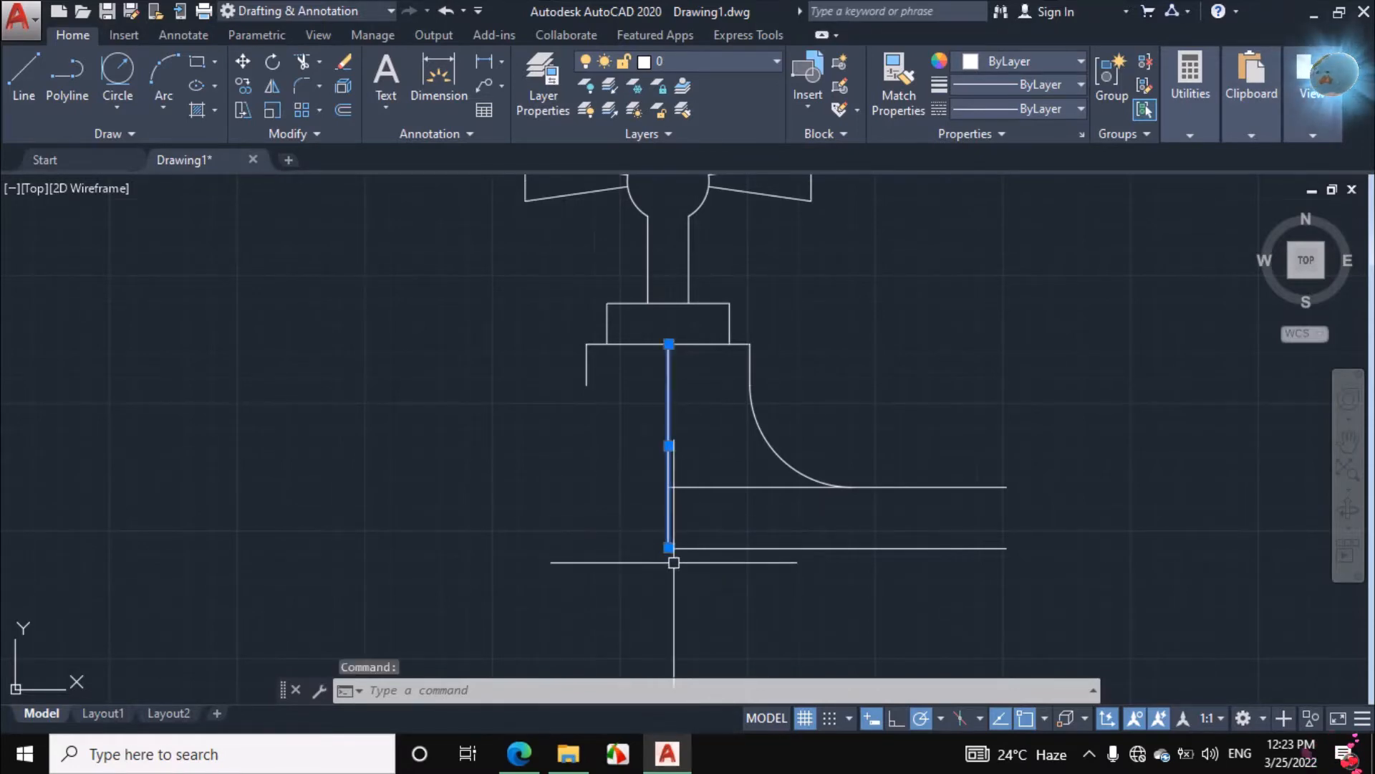
pyautogui.scroll(-1, 666, 494)
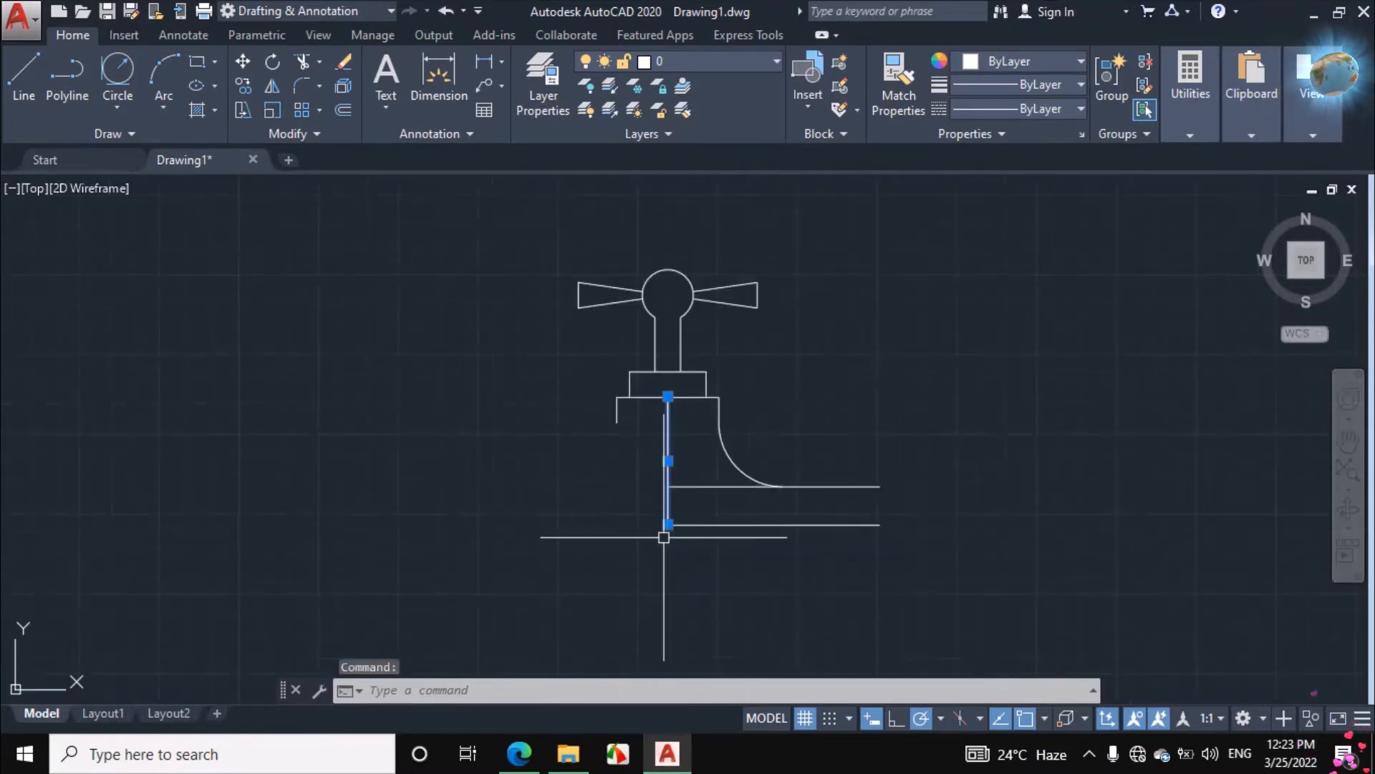
pyautogui.scroll(3, 666, 531)
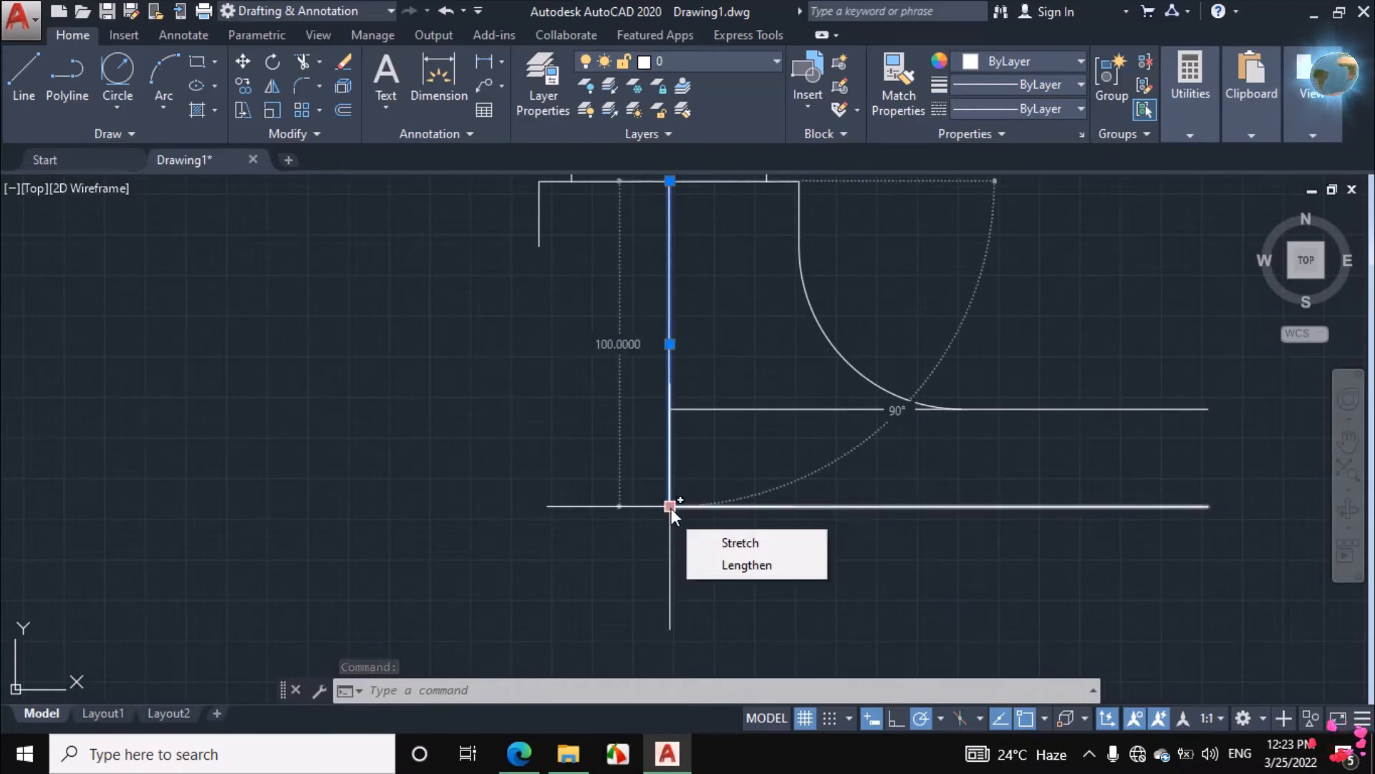
pyautogui.click(671, 507)
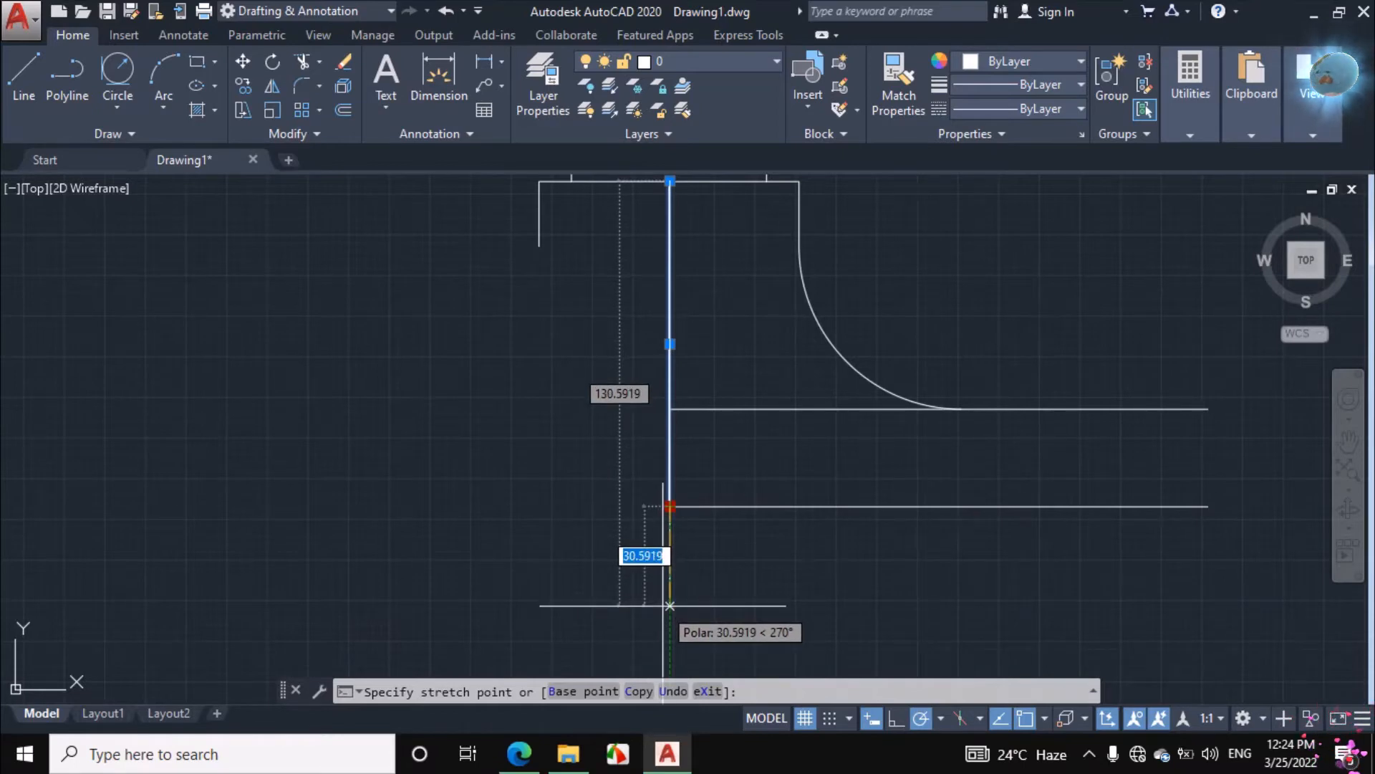
pyautogui.write('30')
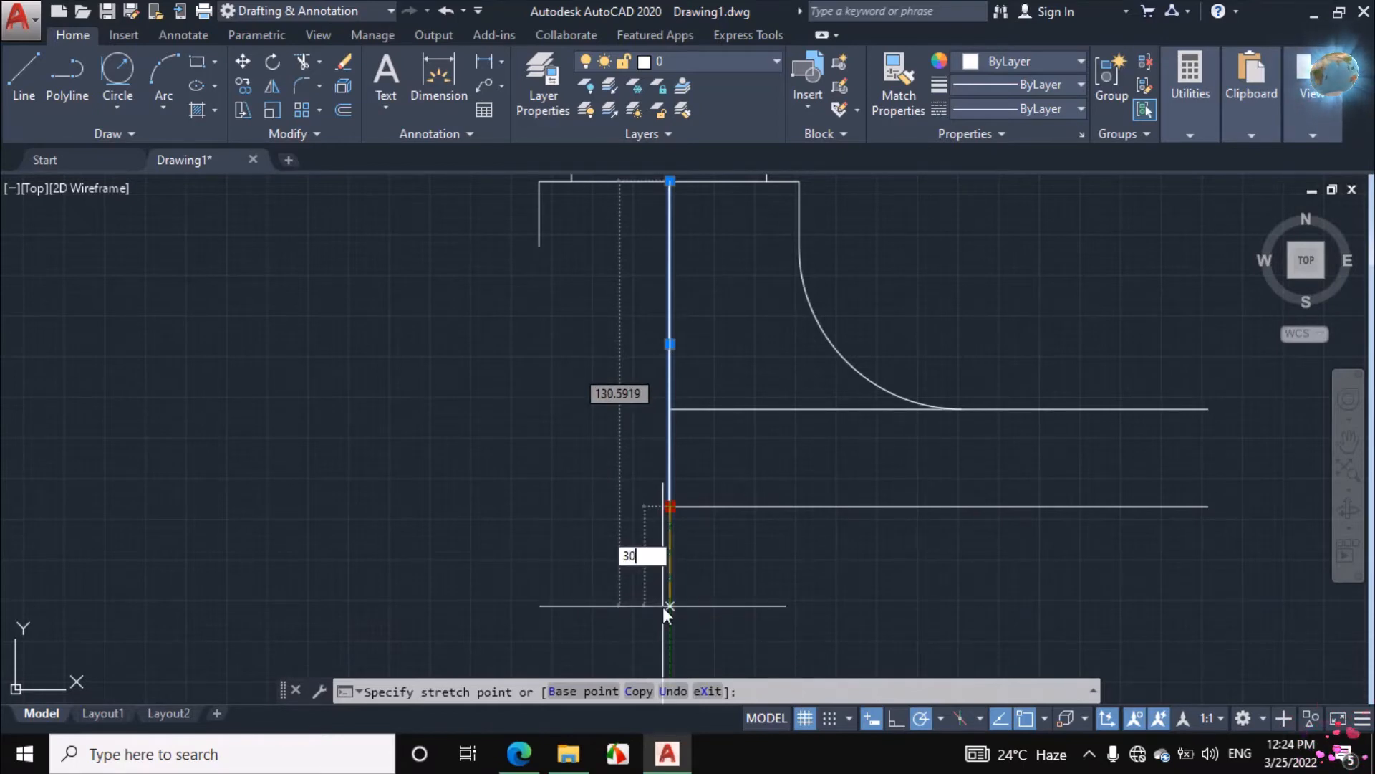
pyautogui.press('Return')
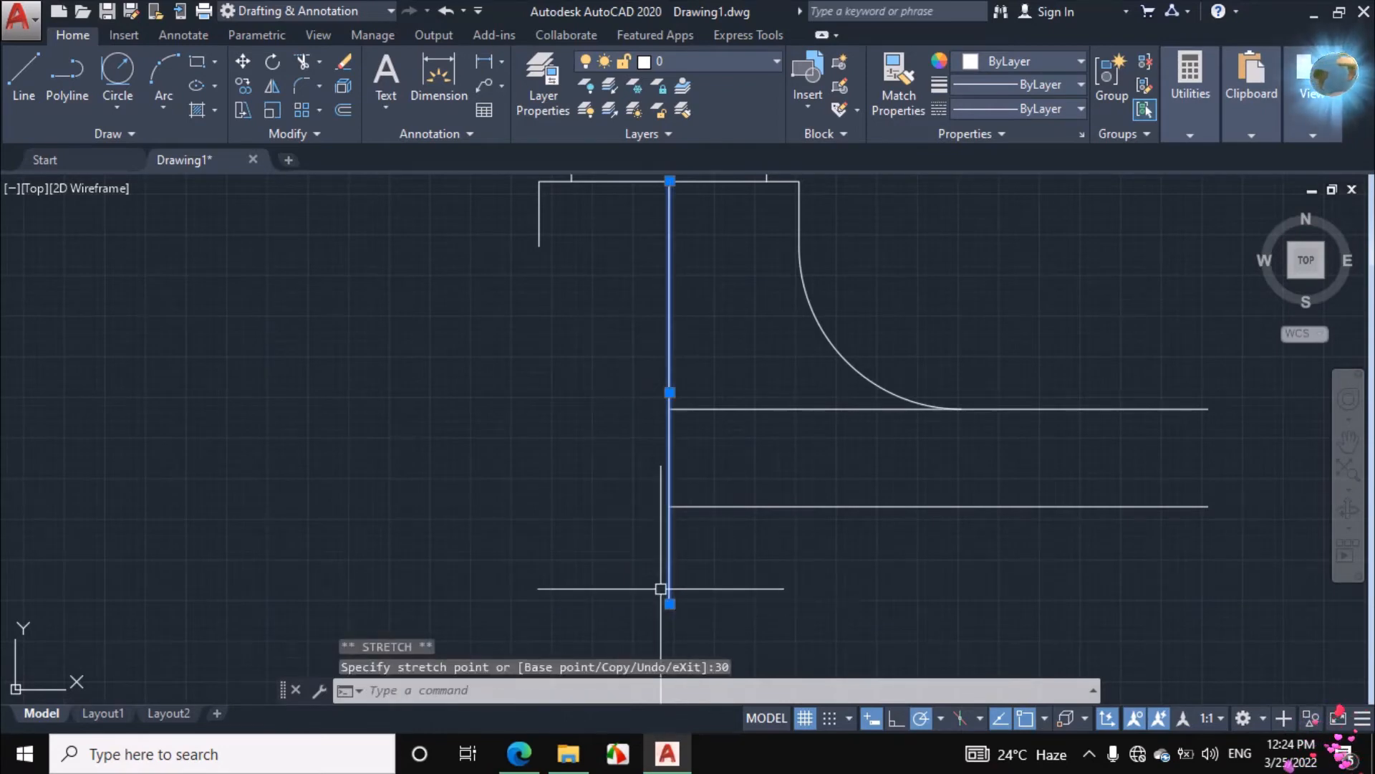
pyautogui.press('Escape')
pyautogui.scroll(-2, 709, 565)
pyautogui.scroll(2, 707, 595)
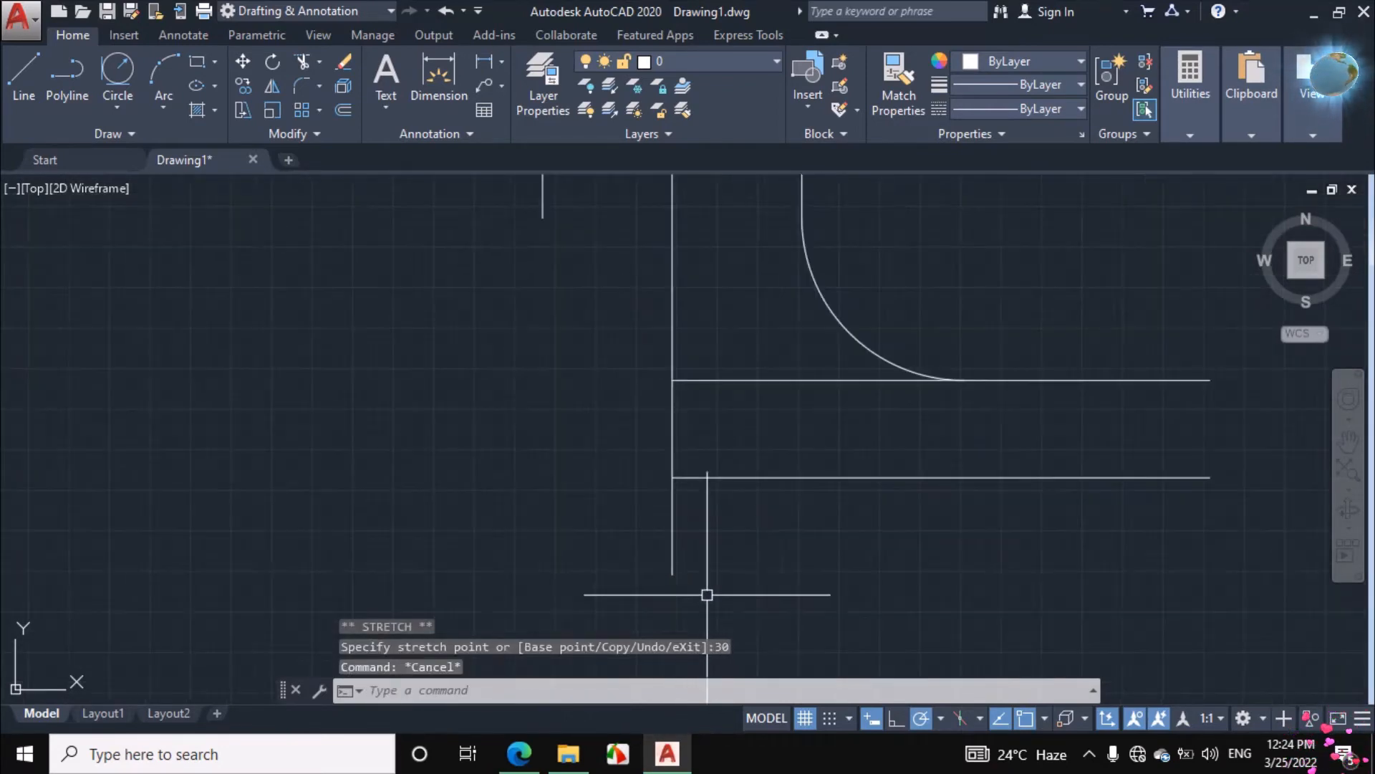
# Switch to the assignment PDF and erase the ink over the body's centrelines, pipe width arrows and circled 100, 150 and R50 dimensions
pyautogui.click(520, 754)
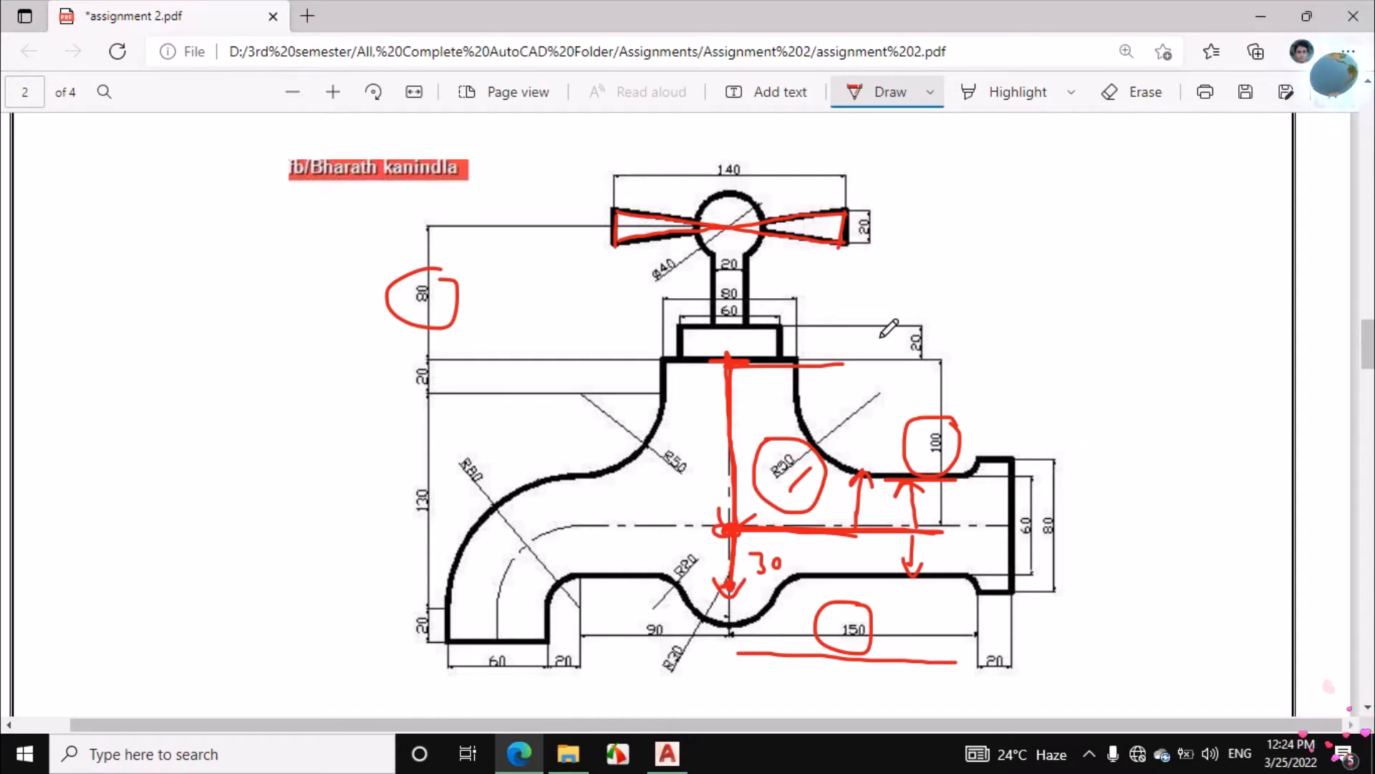
pyautogui.click(1139, 99)
pyautogui.moveTo(832, 488)
pyautogui.mouseDown()
pyautogui.moveTo(698, 516)
pyautogui.moveTo(899, 513)
pyautogui.moveTo(849, 490)
pyautogui.moveTo(916, 577)
pyautogui.moveTo(852, 652)
pyautogui.moveTo(813, 545)
pyautogui.moveTo(734, 566)
pyautogui.moveTo(746, 582)
pyautogui.moveTo(912, 560)
pyautogui.mouseUp()
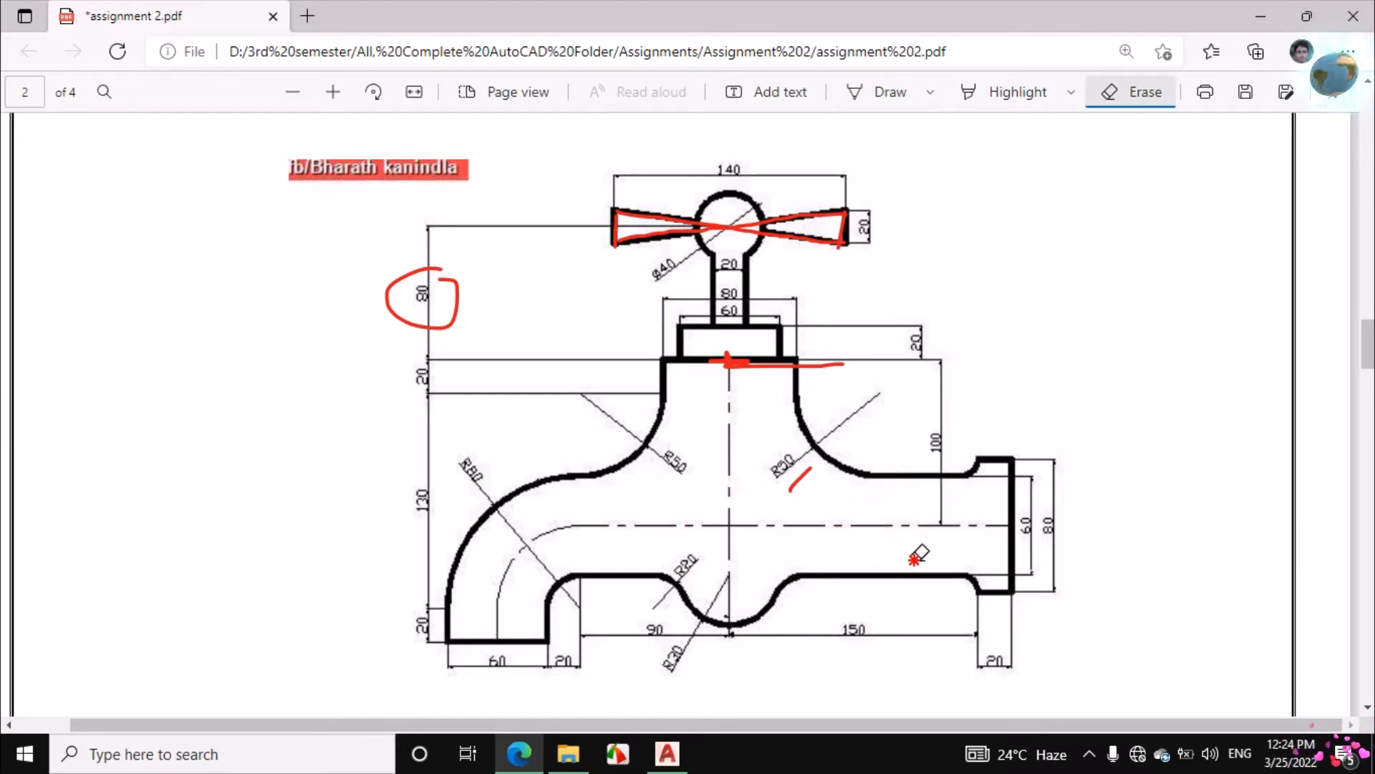
# Ink the short vertical from the centreline to the pipe's lower edge, trace that edge rightward, and underline and circle 150
pyautogui.click(887, 92)
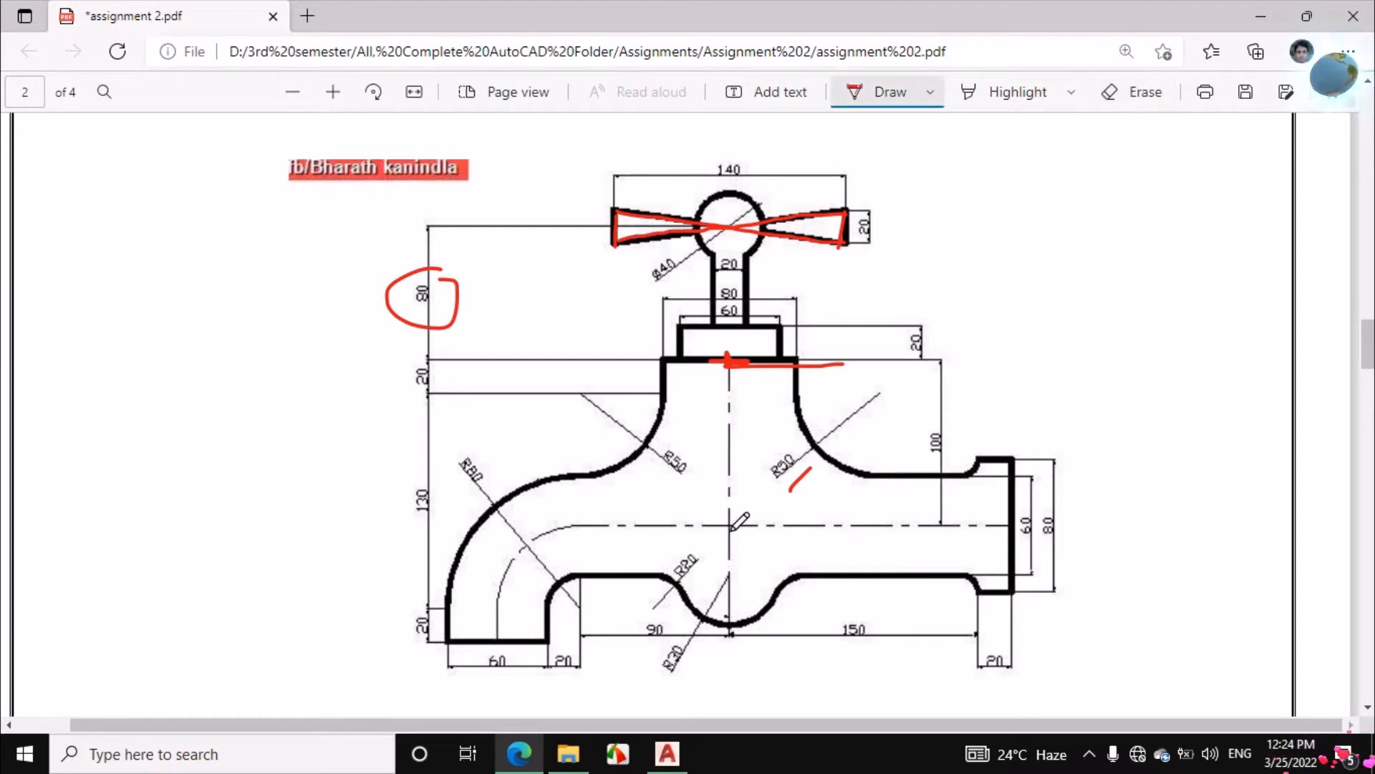
pyautogui.moveTo(732, 524); pyautogui.dragTo(735, 570)
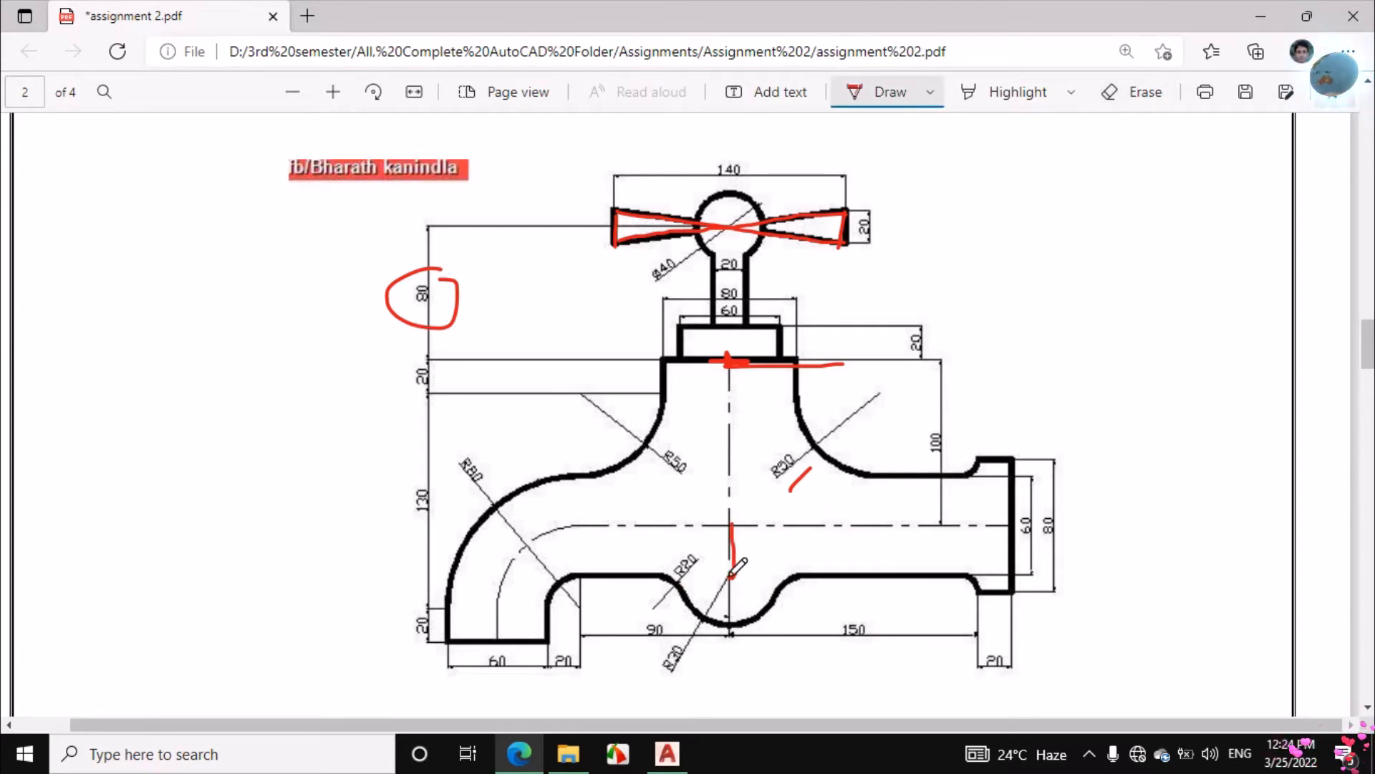
pyautogui.moveTo(729, 638); pyautogui.dragTo(974, 641)
pyautogui.moveTo(817, 631)
pyautogui.mouseDown()
pyautogui.moveTo(892, 613)
pyautogui.moveTo(826, 622)
pyautogui.mouseUp()
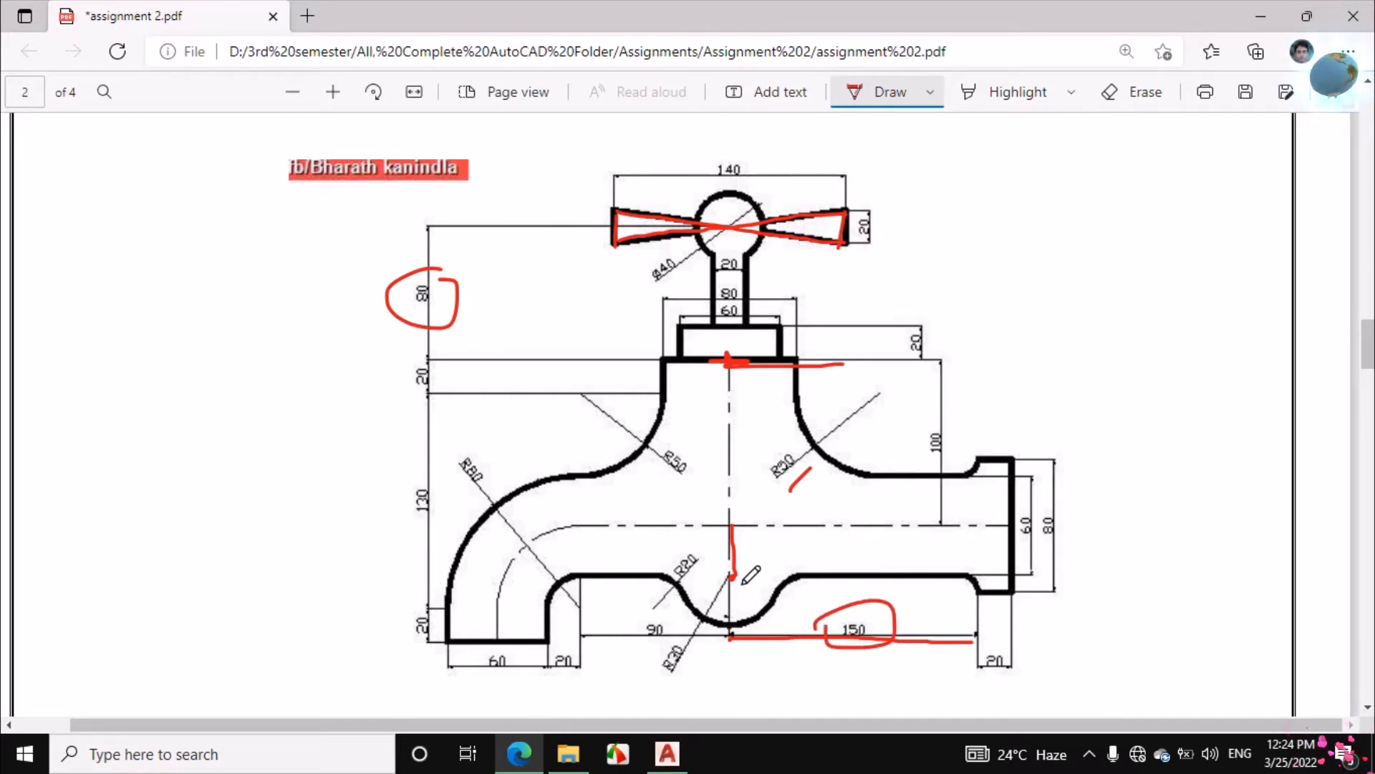
pyautogui.moveTo(732, 577); pyautogui.dragTo(949, 577)
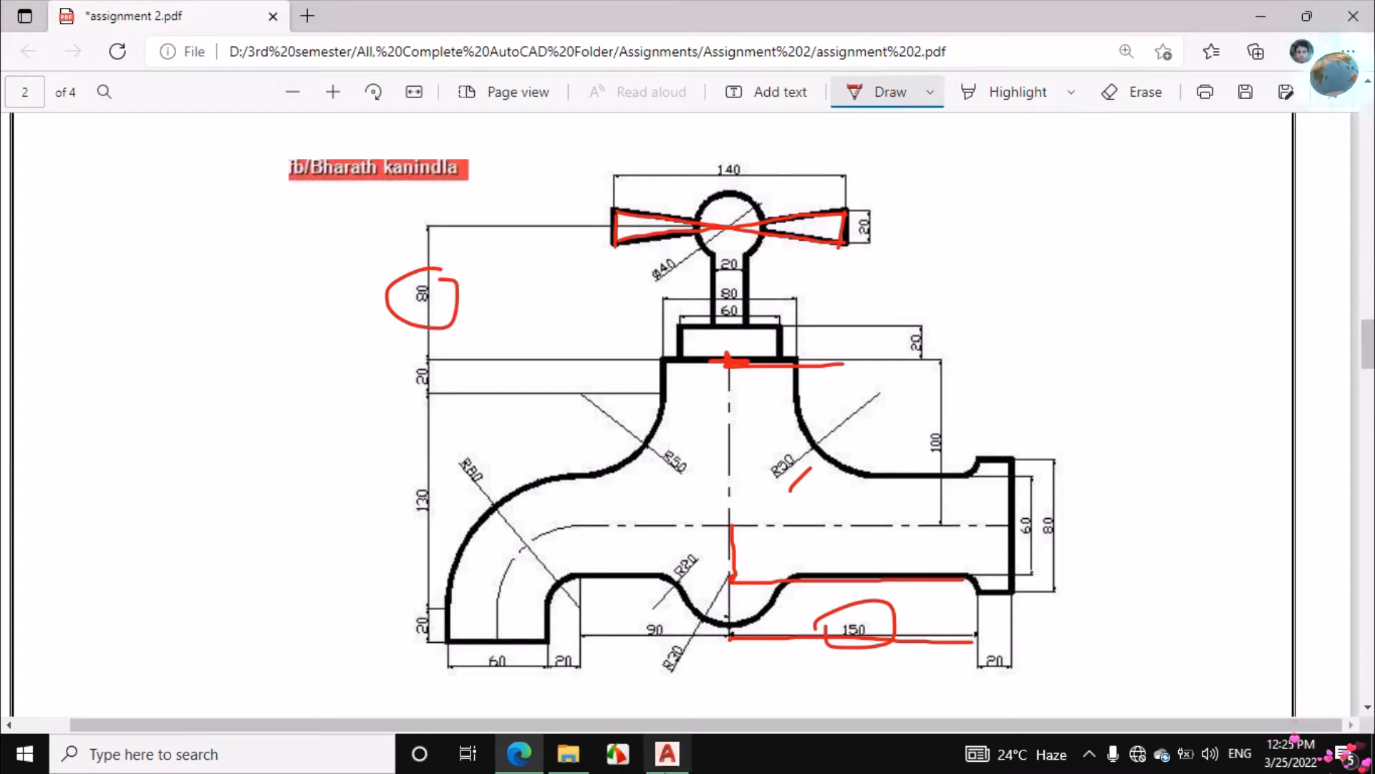
# Return to AutoCAD and draw a 150-unit horizontal line rightward from the lower end of the vertical centreline
pyautogui.click(667, 754)
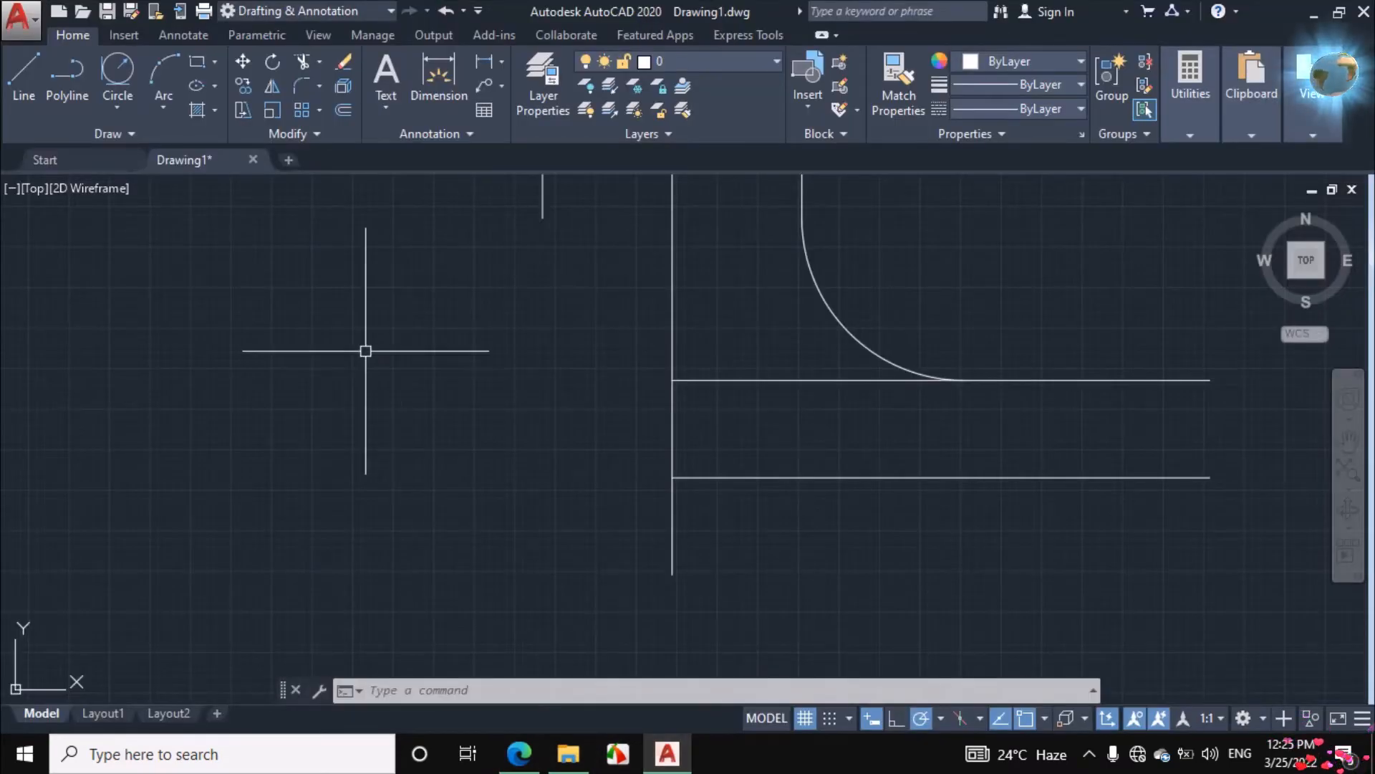
pyautogui.click(24, 79)
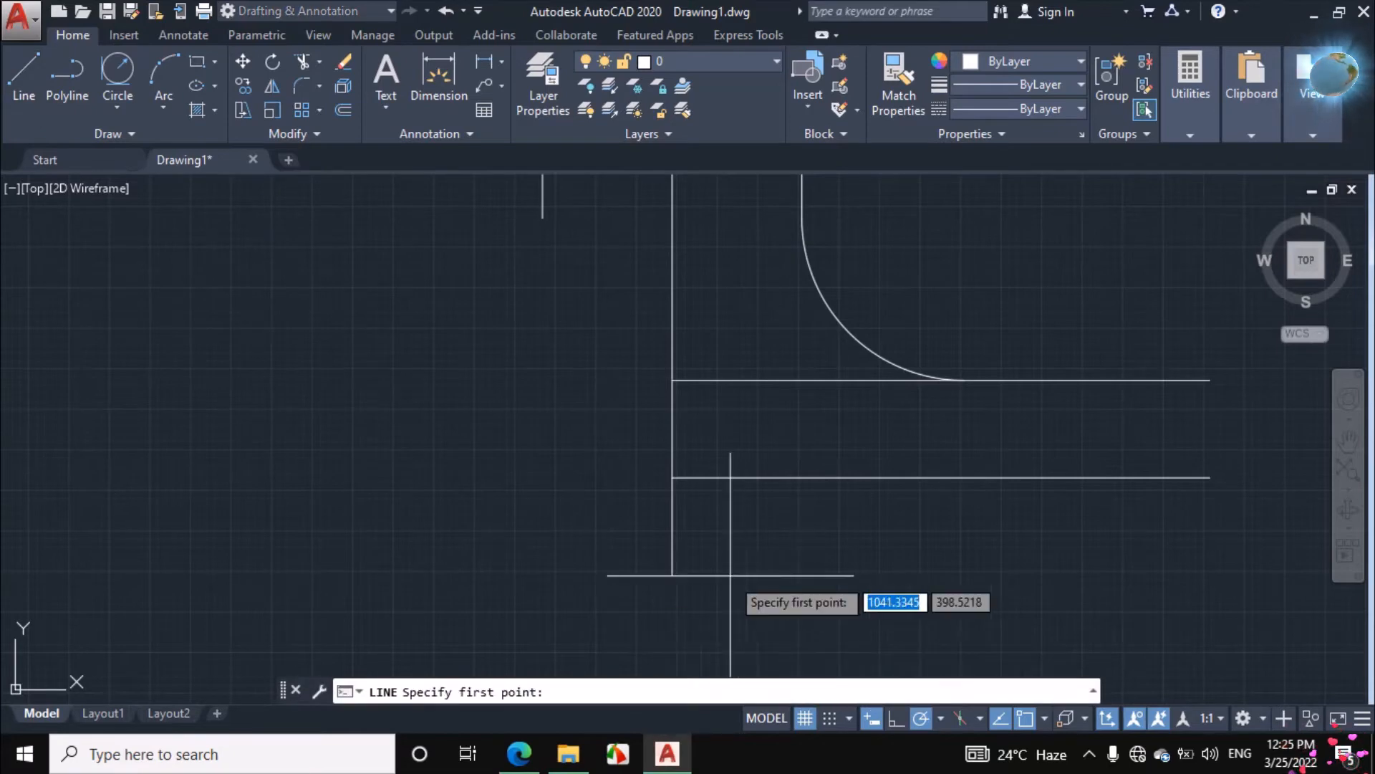
pyautogui.click(672, 574)
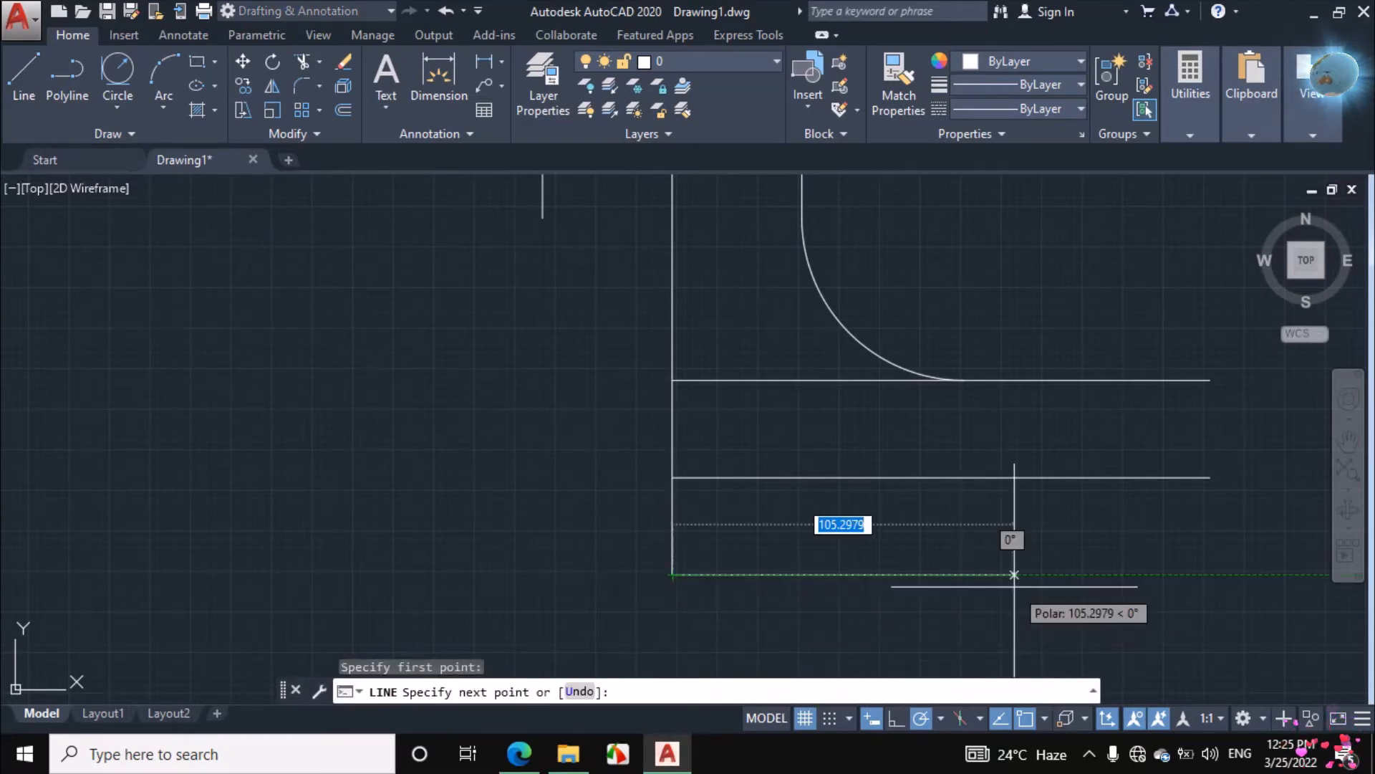
pyautogui.write('150')
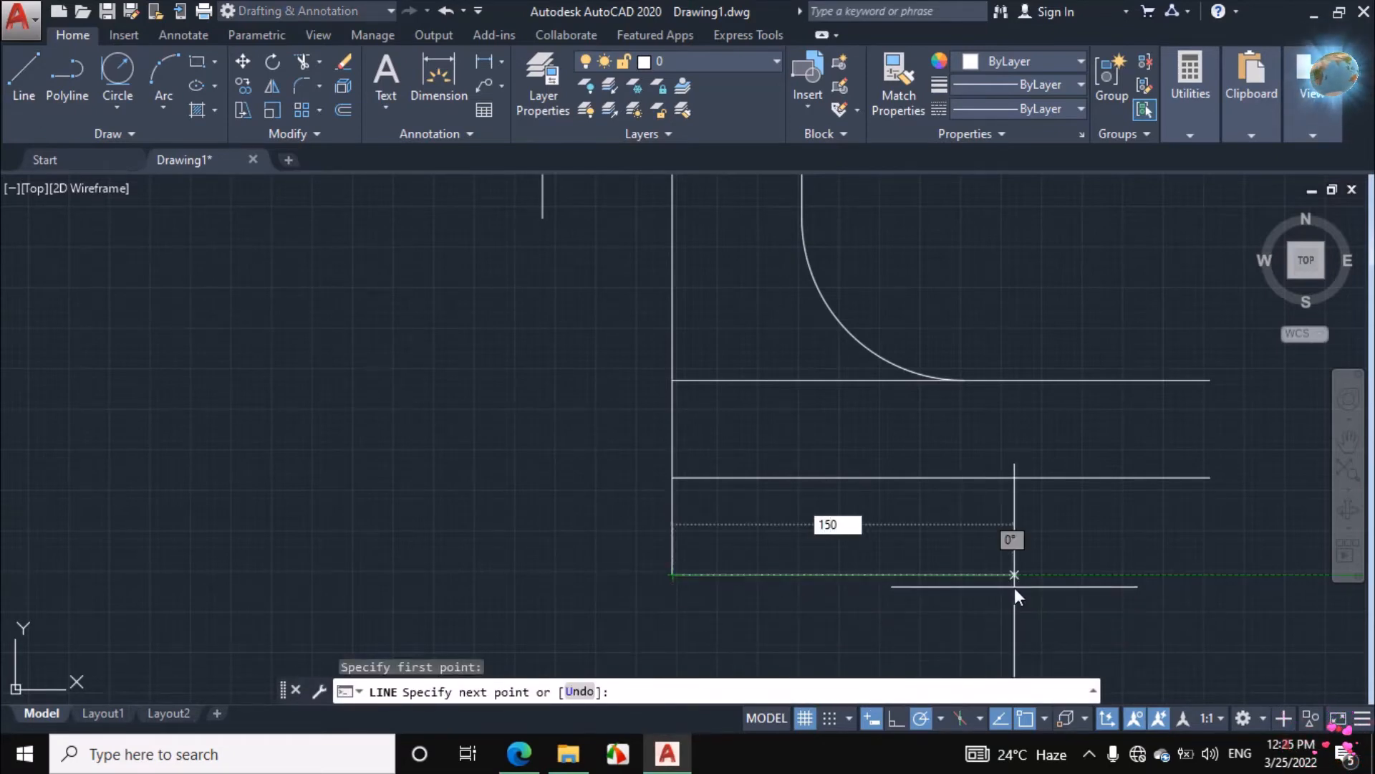
pyautogui.press('Return')
pyautogui.scroll(-4, 744, 568)
pyautogui.scroll(4, 966, 594)
pyautogui.rightClick(941, 496)
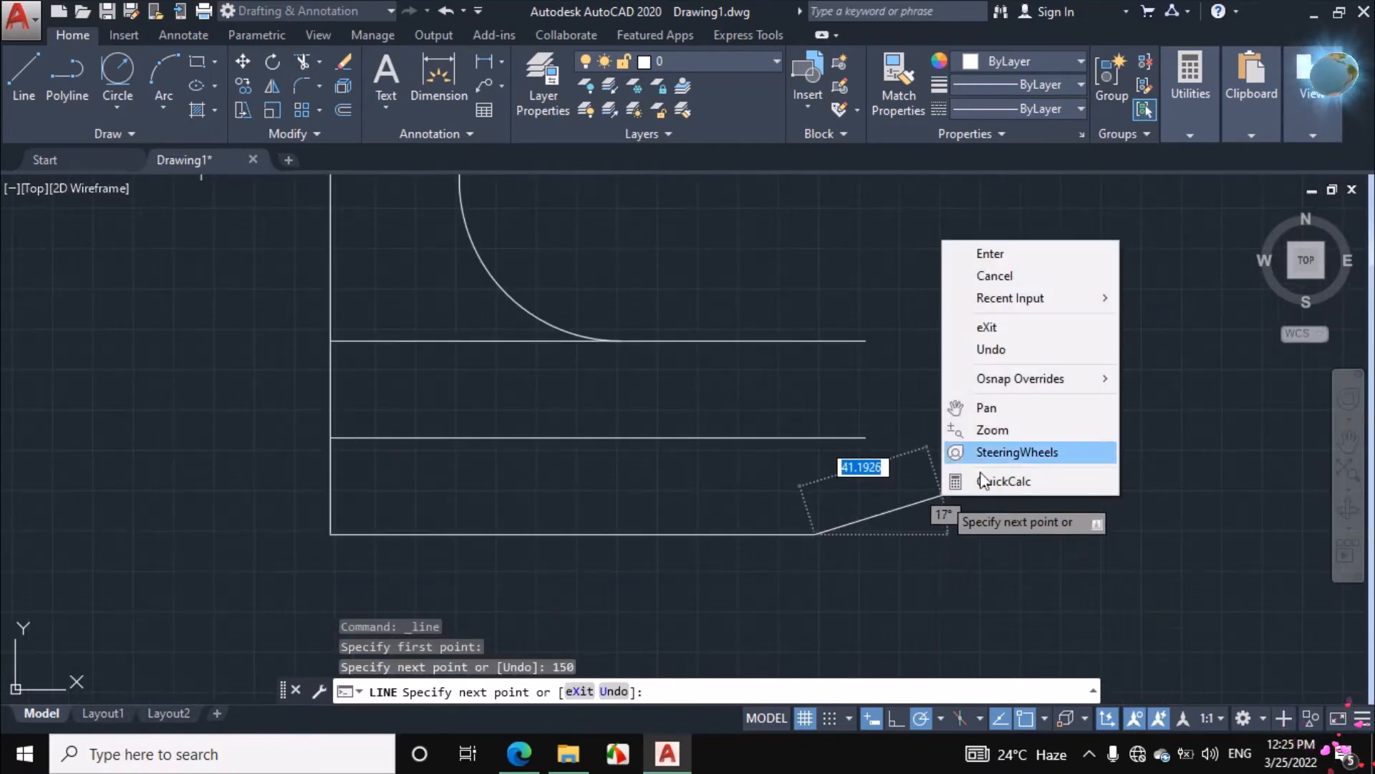
pyautogui.click(995, 275)
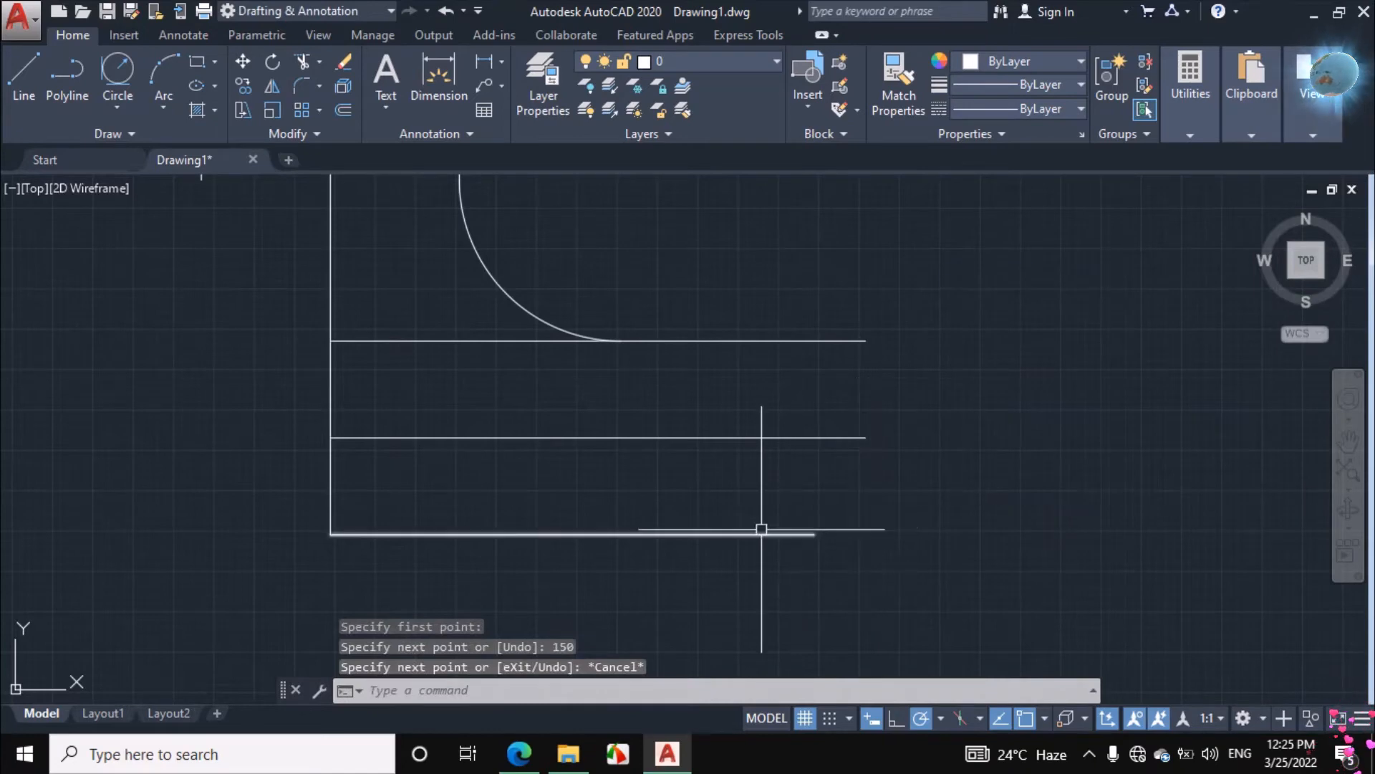
# Switch to the assignment PDF and ink the right pipe's edges and width, the flange's upper and lower edges, and circles around 60 and 80
pyautogui.click(520, 753)
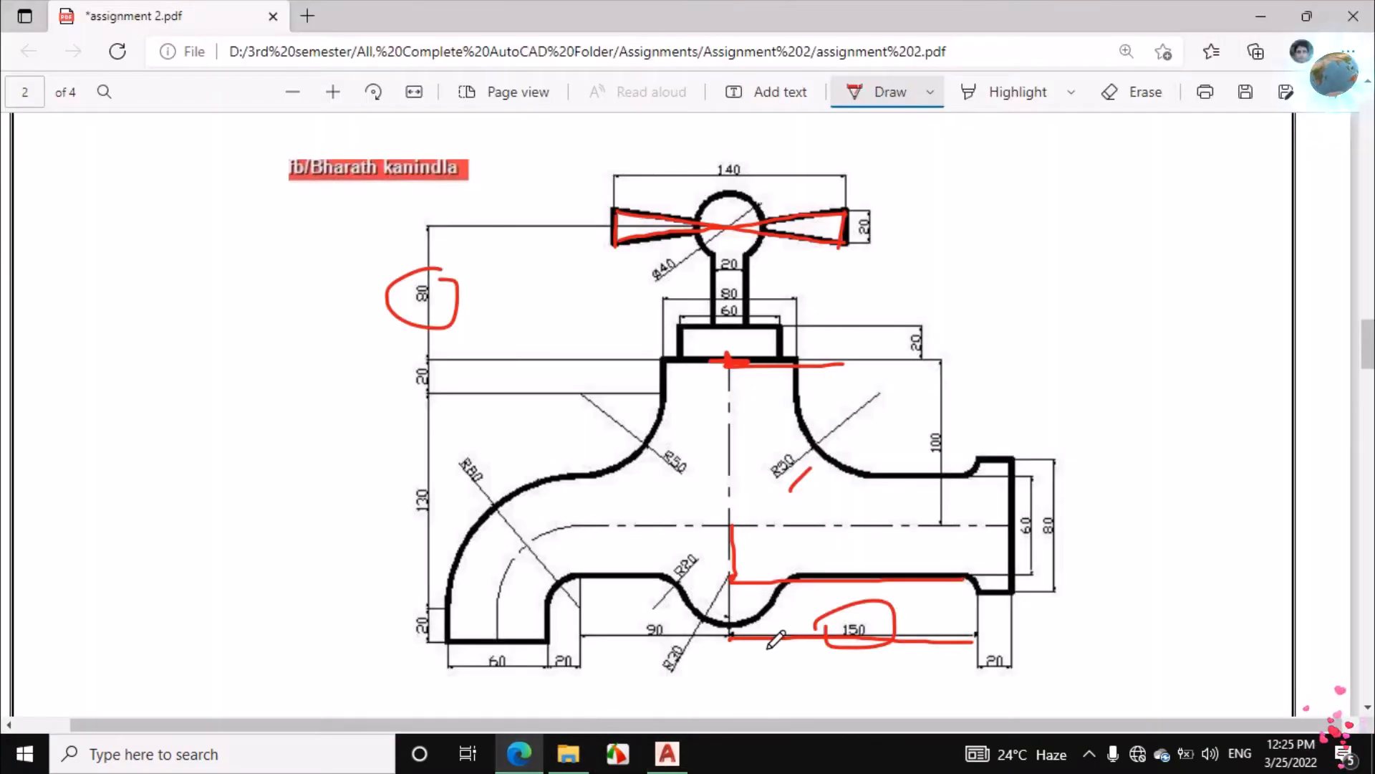
pyautogui.moveTo(960, 576); pyautogui.dragTo(967, 575)
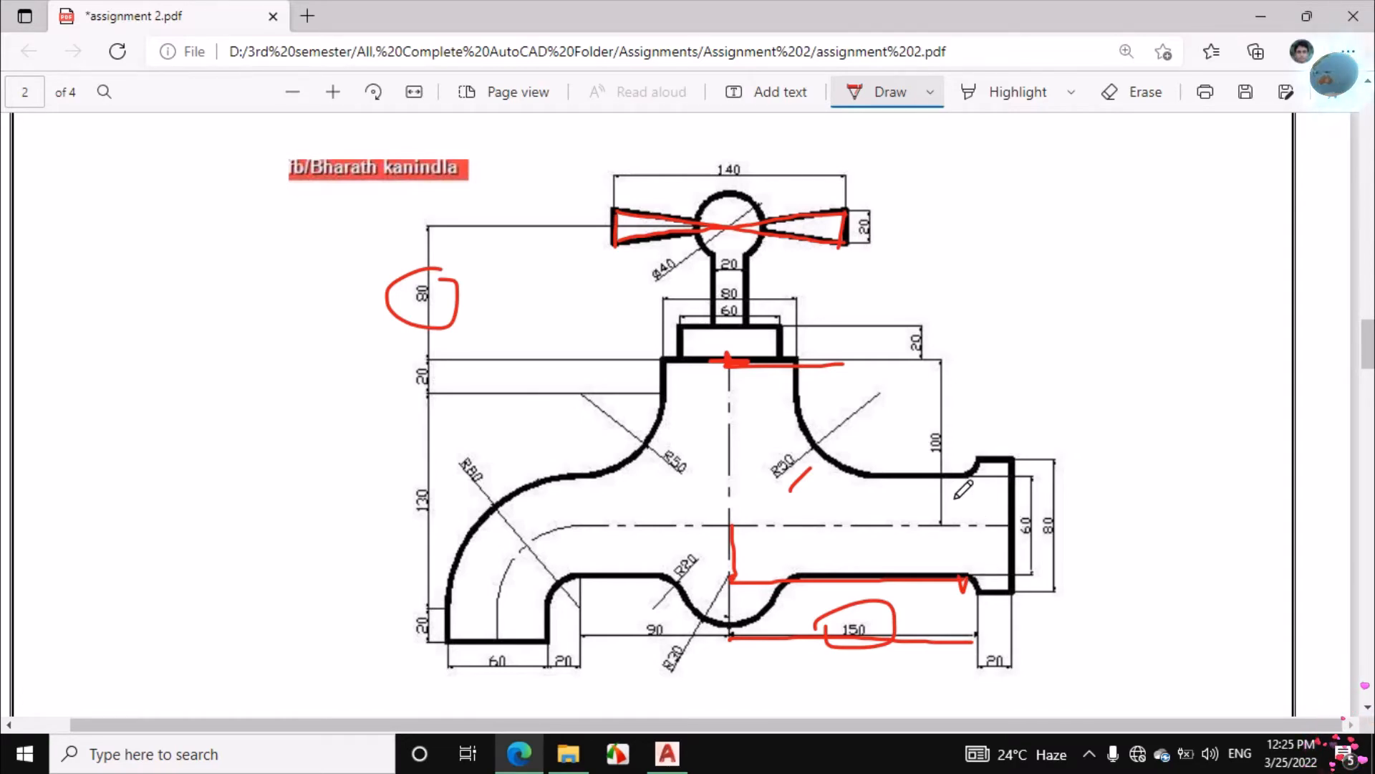
pyautogui.moveTo(958, 478); pyautogui.dragTo(897, 477)
pyautogui.moveTo(920, 573); pyautogui.dragTo(879, 576)
pyautogui.moveTo(931, 478); pyautogui.dragTo(925, 578)
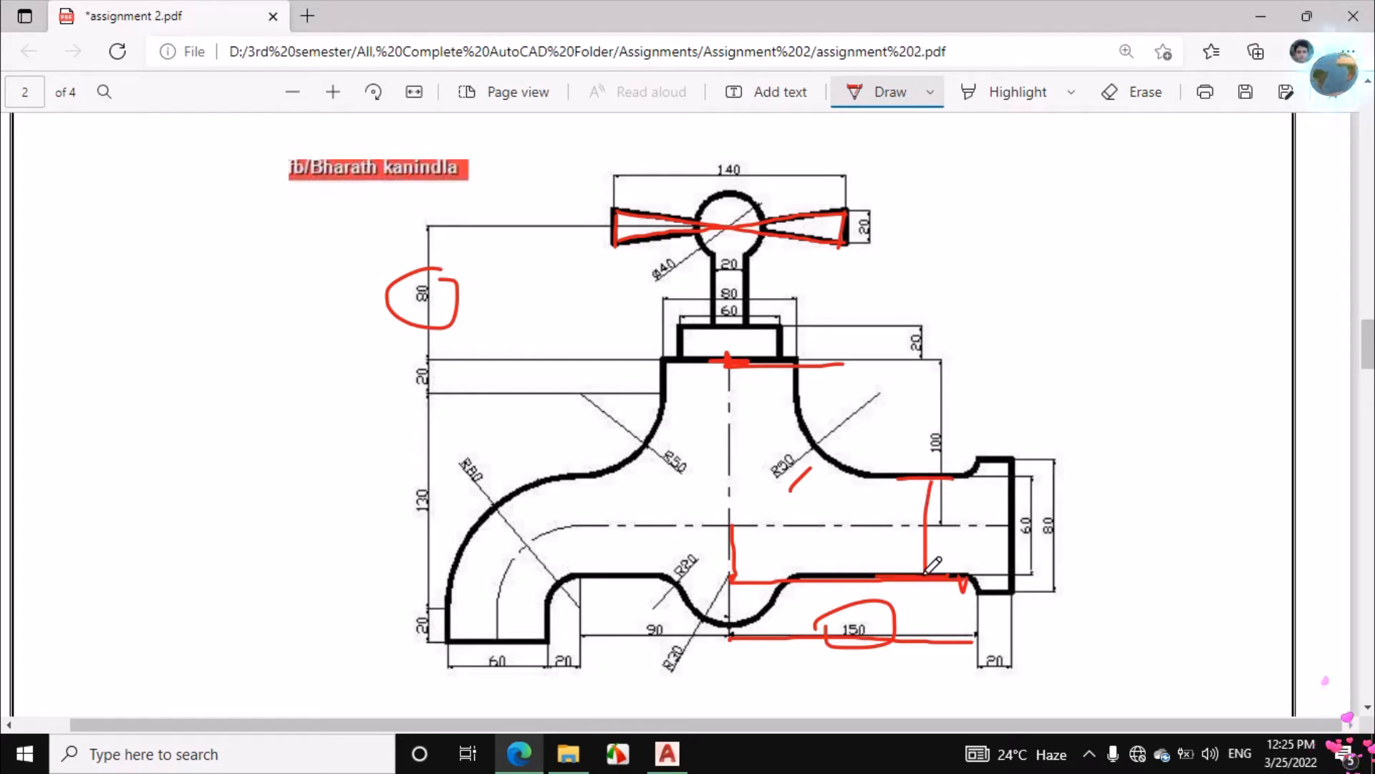
pyautogui.moveTo(1025, 502)
pyautogui.mouseDown()
pyautogui.moveTo(994, 544)
pyautogui.moveTo(1036, 531)
pyautogui.moveTo(1018, 461)
pyautogui.mouseUp()
pyautogui.moveTo(975, 592); pyautogui.dragTo(1028, 591)
pyautogui.moveTo(1044, 482)
pyautogui.mouseDown()
pyautogui.moveTo(1059, 548)
pyautogui.moveTo(1067, 533)
pyautogui.mouseUp()
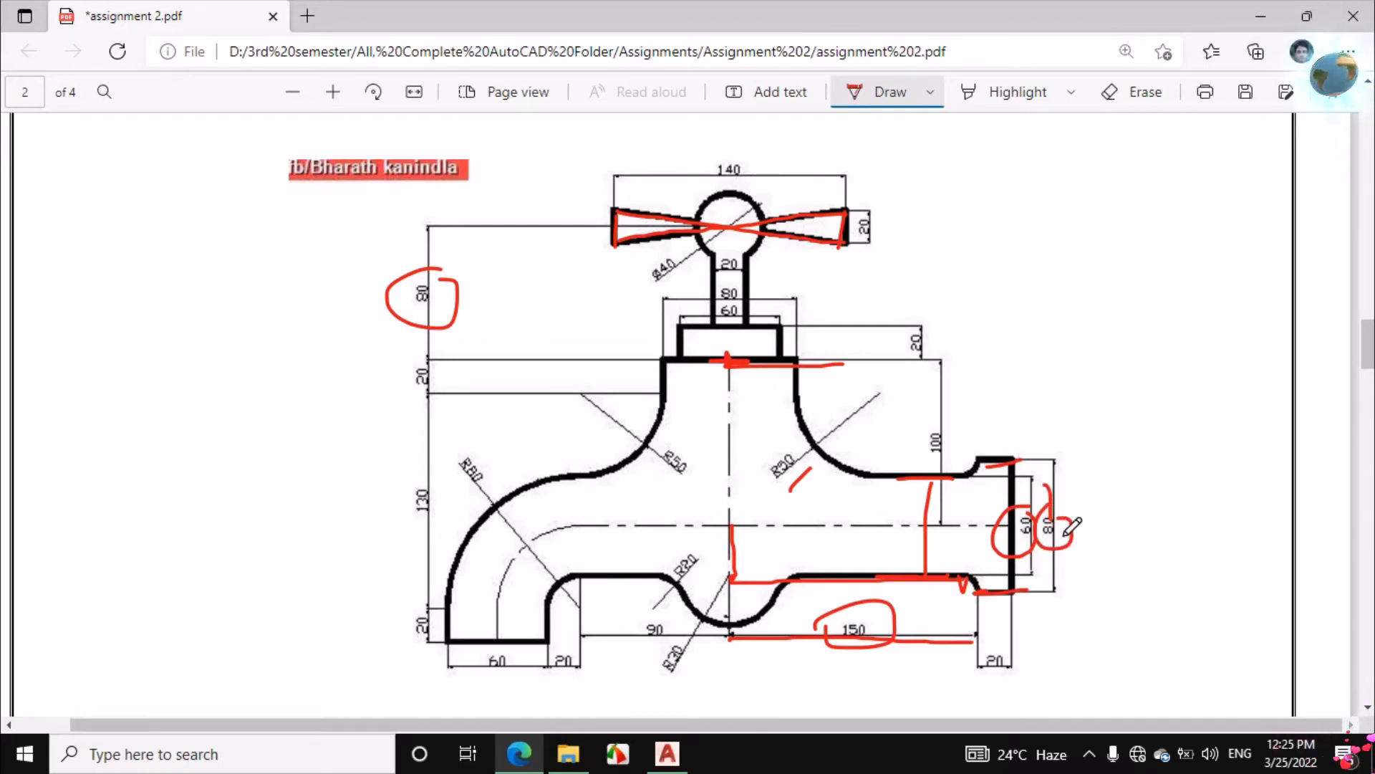
# Erase the ink circles around the 60 and 80 dimensions and ink the short vertical steps at the flange's inner side
pyautogui.click(1136, 93)
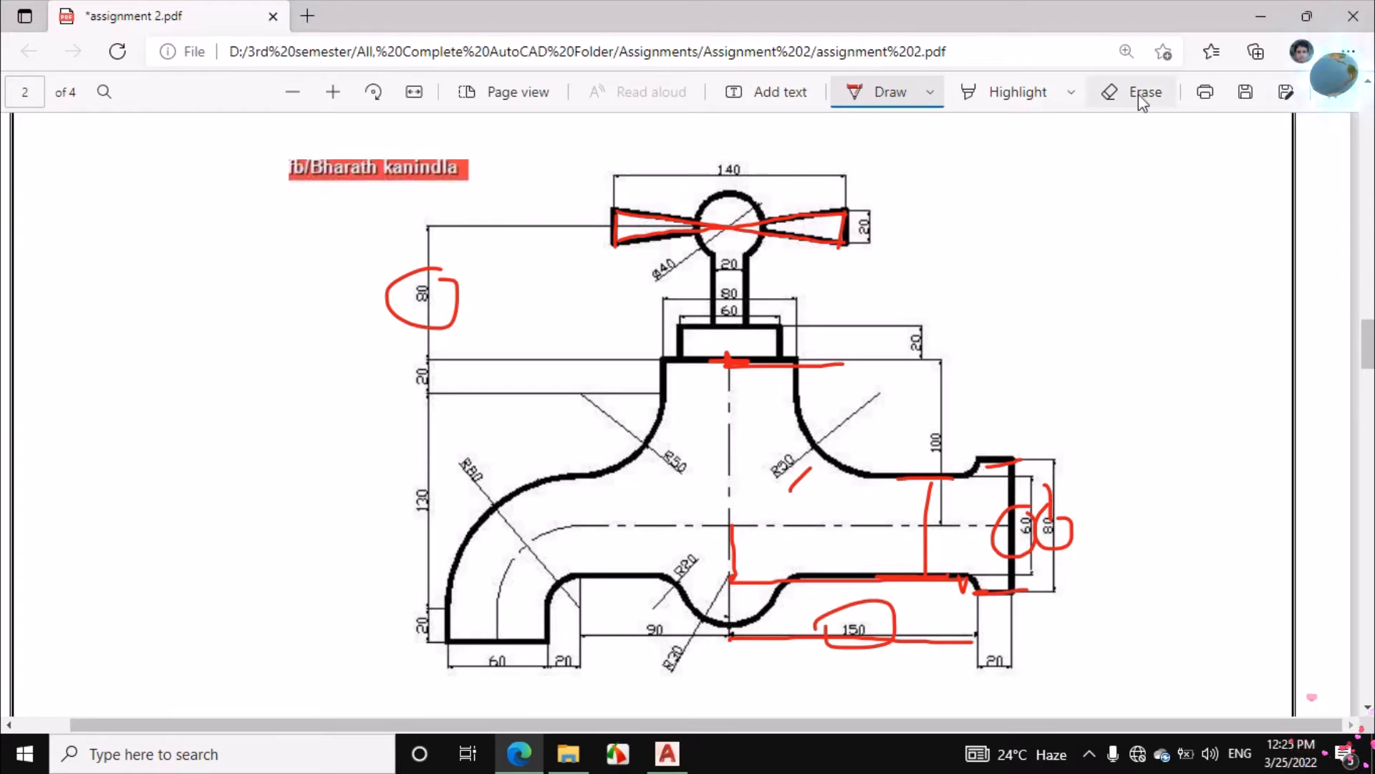
pyautogui.click(1029, 519)
pyautogui.moveTo(1025, 527); pyautogui.dragTo(1036, 502)
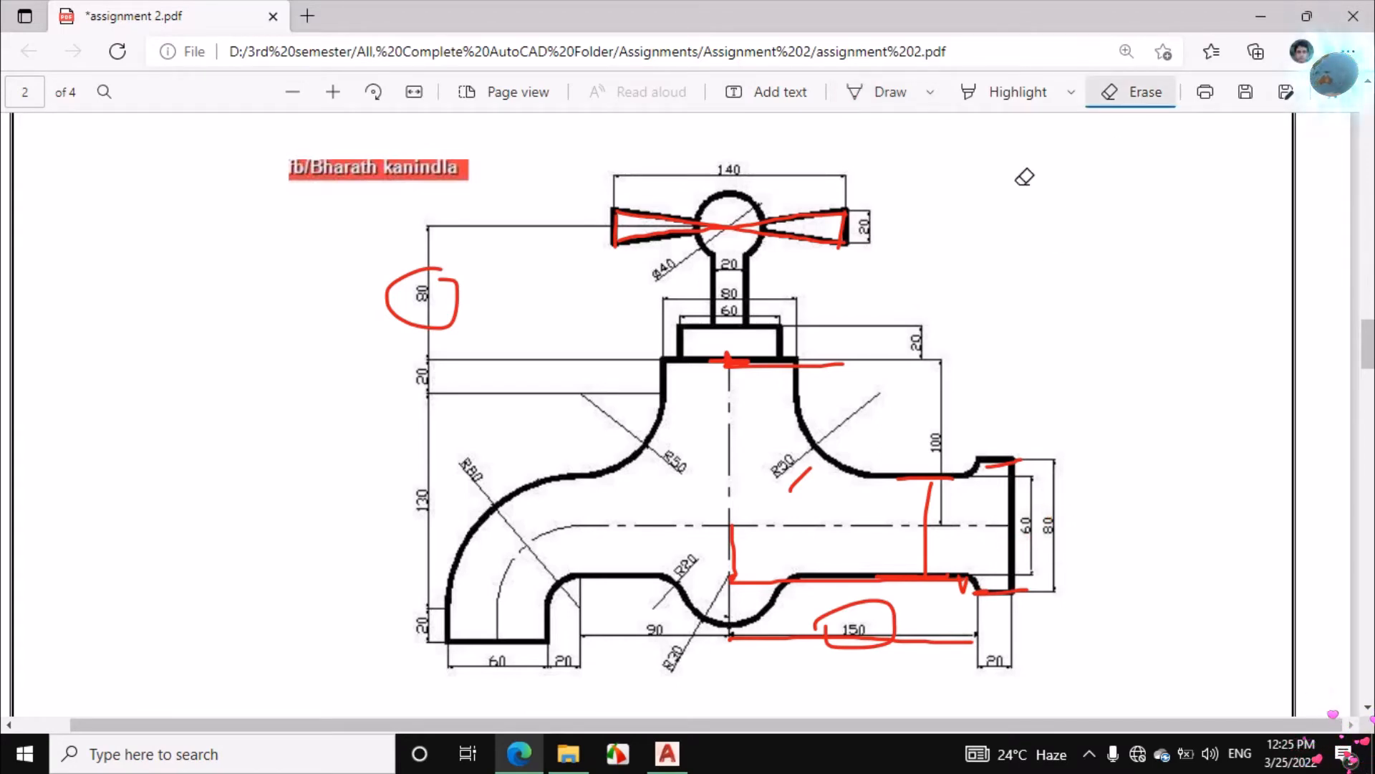
pyautogui.click(888, 92)
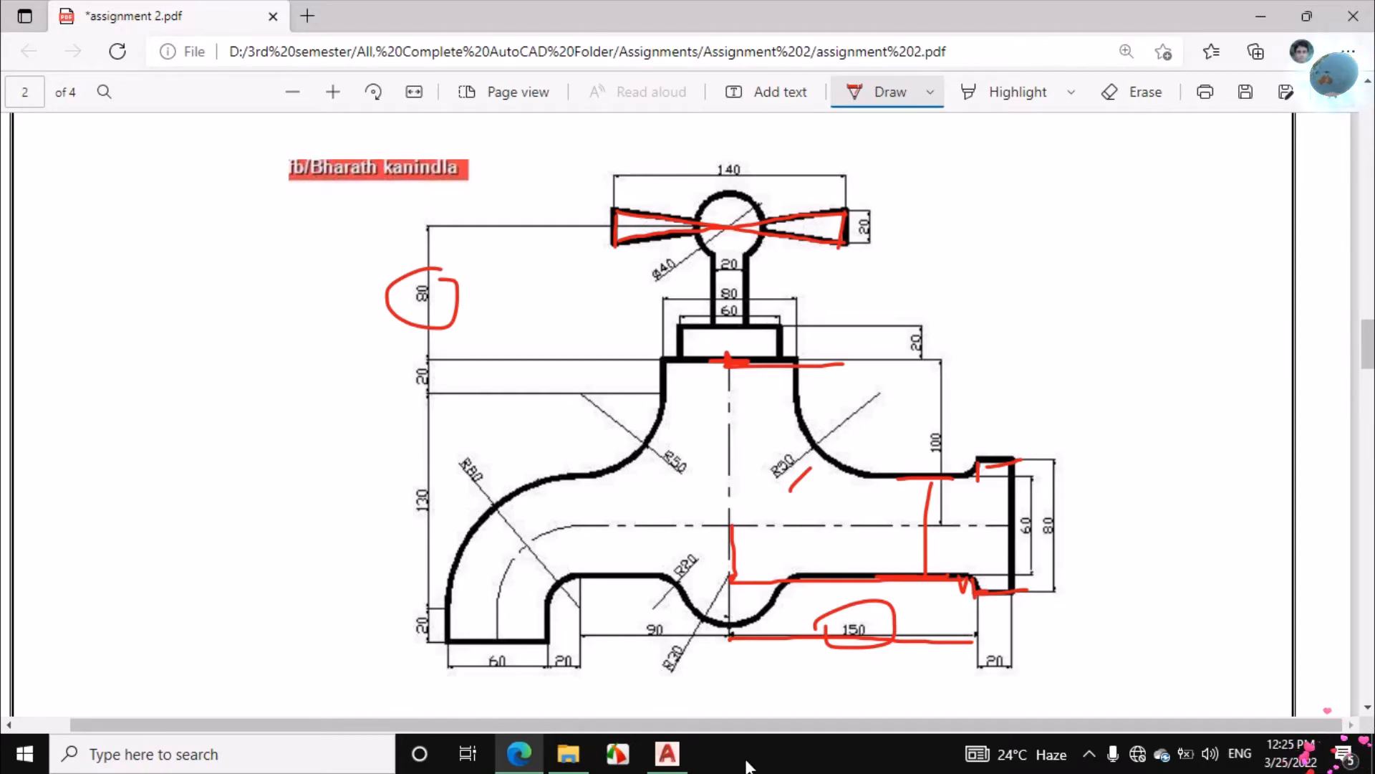
# Return to AutoCAD and draw a line 10 units downward from the right end of the pipe's lower edge
pyautogui.click(667, 754)
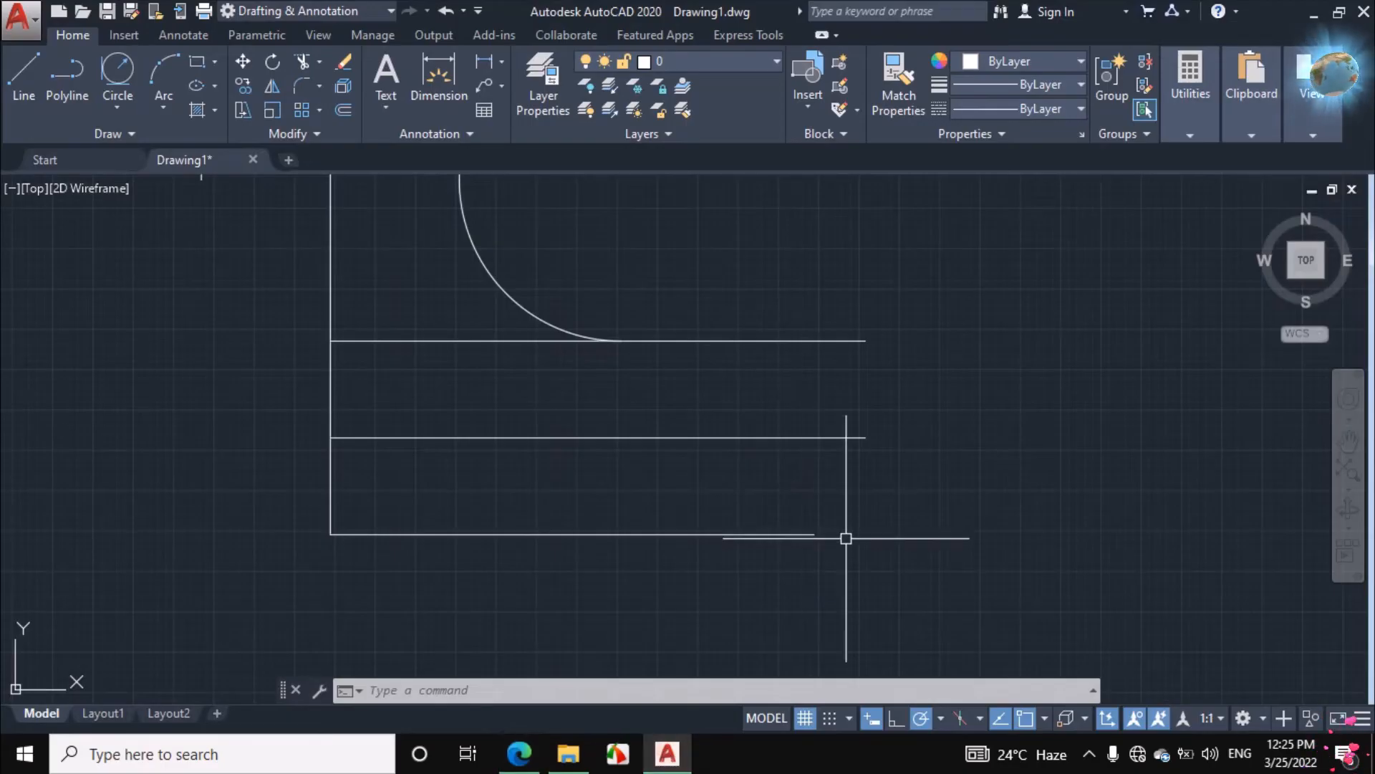
pyautogui.click(24, 71)
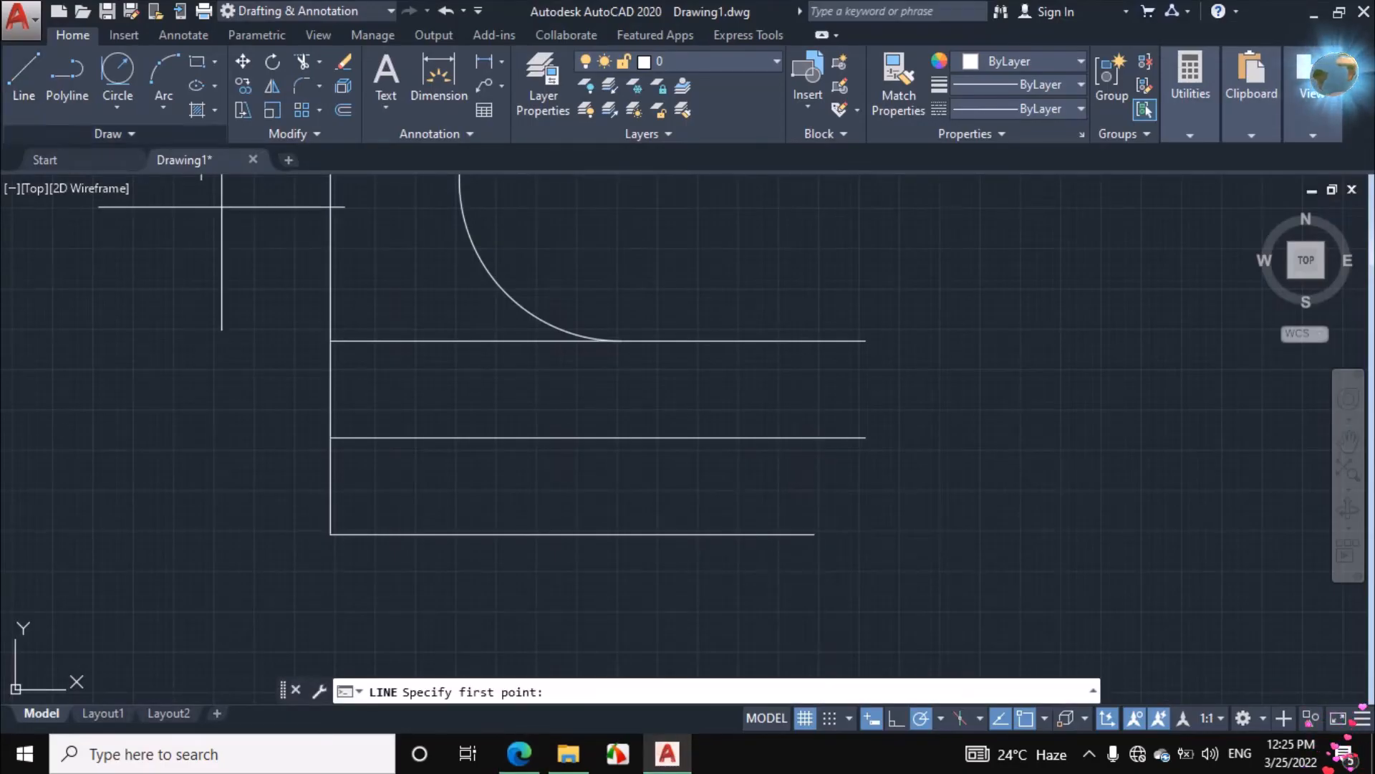
pyautogui.click(813, 534)
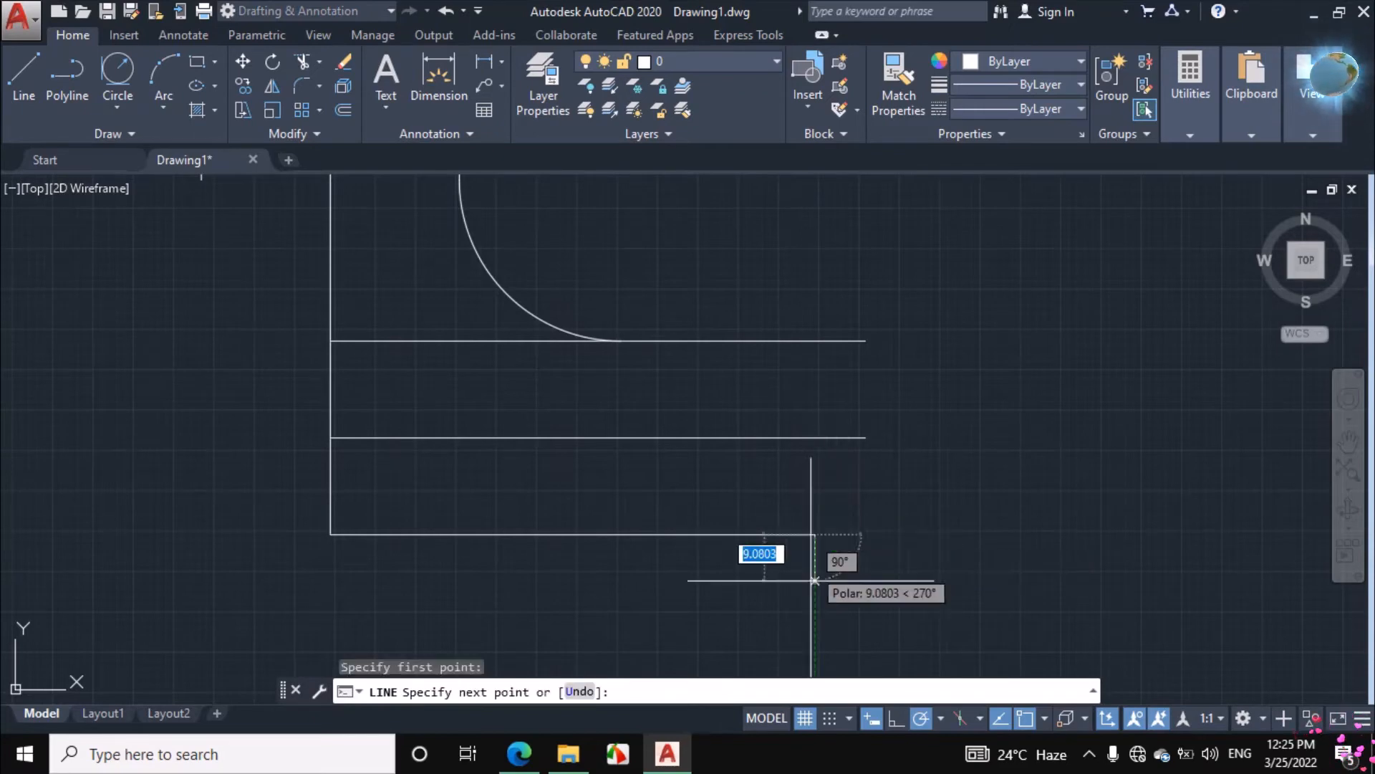
pyautogui.write('10')
pyautogui.press('Return')
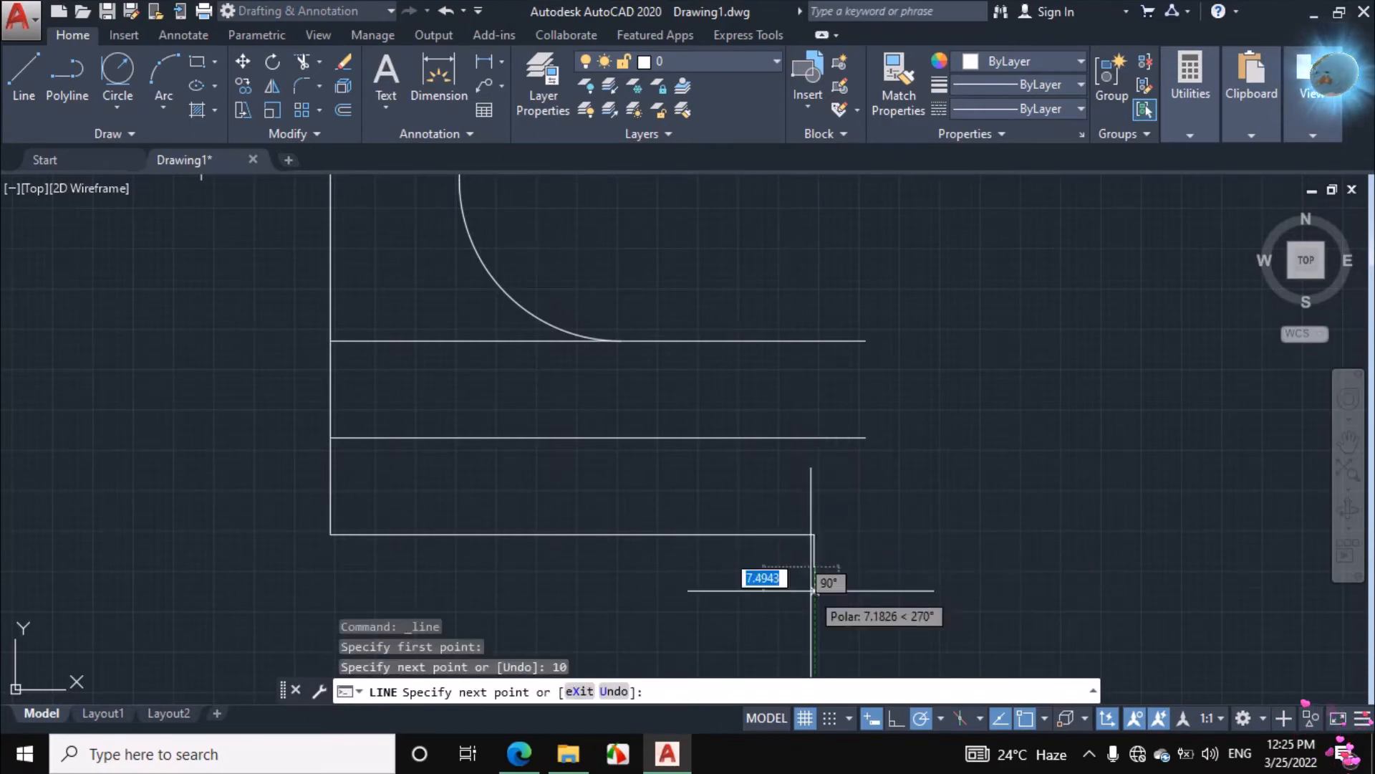
# Underline the flange's 20 width in the assignment PDF, and continue the AutoCAD line 20 units to the right
pyautogui.click(520, 754)
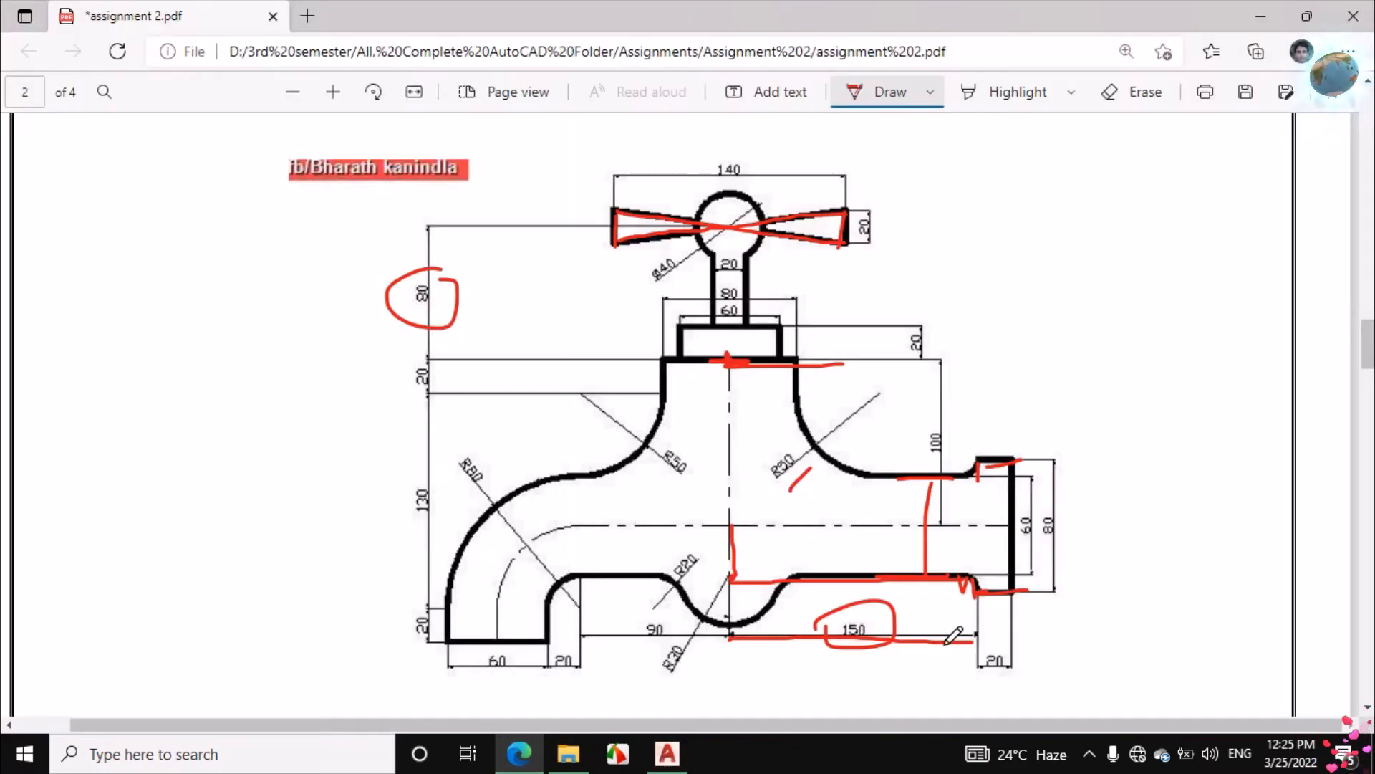
pyautogui.moveTo(975, 677); pyautogui.dragTo(1031, 678)
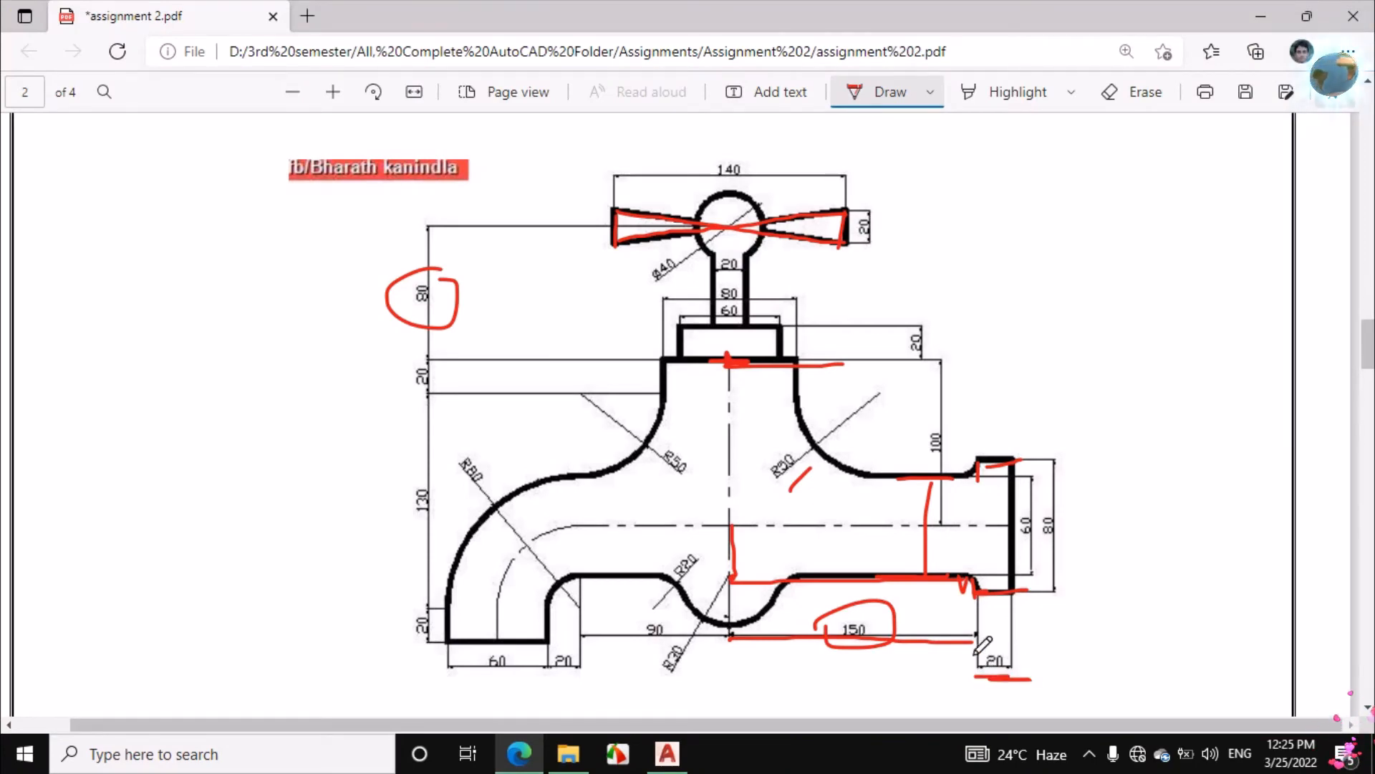
pyautogui.click(667, 753)
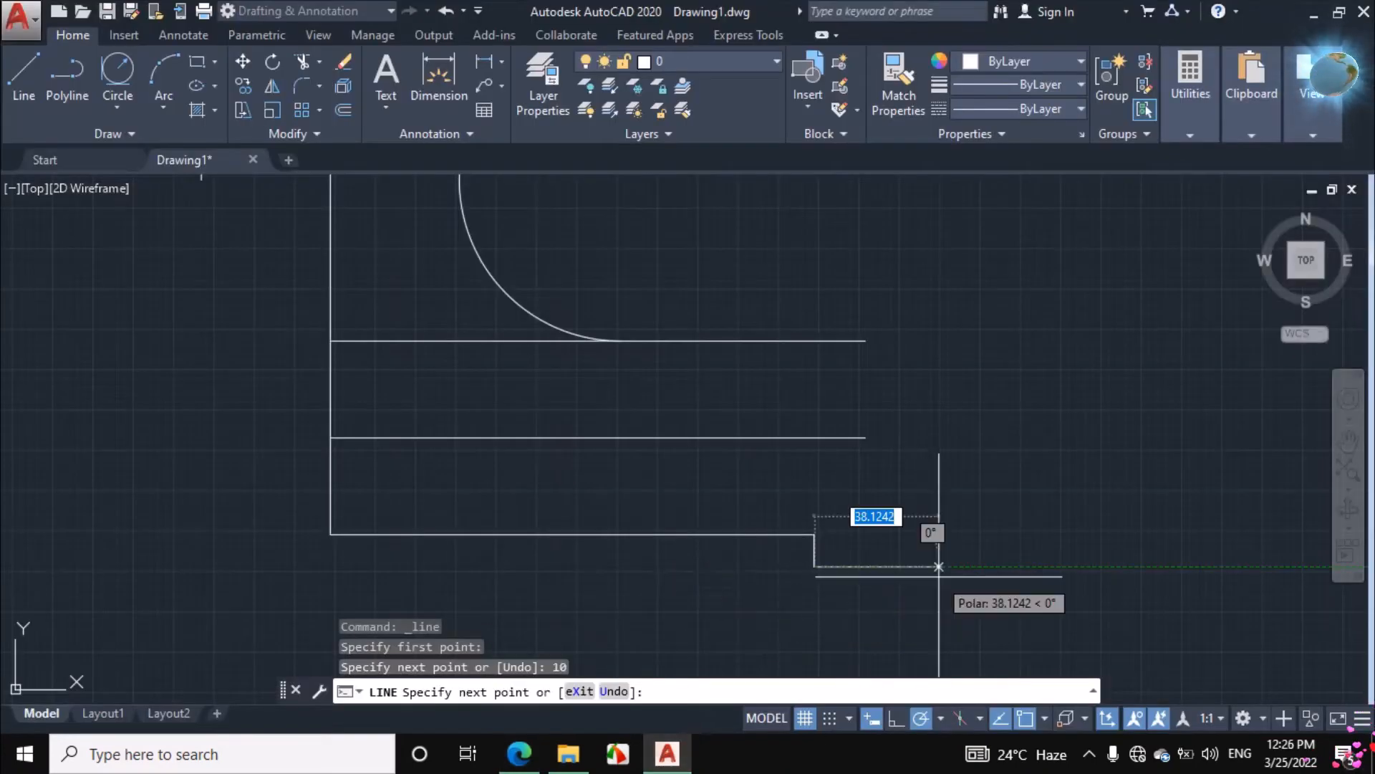
pyautogui.write('20')
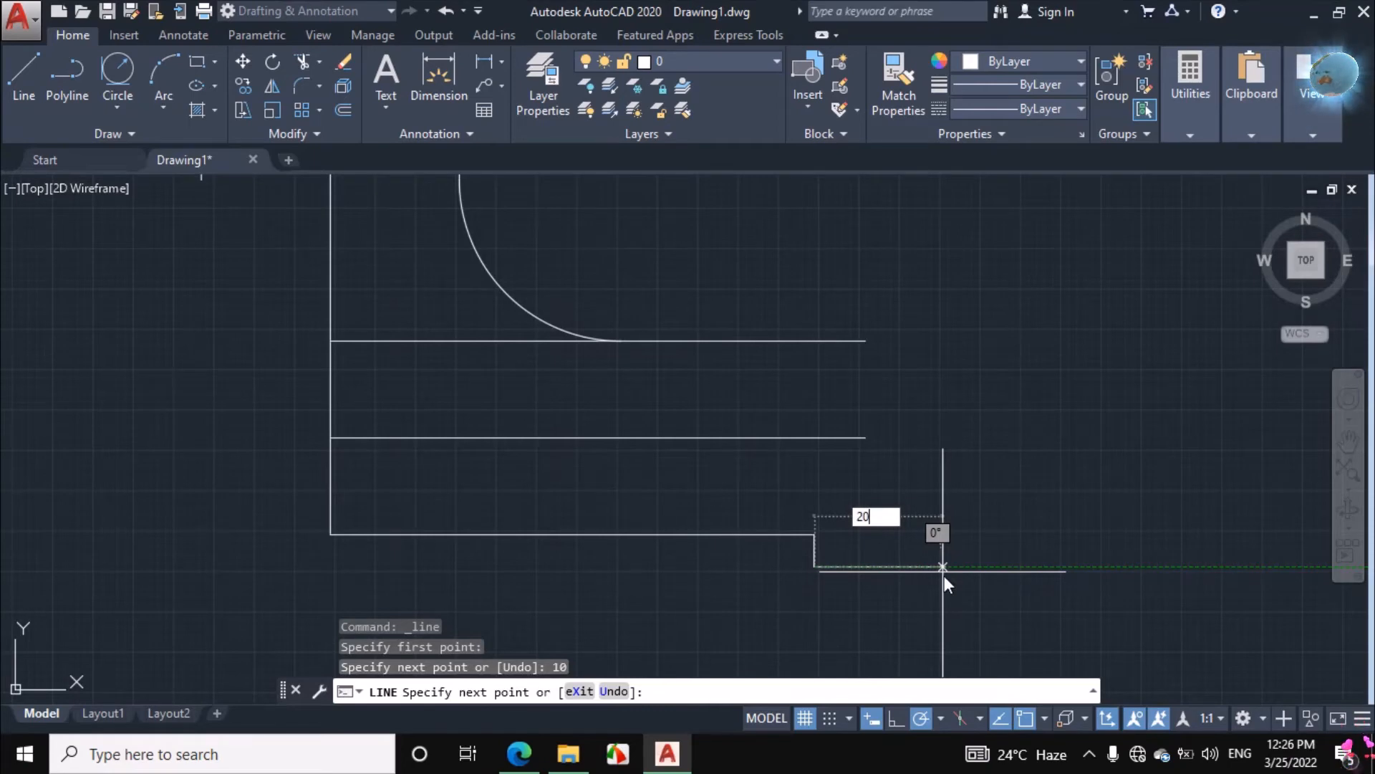
pyautogui.press('Return')
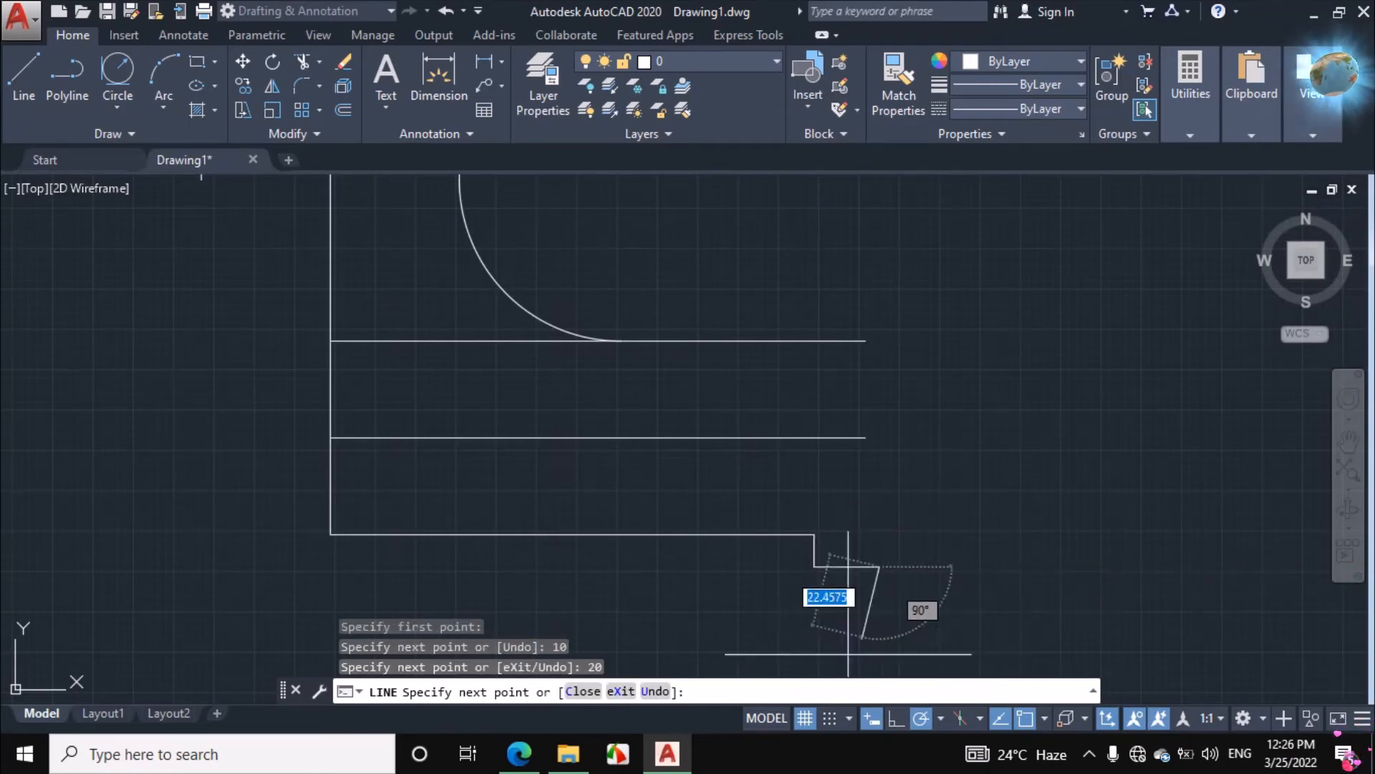
# Check the flange height in the assignment PDF, and continue the AutoCAD line 80 units straight up
pyautogui.click(537, 753)
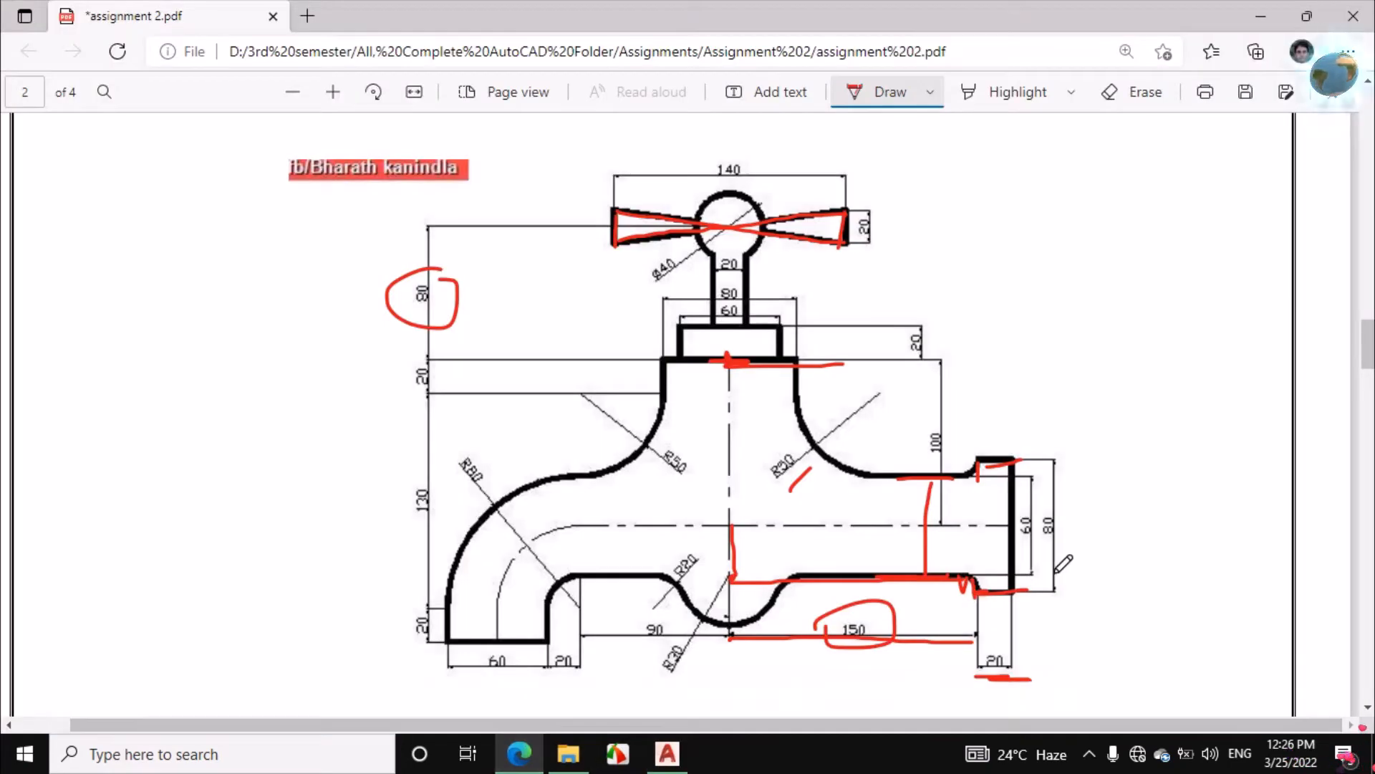
pyautogui.click(667, 754)
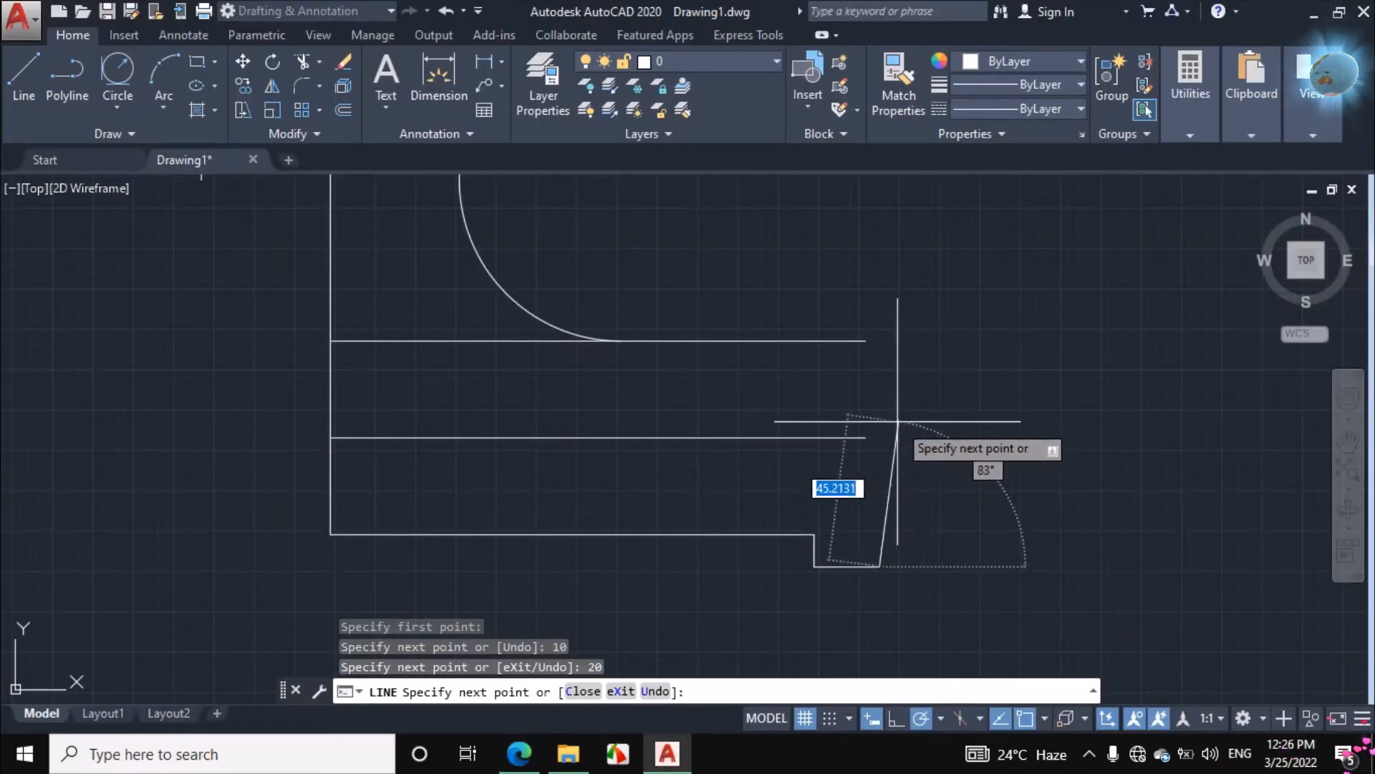
pyautogui.write('80')
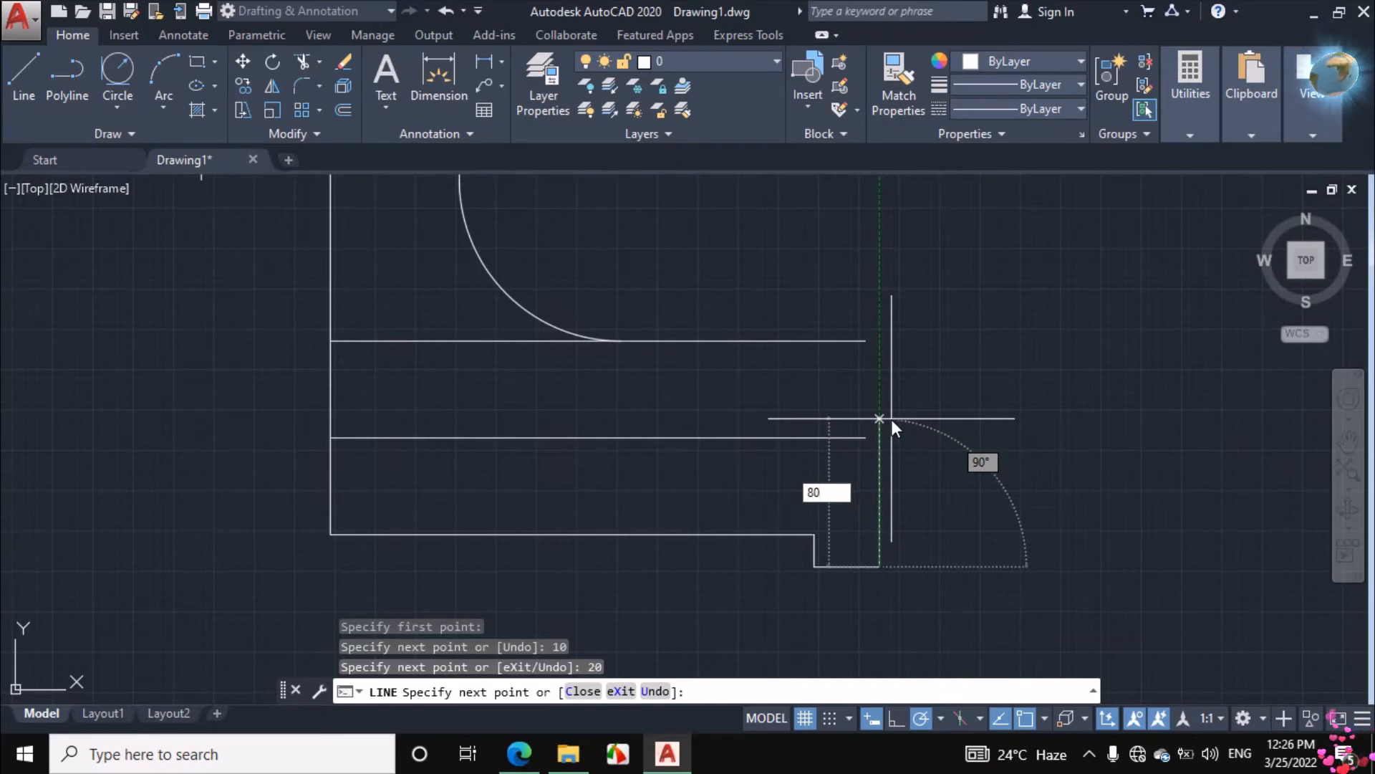
pyautogui.press('Return')
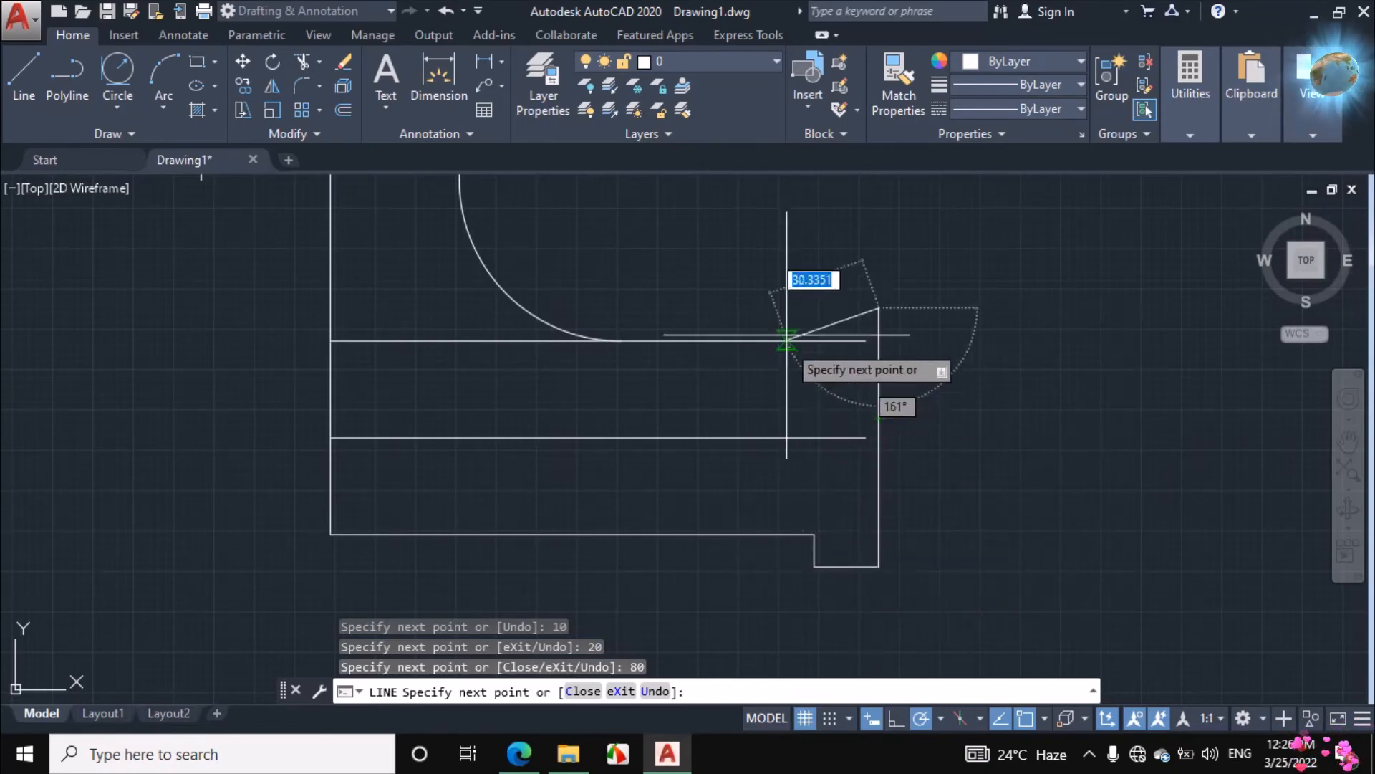
# Continue the flange outline 20 units to the left and straight down to the pipe's upper edge, ending the line there
pyautogui.write('20')
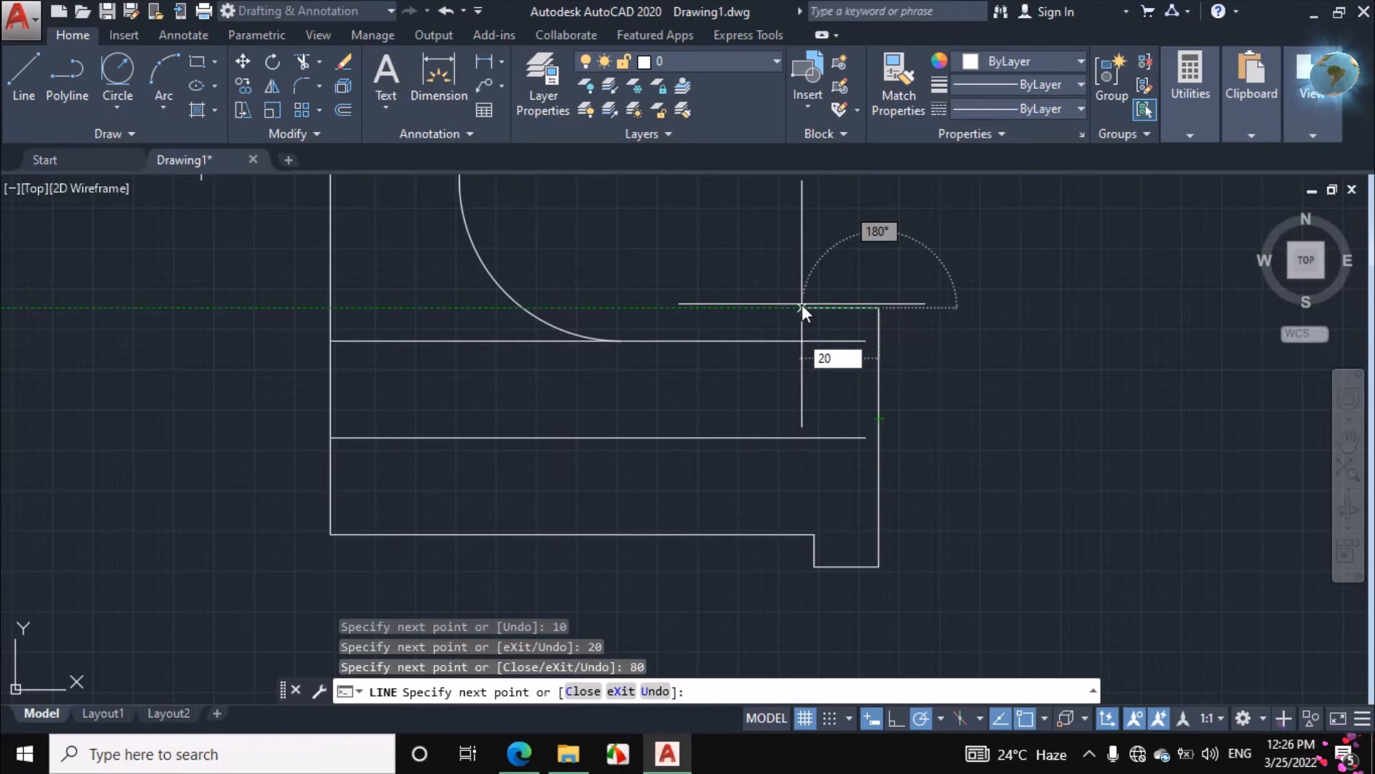
pyautogui.press('Return')
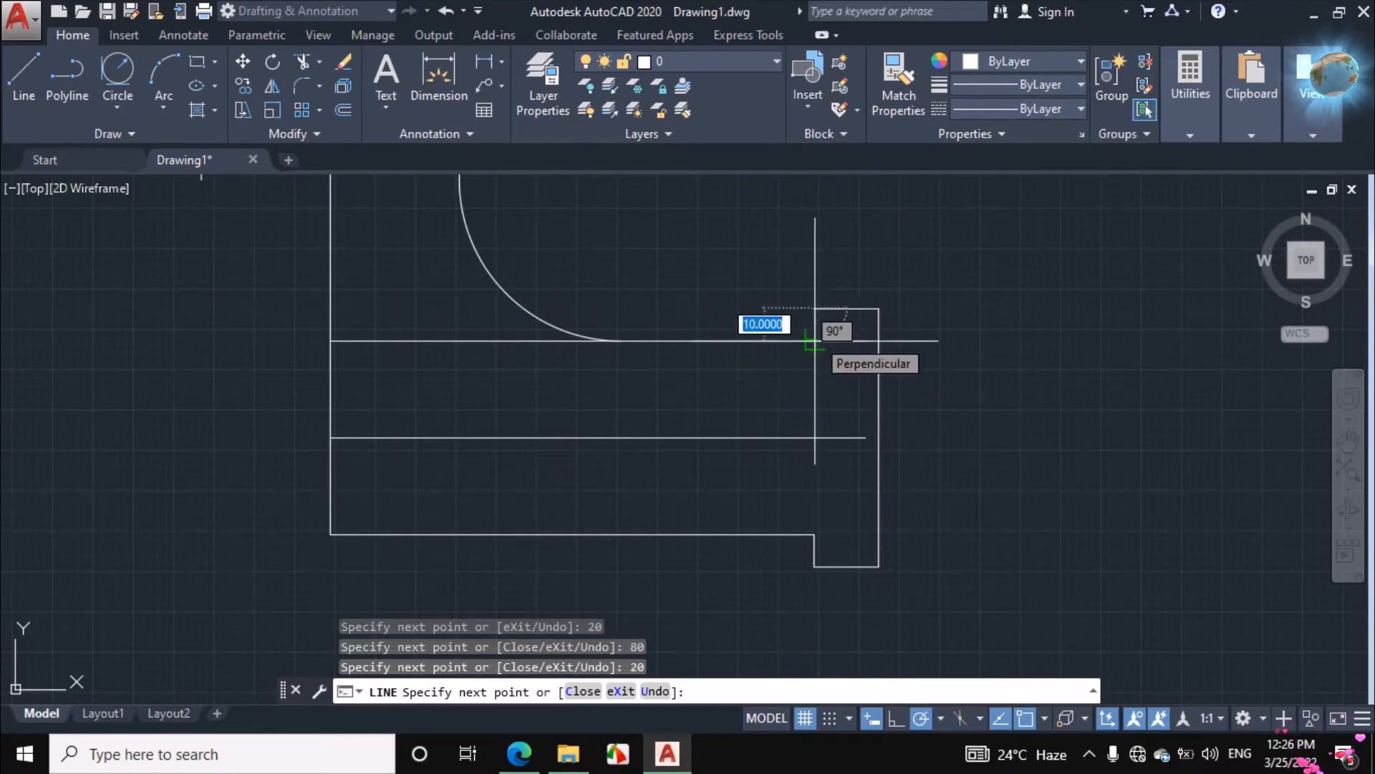
pyautogui.click(815, 340)
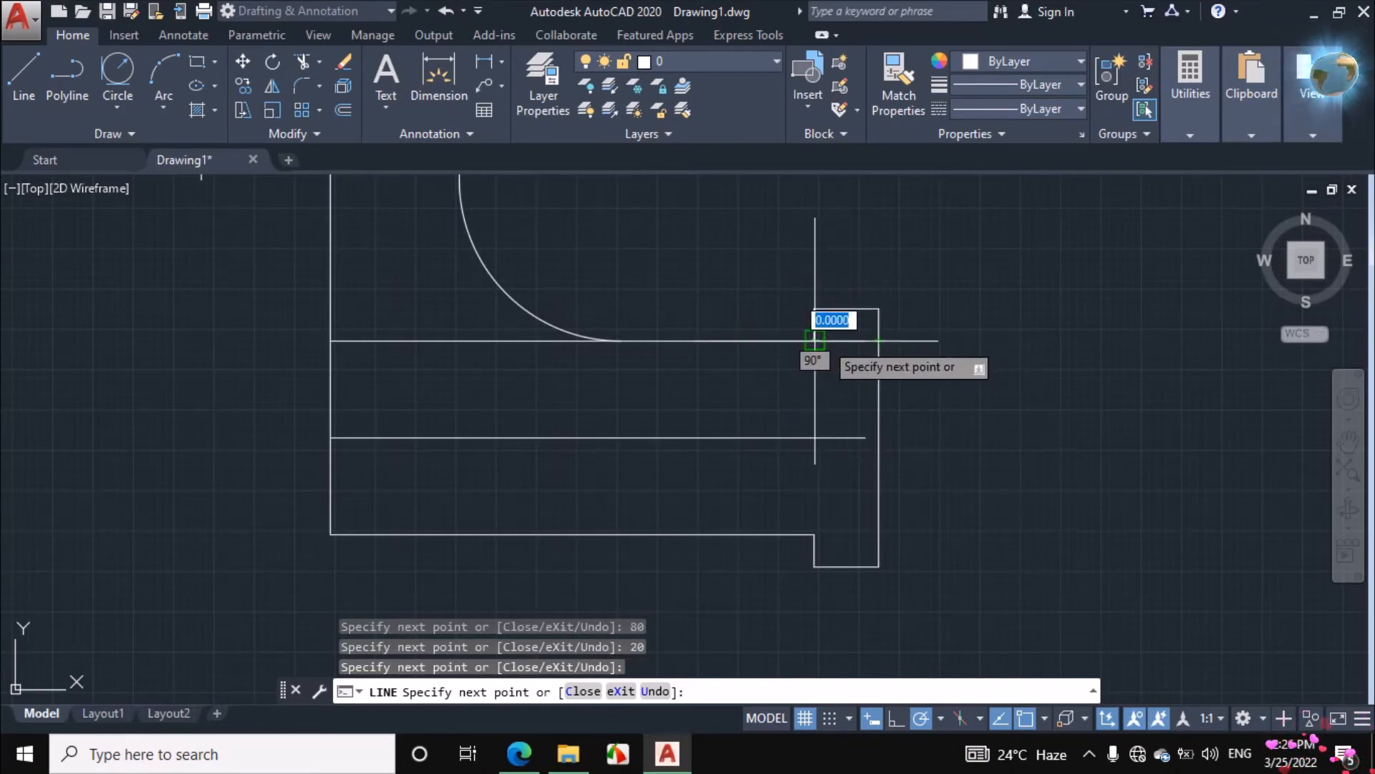
pyautogui.rightClick(990, 291)
pyautogui.click(1009, 324)
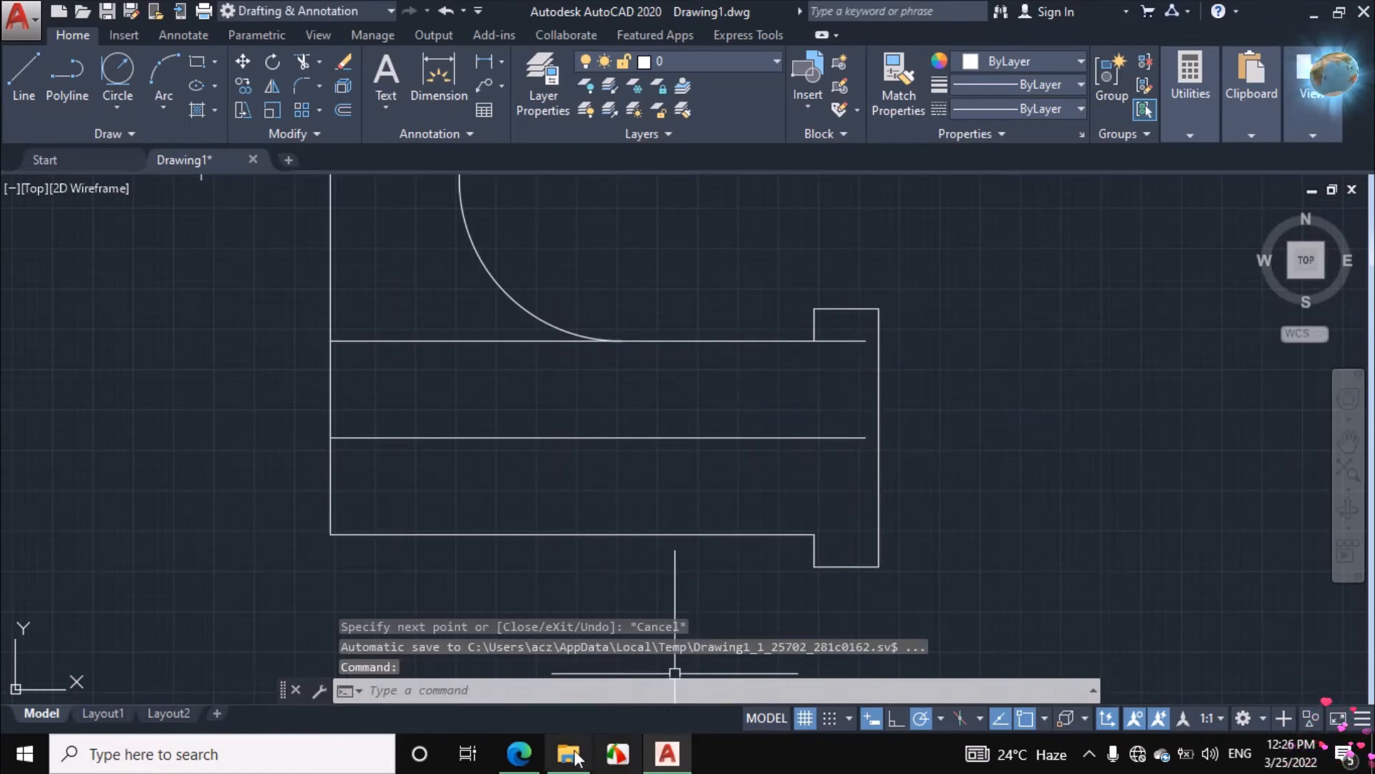
# Mark in ink the rounded corner between the pipe's upper edge and the flange in the assignment PDF, and return to AutoCAD with nothing selected
pyautogui.click(519, 754)
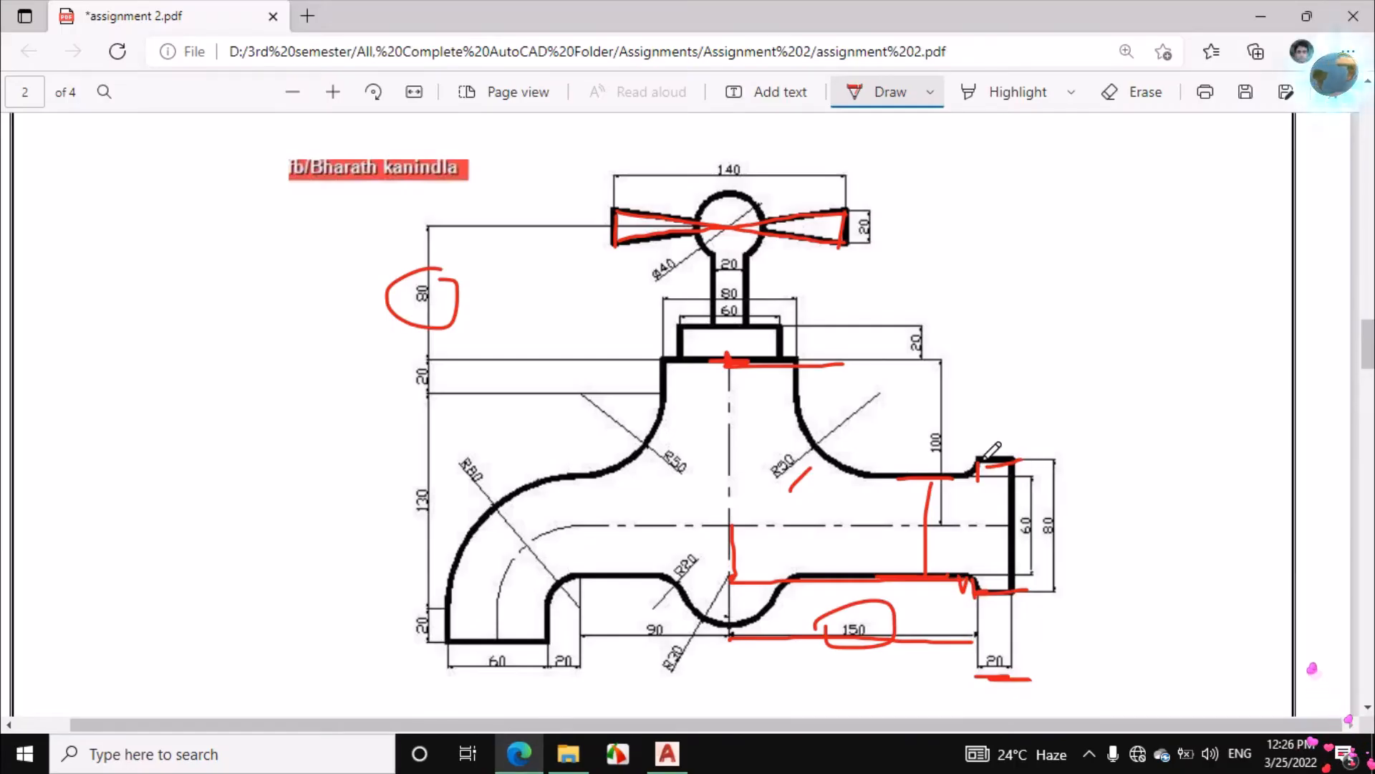
pyautogui.moveTo(989, 460)
pyautogui.mouseDown()
pyautogui.moveTo(957, 464)
pyautogui.moveTo(967, 484)
pyautogui.moveTo(983, 482)
pyautogui.mouseUp()
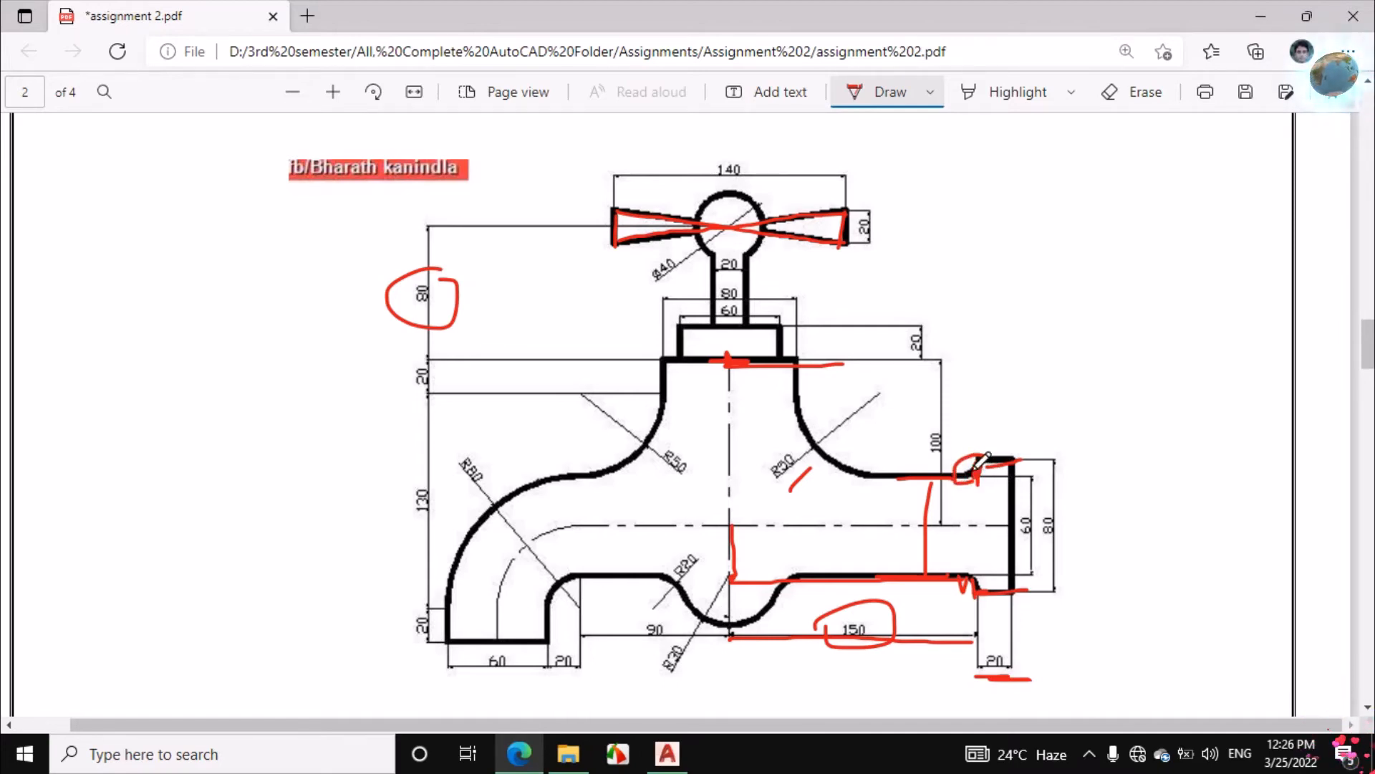
pyautogui.click(667, 753)
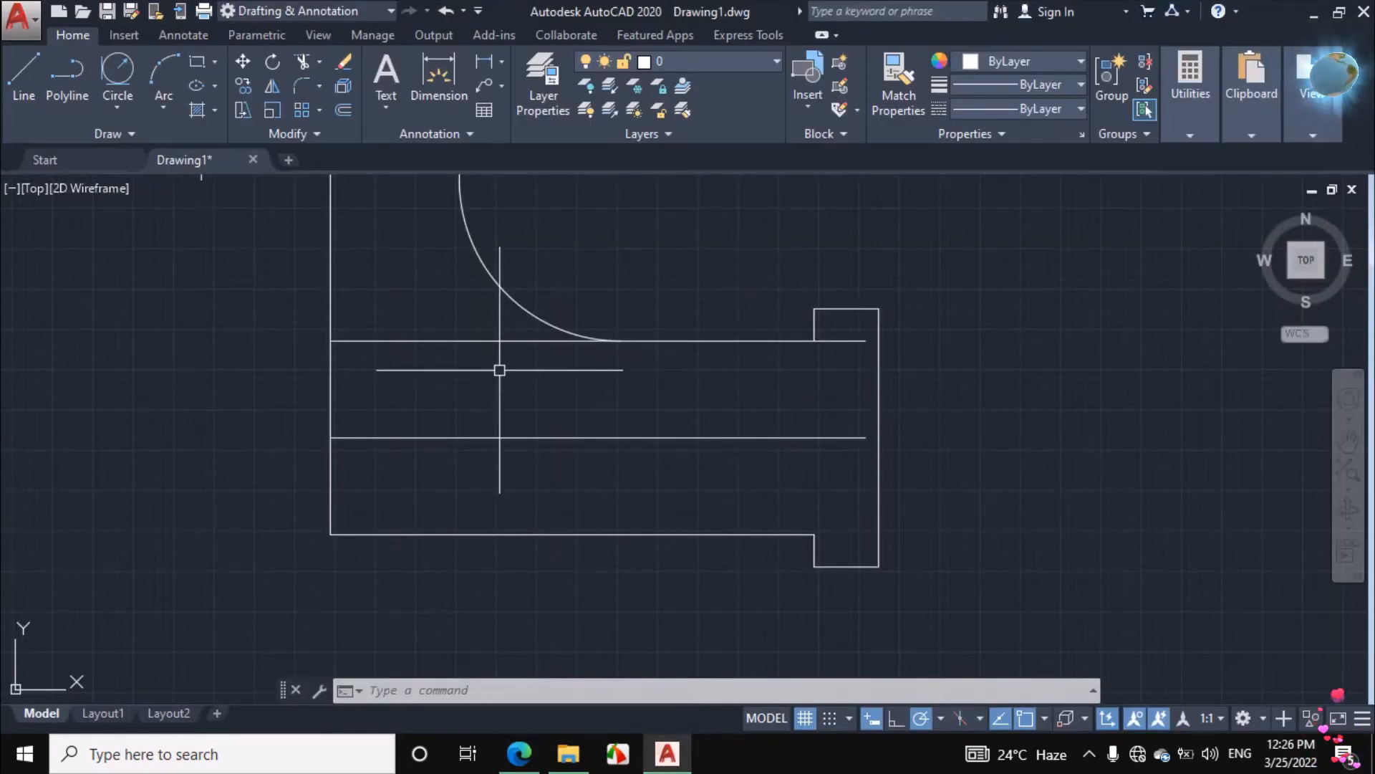
pyautogui.click(500, 341)
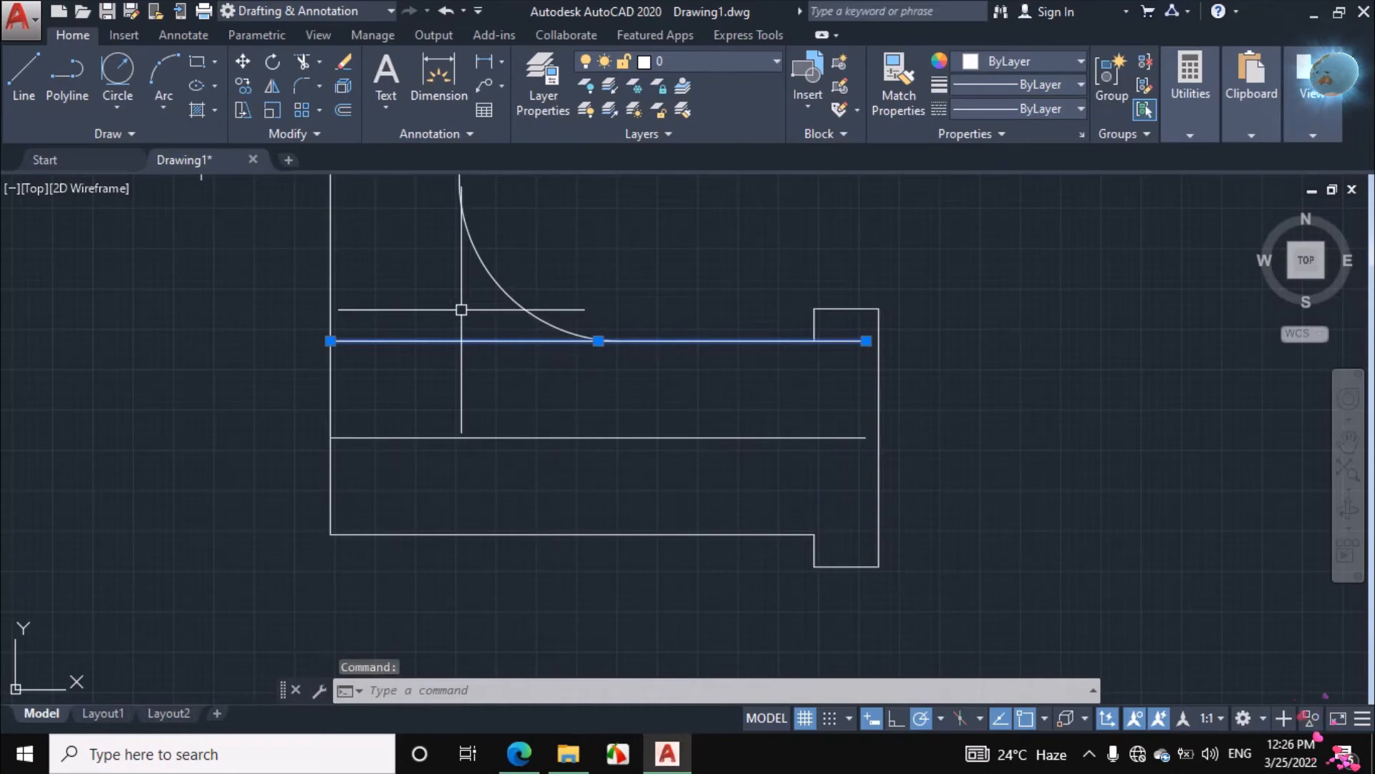
pyautogui.press('Escape')
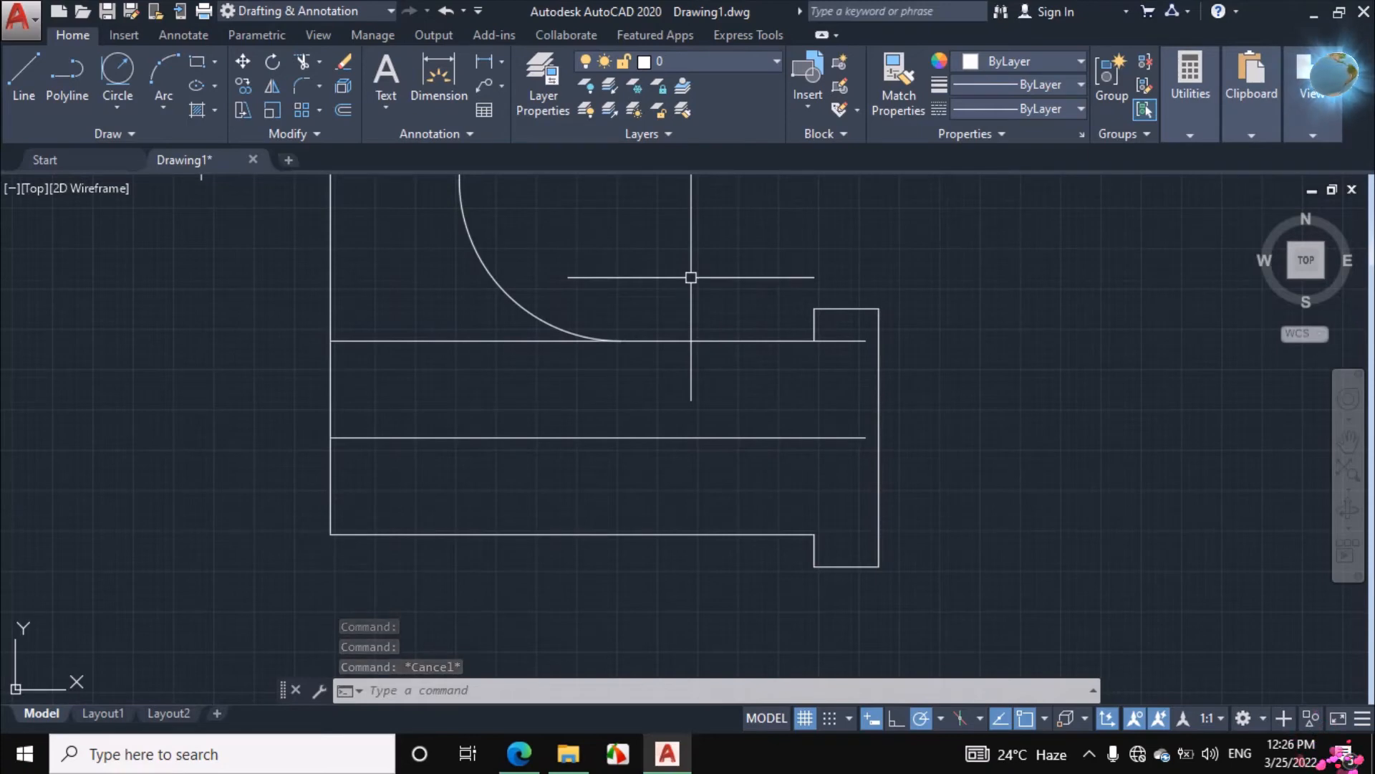
# Fillet the corner between the pipe's upper edge and the flange with a radius of 10
pyautogui.write('f')
pyautogui.press('Return')
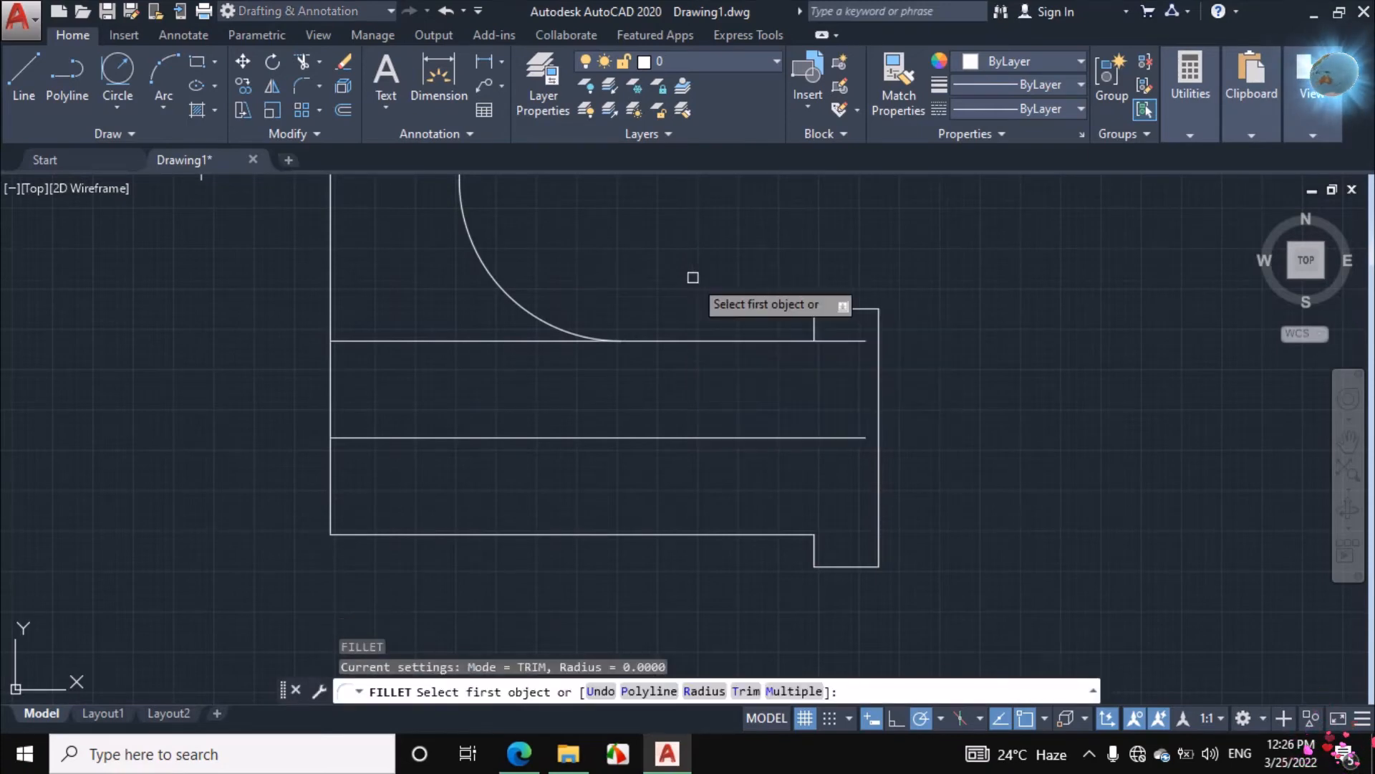
pyautogui.rightClick(712, 265)
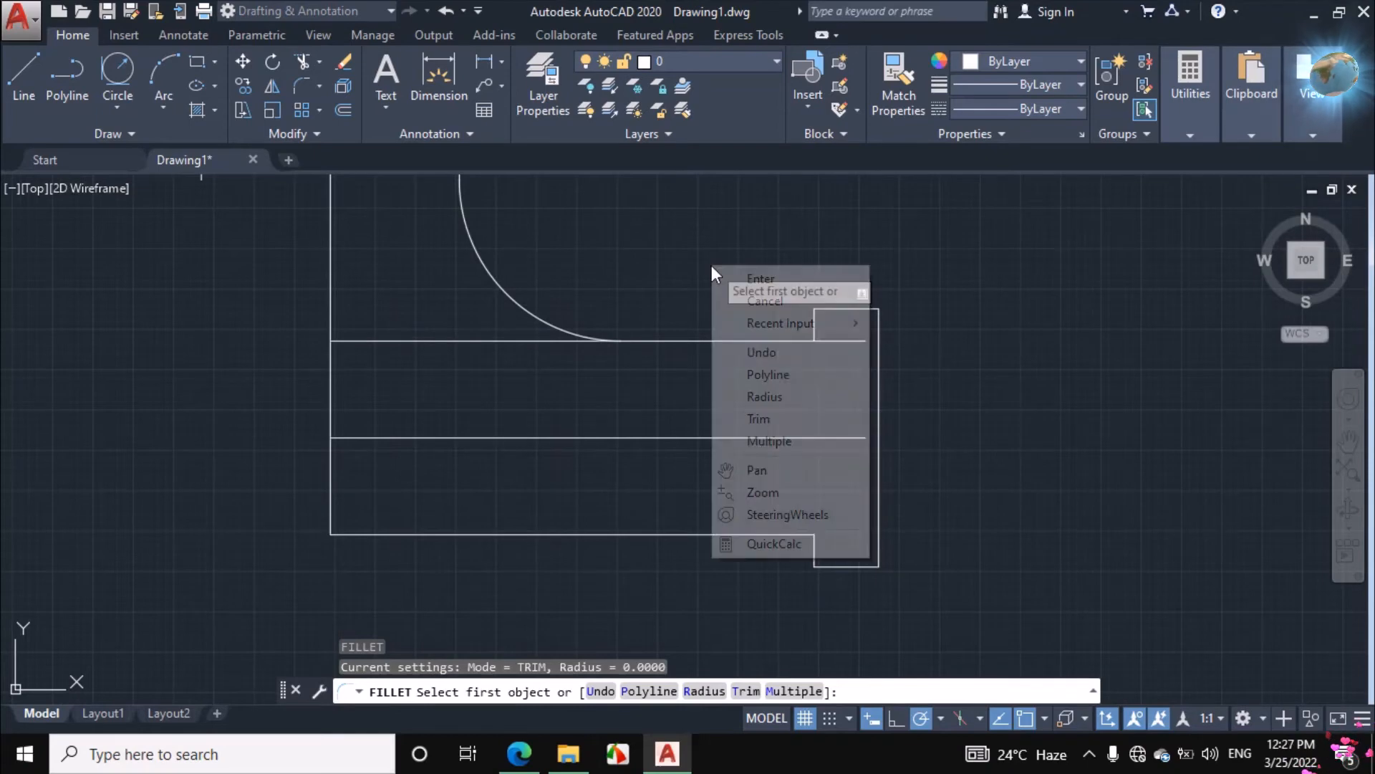
pyautogui.click(742, 394)
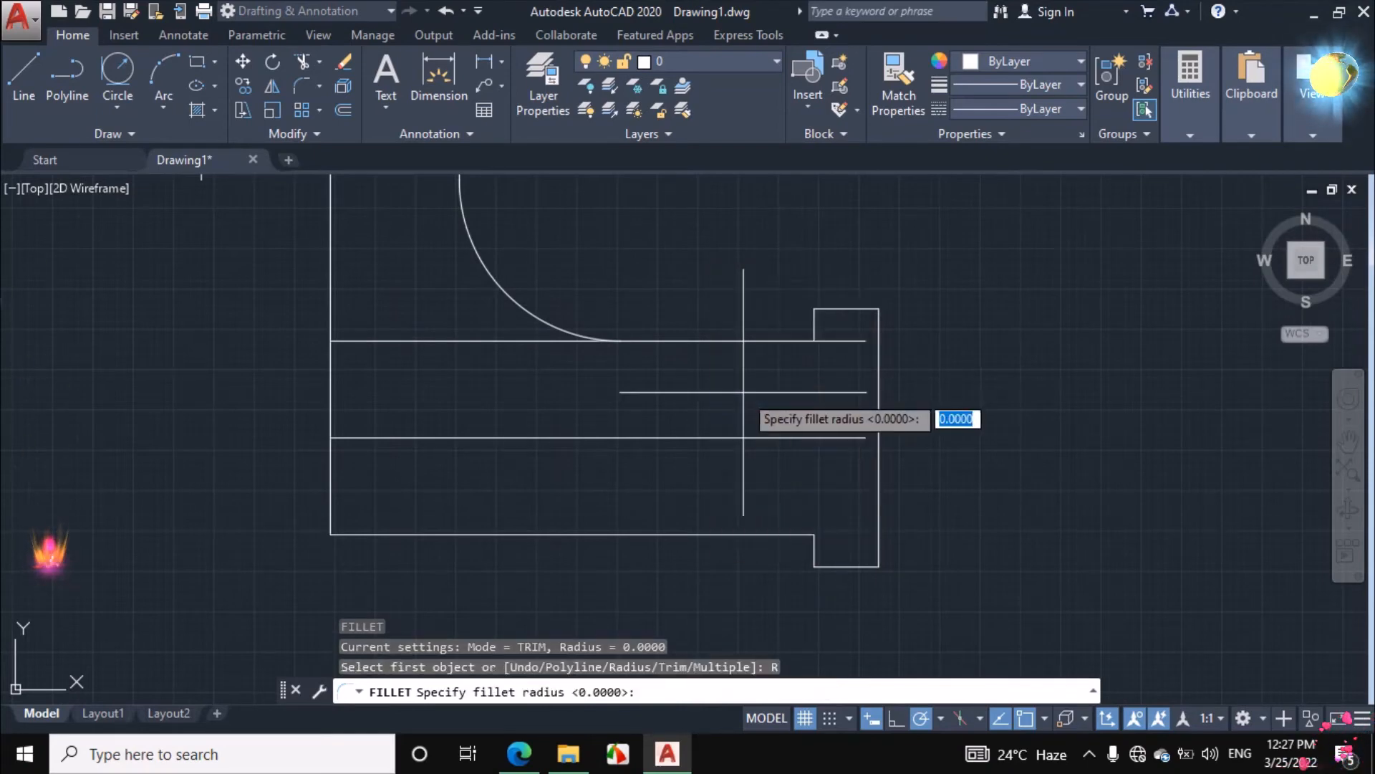
pyautogui.write('10')
pyautogui.press('Return')
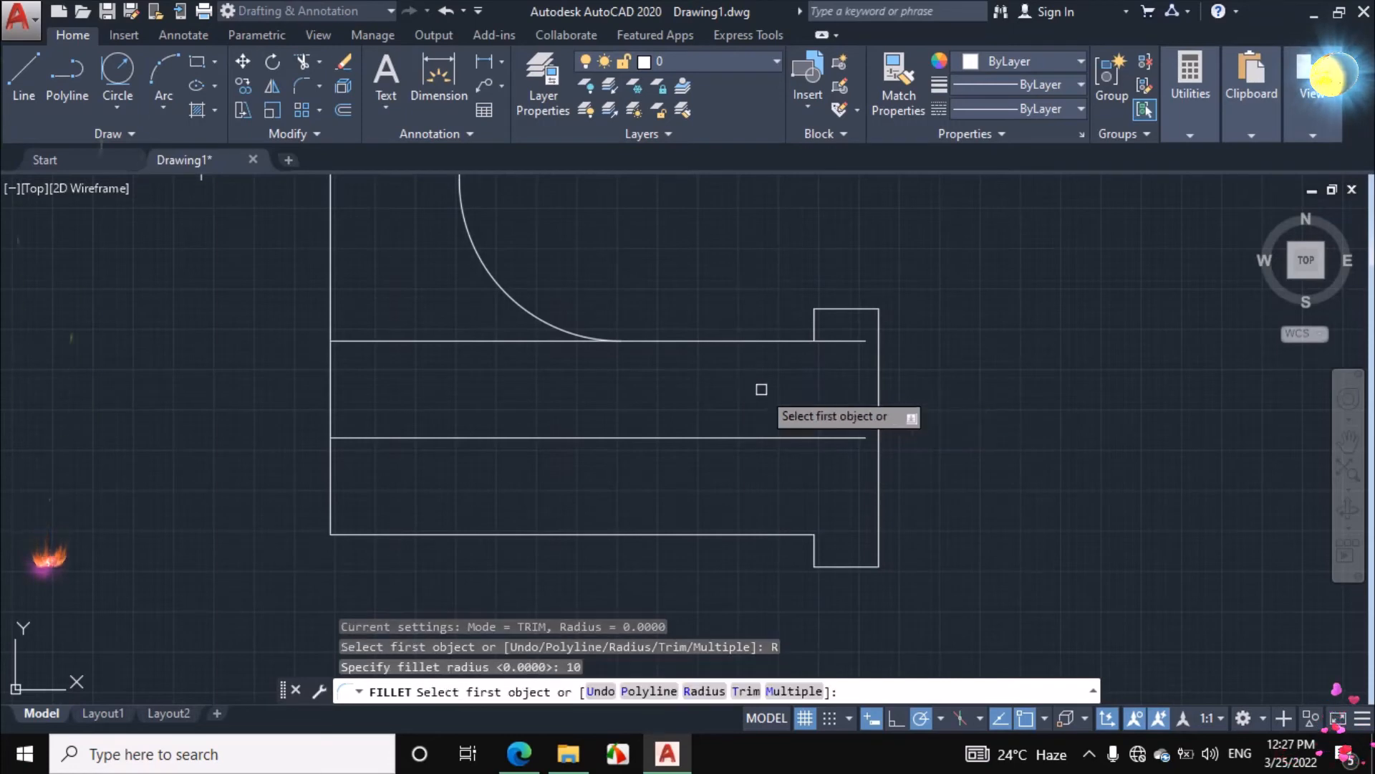
pyautogui.click(812, 319)
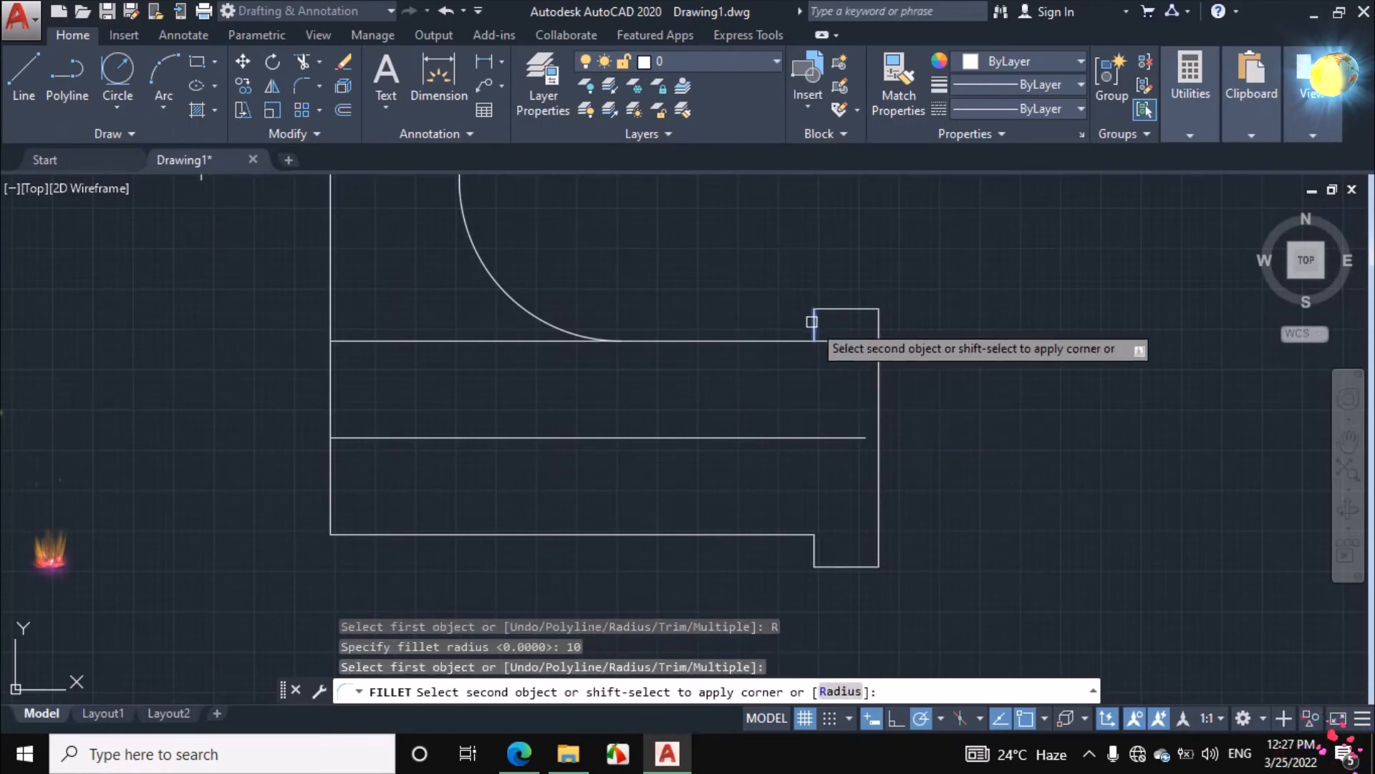
pyautogui.click(771, 340)
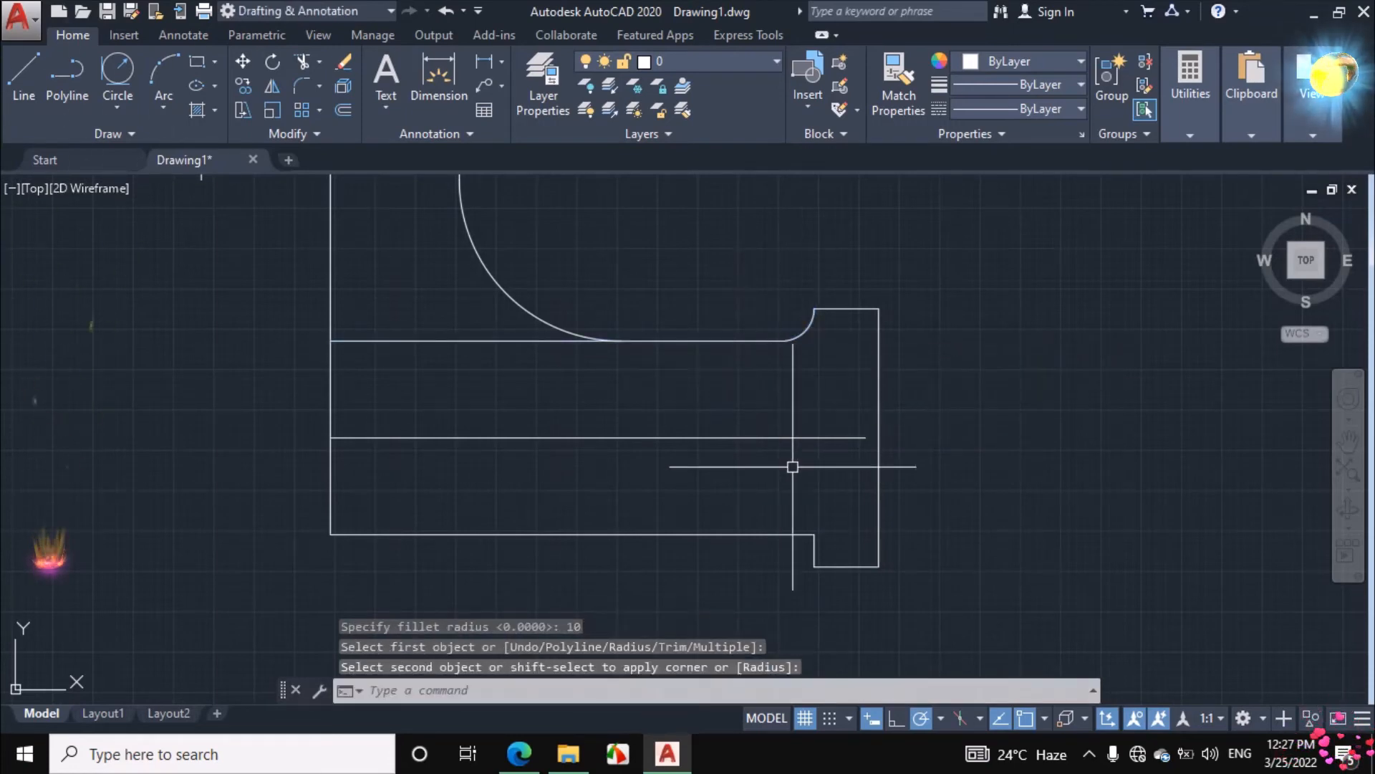
# Fillet the corner between the pipe's lower edge and the flange with the same radius of 10
pyautogui.press('Return')
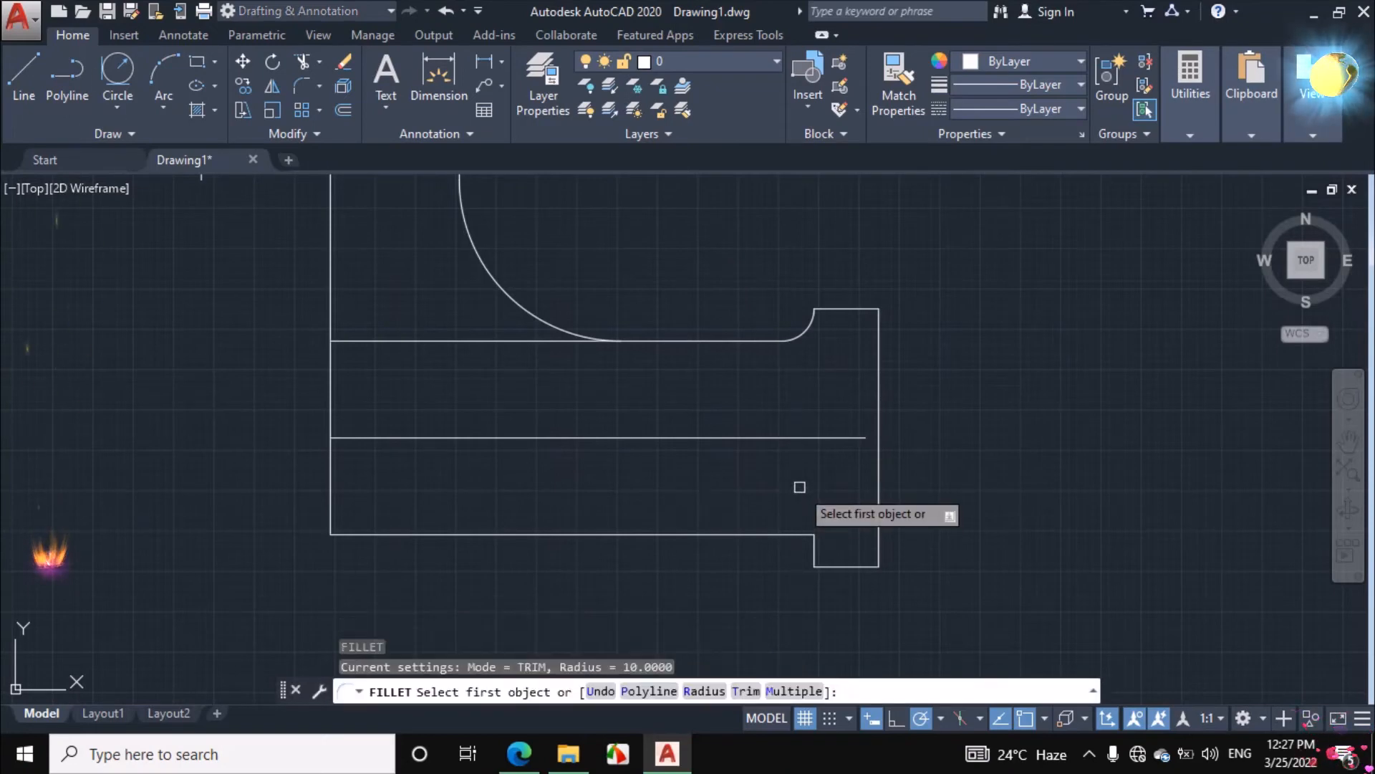
pyautogui.click(812, 549)
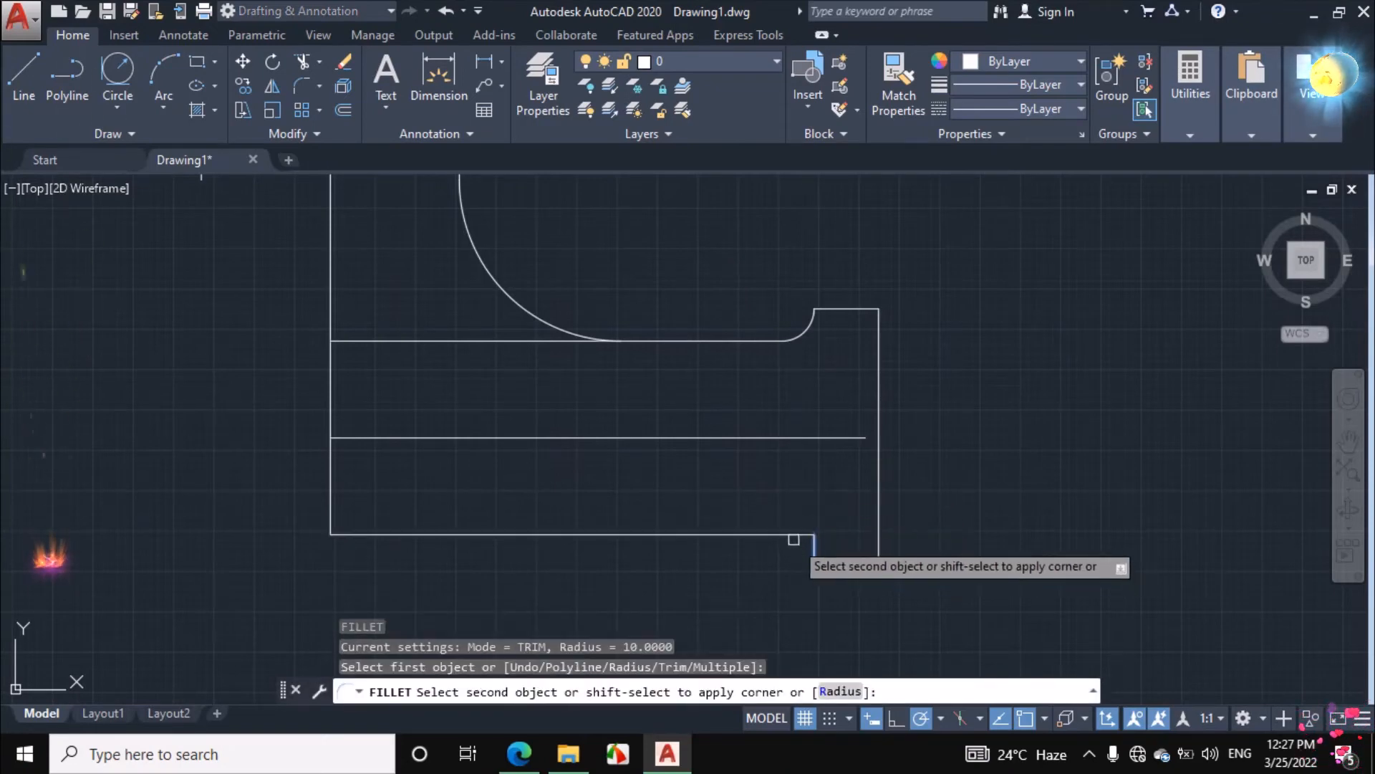
pyautogui.click(753, 538)
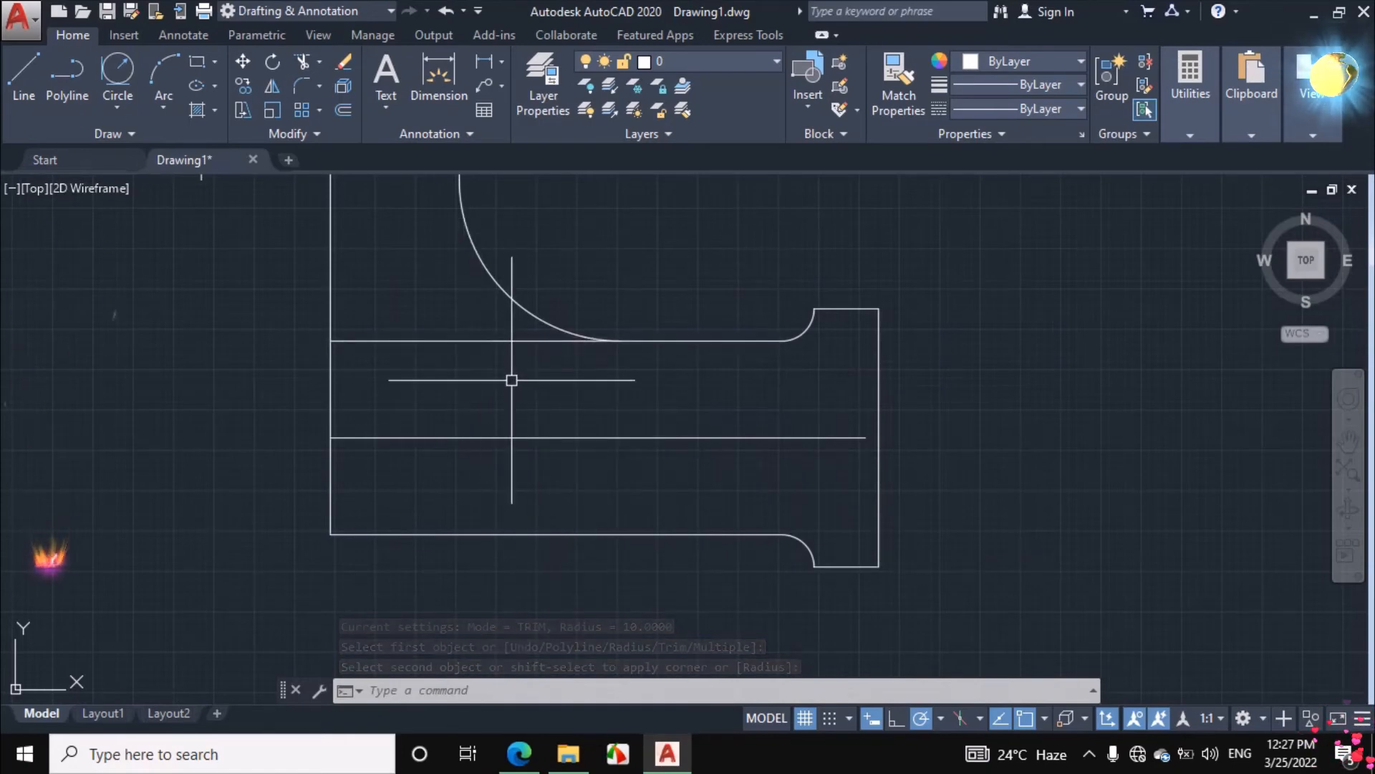
# Trim away the part of the pipe's upper edge between the vertical centre line and the large arc
pyautogui.write('tr')
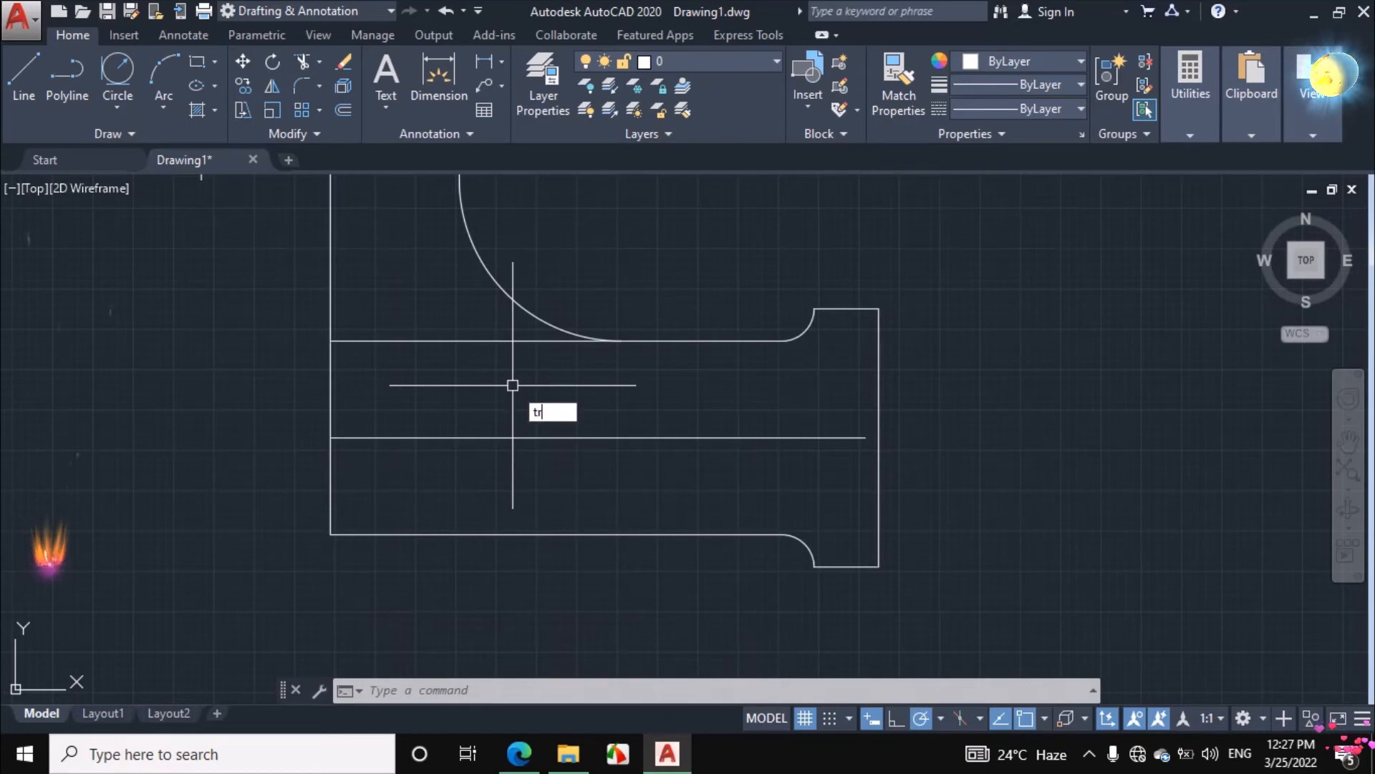
pyautogui.press('Return')
pyautogui.press('Return')
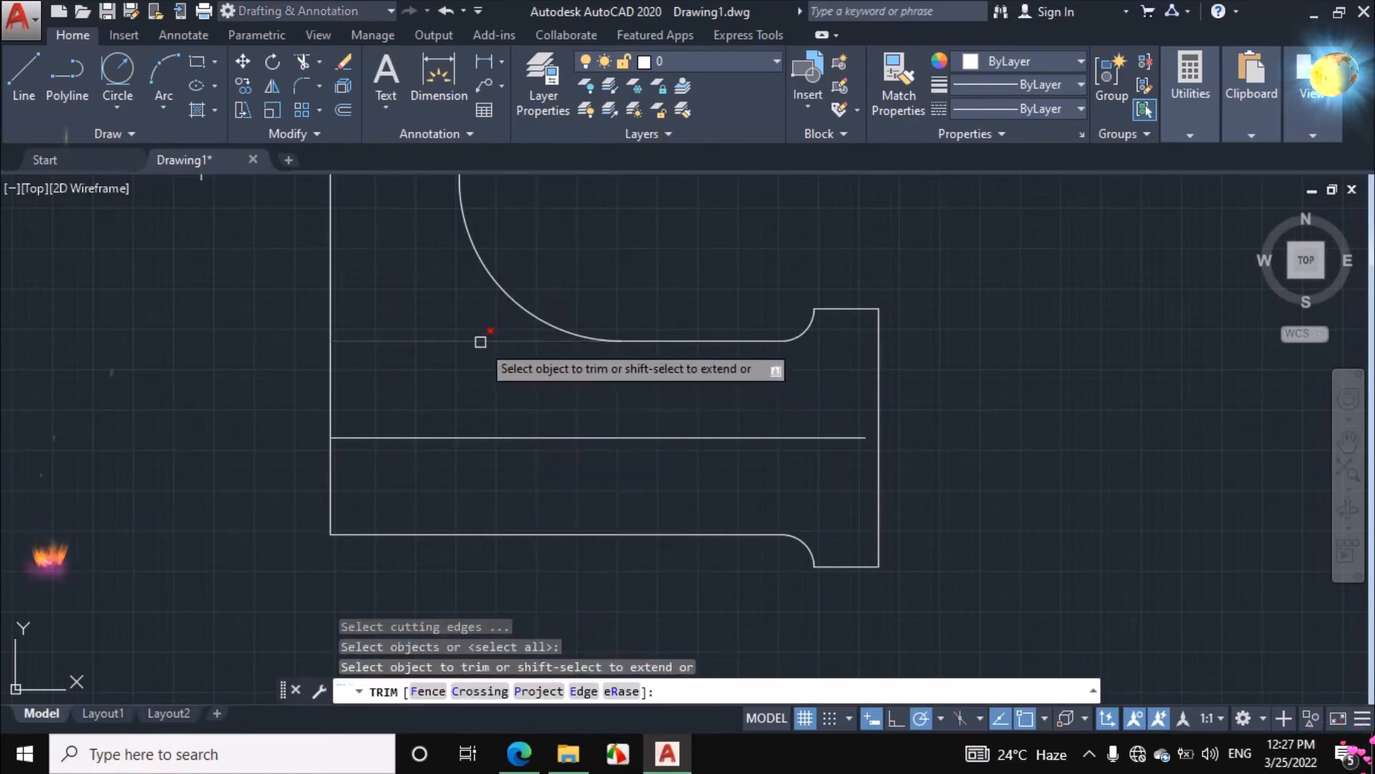
pyautogui.click(482, 341)
pyautogui.rightClick(980, 328)
pyautogui.click(1003, 361)
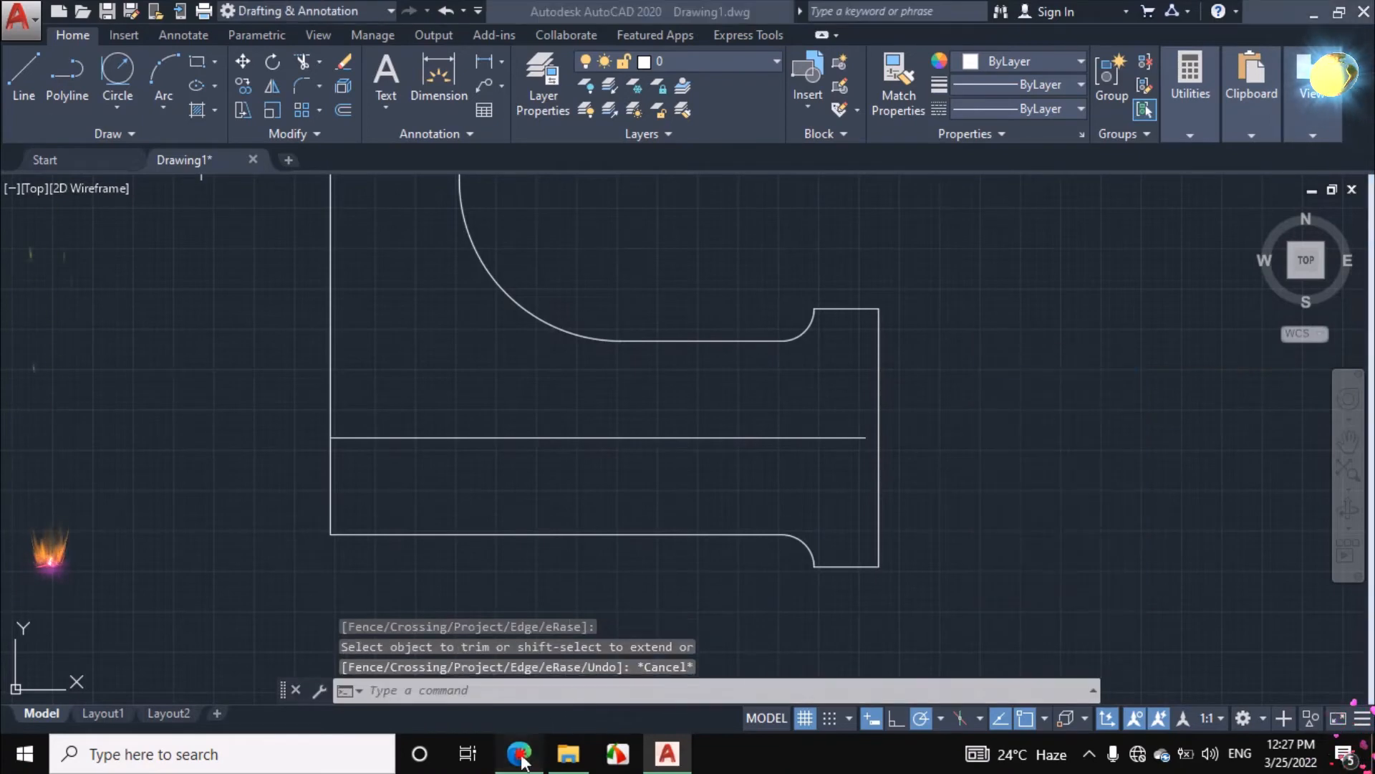
# Mark the R30 radius of the bottom bulge in ink in the assignment PDF, and return to AutoCAD
pyautogui.click(520, 754)
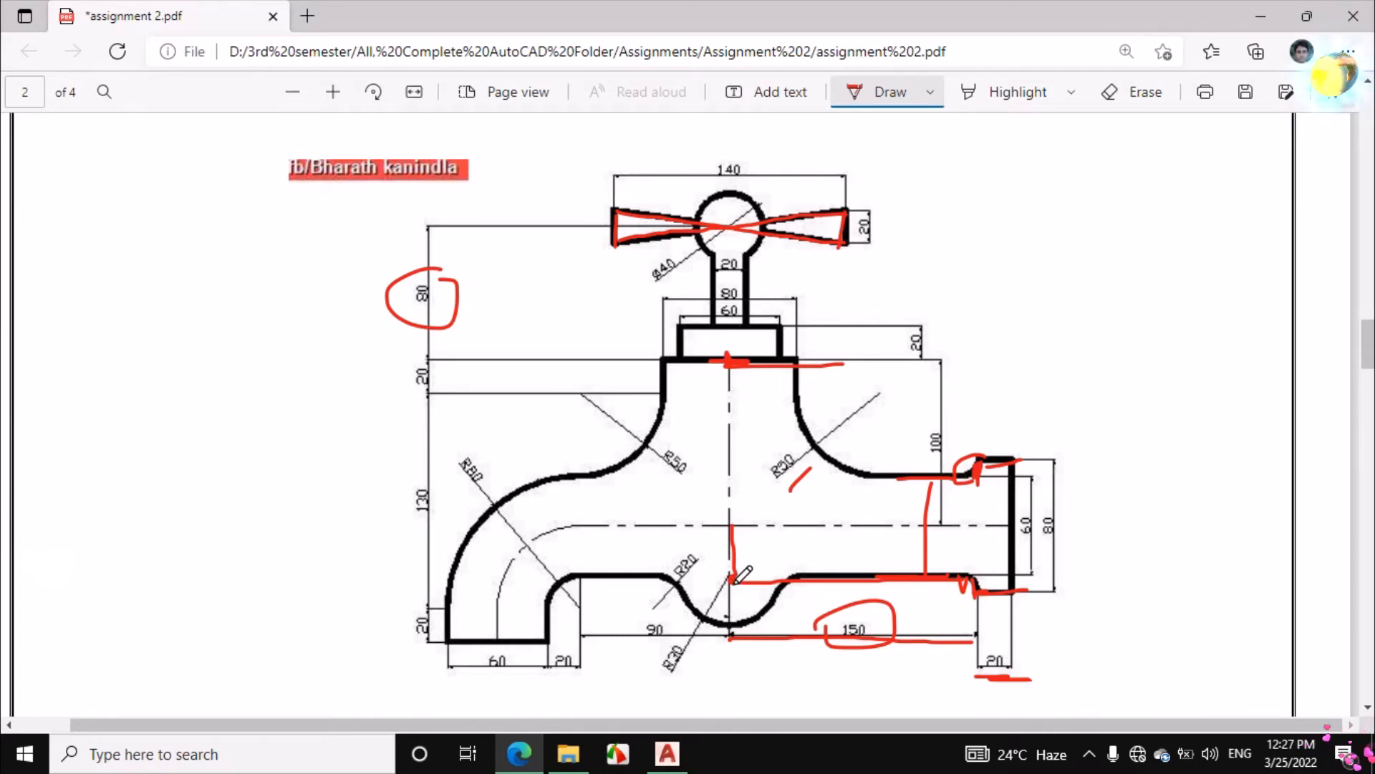
pyautogui.moveTo(697, 640); pyautogui.dragTo(689, 666)
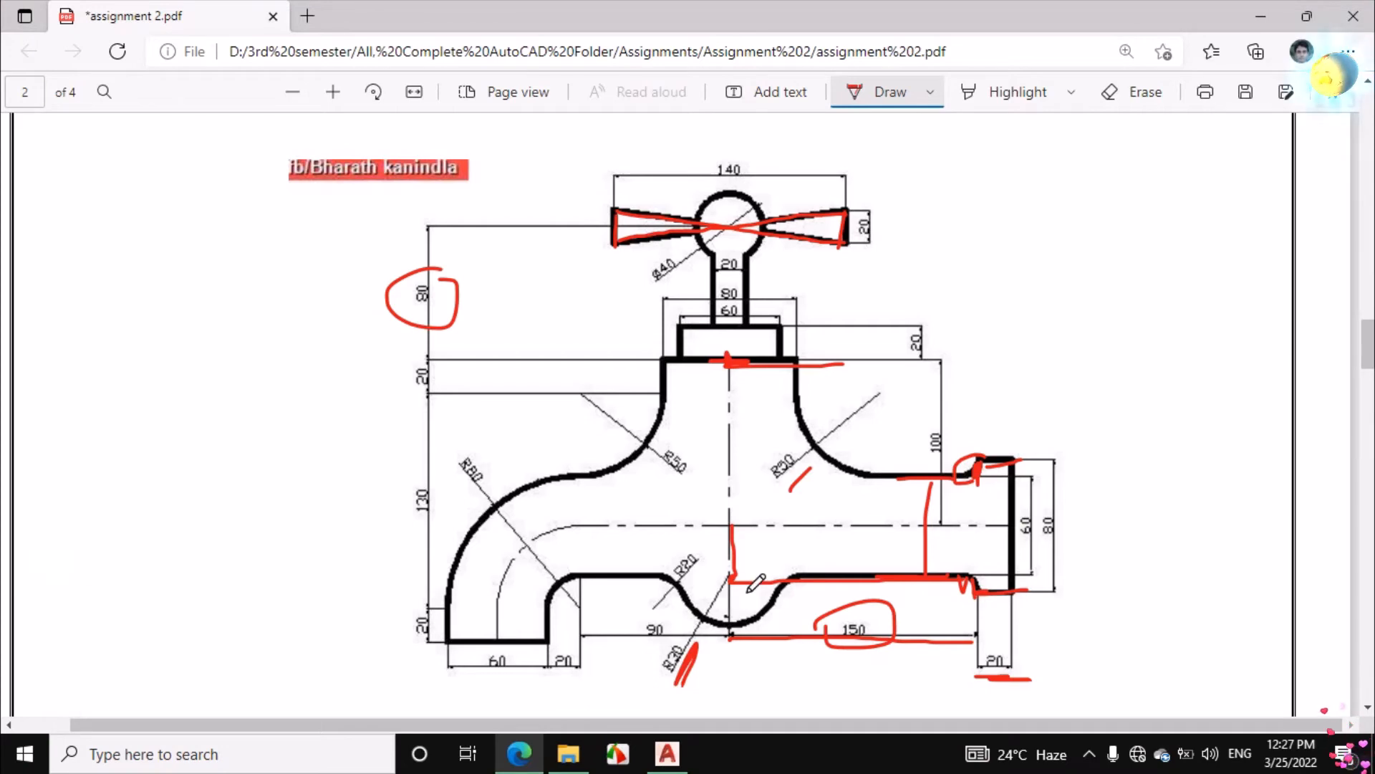
pyautogui.hotkey('alt', 'Tab')
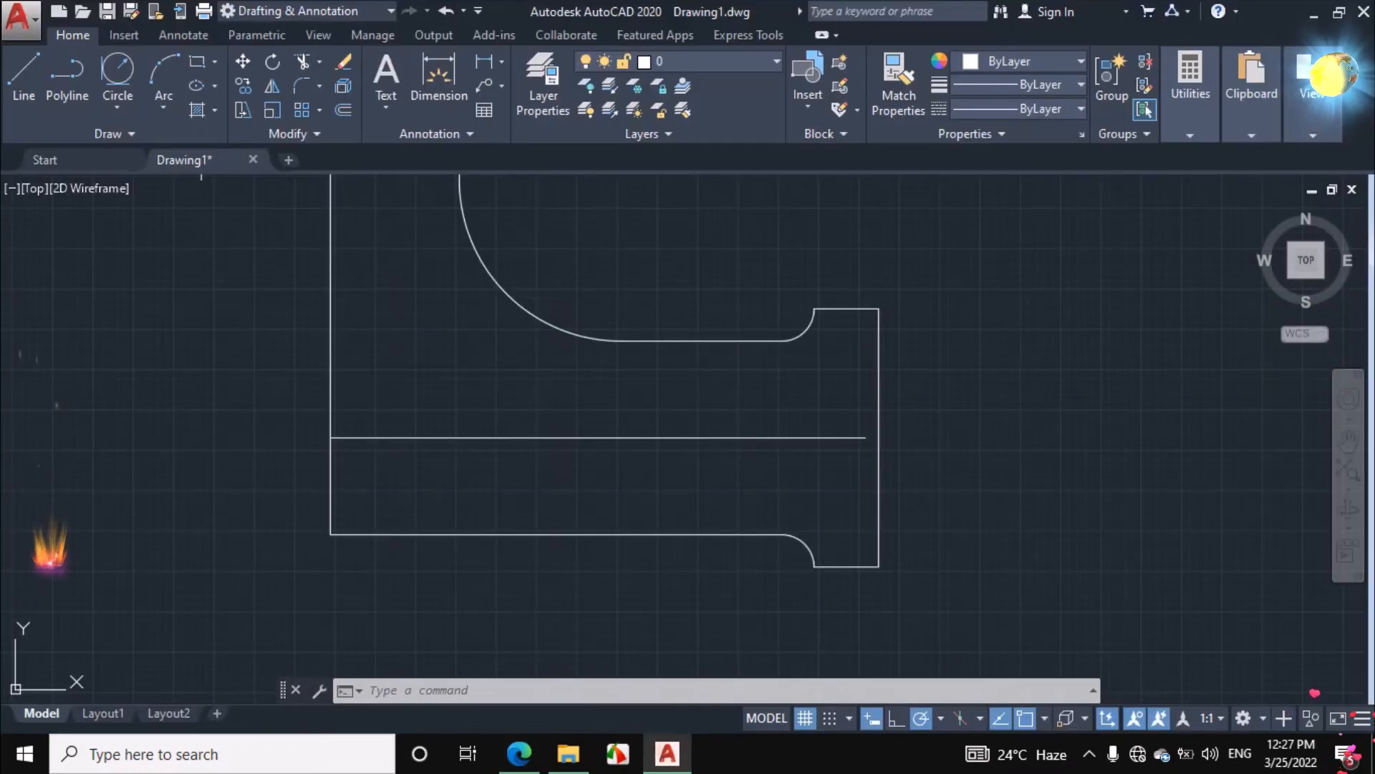
# Draw a circle of radius 30 centred on the lower end of the vertical centre line
pyautogui.scroll(-2, 756, 558)
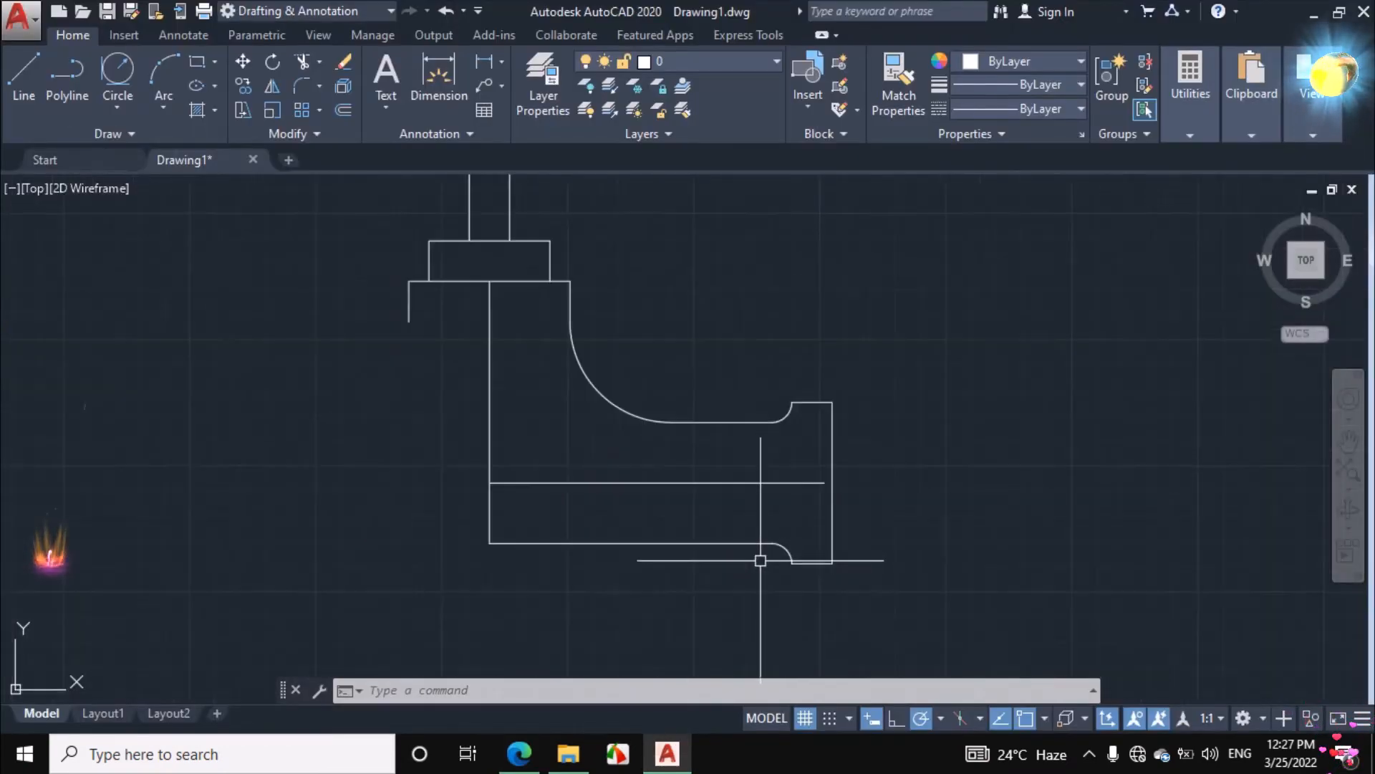
pyautogui.scroll(-2, 998, 531)
pyautogui.scroll(2, 731, 540)
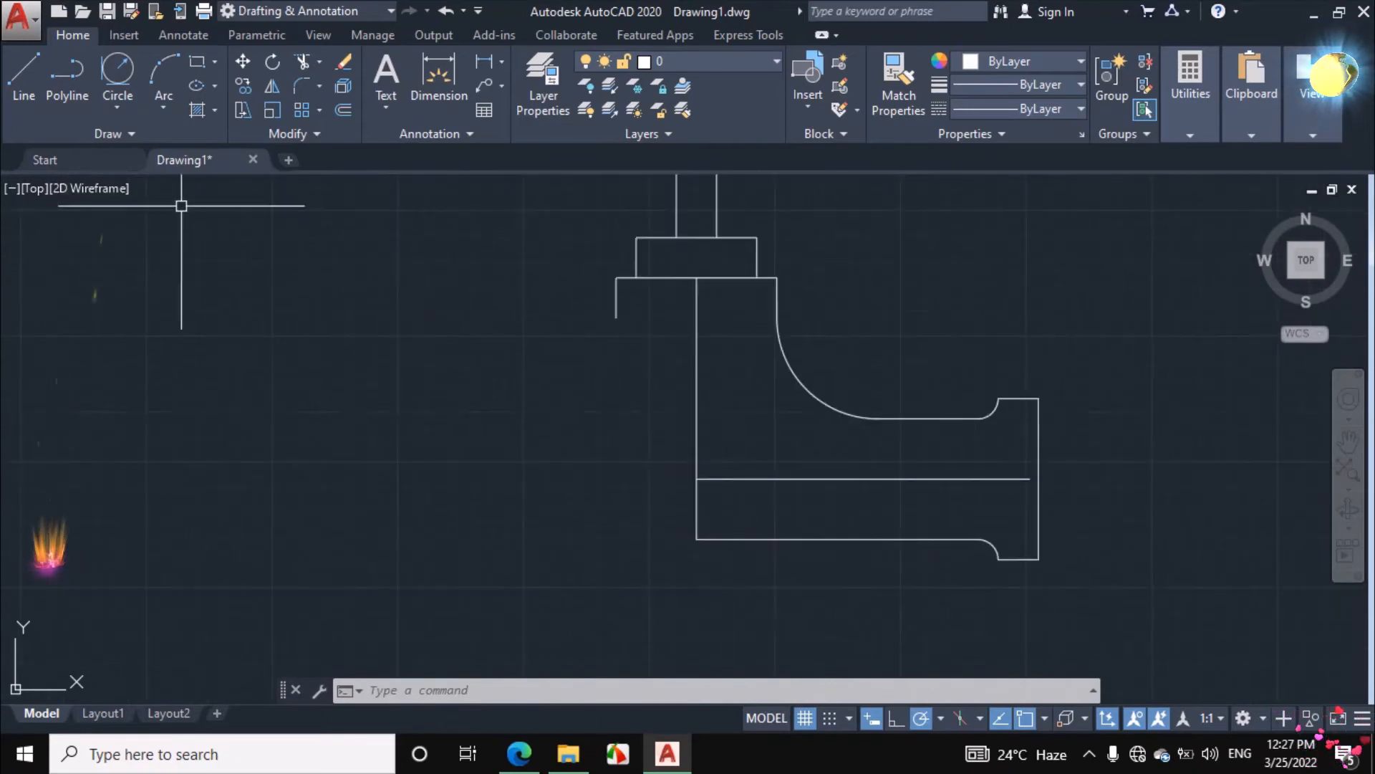
pyautogui.click(119, 109)
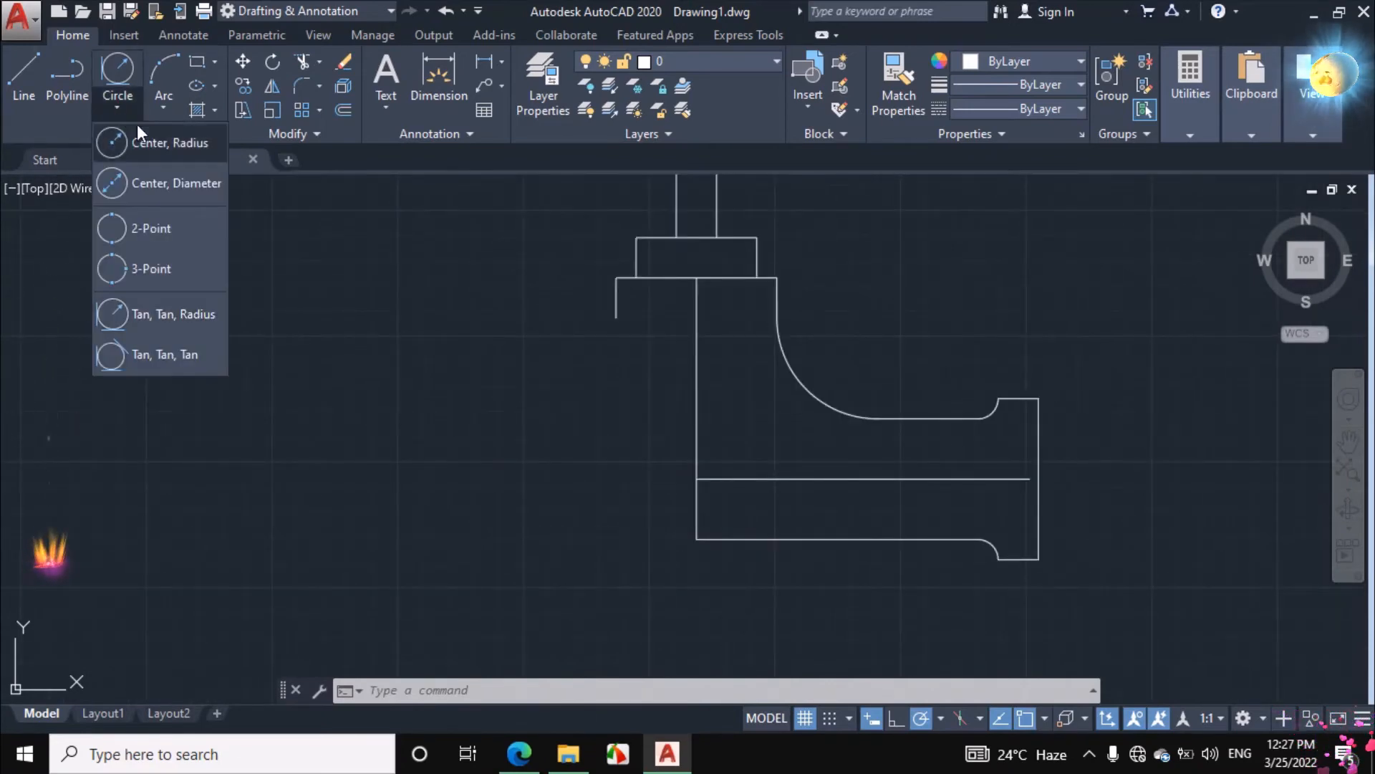
pyautogui.click(159, 146)
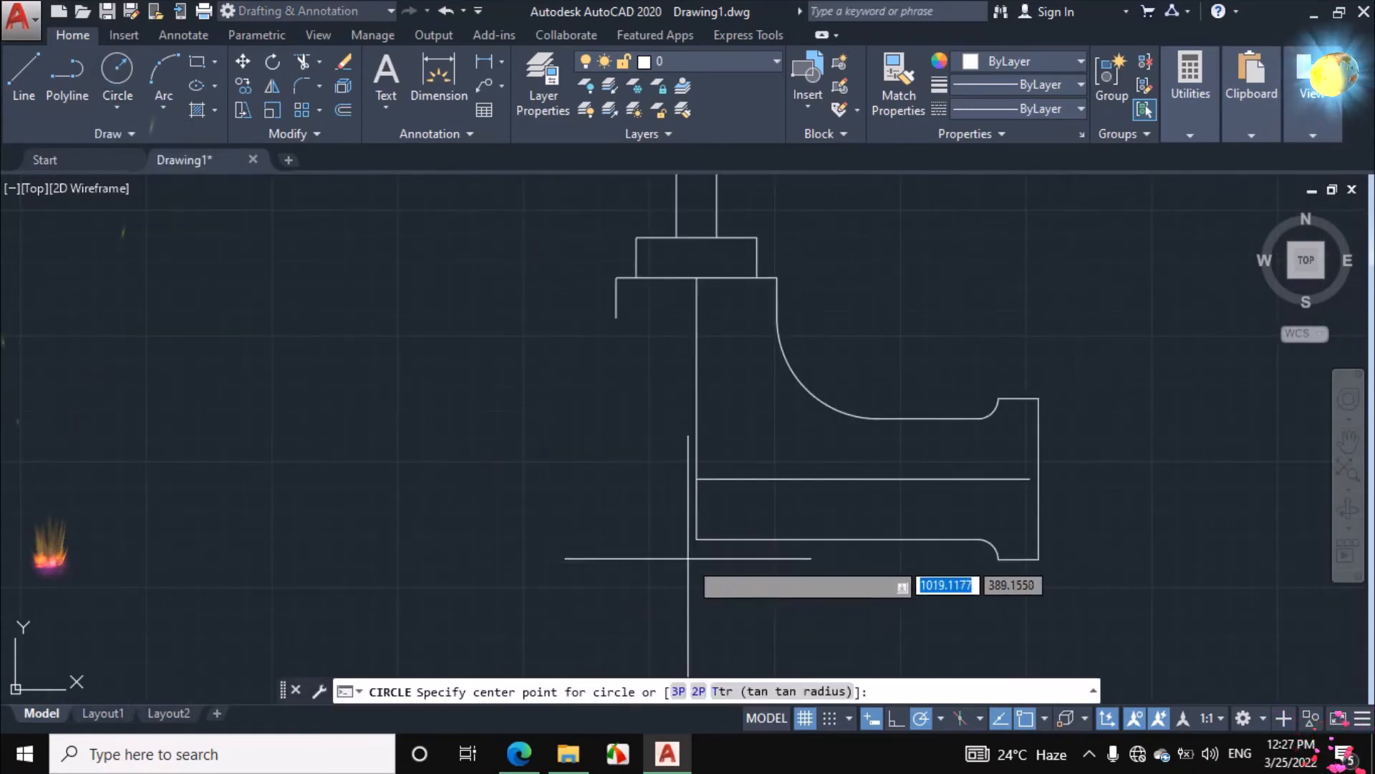
pyautogui.click(697, 539)
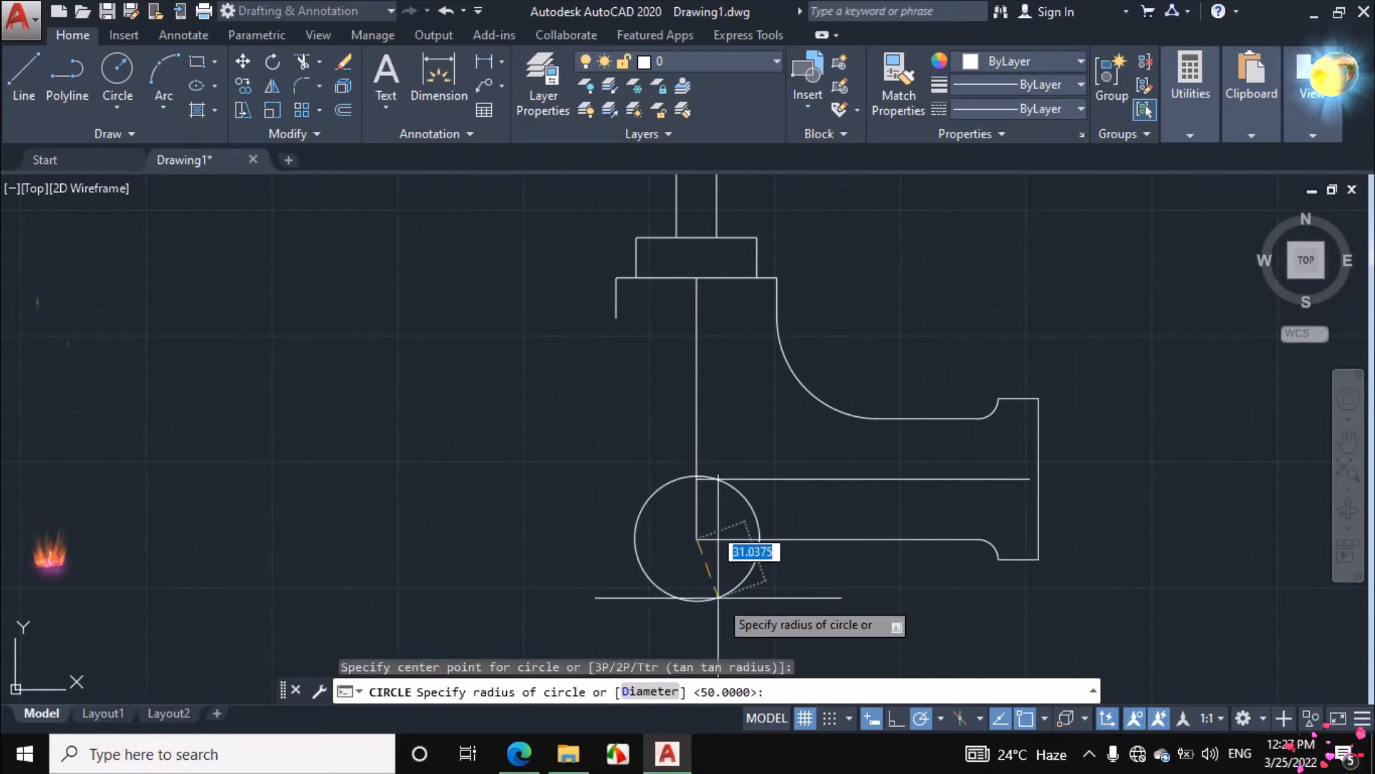
pyautogui.write('30')
pyautogui.press('Return')
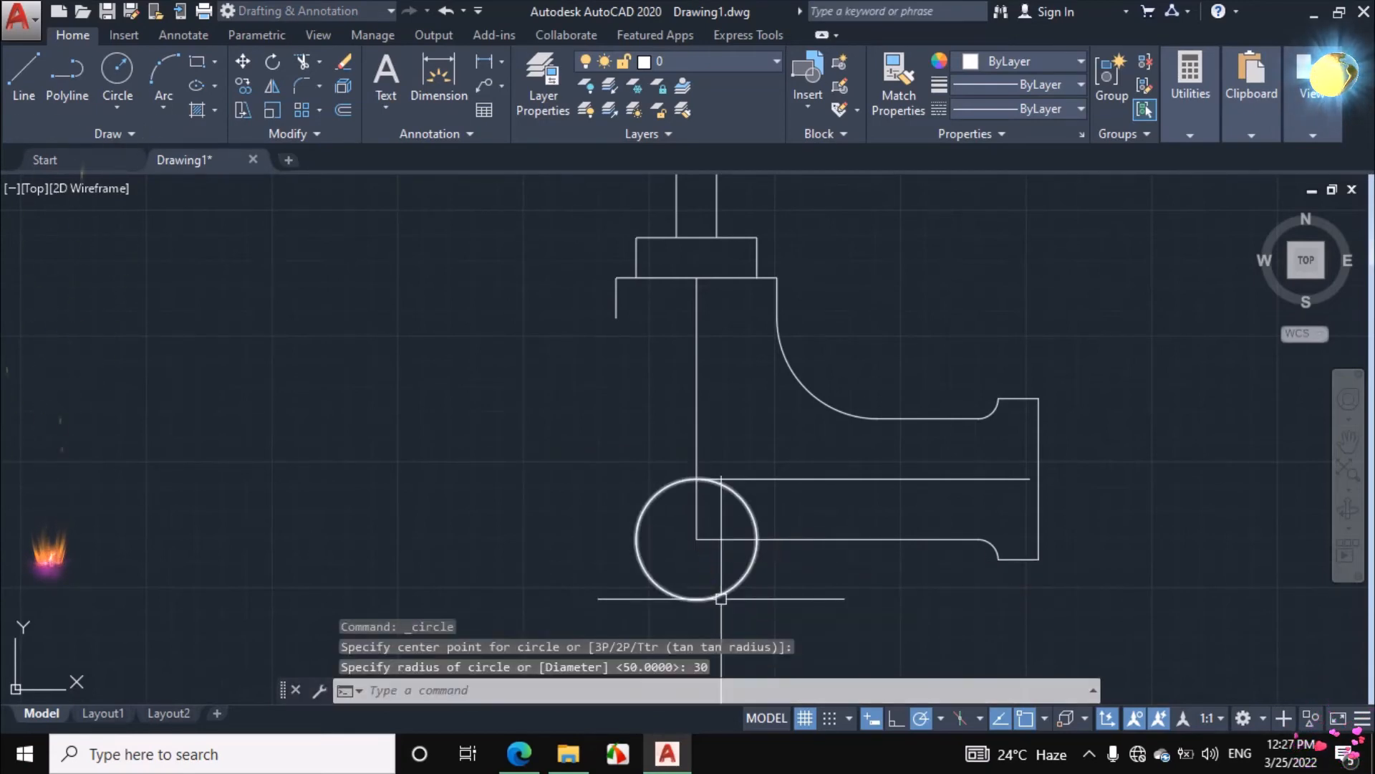
pyautogui.scroll(-2, 783, 556)
pyautogui.scroll(2, 783, 592)
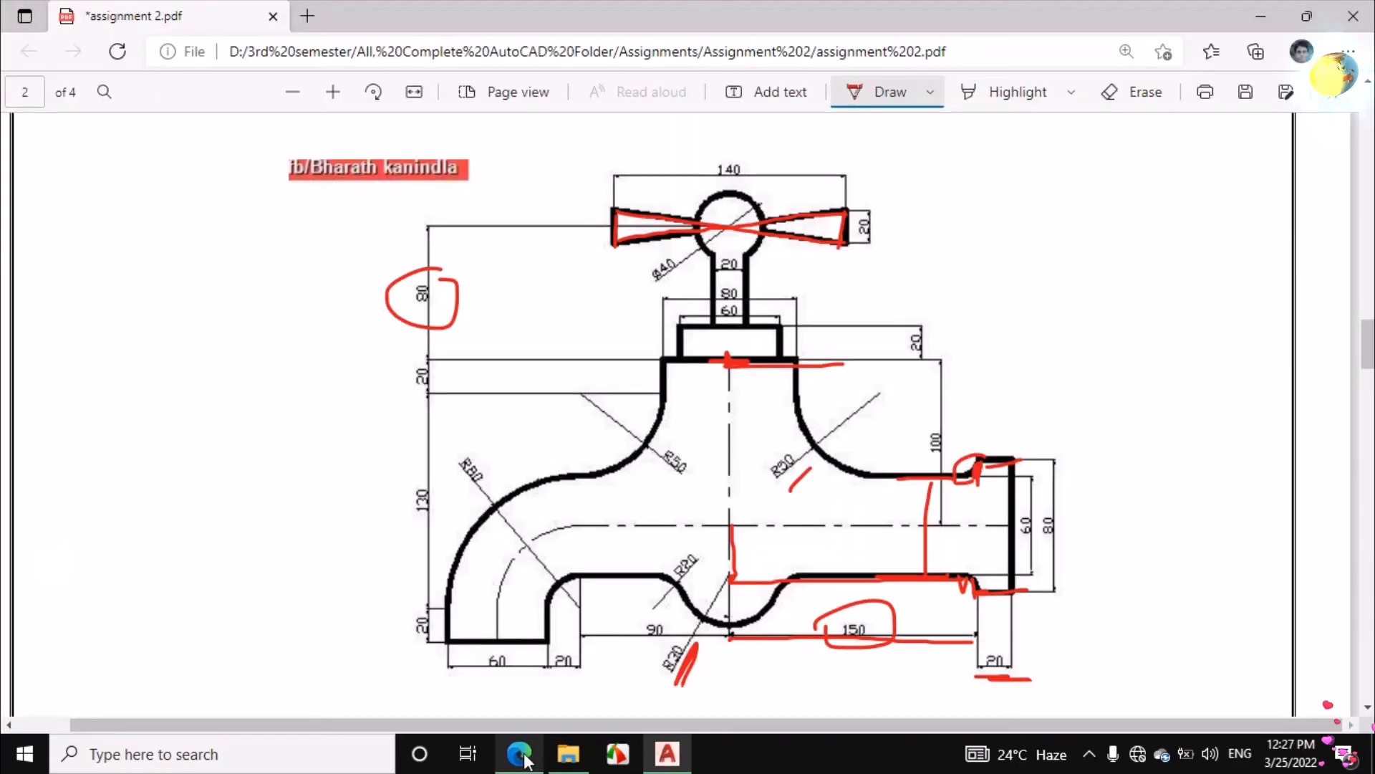
# In the assignment PDF, trace the lower edge leftward from the bulge's centre in ink and underline its 90 length
pyautogui.click(519, 754)
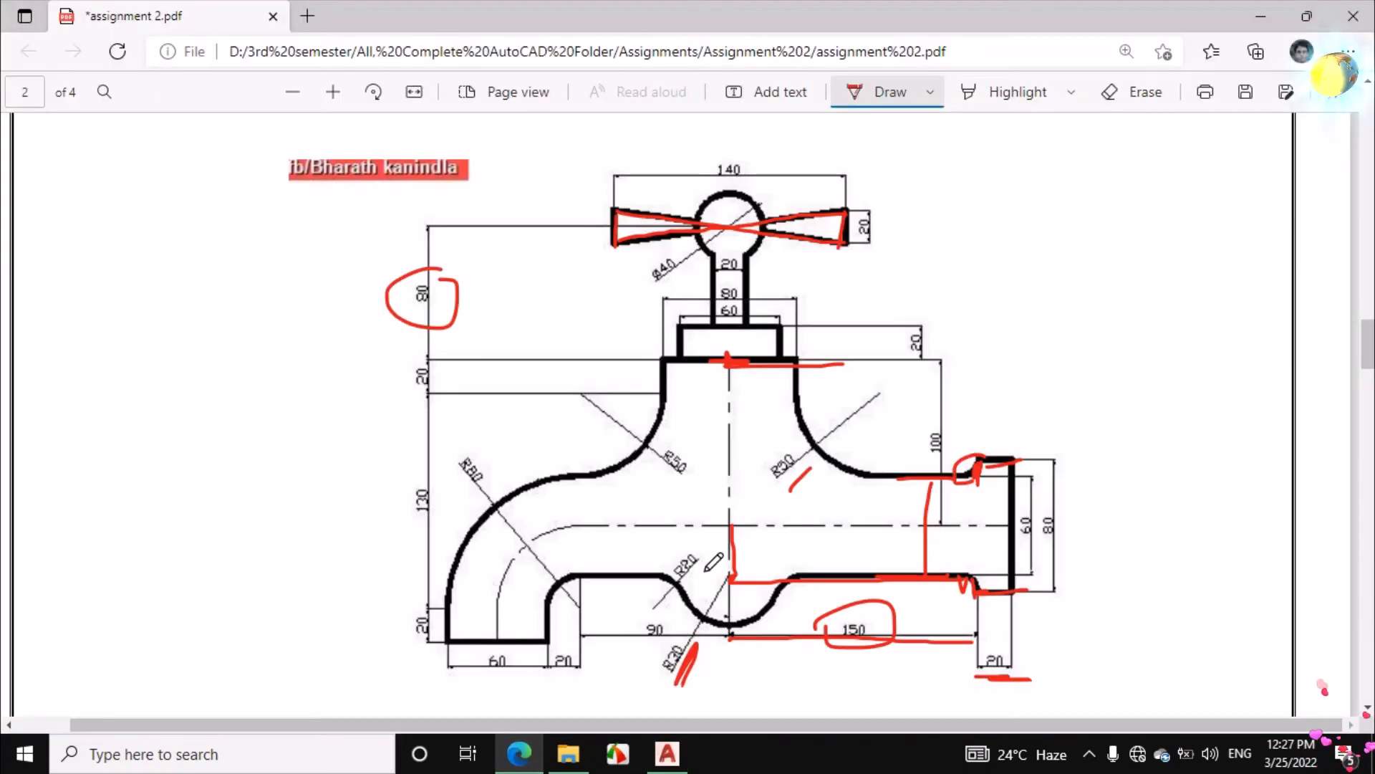
pyautogui.moveTo(730, 580); pyautogui.dragTo(601, 579)
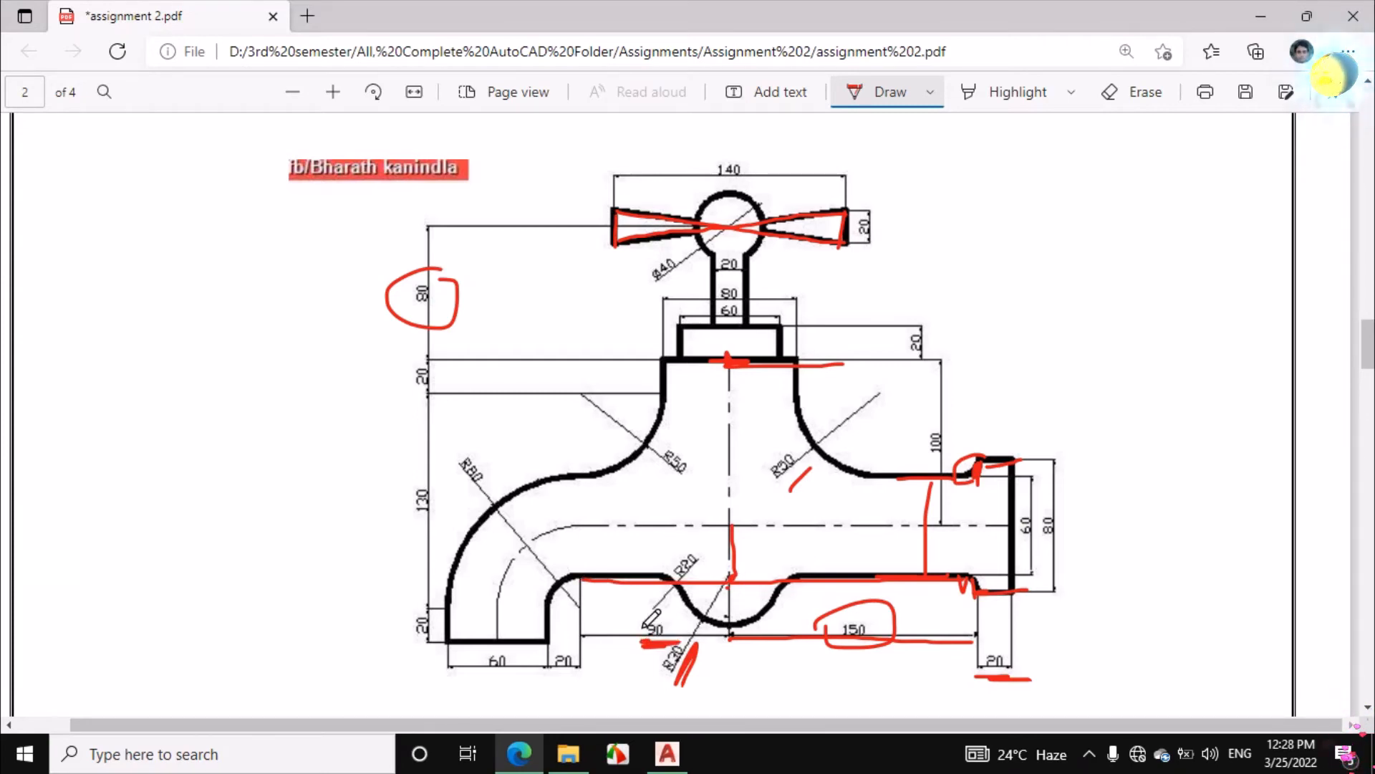
pyautogui.moveTo(727, 579); pyautogui.dragTo(584, 579)
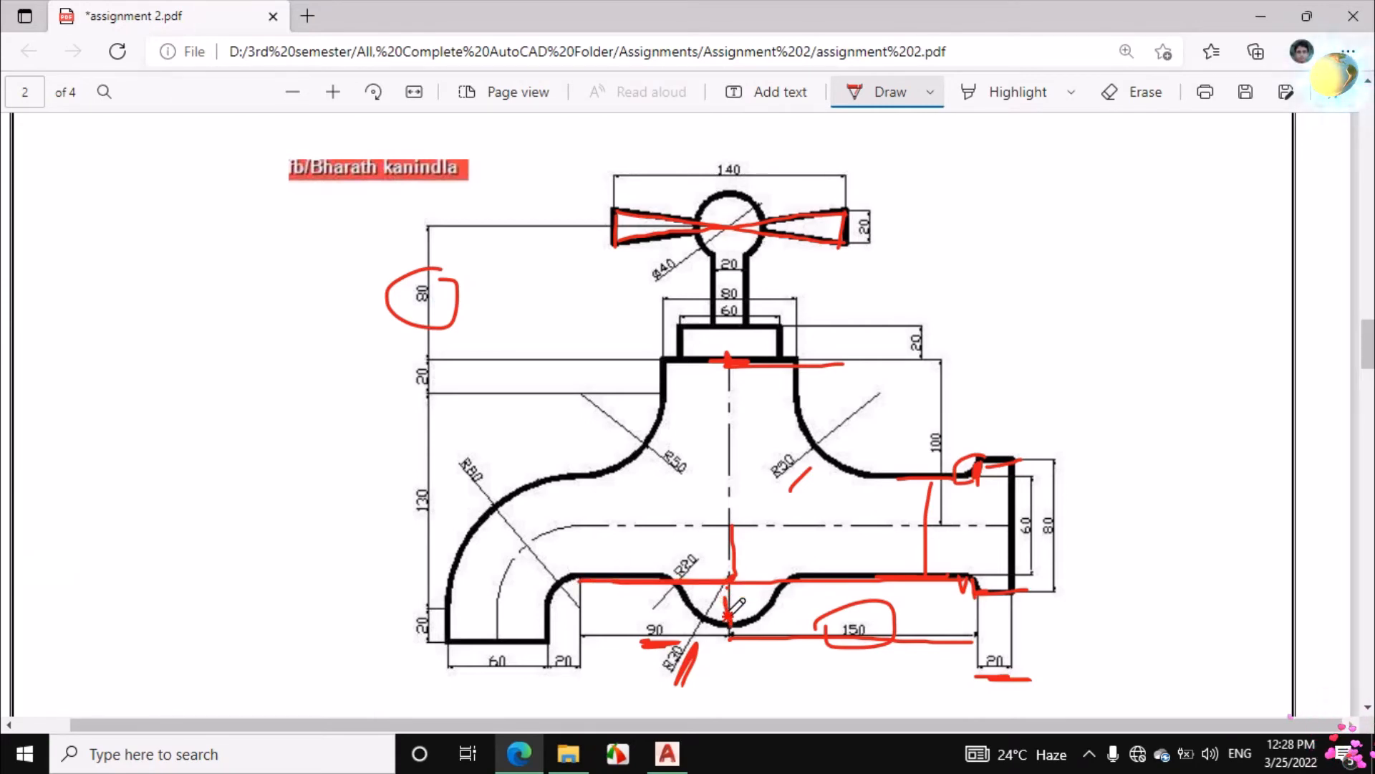
# Erase the ink marks around the bottom bulge, the right pipe and the flange in the assignment PDF
pyautogui.click(1137, 93)
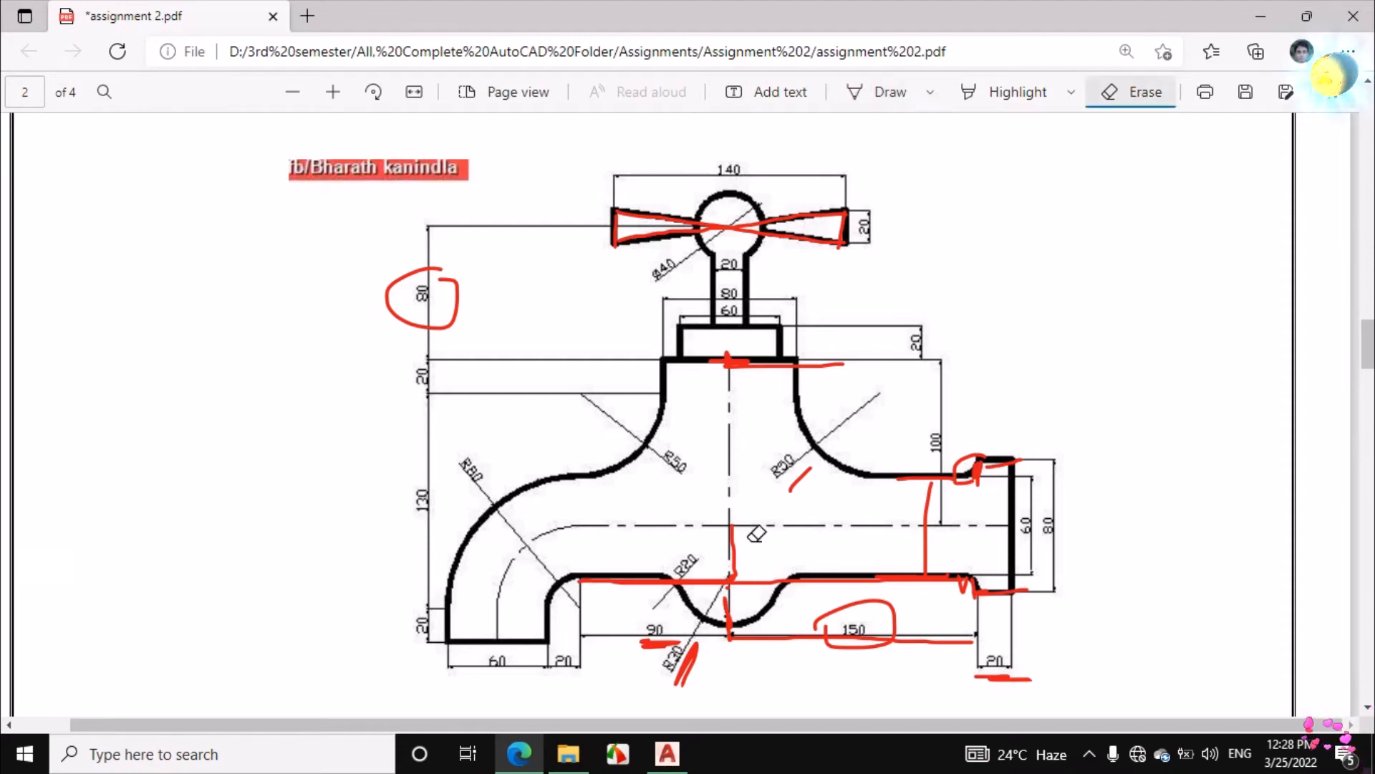
pyautogui.moveTo(666, 668); pyautogui.dragTo(697, 683)
pyautogui.moveTo(831, 630)
pyautogui.mouseDown()
pyautogui.moveTo(741, 578)
pyautogui.moveTo(953, 561)
pyautogui.mouseUp()
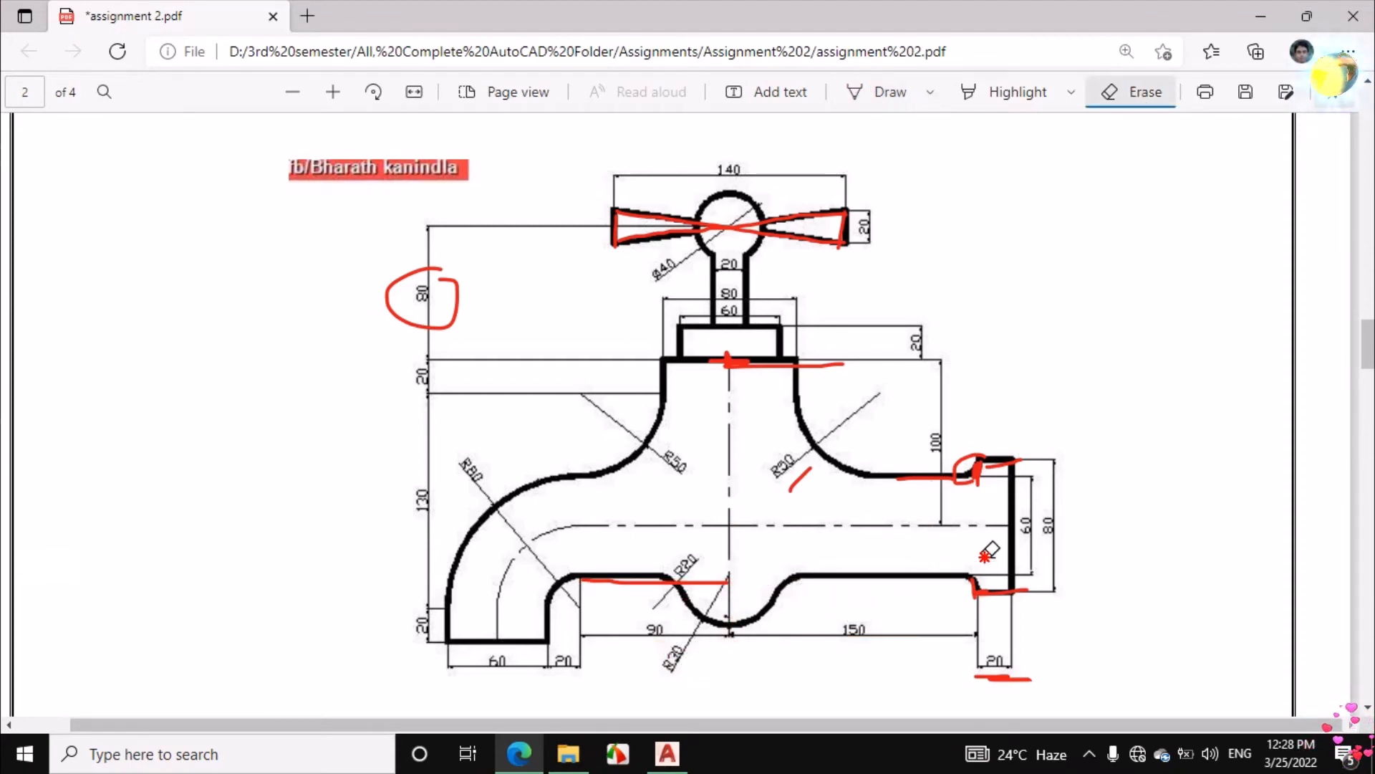
pyautogui.moveTo(1024, 586)
pyautogui.mouseDown()
pyautogui.moveTo(943, 470)
pyautogui.moveTo(883, 447)
pyautogui.moveTo(779, 462)
pyautogui.moveTo(793, 402)
pyautogui.moveTo(718, 362)
pyautogui.mouseUp()
pyautogui.moveTo(668, 528); pyautogui.dragTo(1010, 672)
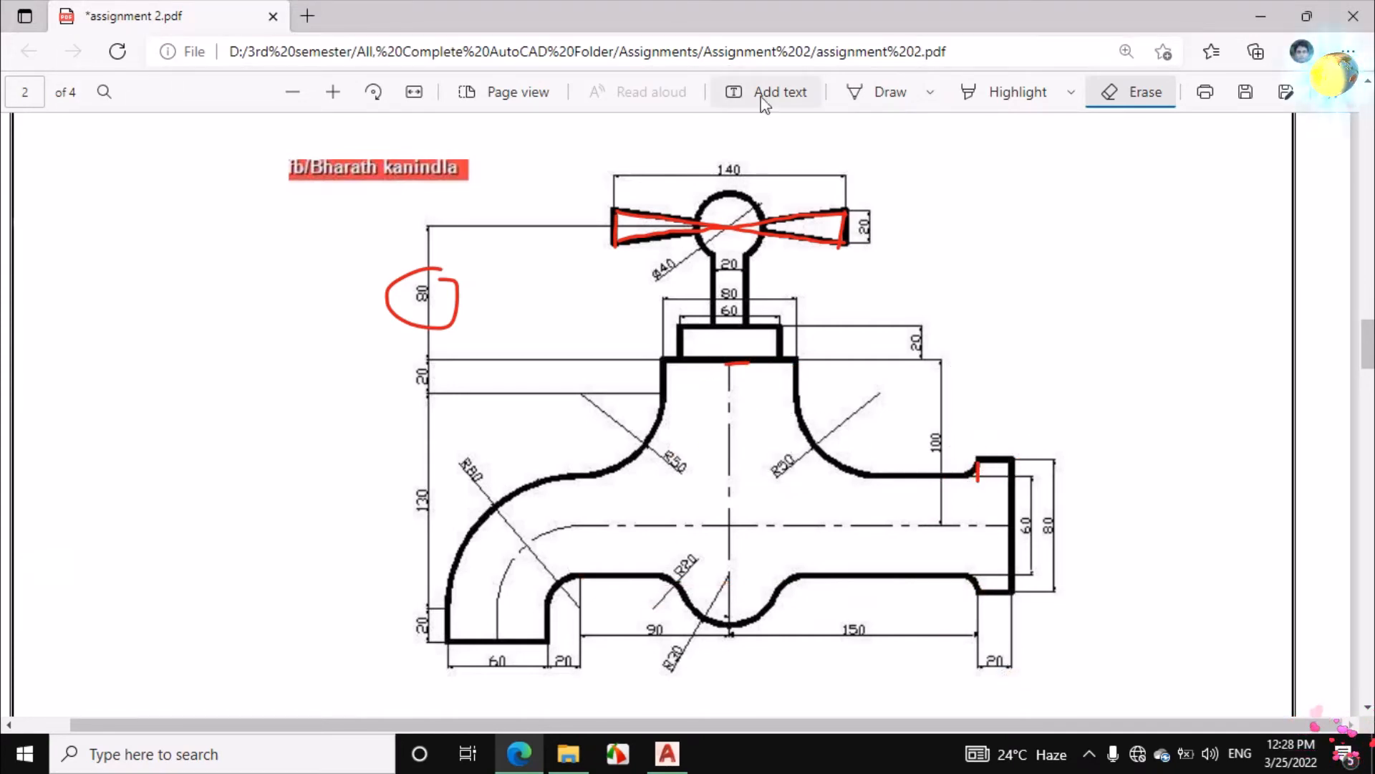
# Retrace in ink the bulge's vertical centre and the lower edge to its left, and underline the 90 dimension
pyautogui.click(878, 91)
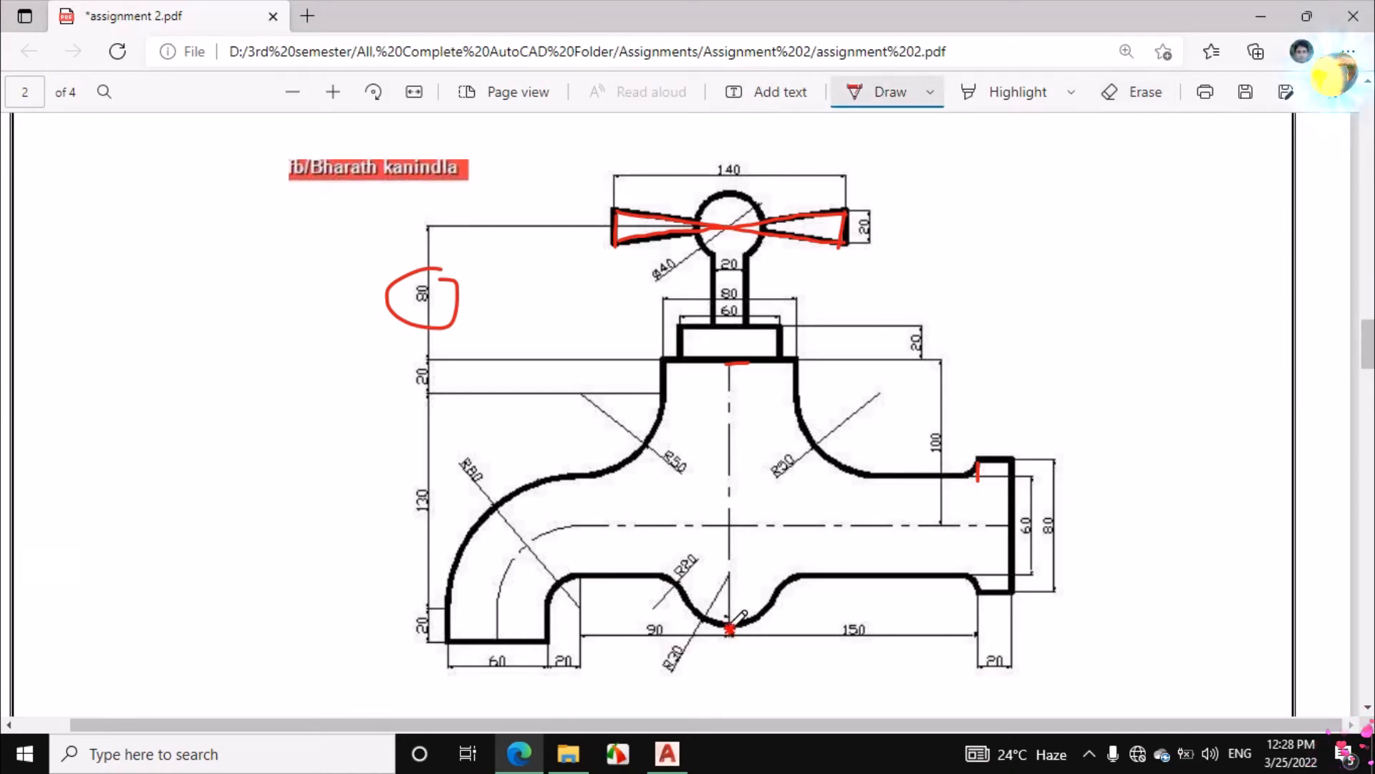
pyautogui.moveTo(731, 600)
pyautogui.mouseDown()
pyautogui.moveTo(733, 568)
pyautogui.moveTo(584, 579)
pyautogui.mouseUp()
pyautogui.moveTo(685, 643); pyautogui.dragTo(651, 637)
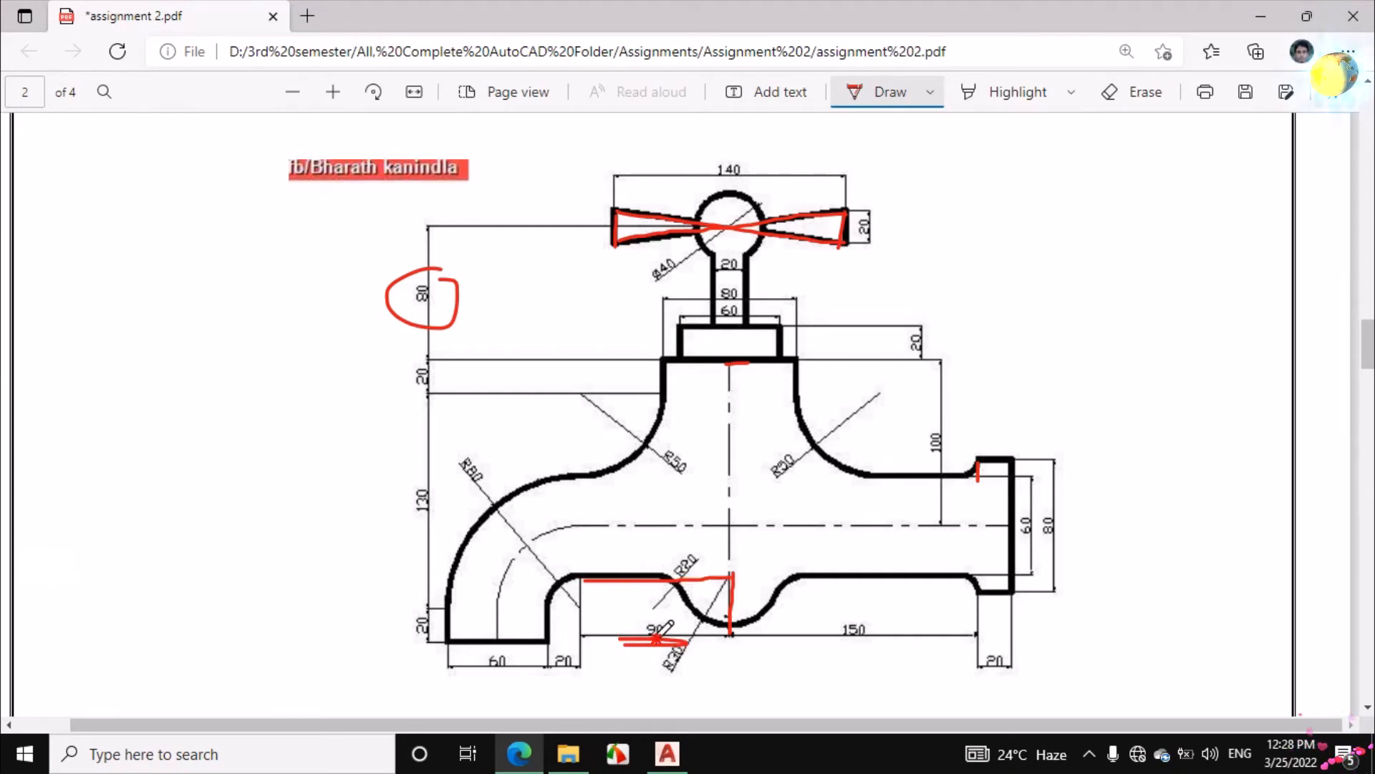
# Switch back to AutoCAD and draw a 90-unit horizontal line leftward from the circle's centre
pyautogui.click(667, 753)
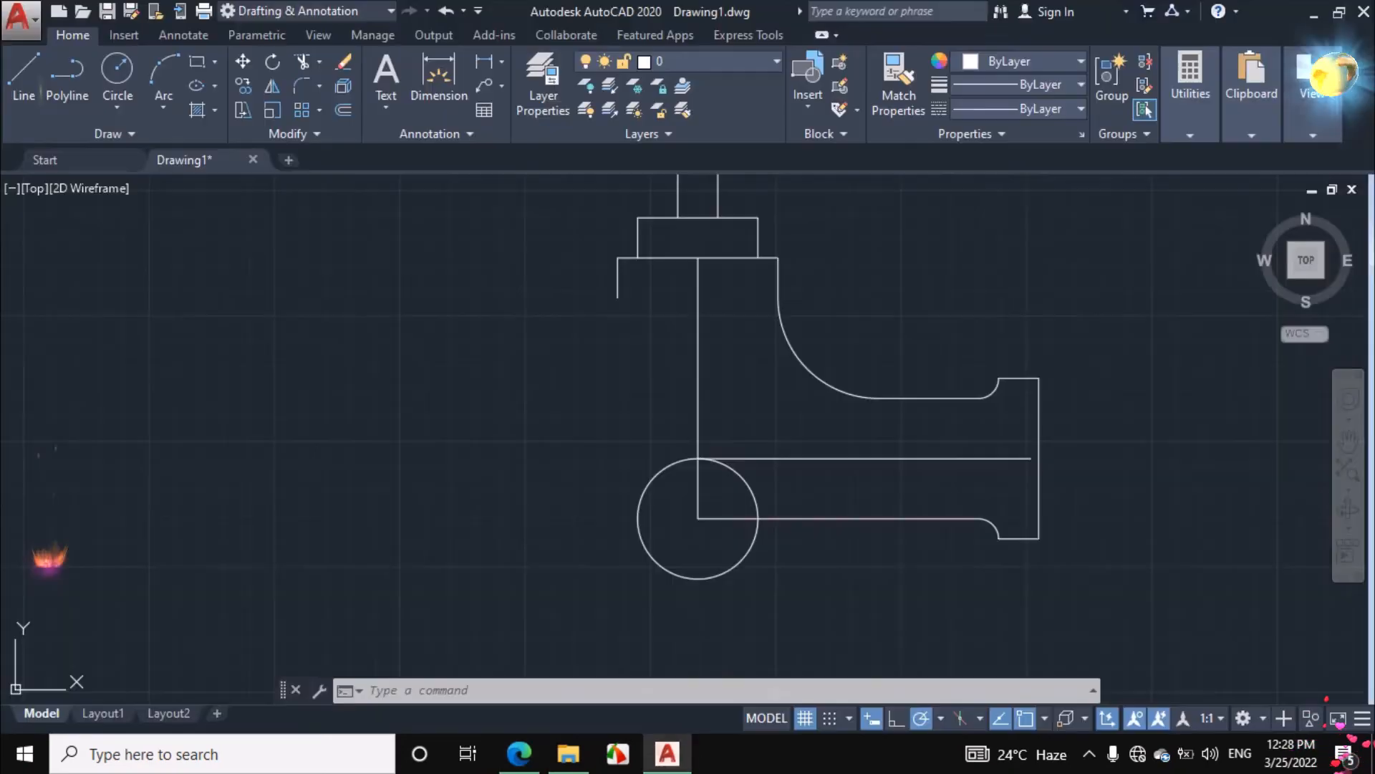
pyautogui.click(26, 71)
pyautogui.click(698, 519)
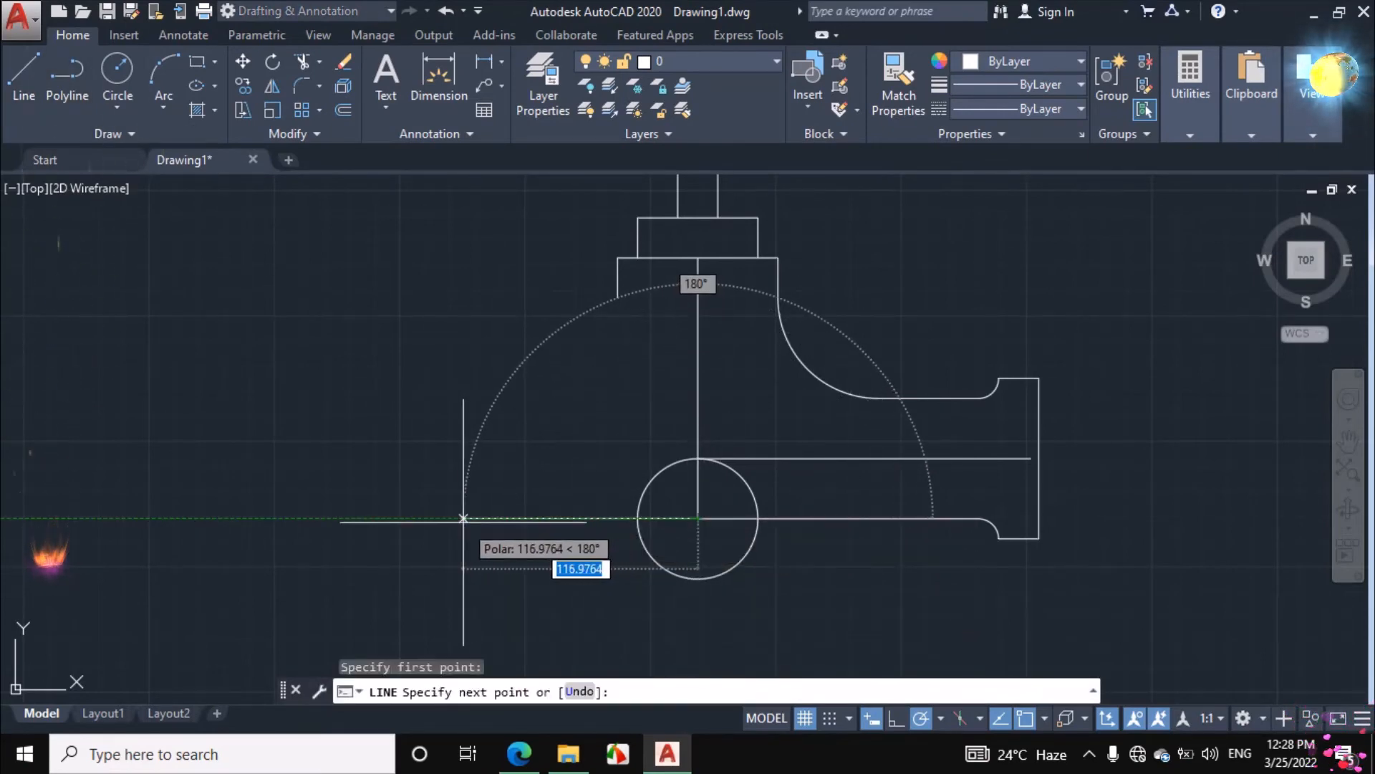
pyautogui.write('90')
pyautogui.press('Return')
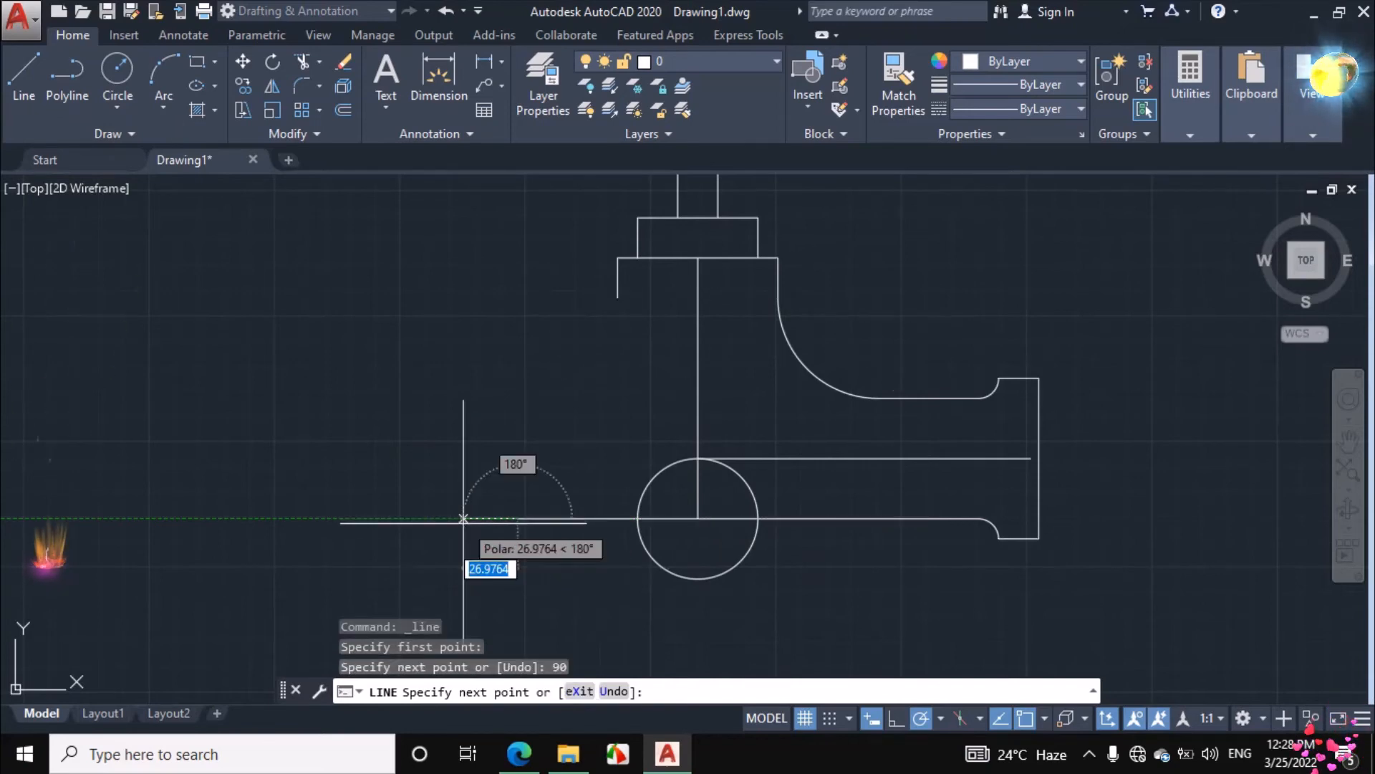
pyautogui.rightClick(470, 445)
pyautogui.click(494, 479)
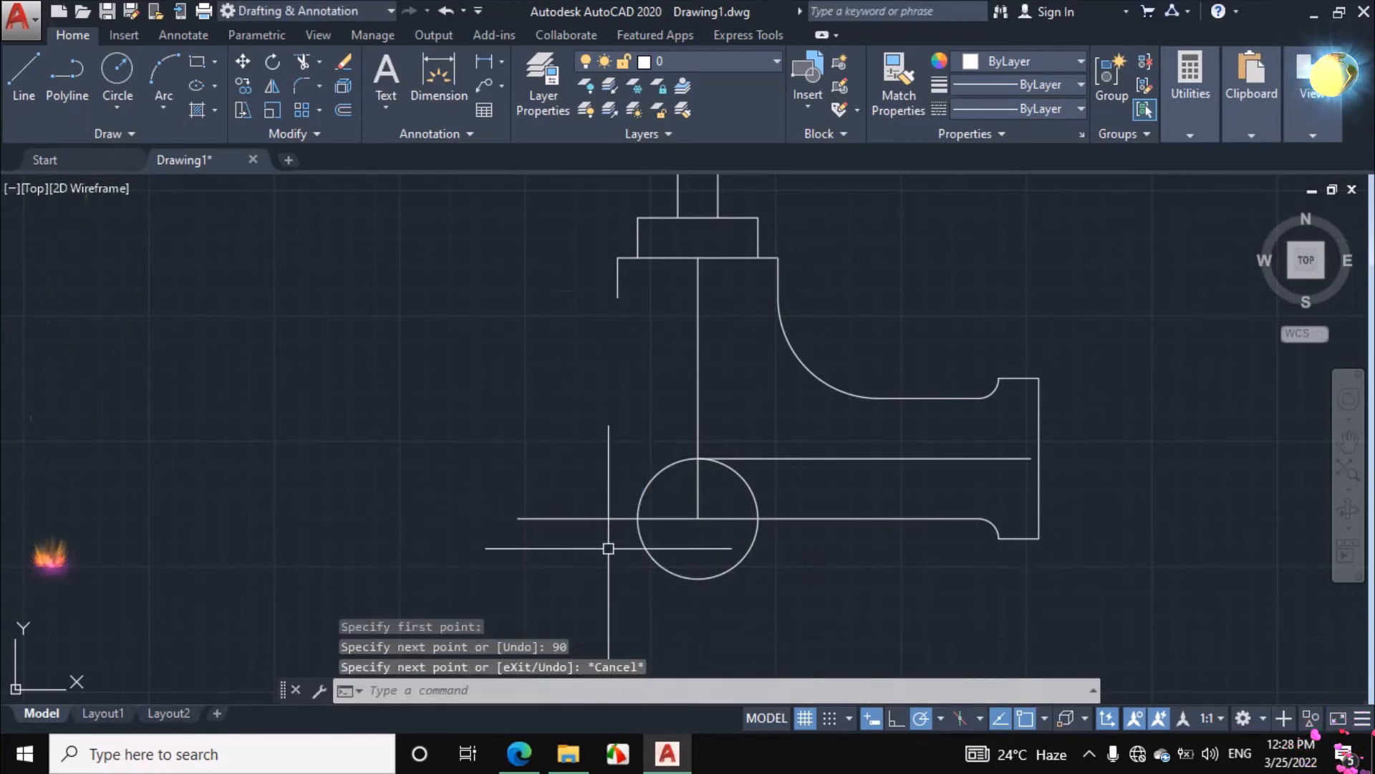
# Switch to the assignment PDF and circle in ink the R20 label and the matching curve on the bulge's right side
pyautogui.click(519, 753)
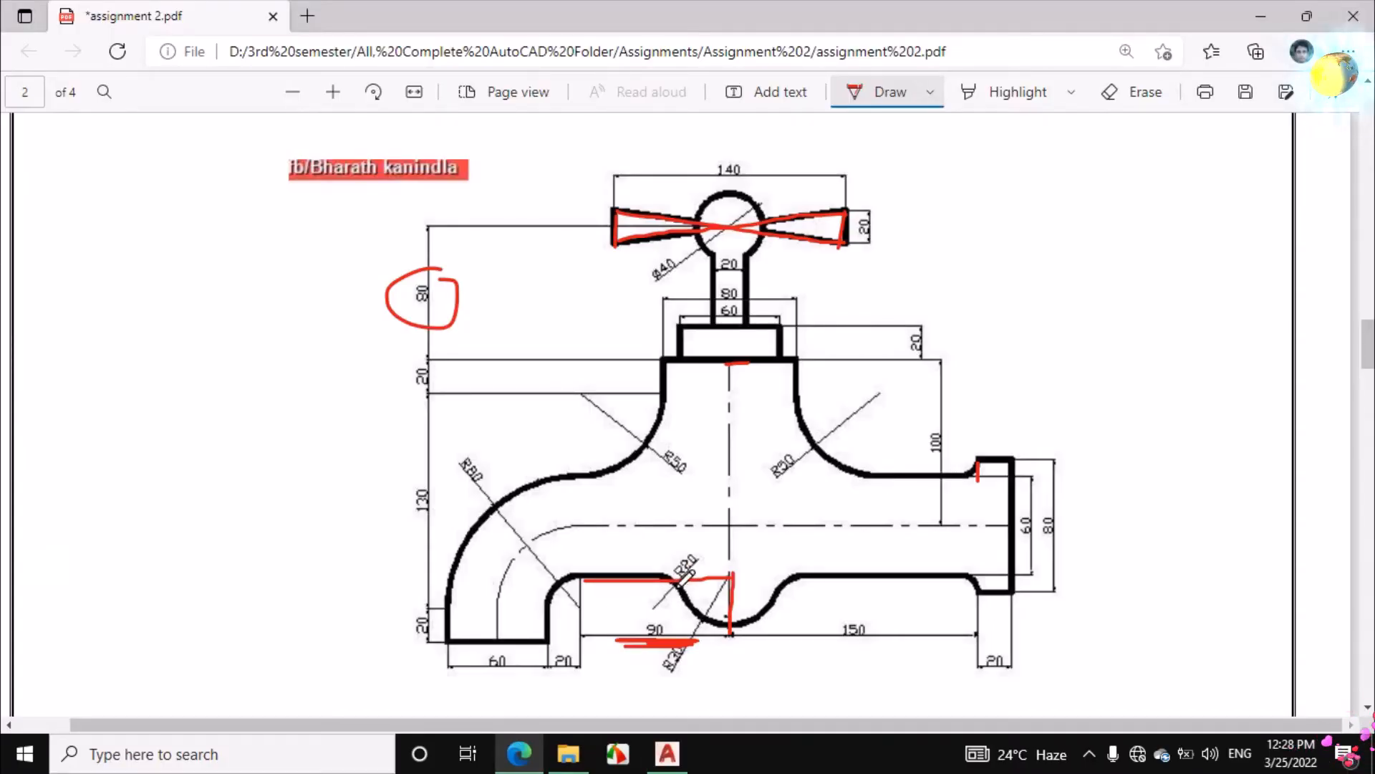
pyautogui.moveTo(677, 546); pyautogui.dragTo(693, 593)
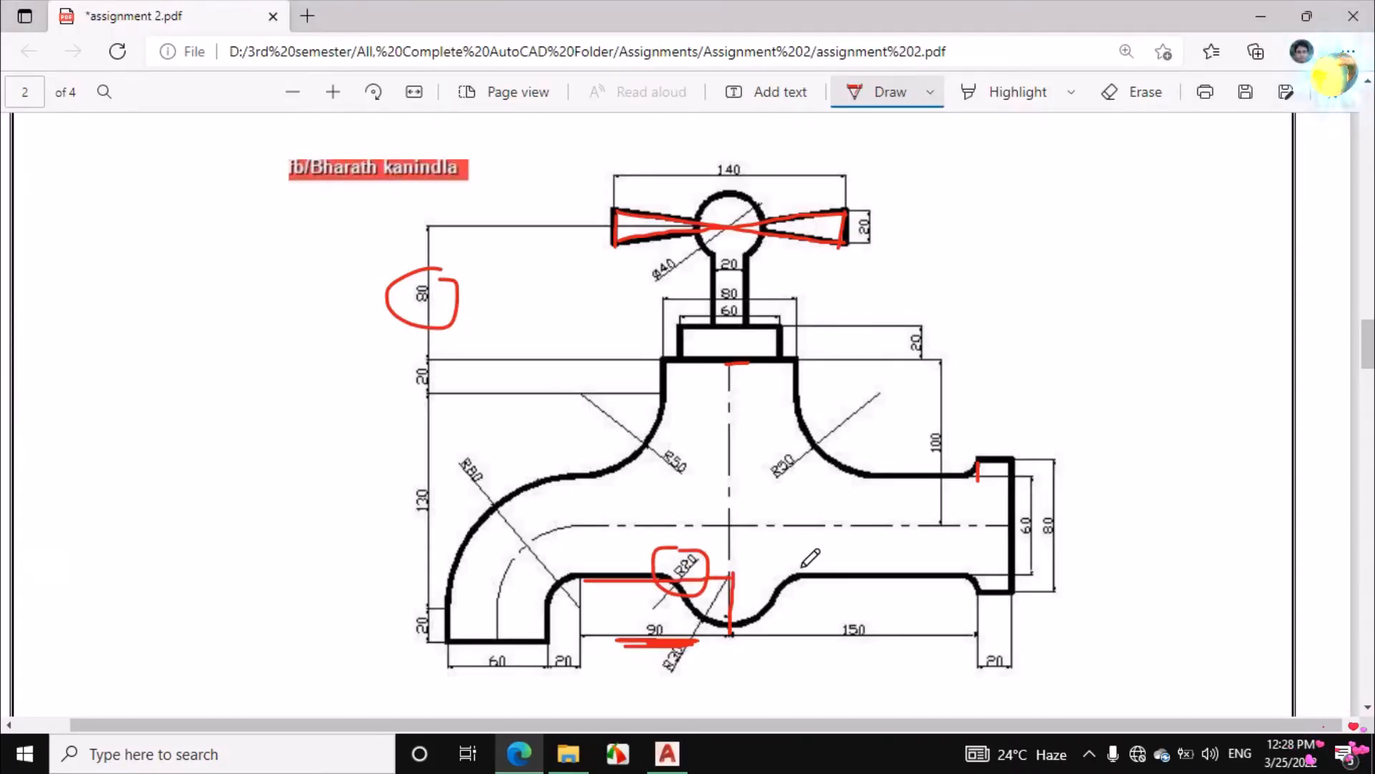
pyautogui.moveTo(804, 600); pyautogui.dragTo(799, 568)
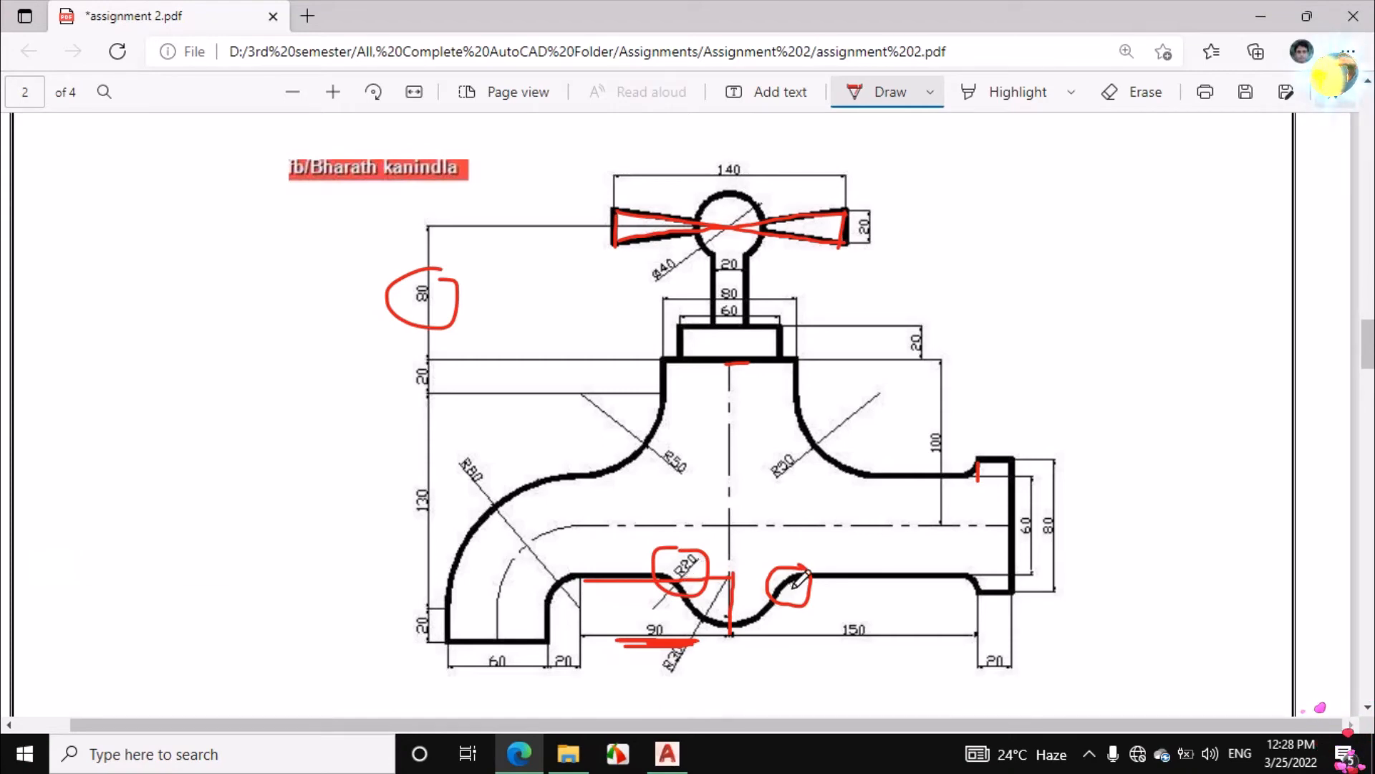
# Switch back to AutoCAD and fillet the left lower edge line with the bulge circle at radius 20
pyautogui.click(667, 754)
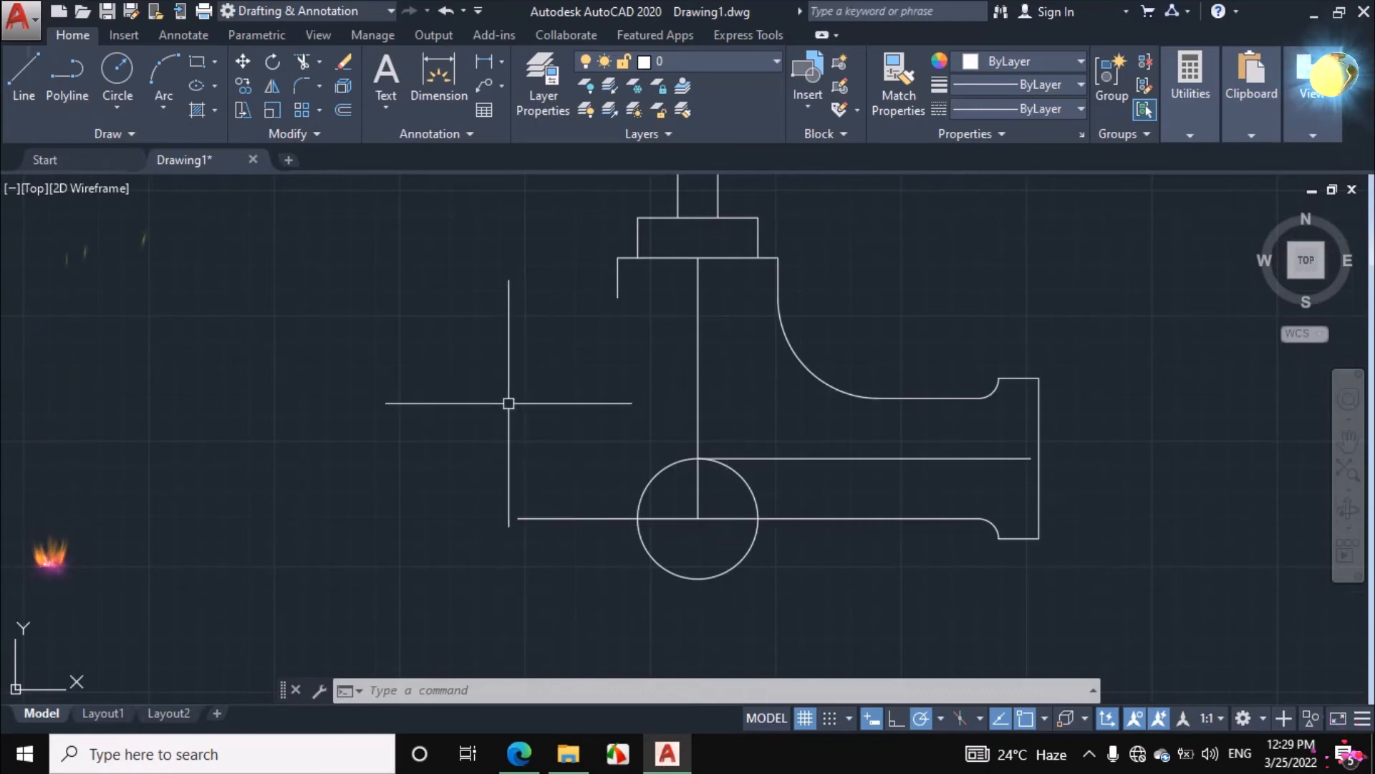
pyautogui.write('f')
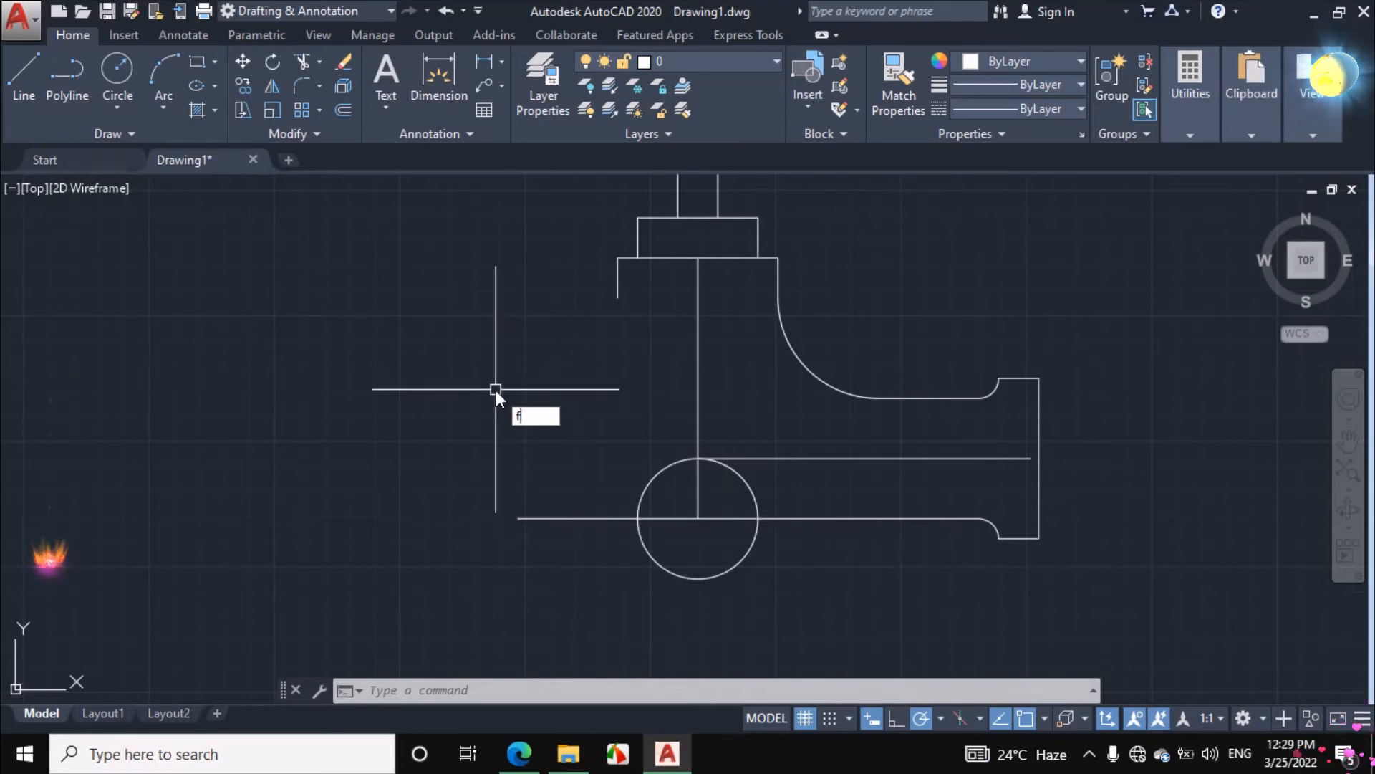
pyautogui.press('Return')
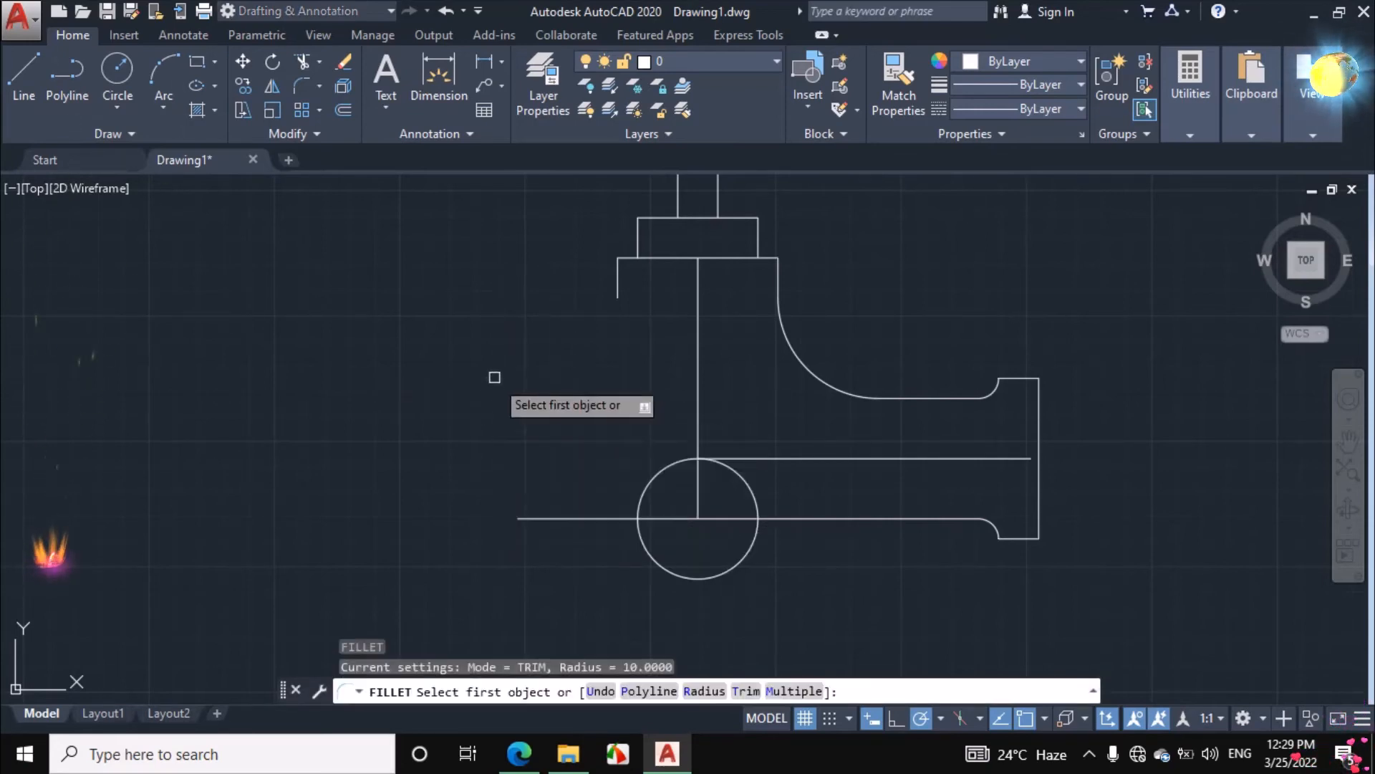
pyautogui.rightClick(491, 364)
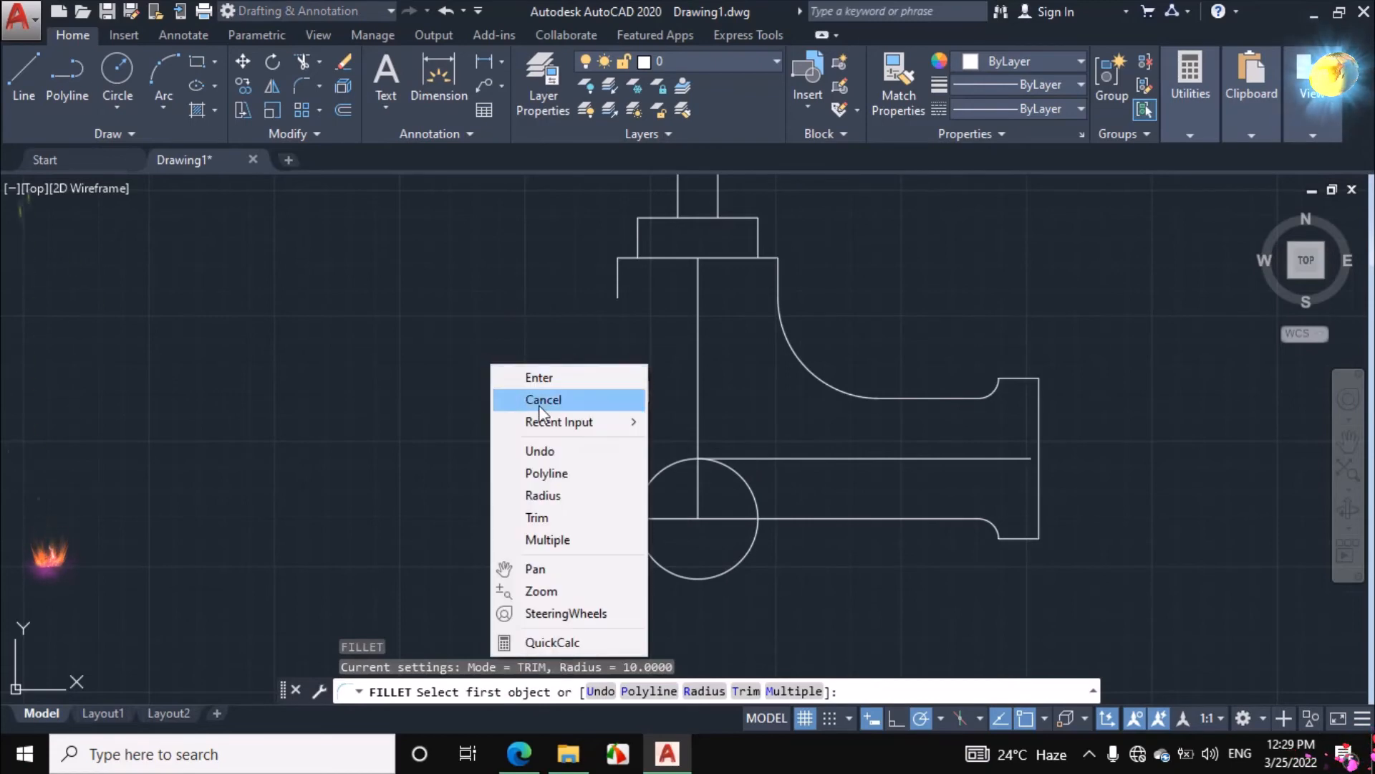
pyautogui.click(556, 495)
pyautogui.write('20')
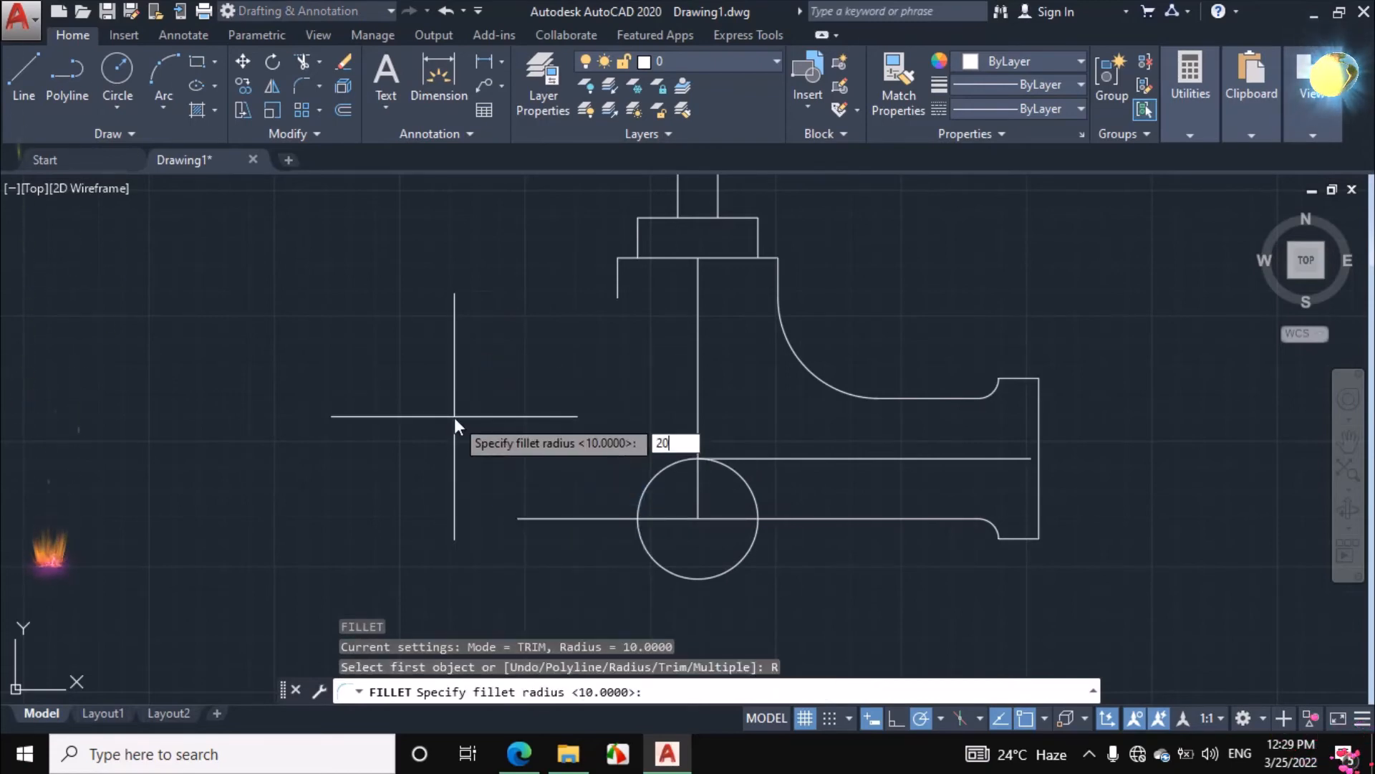
pyautogui.press('Return')
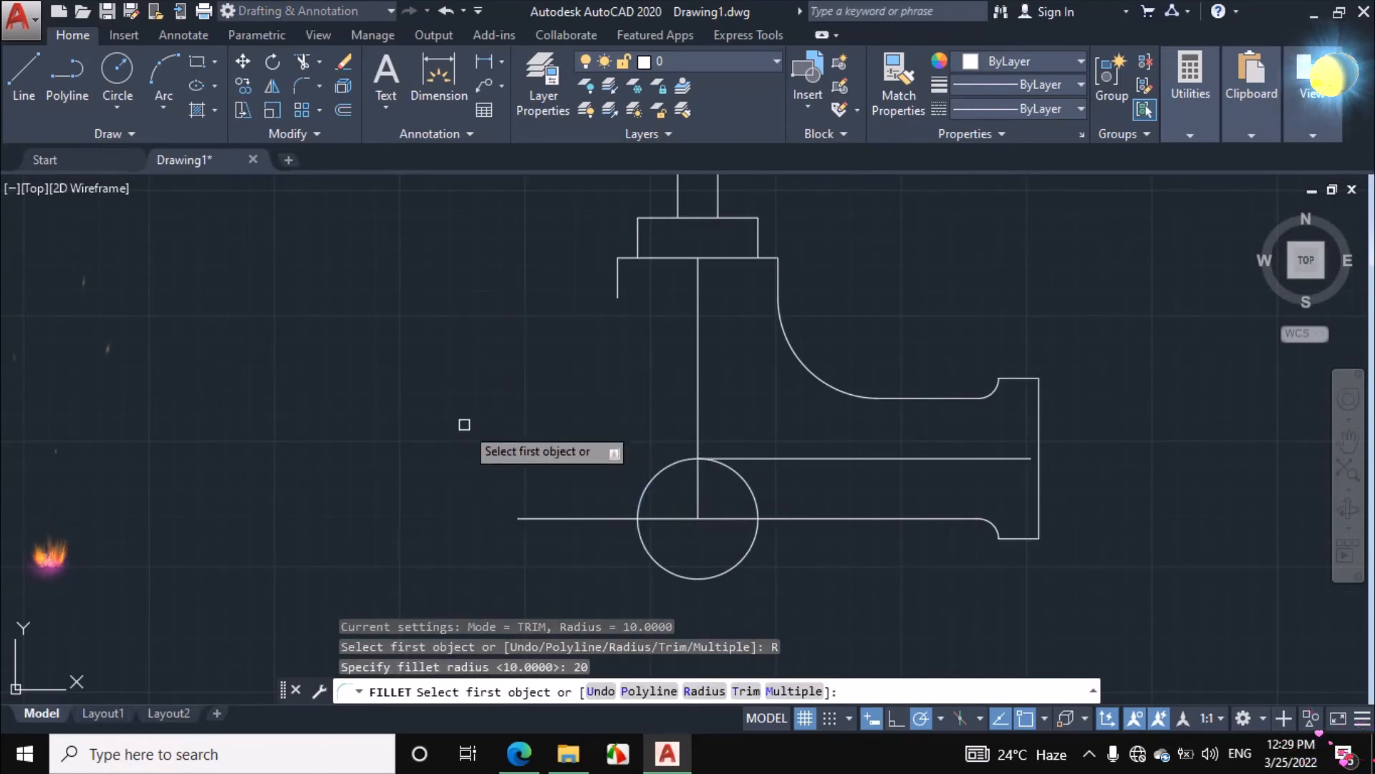
pyautogui.click(601, 518)
pyautogui.click(645, 546)
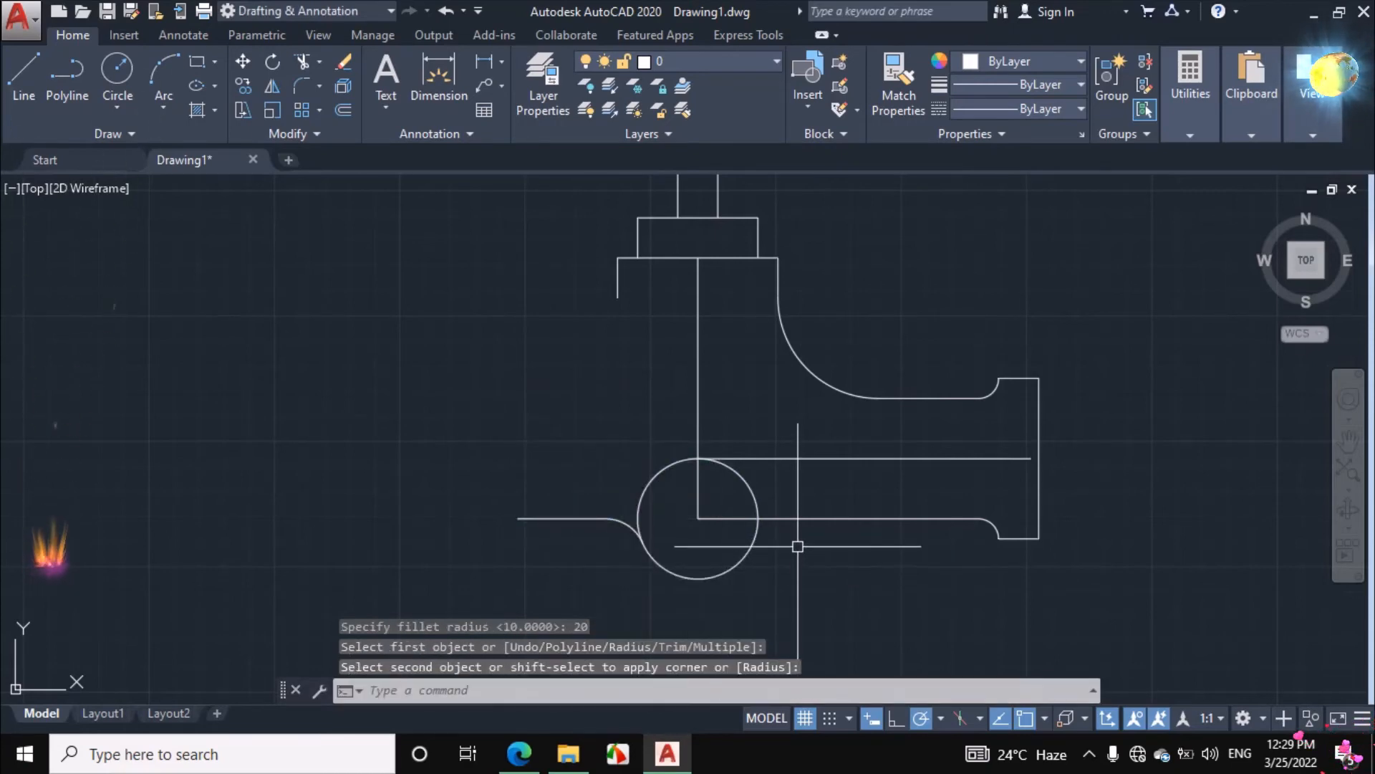
# Fillet the right pipe's lower edge with the bulge circle at the same radius of 20
pyautogui.press('Return')
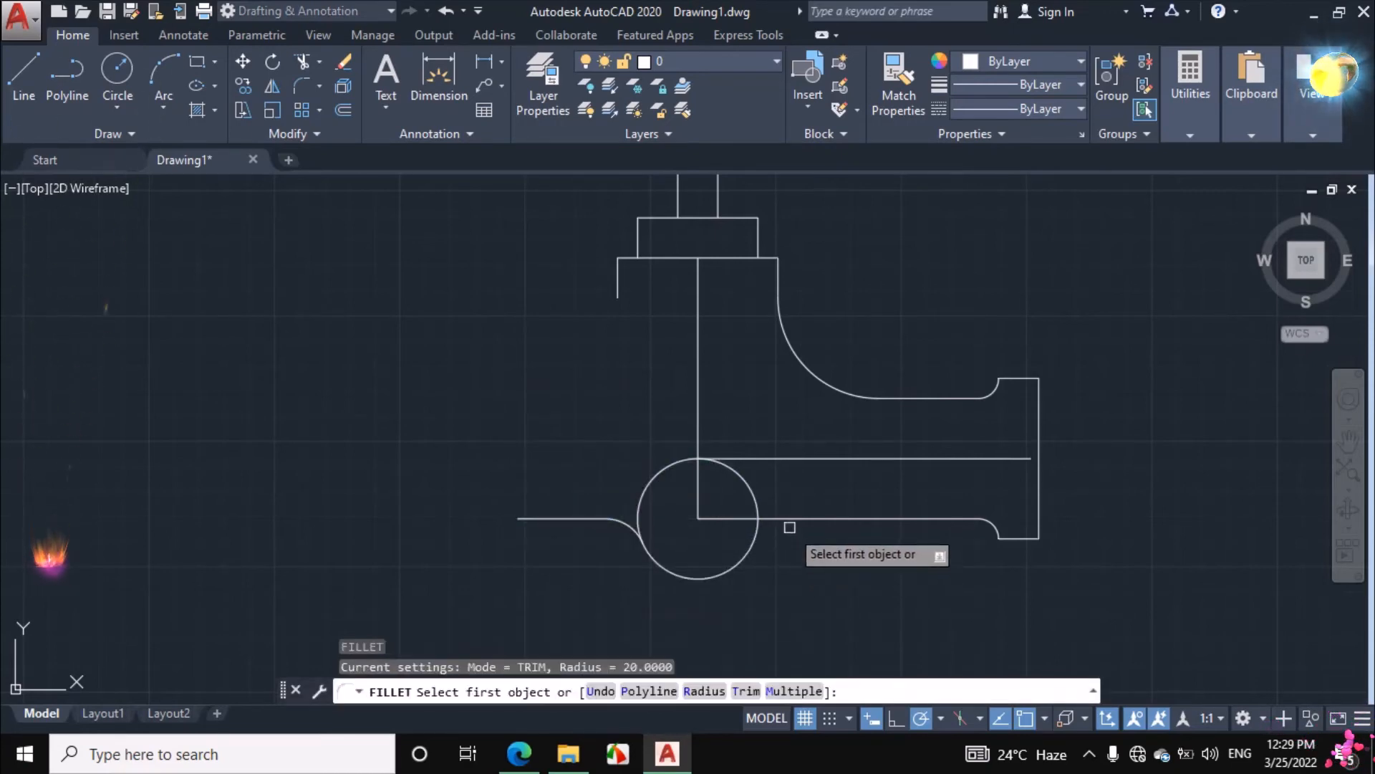
pyautogui.click(786, 518)
pyautogui.click(752, 546)
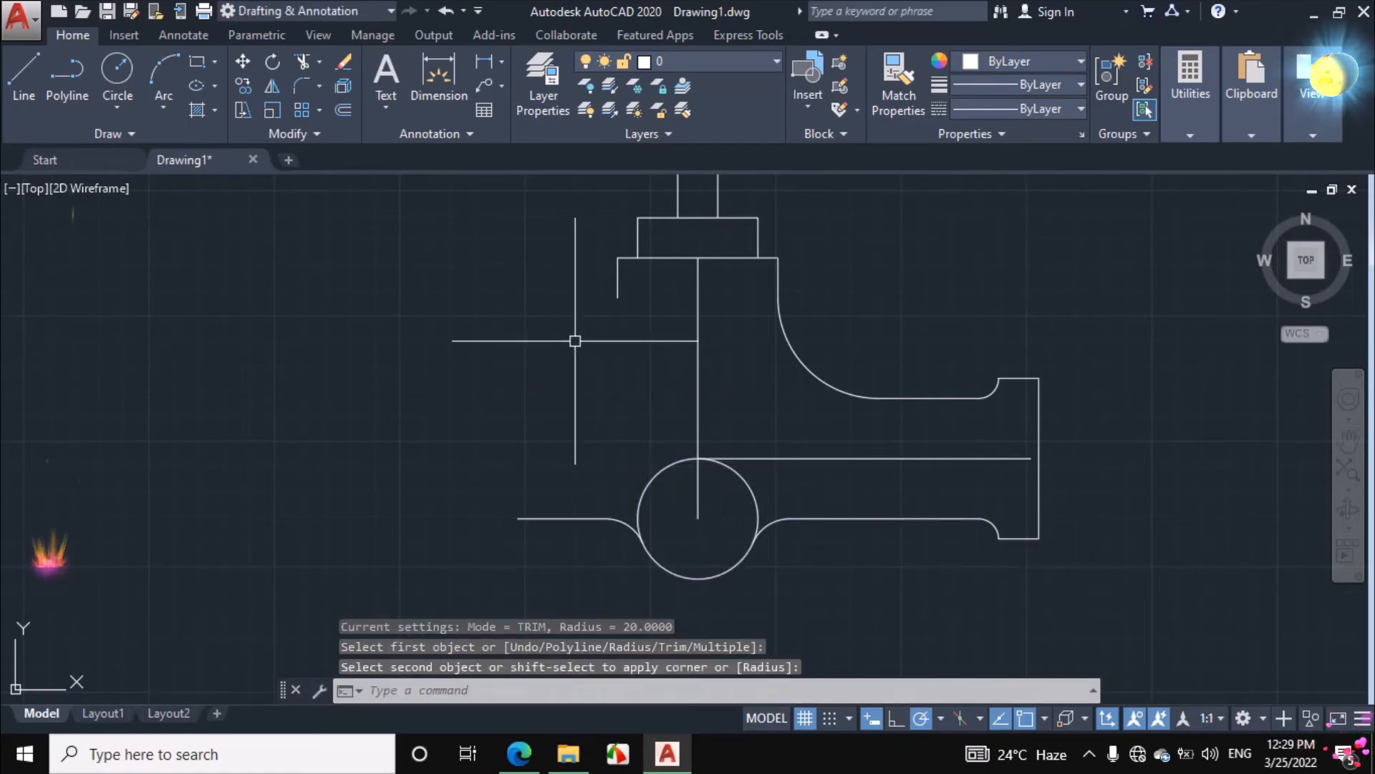
# Trim away the upper part of the bulge circle so only the lower arc between the two fillets is left
pyautogui.write('tr')
pyautogui.press('Return')
pyautogui.press('Return')
pyautogui.click(663, 471)
pyautogui.click(746, 485)
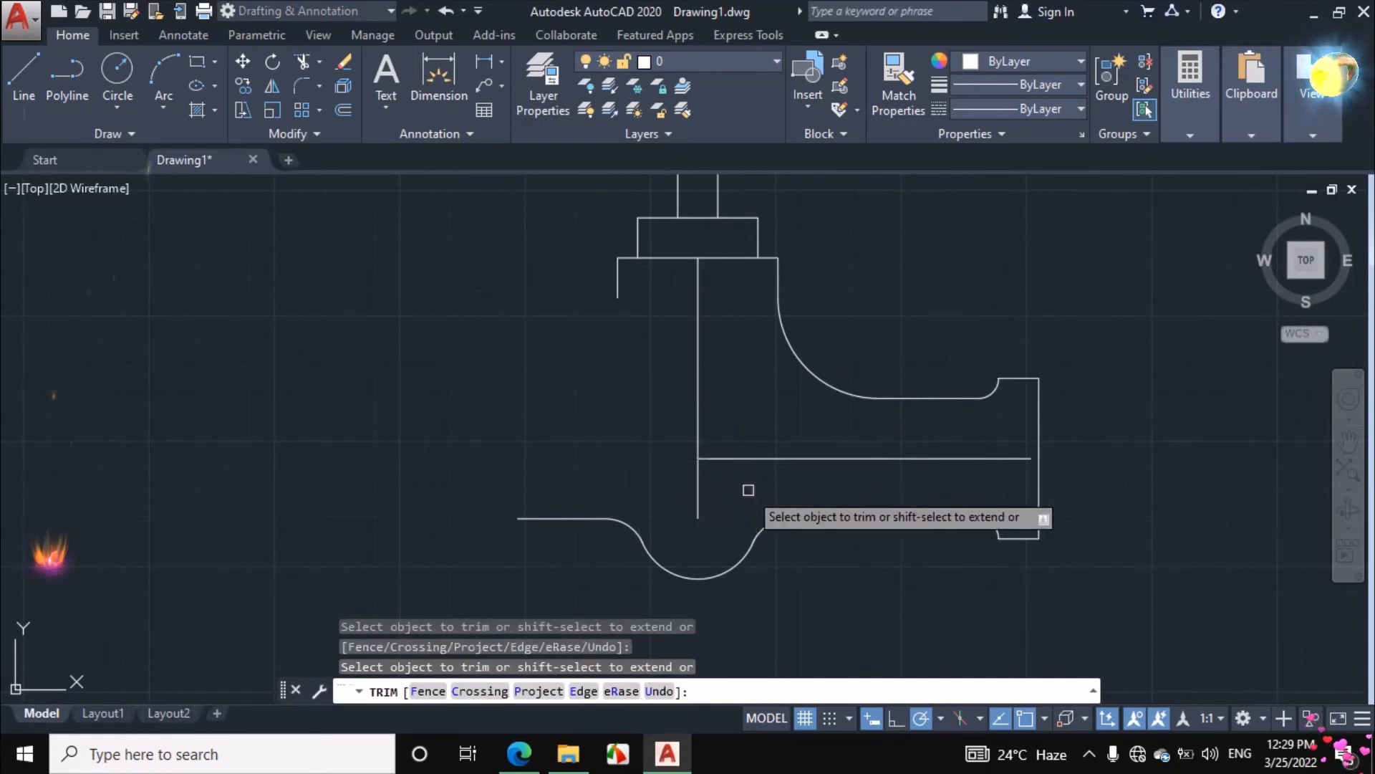
pyautogui.rightClick(491, 393)
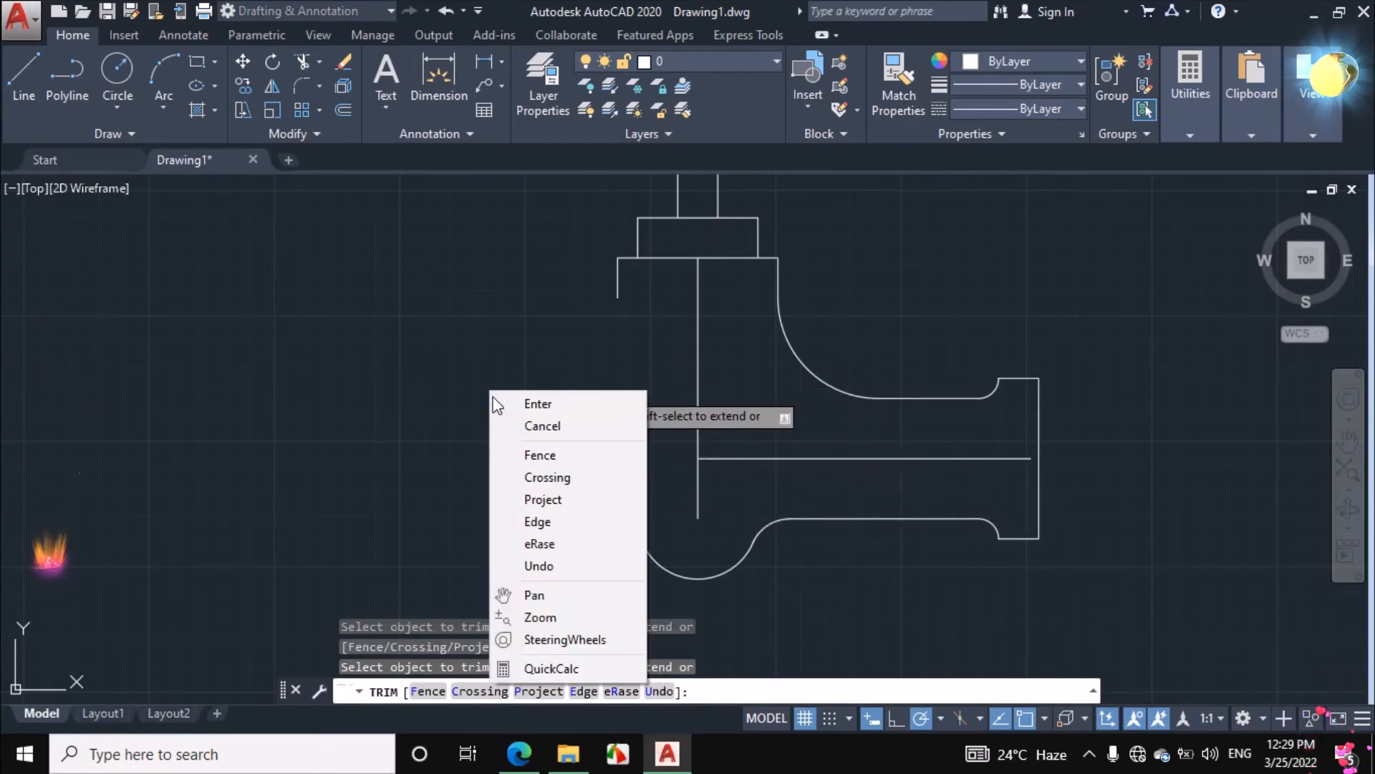
pyautogui.click(513, 427)
# Switch to the assignment PDF, trace in ink the pipe's upper edge across the body, and circle the left R50 label
pyautogui.scroll(-2, 654, 552)
pyautogui.scroll(2, 644, 553)
pyautogui.scroll(-2, 633, 546)
pyautogui.click(520, 752)
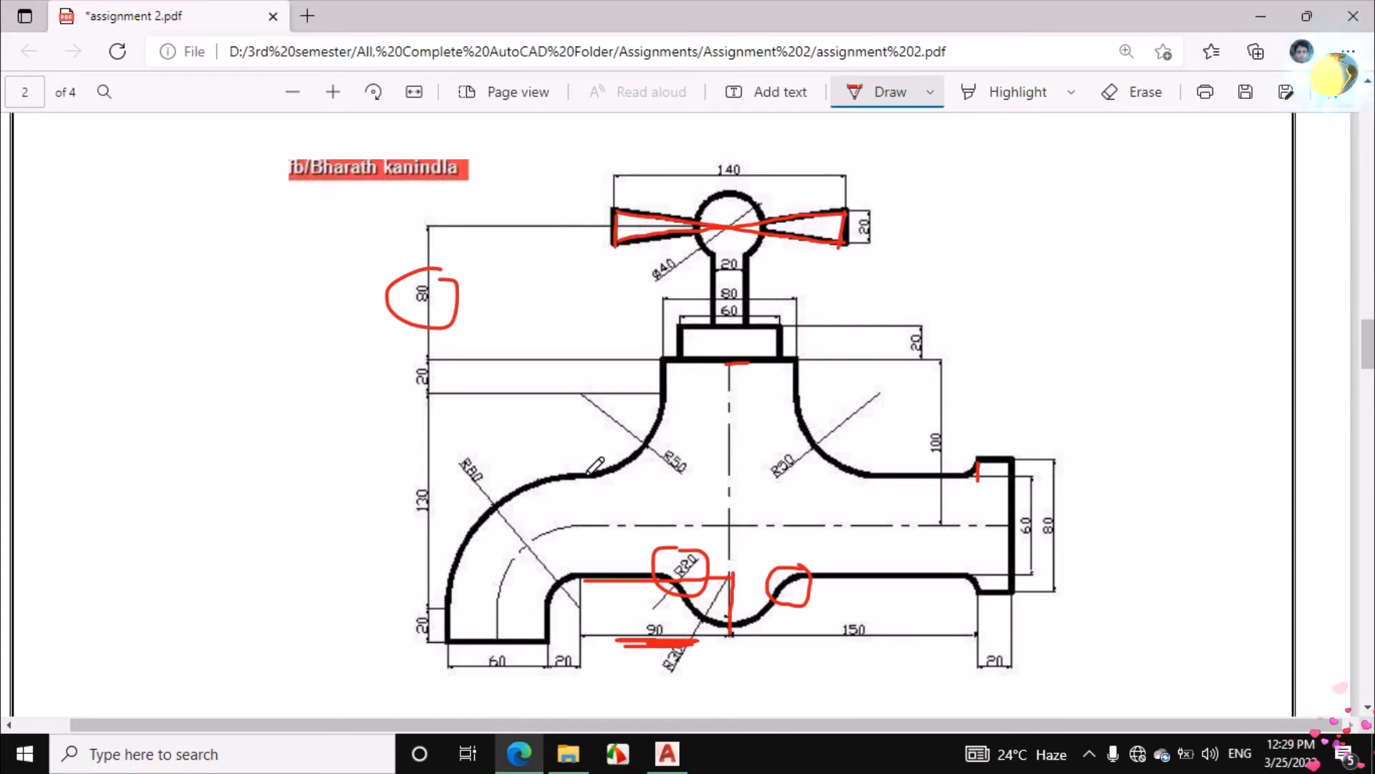
pyautogui.moveTo(608, 473); pyautogui.dragTo(857, 482)
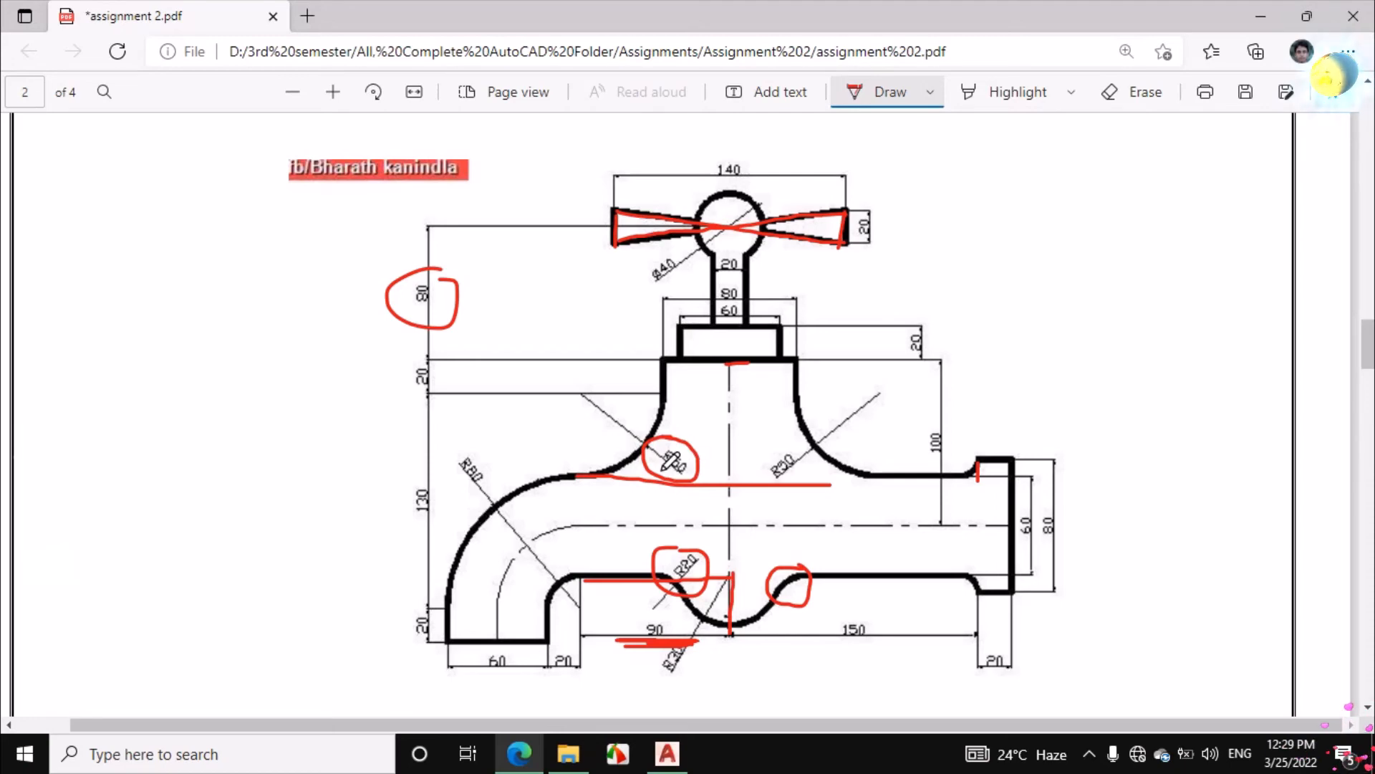
# Switch back to AutoCAD and stretch the right pipe's upper edge leftward past the neck to about 290 units long
pyautogui.click(667, 753)
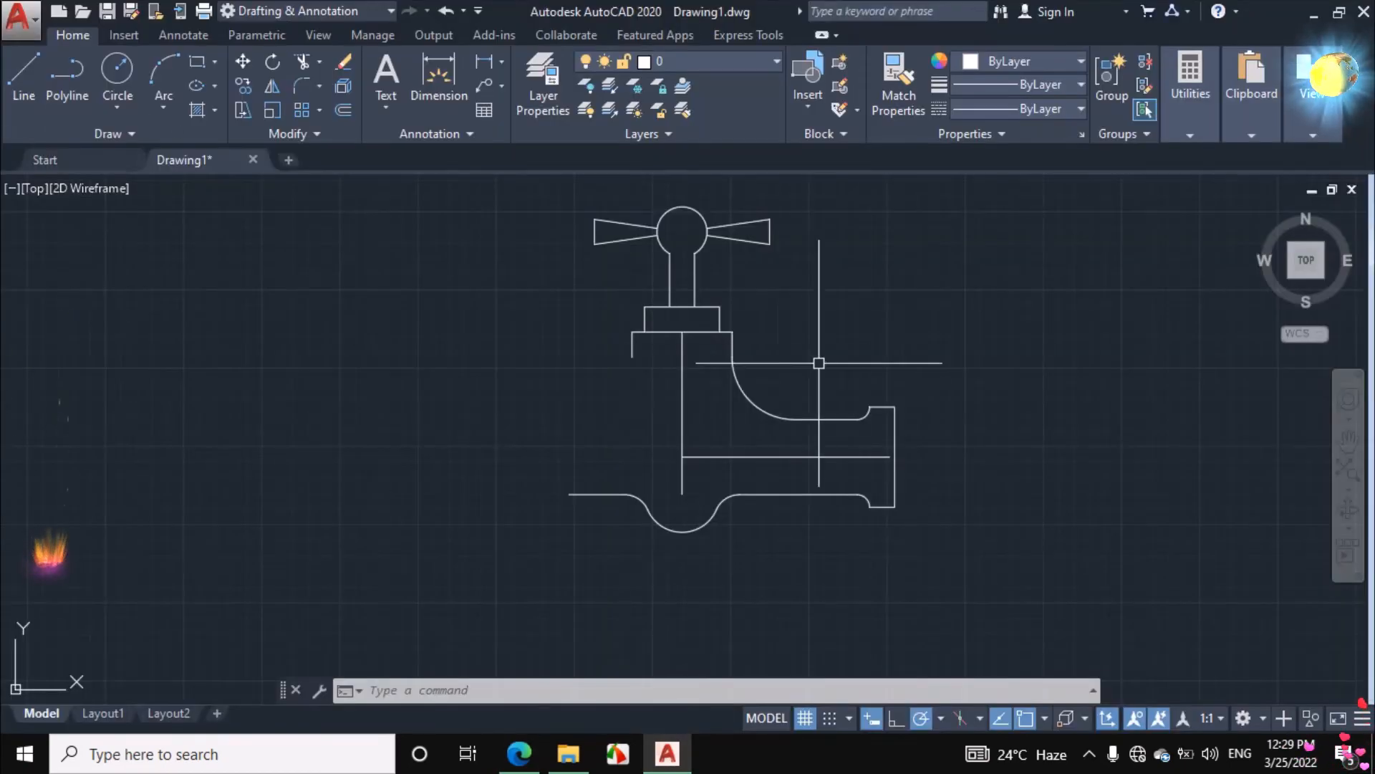
pyautogui.click(802, 418)
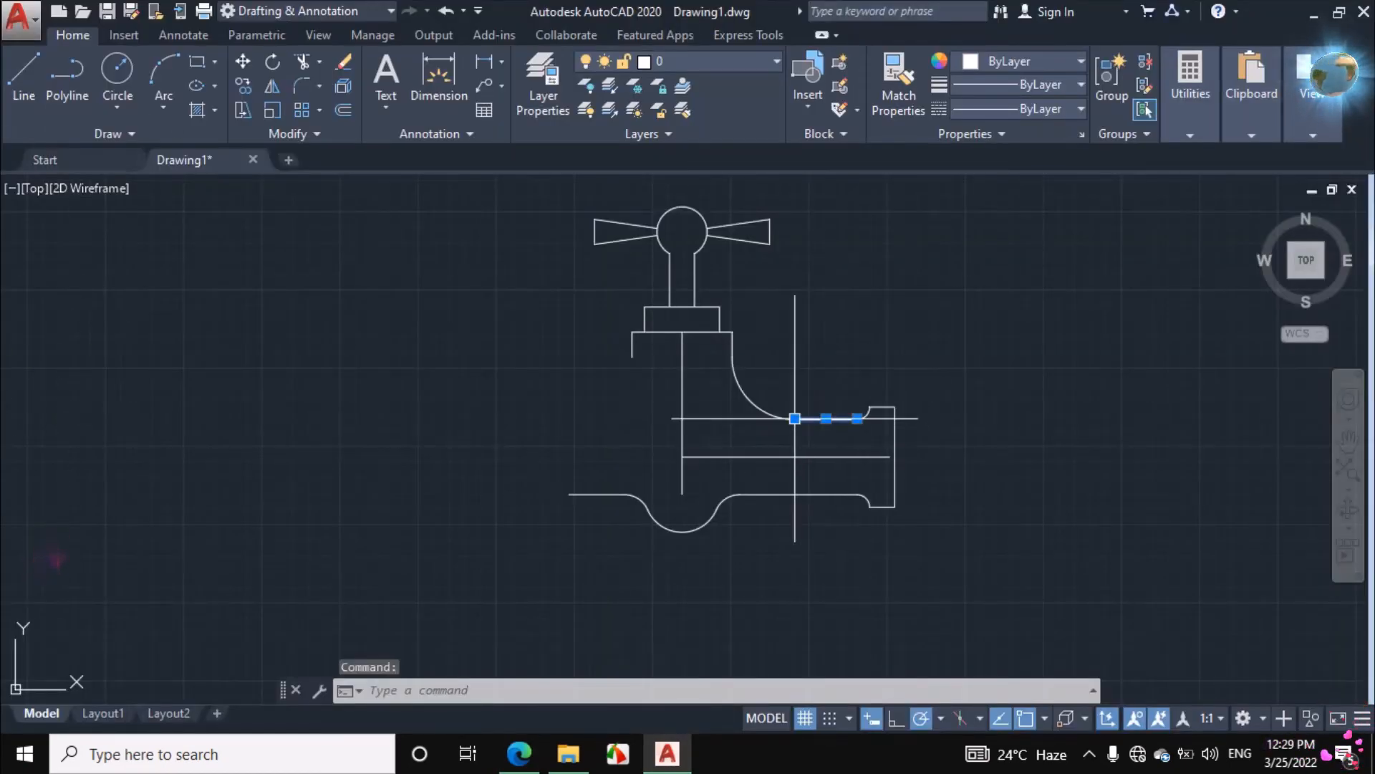
pyautogui.click(795, 418)
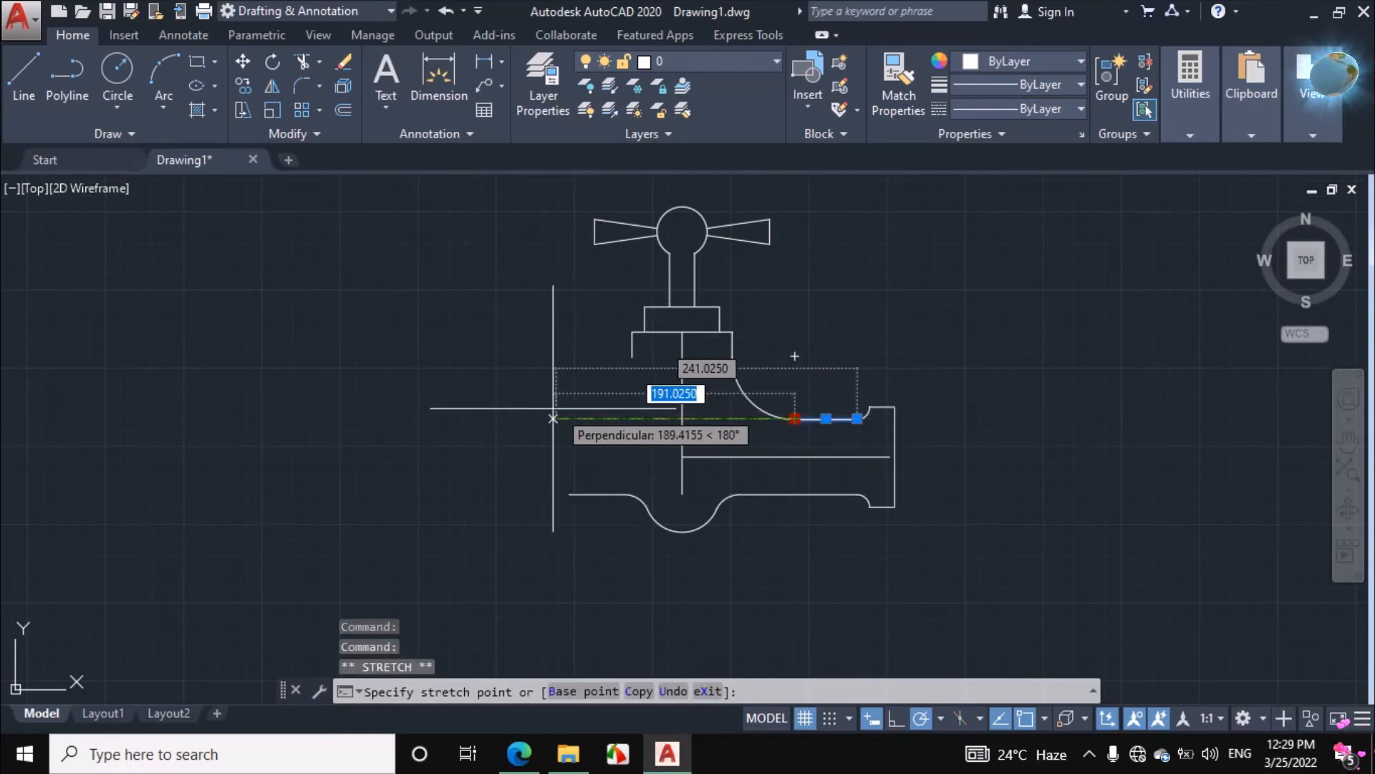
pyautogui.click(495, 419)
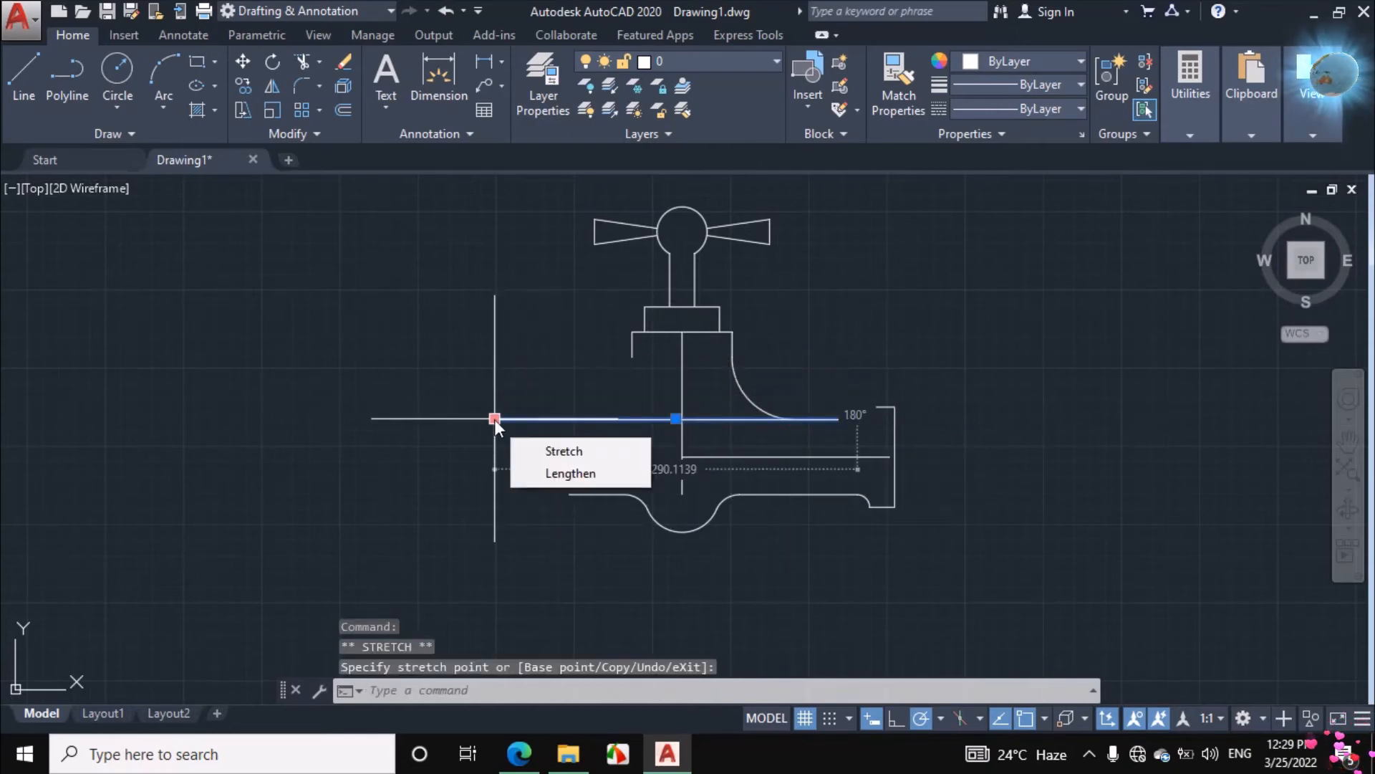
pyautogui.press('Escape')
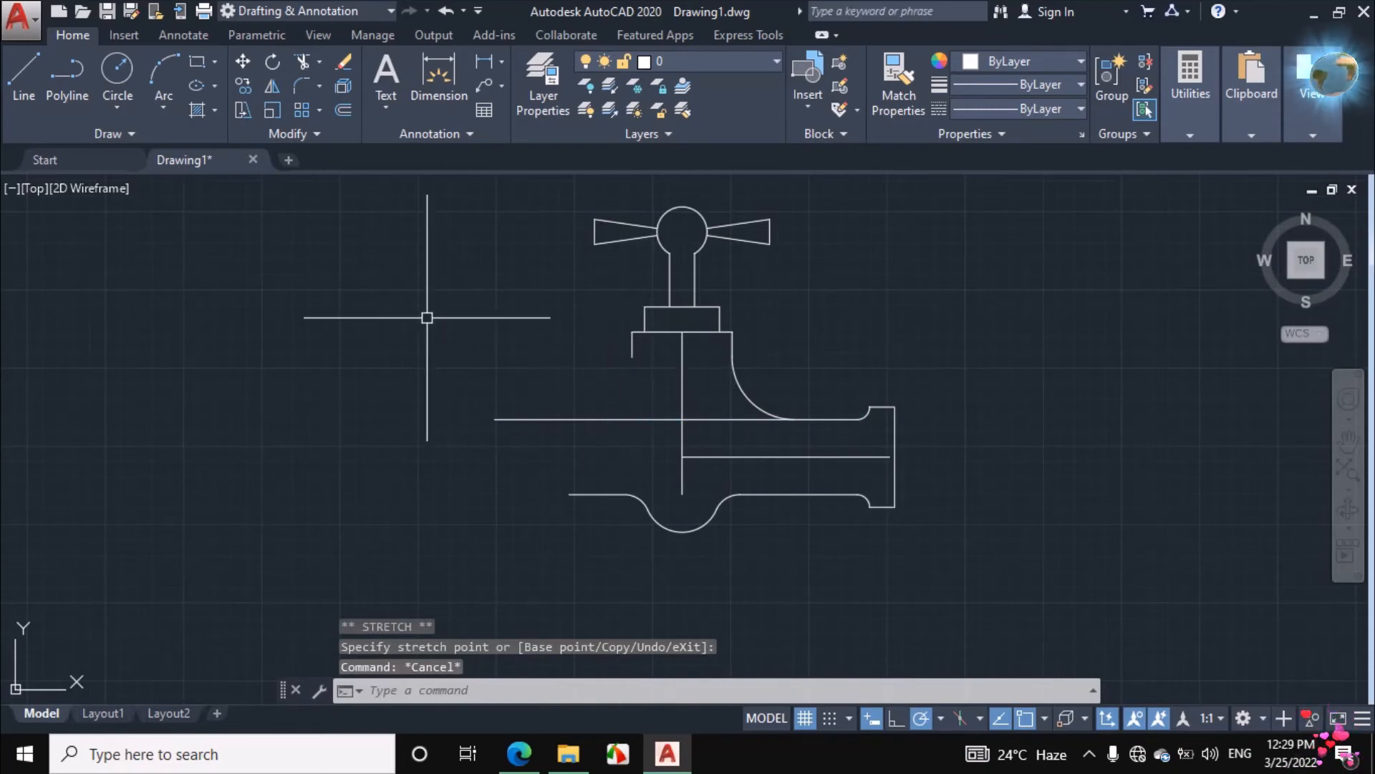
# Fillet the neck's short left vertical line with the extended upper edge line at radius 50
pyautogui.write('F')
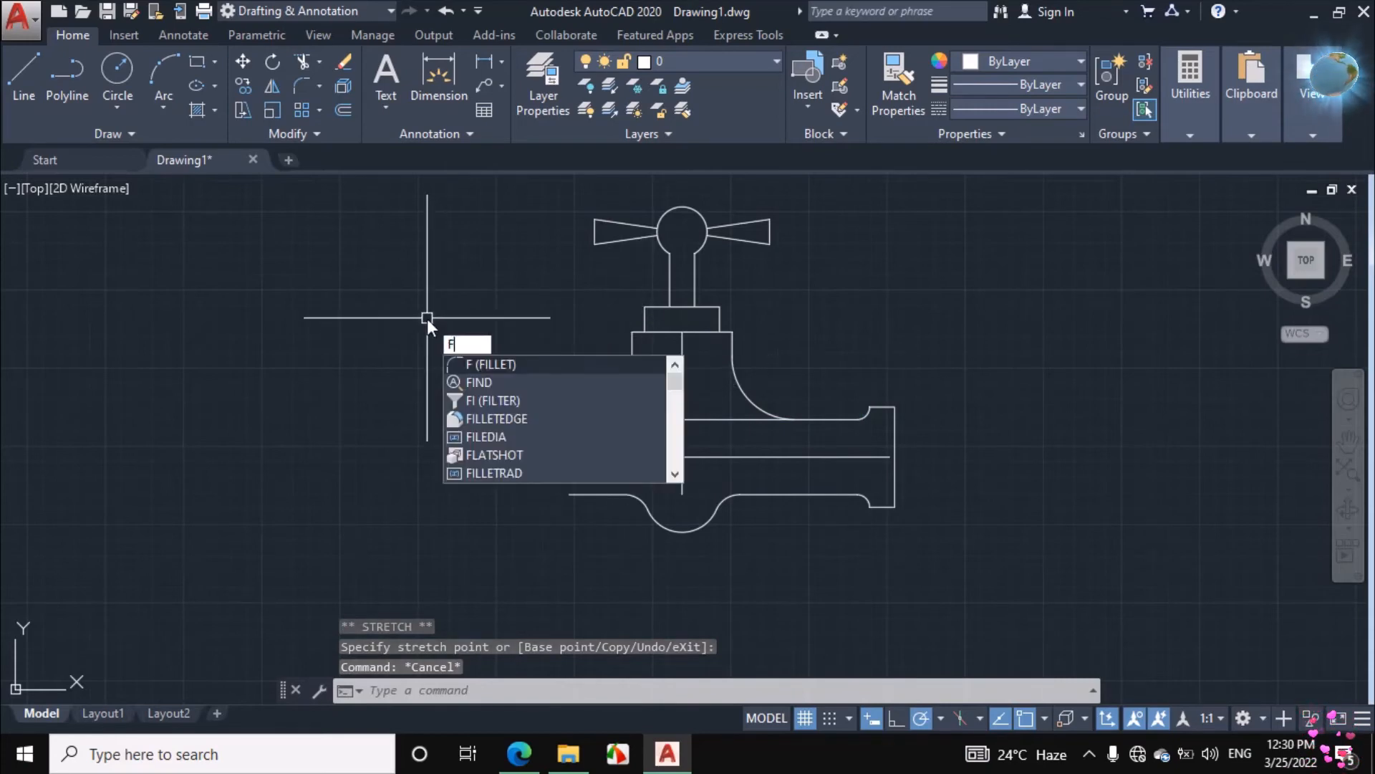
pyautogui.press('Return')
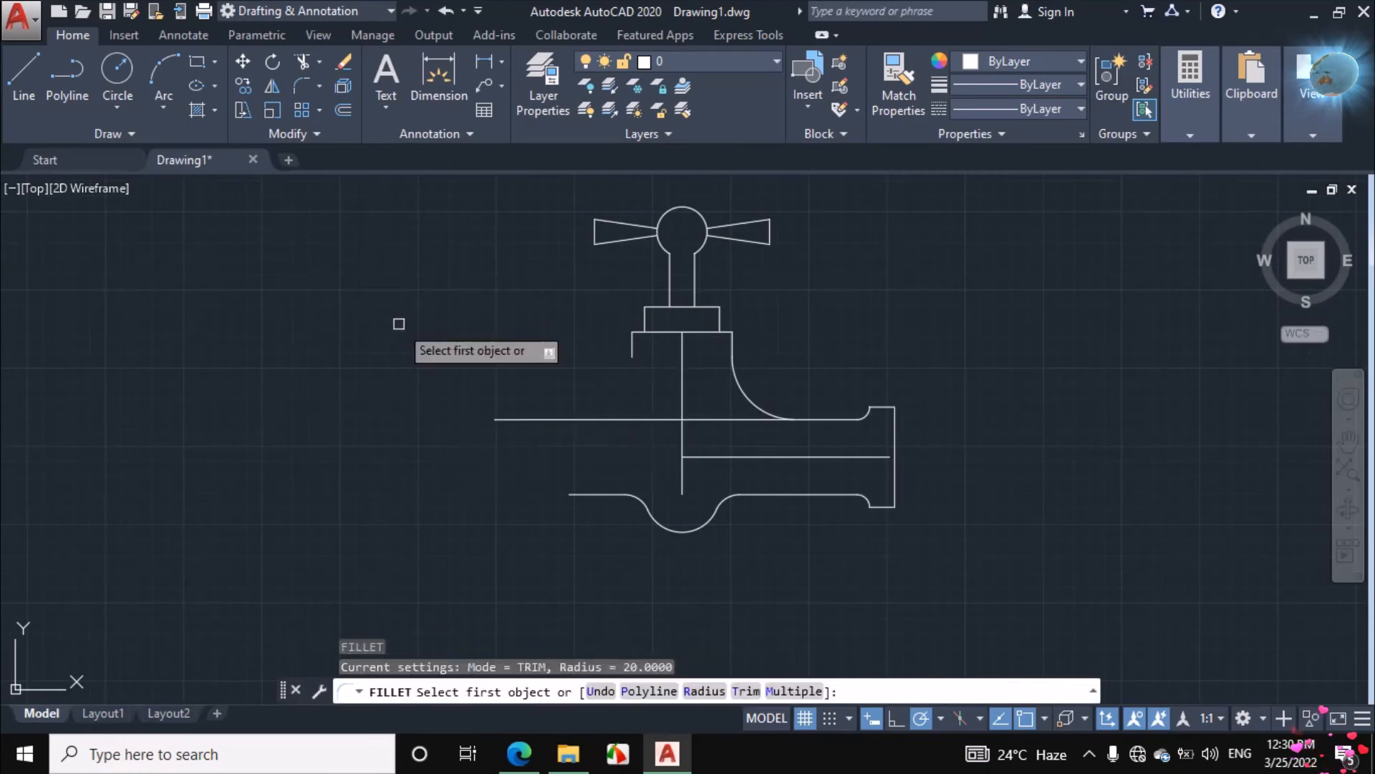
pyautogui.rightClick(399, 326)
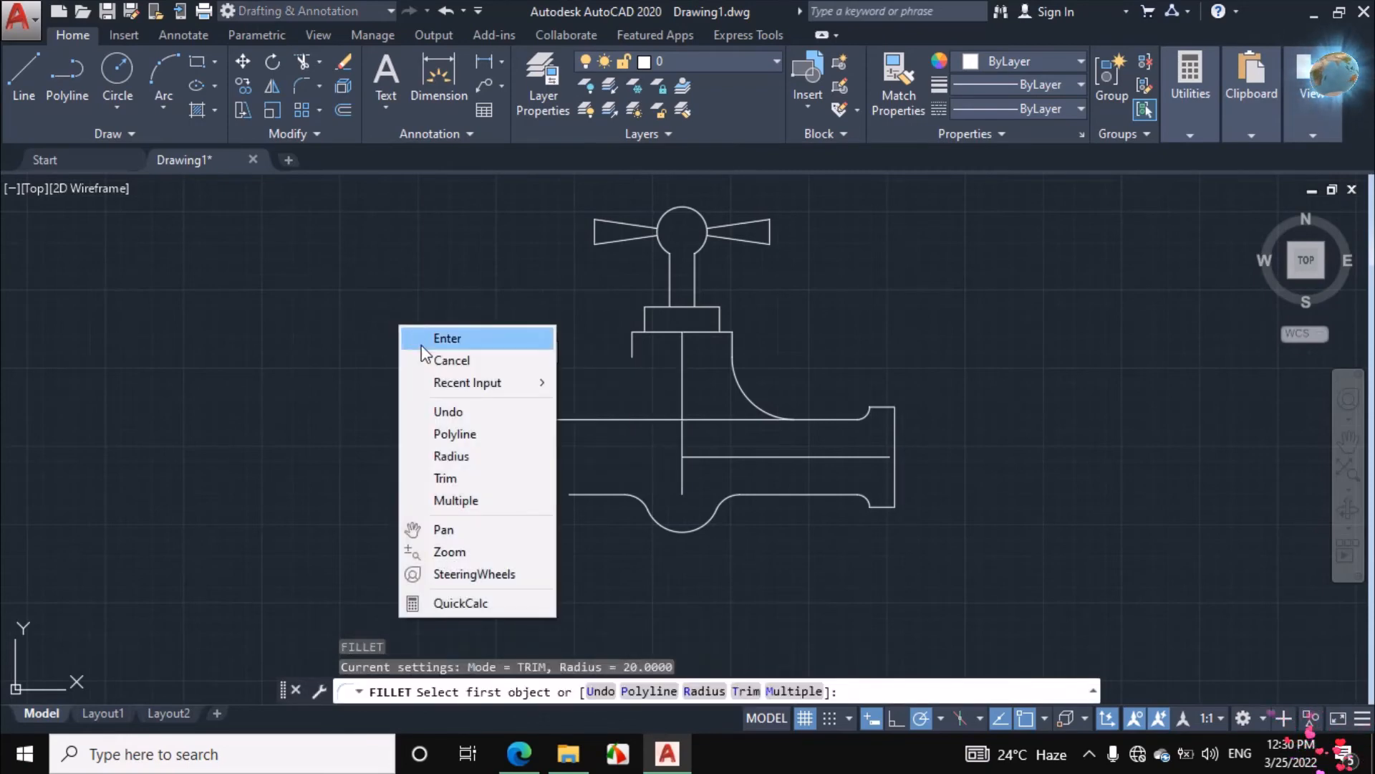
pyautogui.click(450, 456)
pyautogui.write('50')
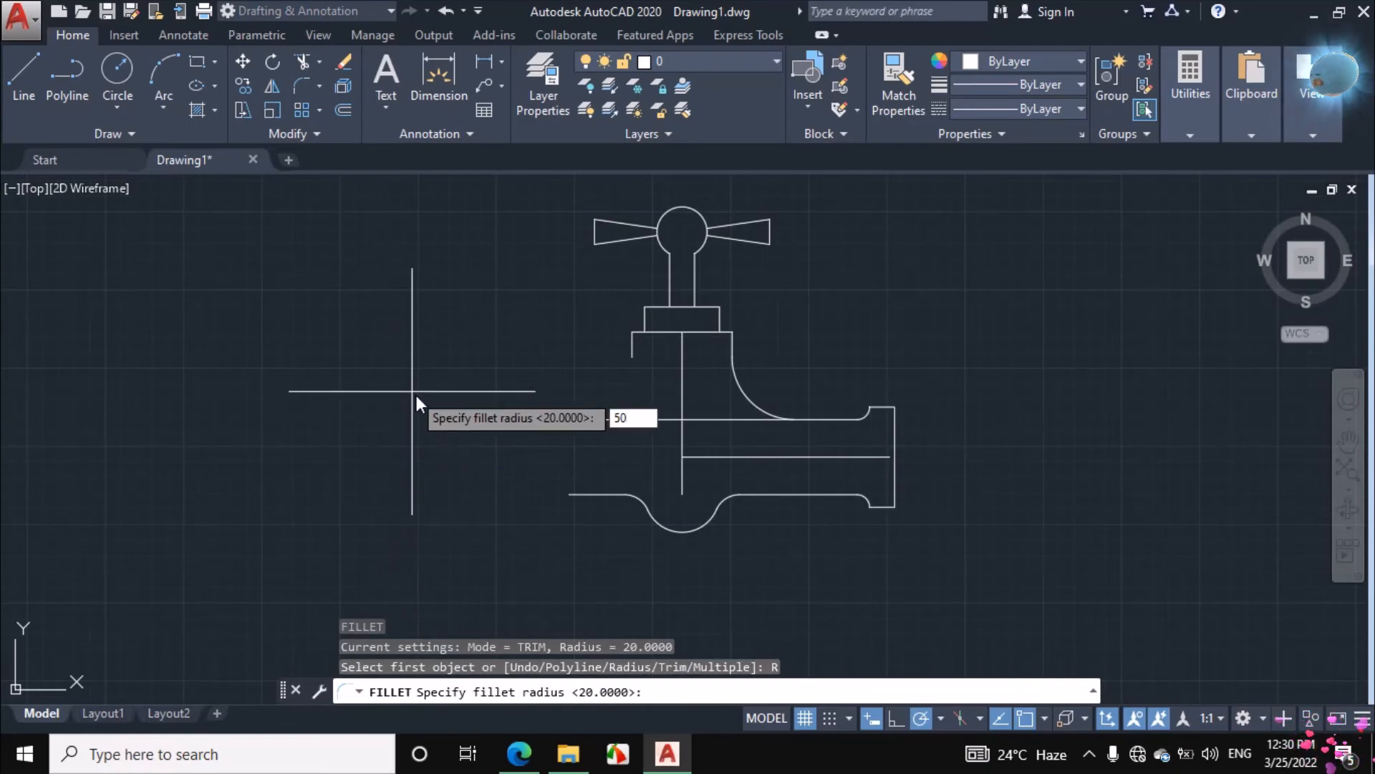
pyautogui.press('Return')
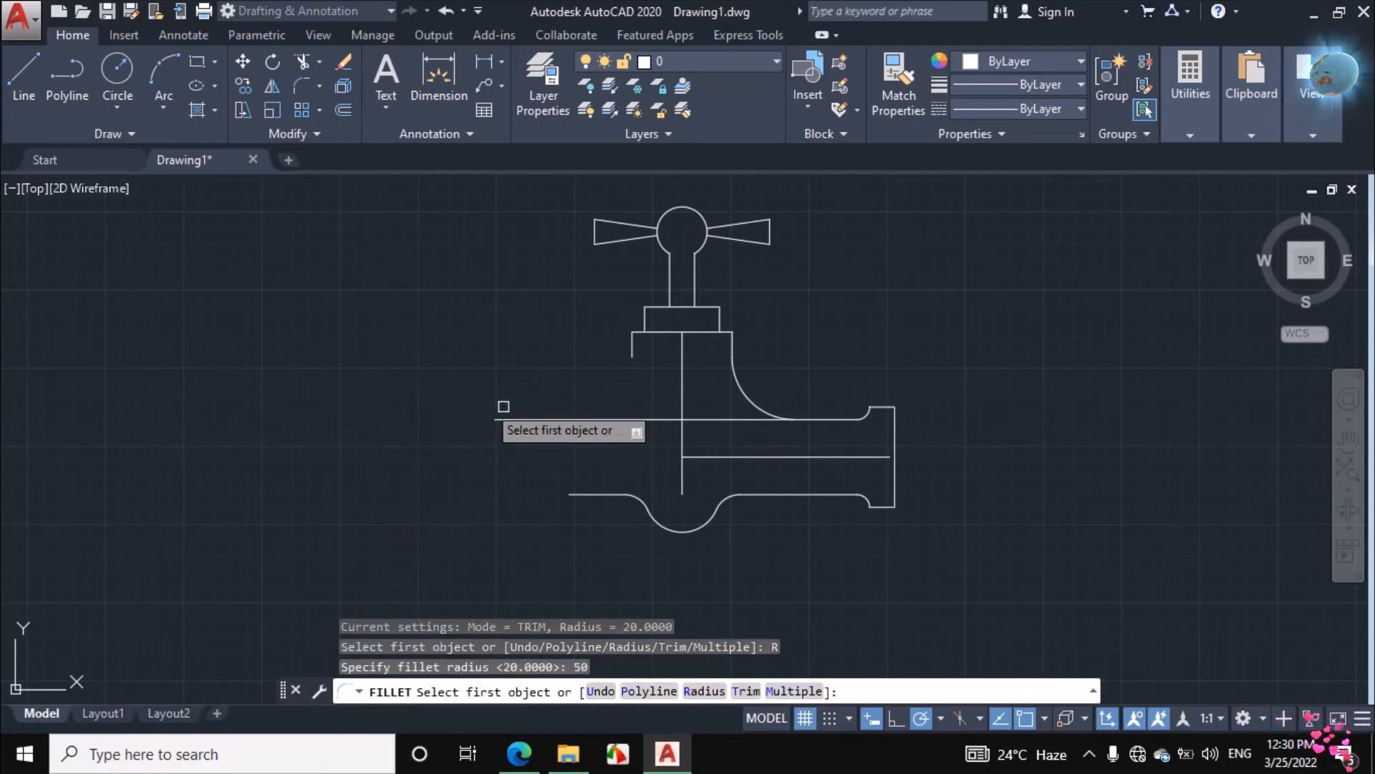
pyautogui.click(629, 347)
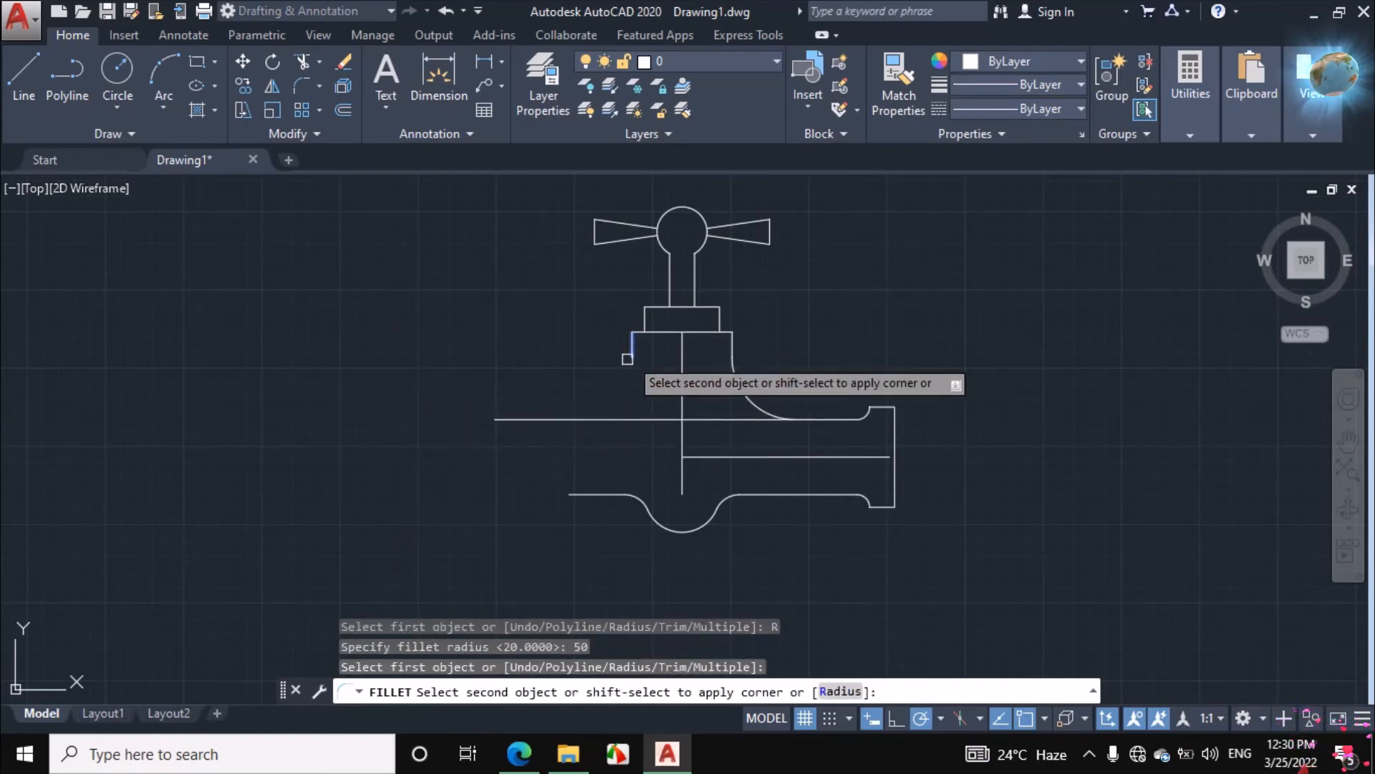
pyautogui.click(550, 419)
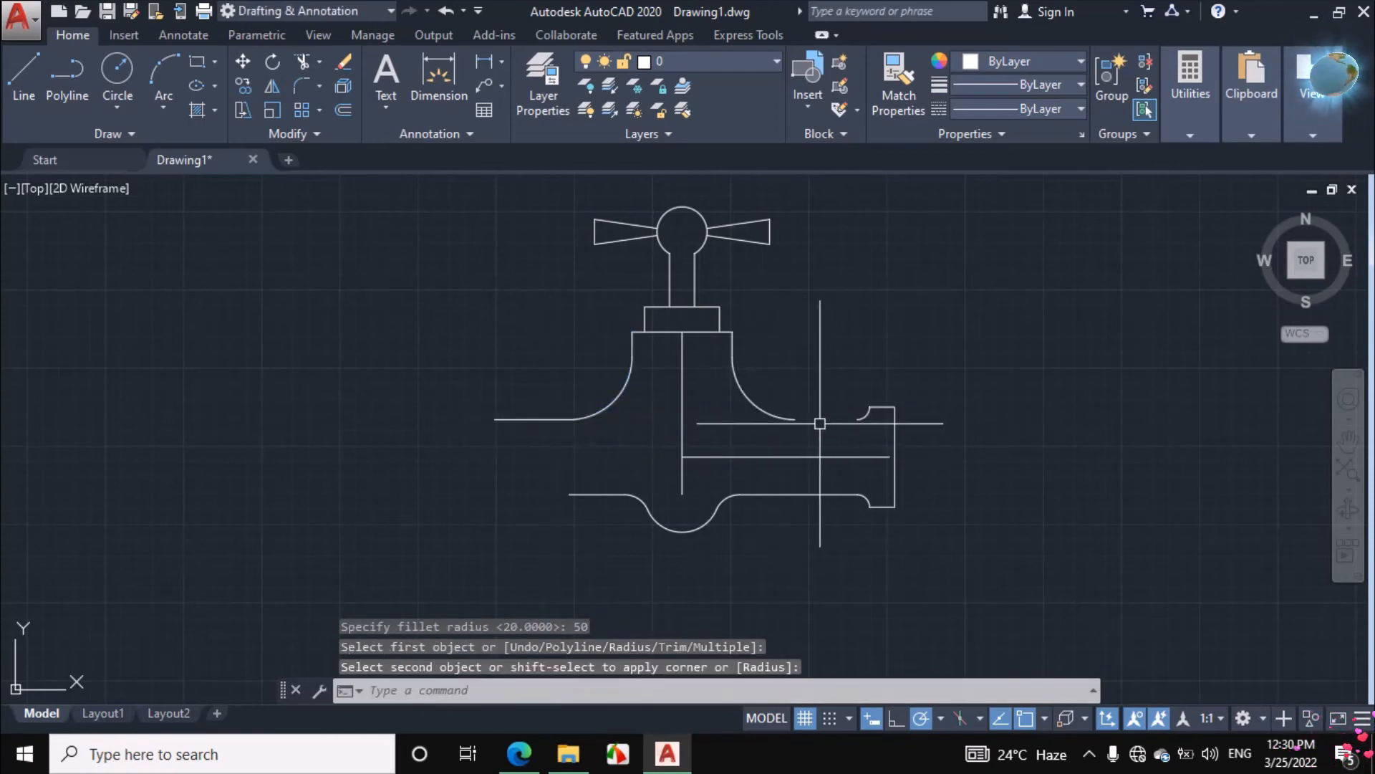
# Draw a line closing the right pipe's upper edge from the neck curve's end to the flange fillet
pyautogui.scroll(2, 824, 423)
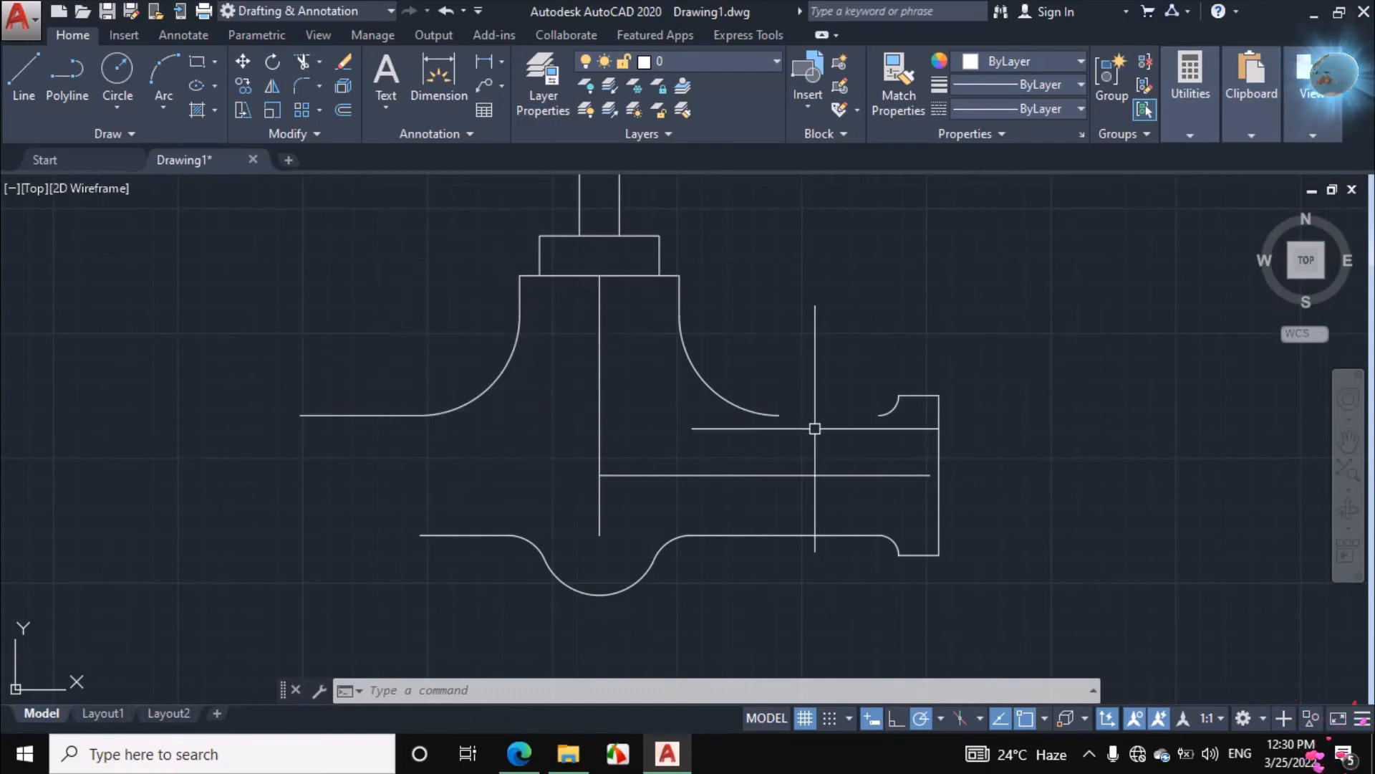
pyautogui.click(18, 57)
pyautogui.click(780, 414)
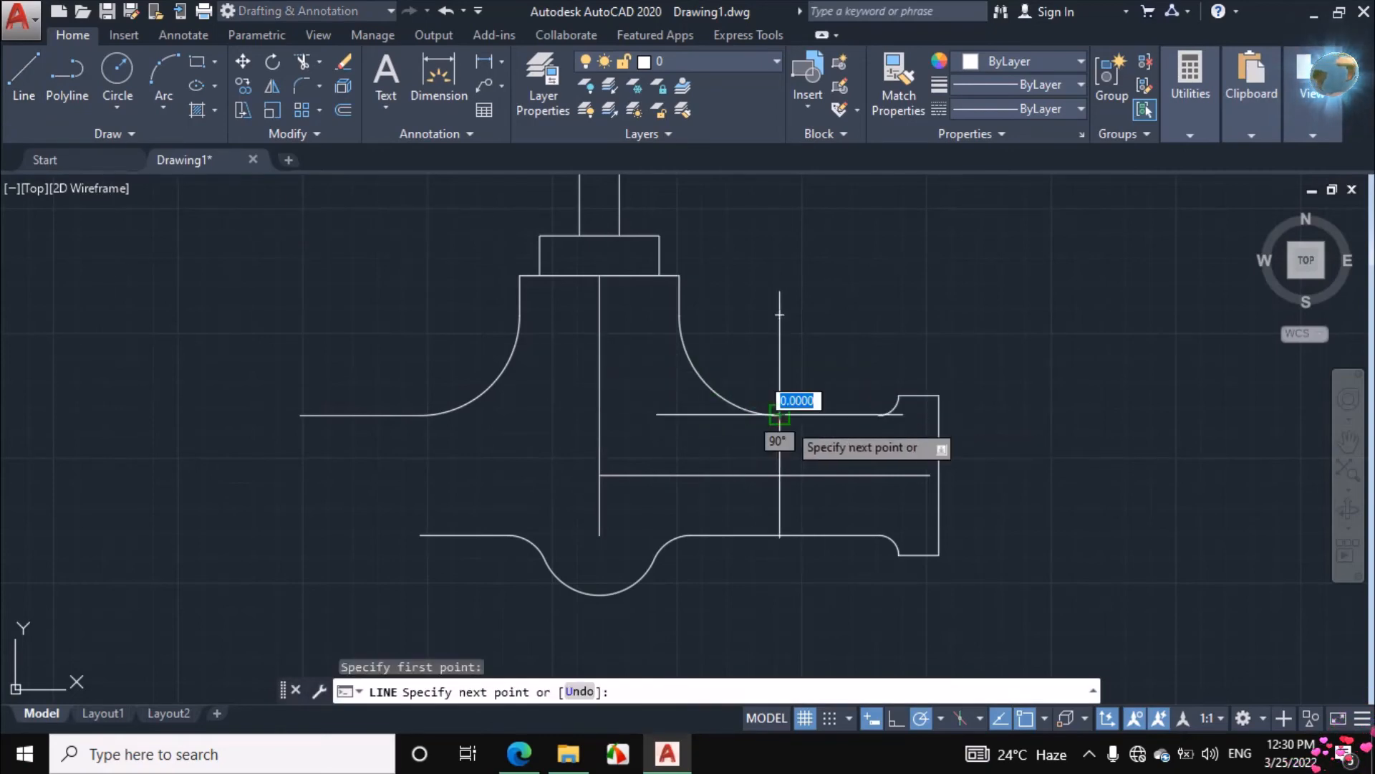
pyautogui.click(879, 414)
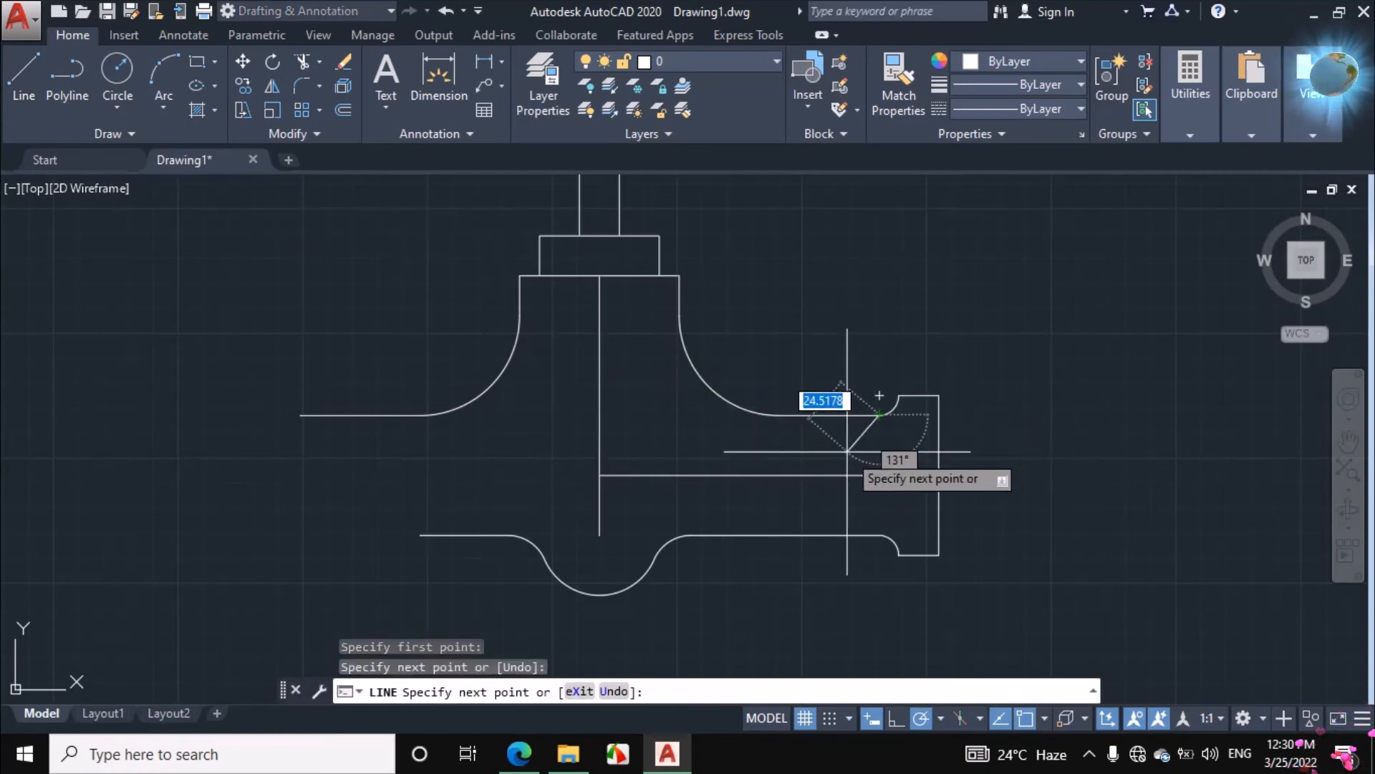
pyautogui.press('Return')
pyautogui.scroll(-2, 519, 424)
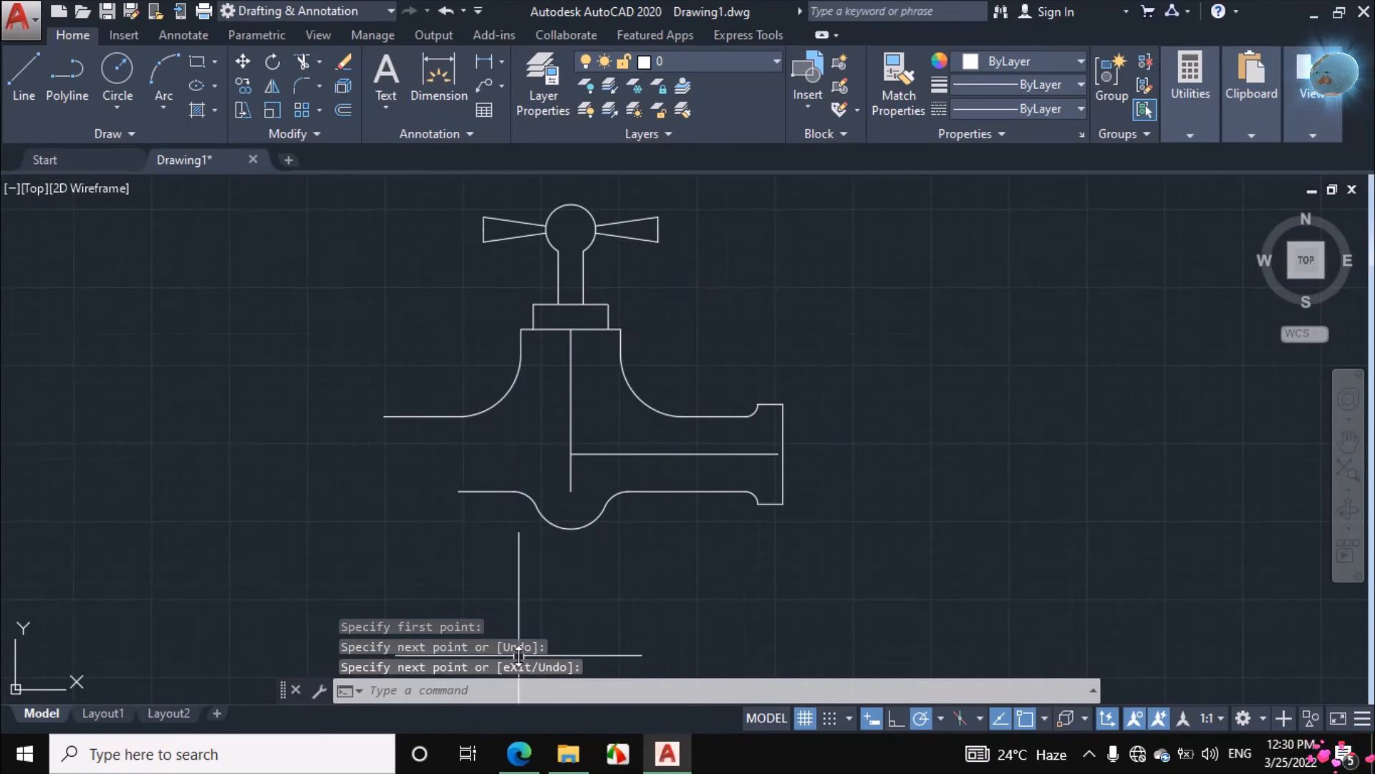
# Switch to the assignment PDF, then circle and underline in ink the R80 label of the left elbow's outer curve
pyautogui.click(519, 754)
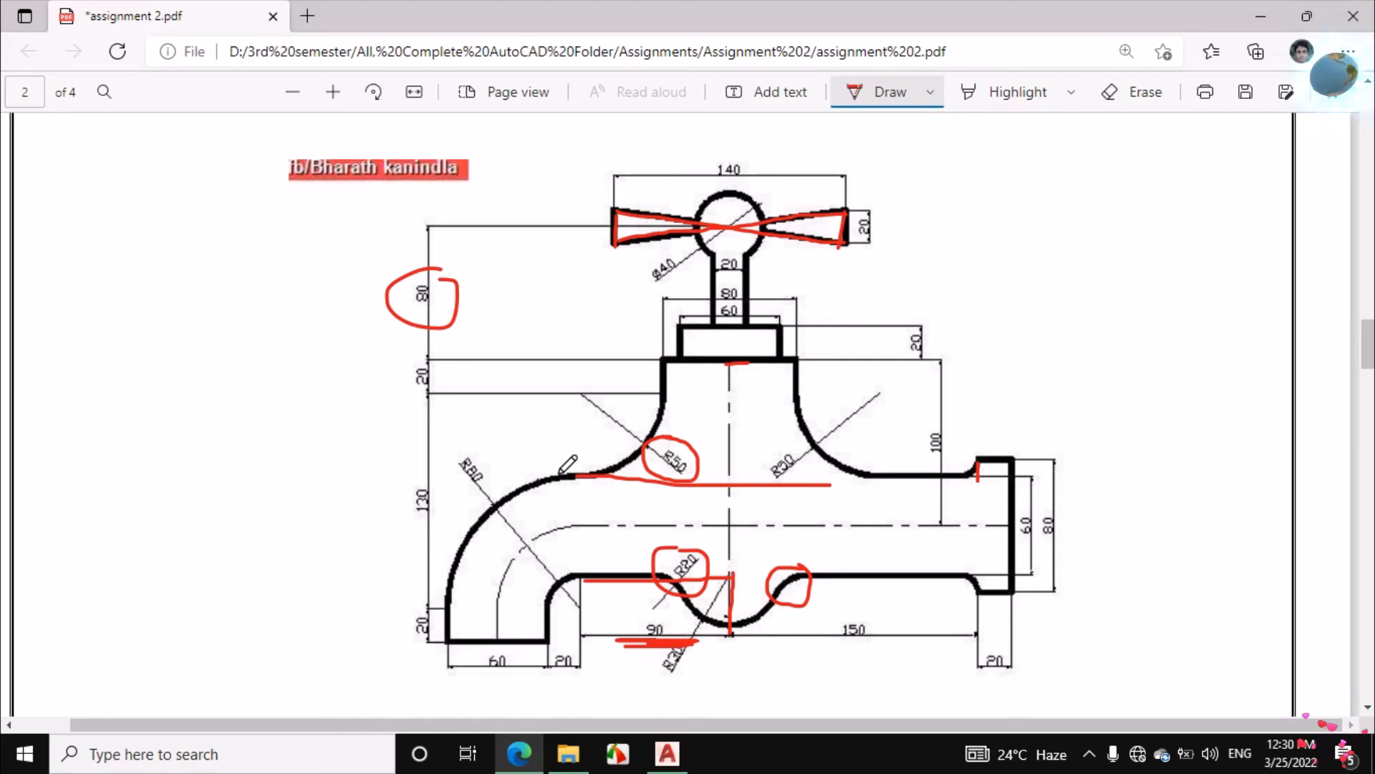
pyautogui.scroll(-2, 534, 472)
pyautogui.scroll(2, 466, 505)
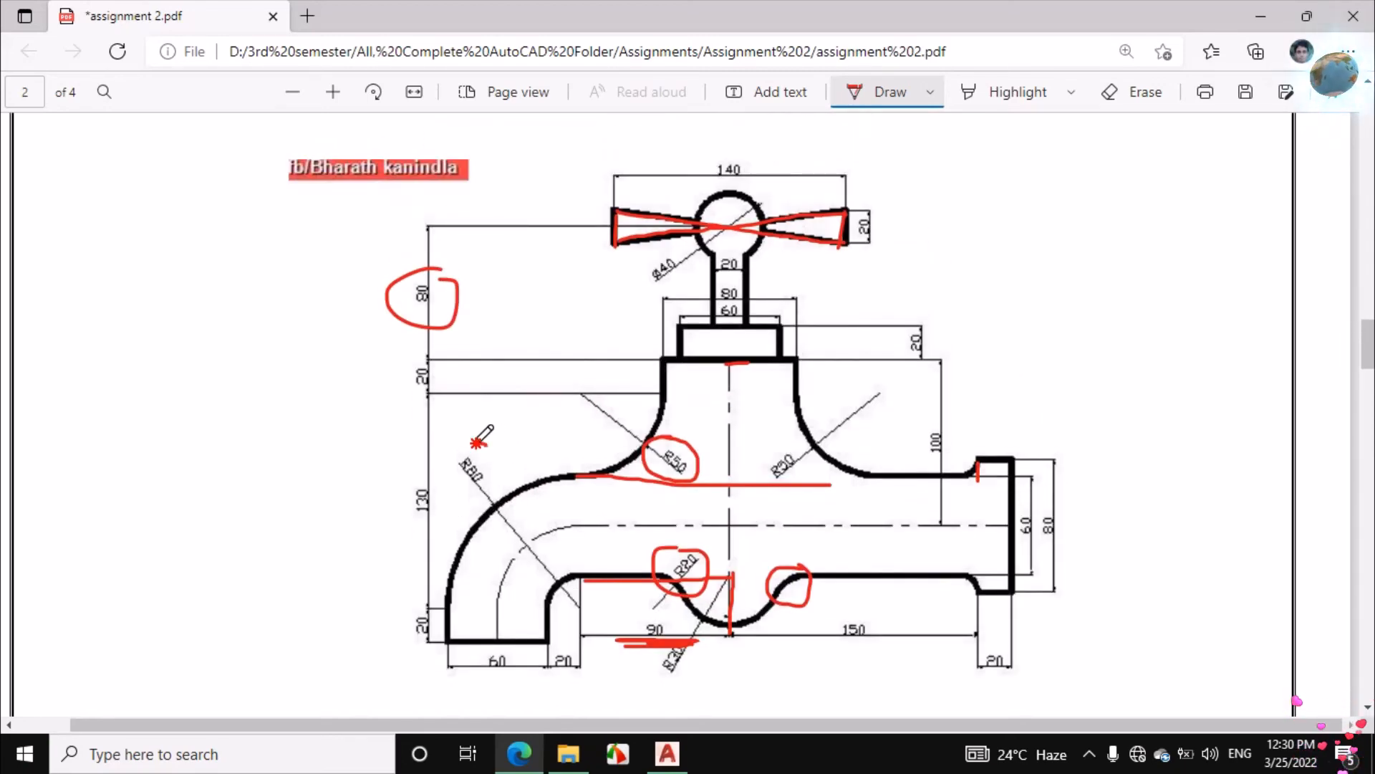
pyautogui.moveTo(505, 458); pyautogui.dragTo(488, 439)
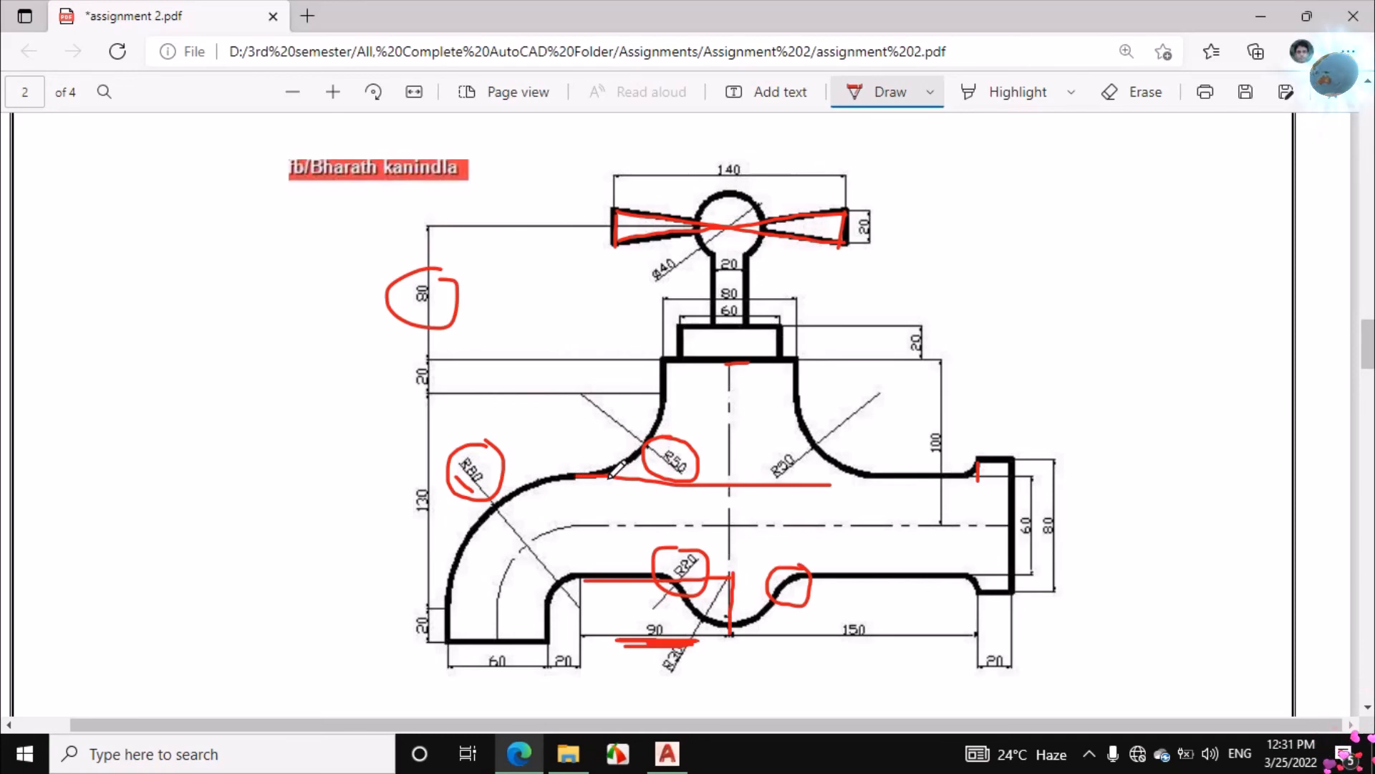
# Ink over the left elbow's horizontal and vertical tangent lines and write the sum 80 beneath the 60 and 20 widths
pyautogui.moveTo(501, 477); pyautogui.dragTo(582, 482)
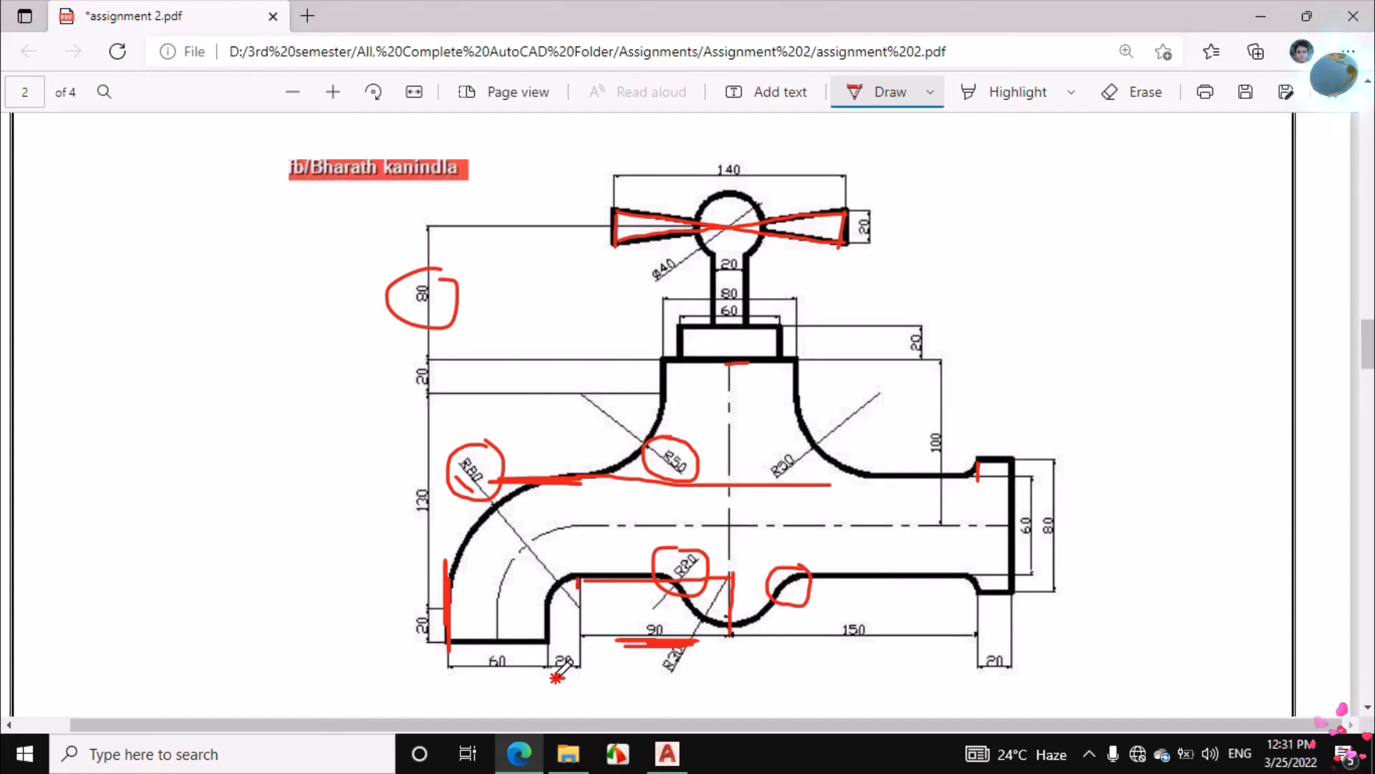
pyautogui.moveTo(525, 670); pyautogui.dragTo(549, 698)
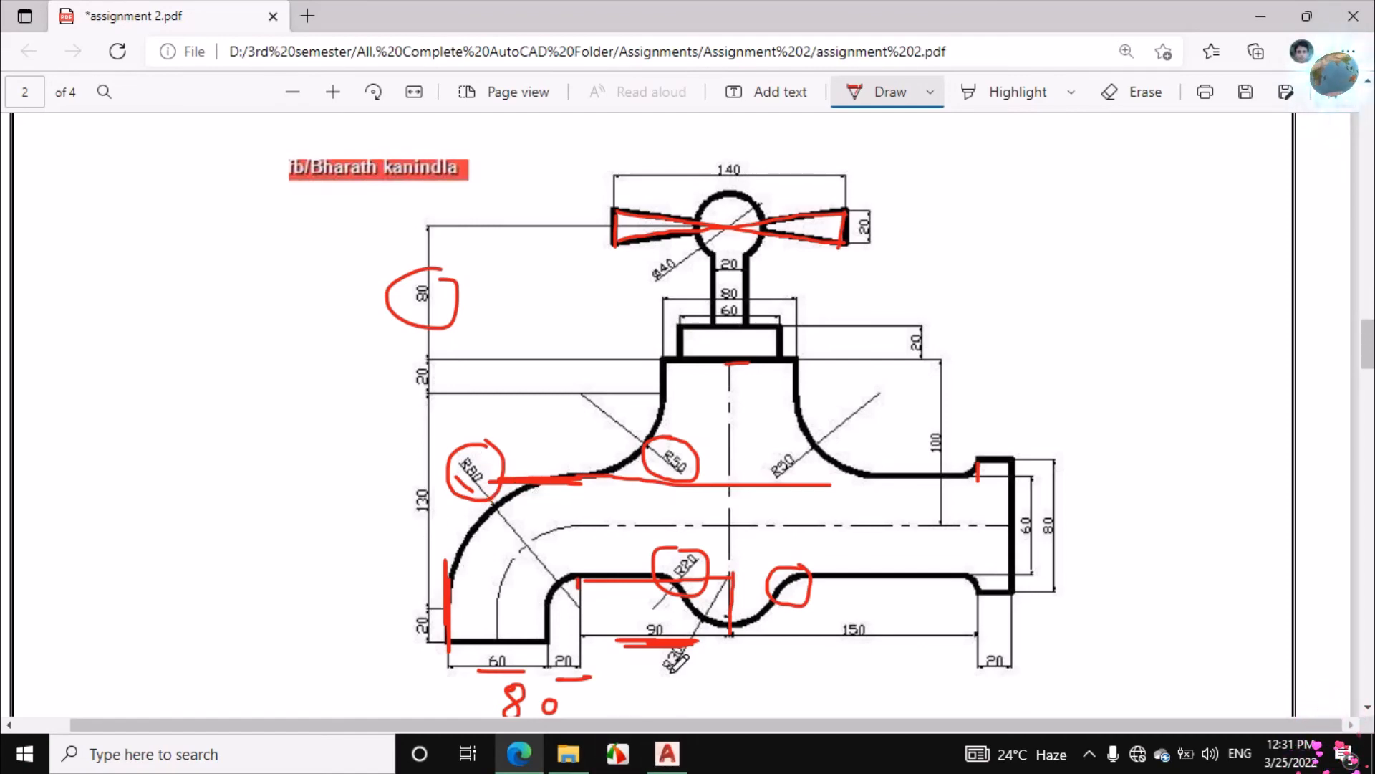
pyautogui.moveTo(488, 677); pyautogui.dragTo(569, 676)
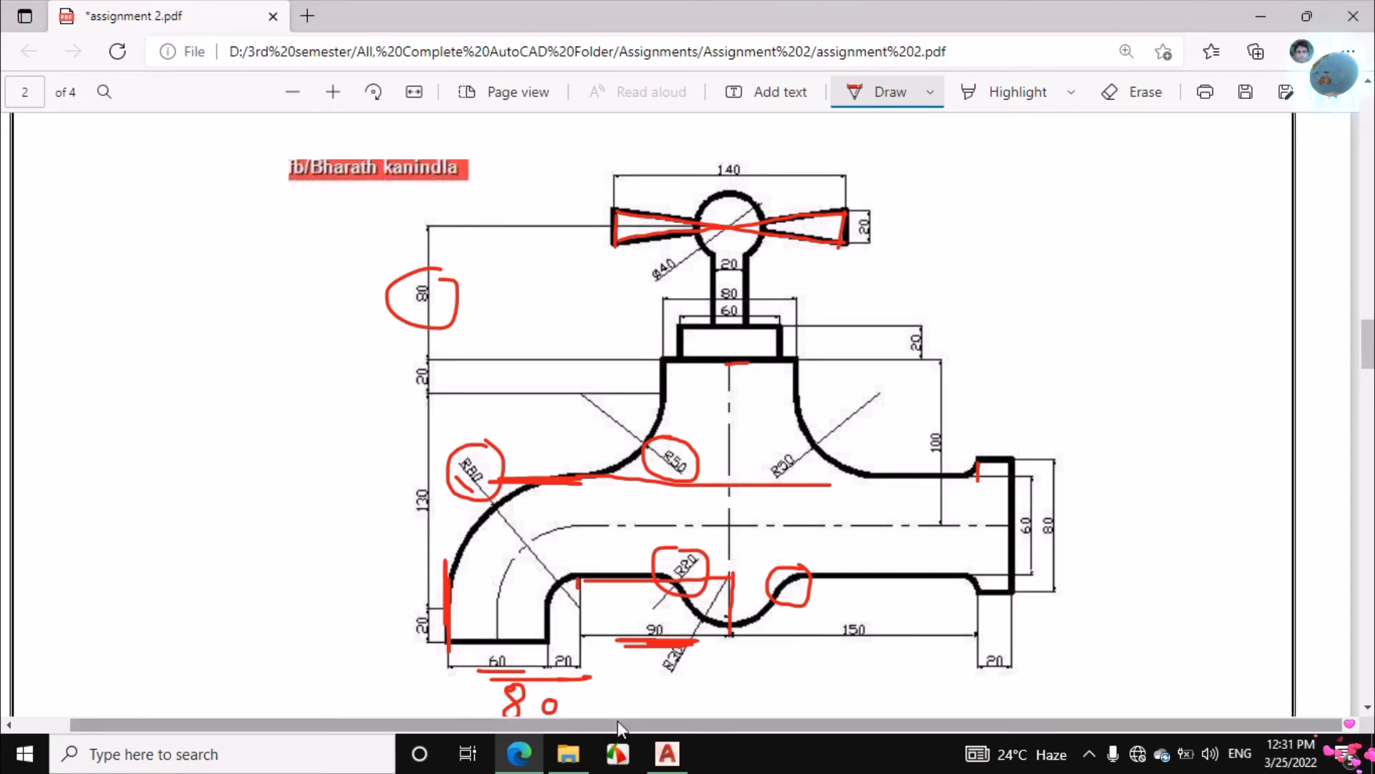
# Switch to AutoCAD and draw a vertical construction line downward, starting 80 units left of the lower pipe edge's left end
pyautogui.click(667, 754)
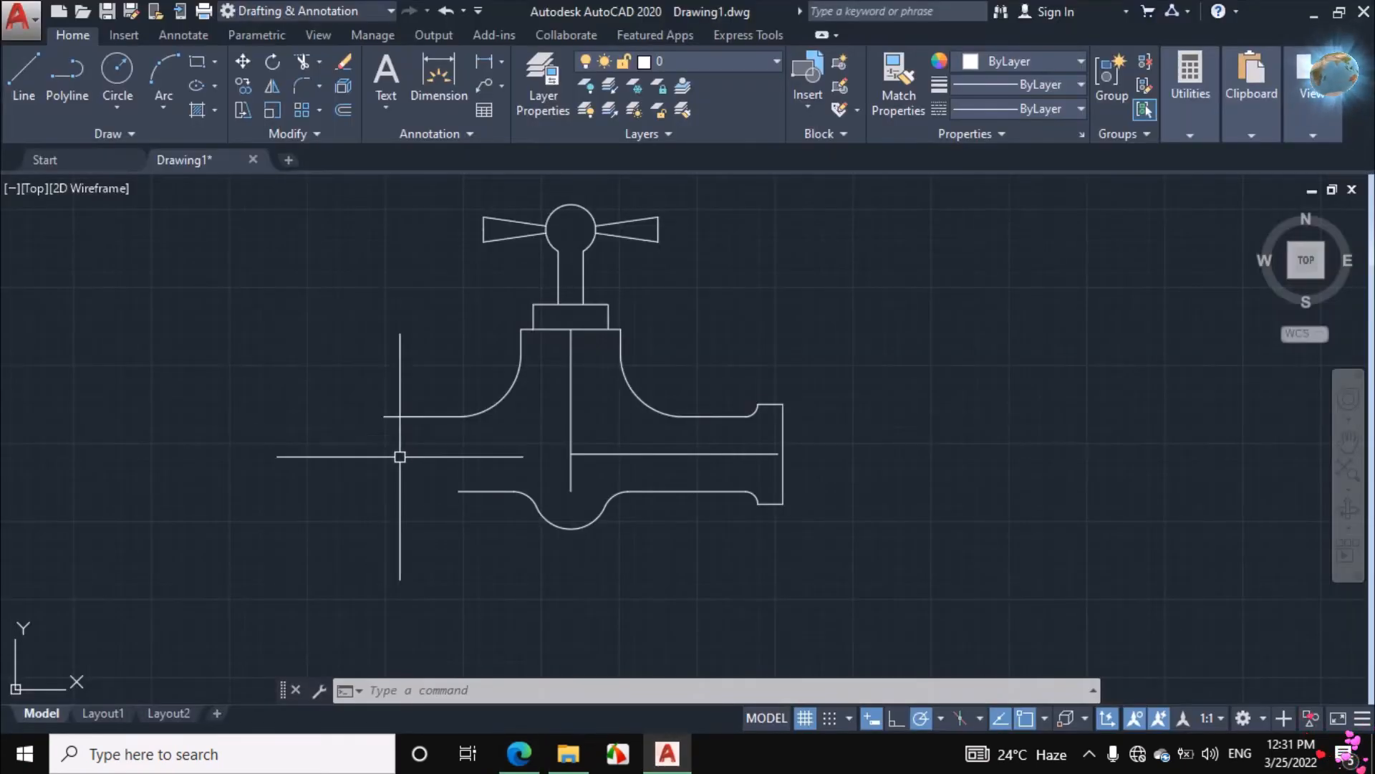
pyautogui.click(23, 75)
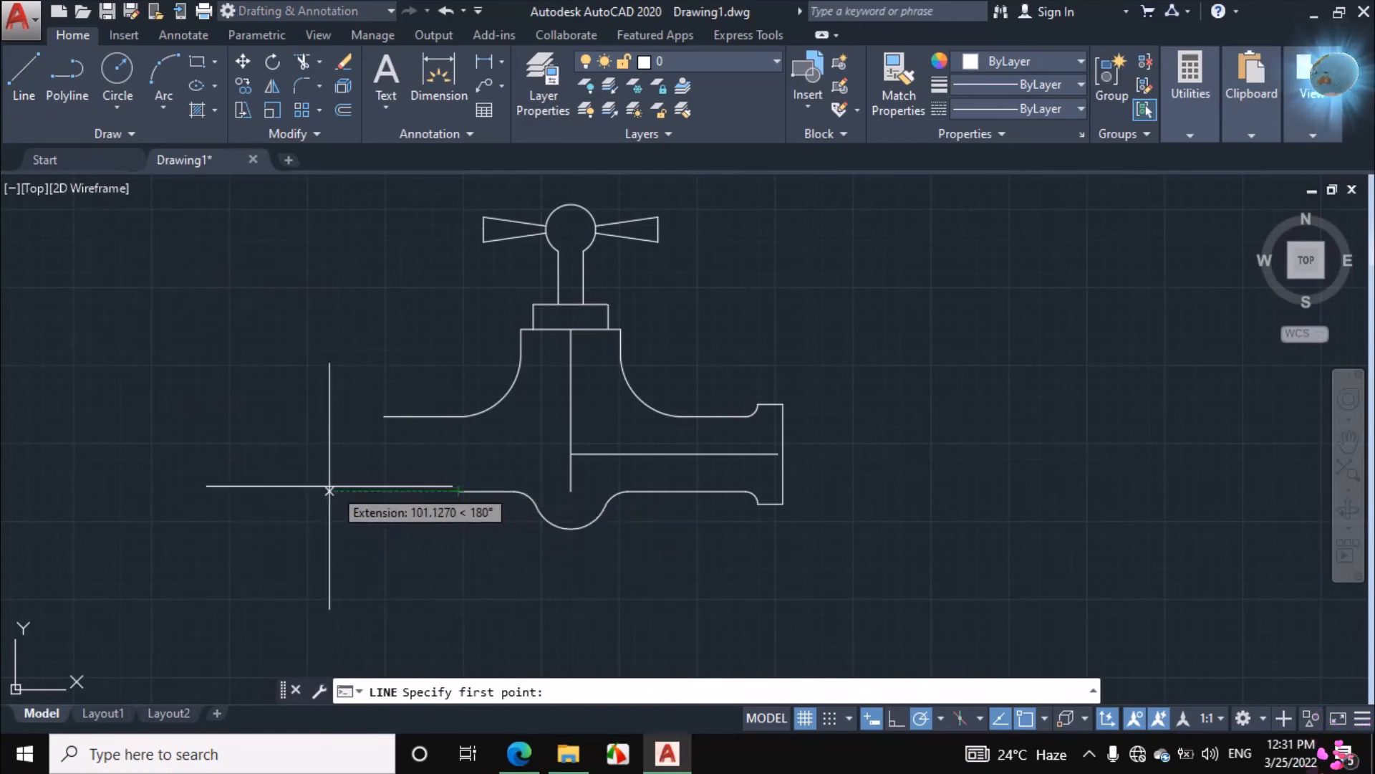
pyautogui.write('80')
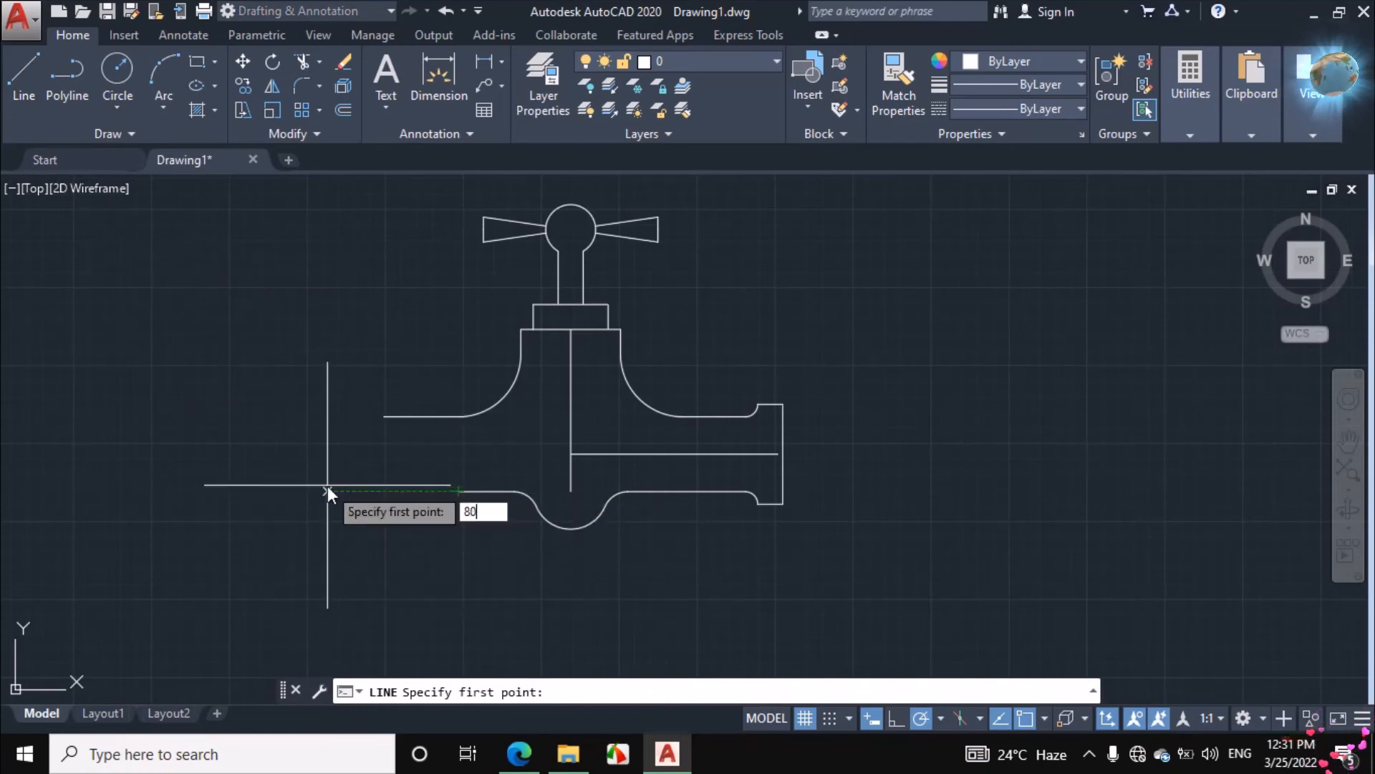
pyautogui.press('Return')
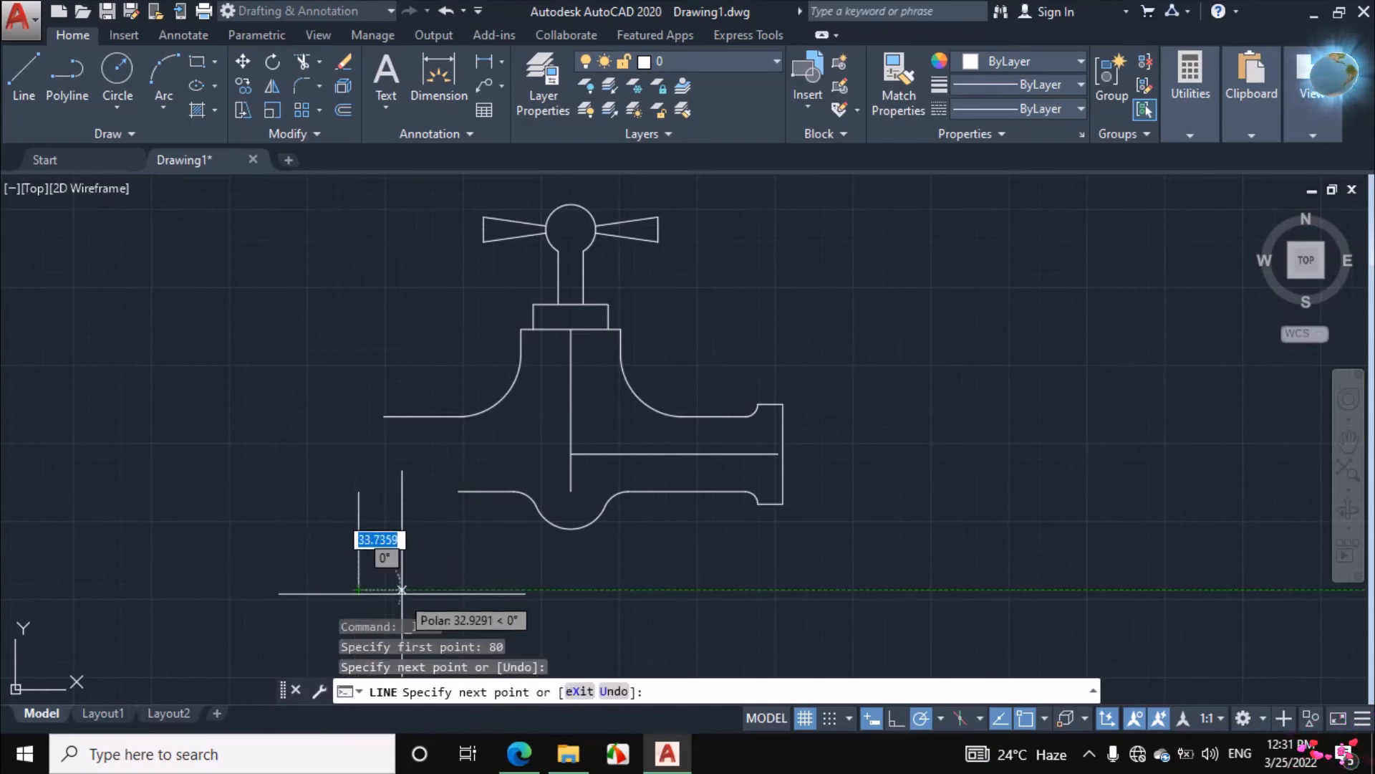
pyautogui.rightClick(425, 589)
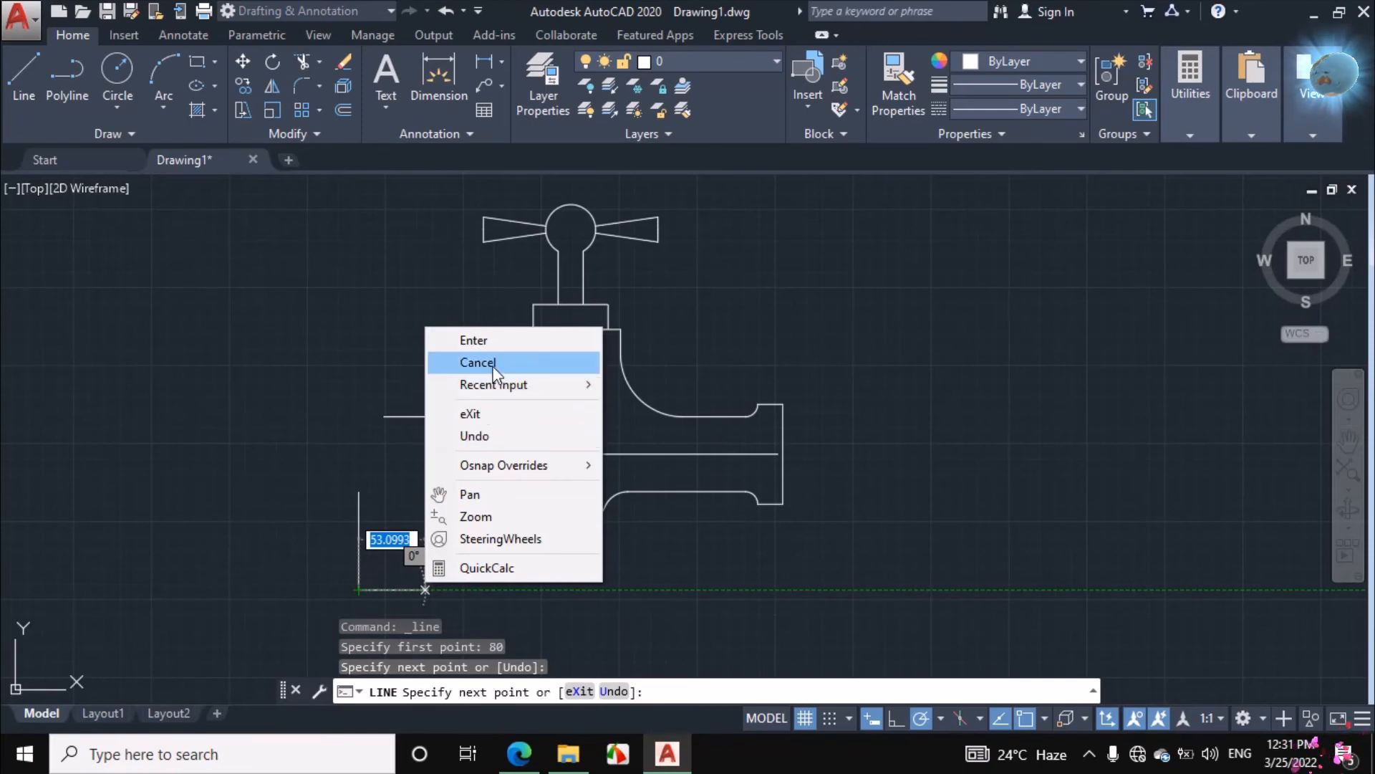
pyautogui.click(475, 362)
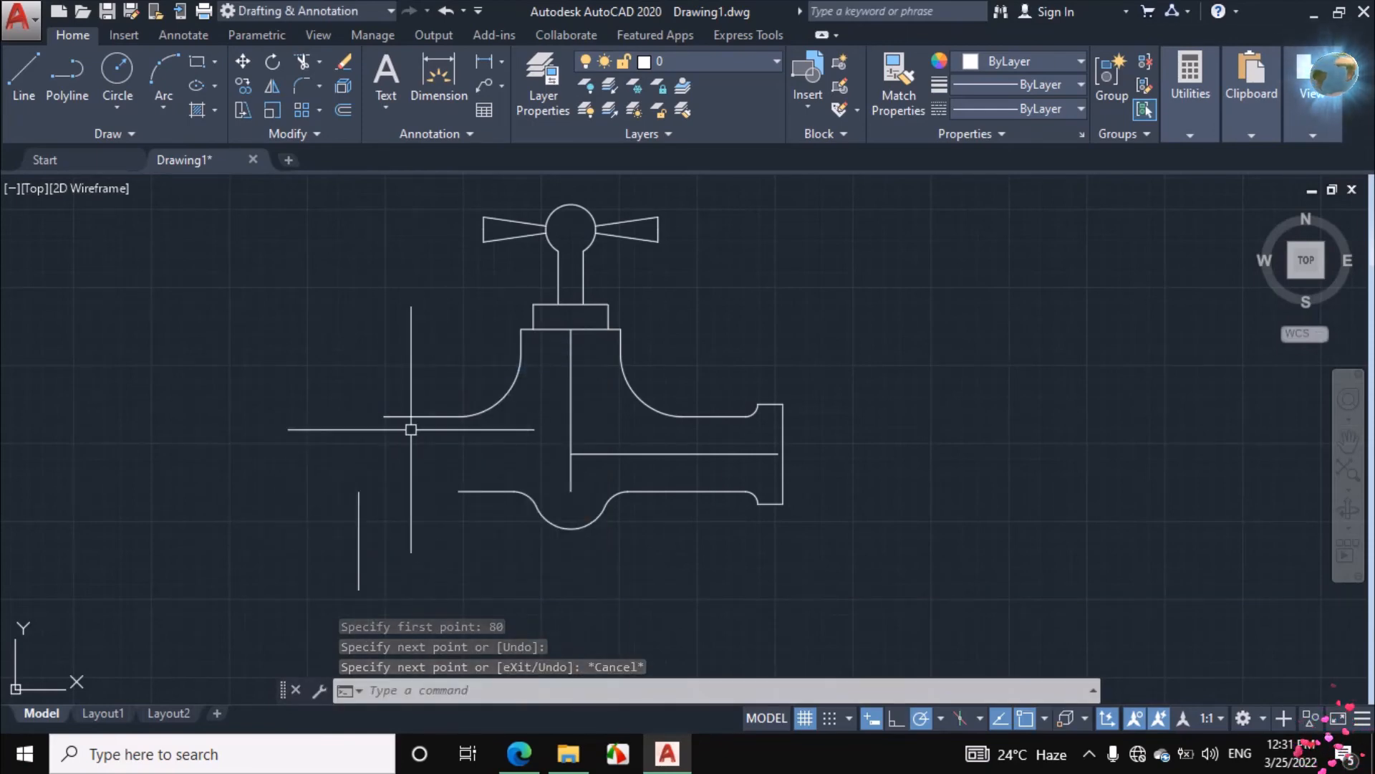
# Stretch the vertical construction line's upper end above the upper pipe edge, making it about 160 units long
pyautogui.click(359, 501)
pyautogui.click(359, 490)
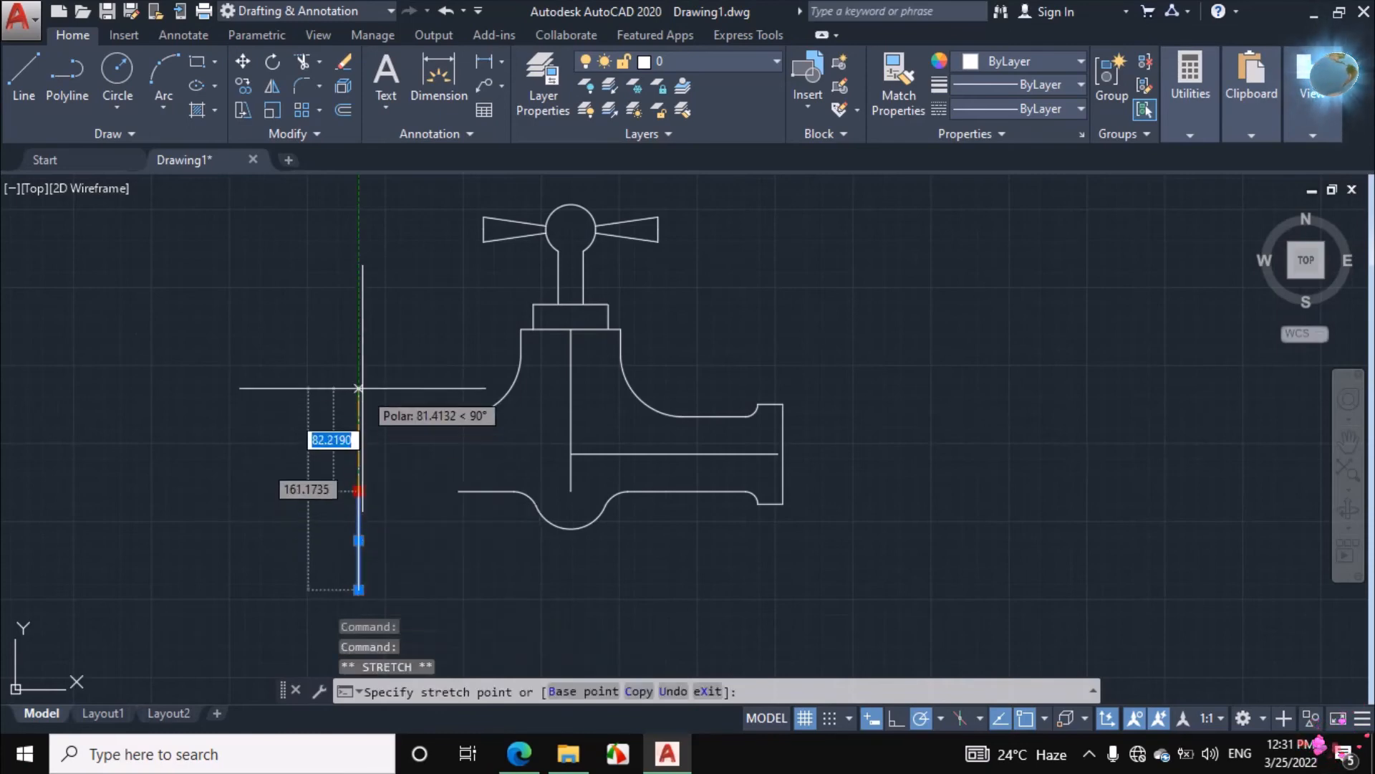
pyautogui.click(359, 384)
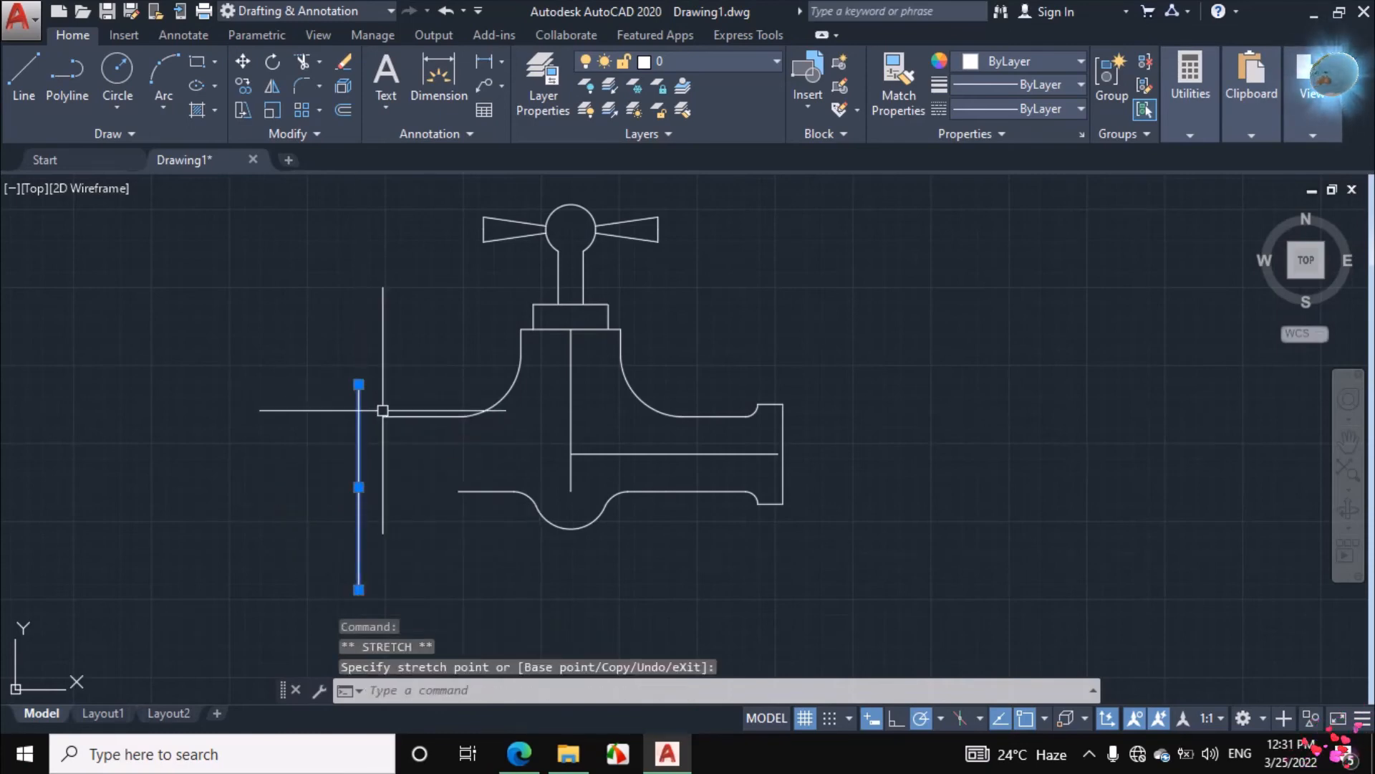
pyautogui.press('Escape')
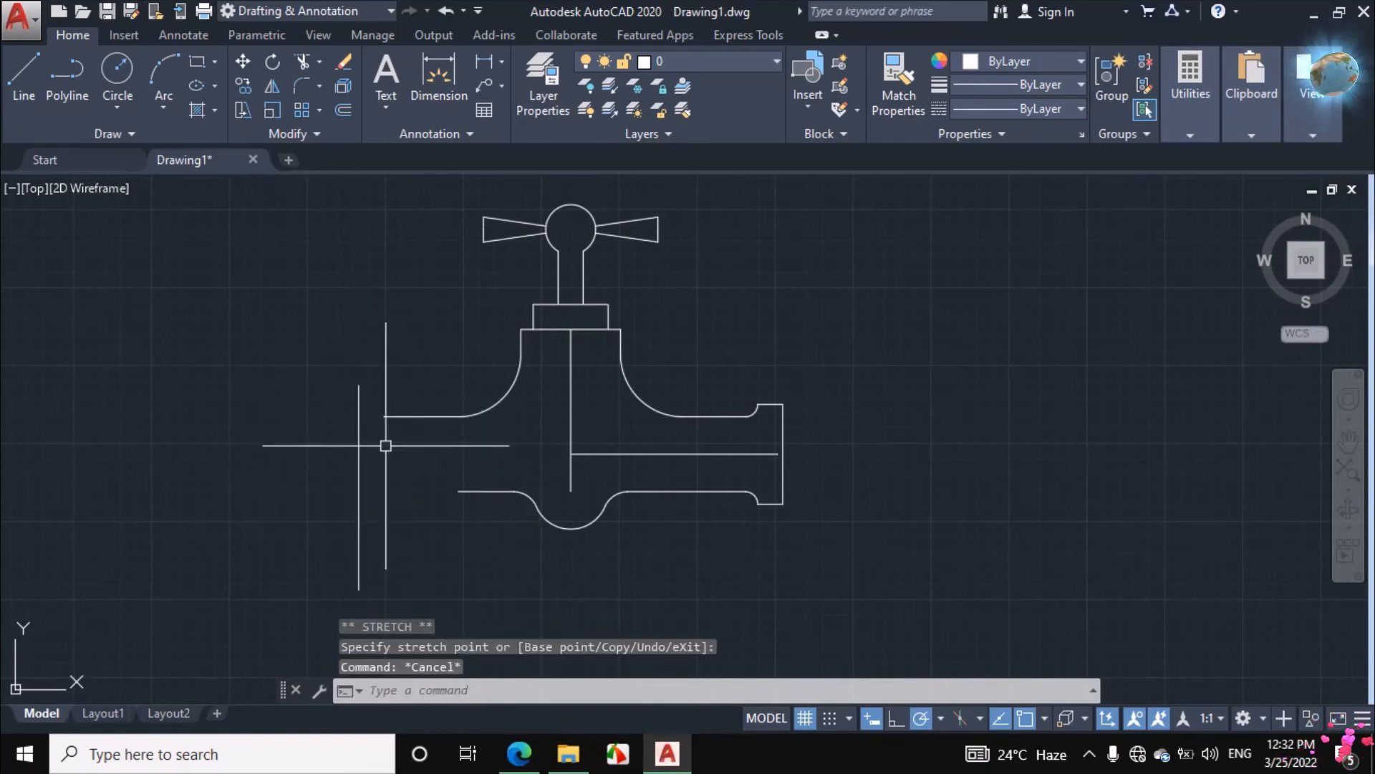
# Check the elbow radius in the assignment PDF, then draw a radius 80 circle in AutoCAD tangent to the vertical line and upper pipe edge
pyautogui.click(519, 754)
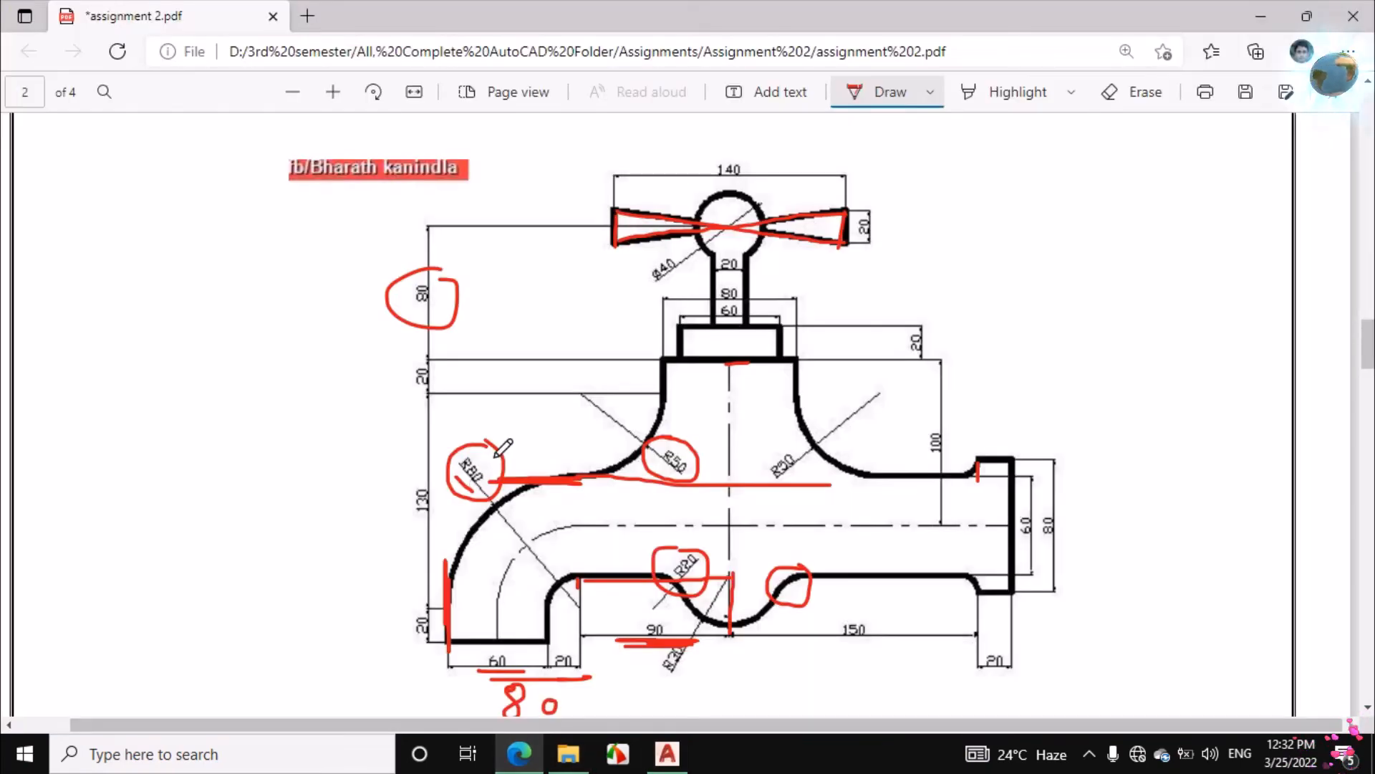
pyautogui.click(667, 754)
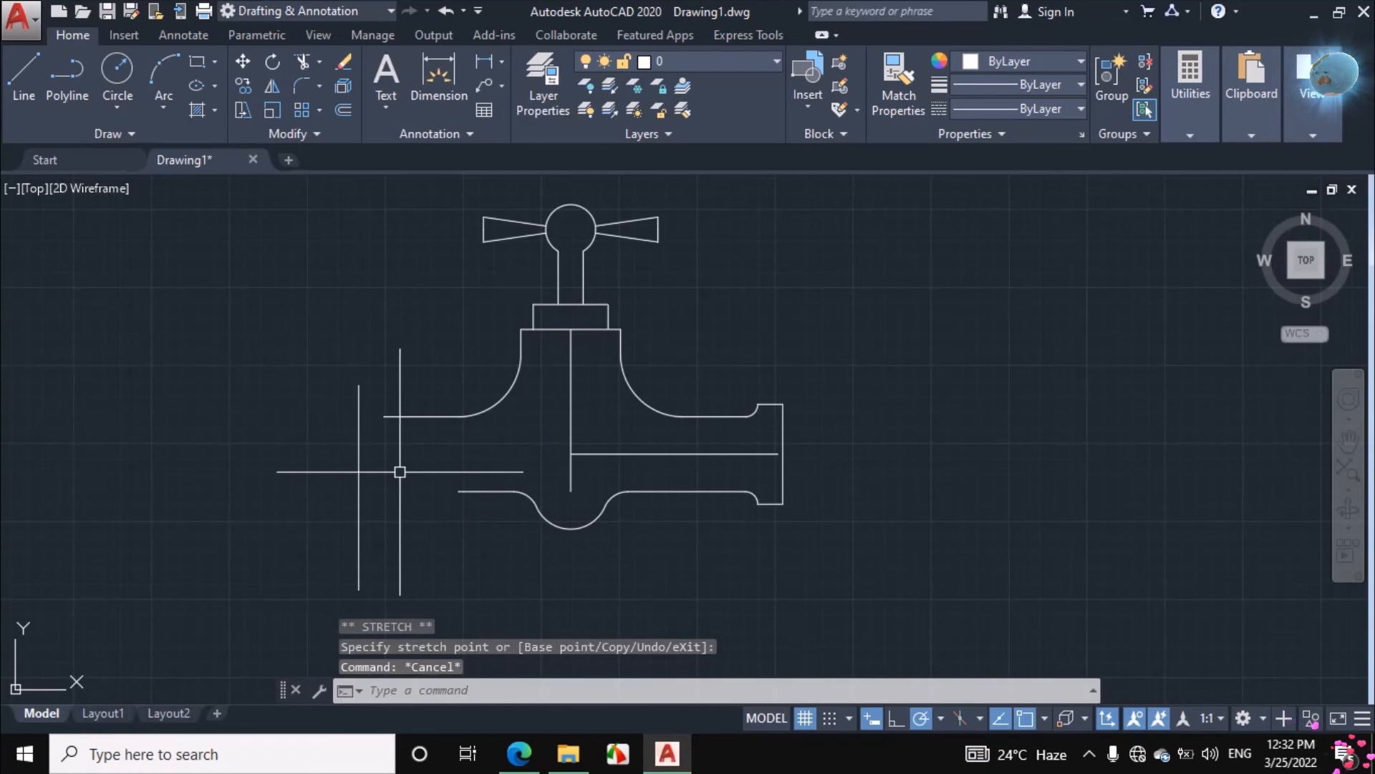
pyautogui.click(119, 107)
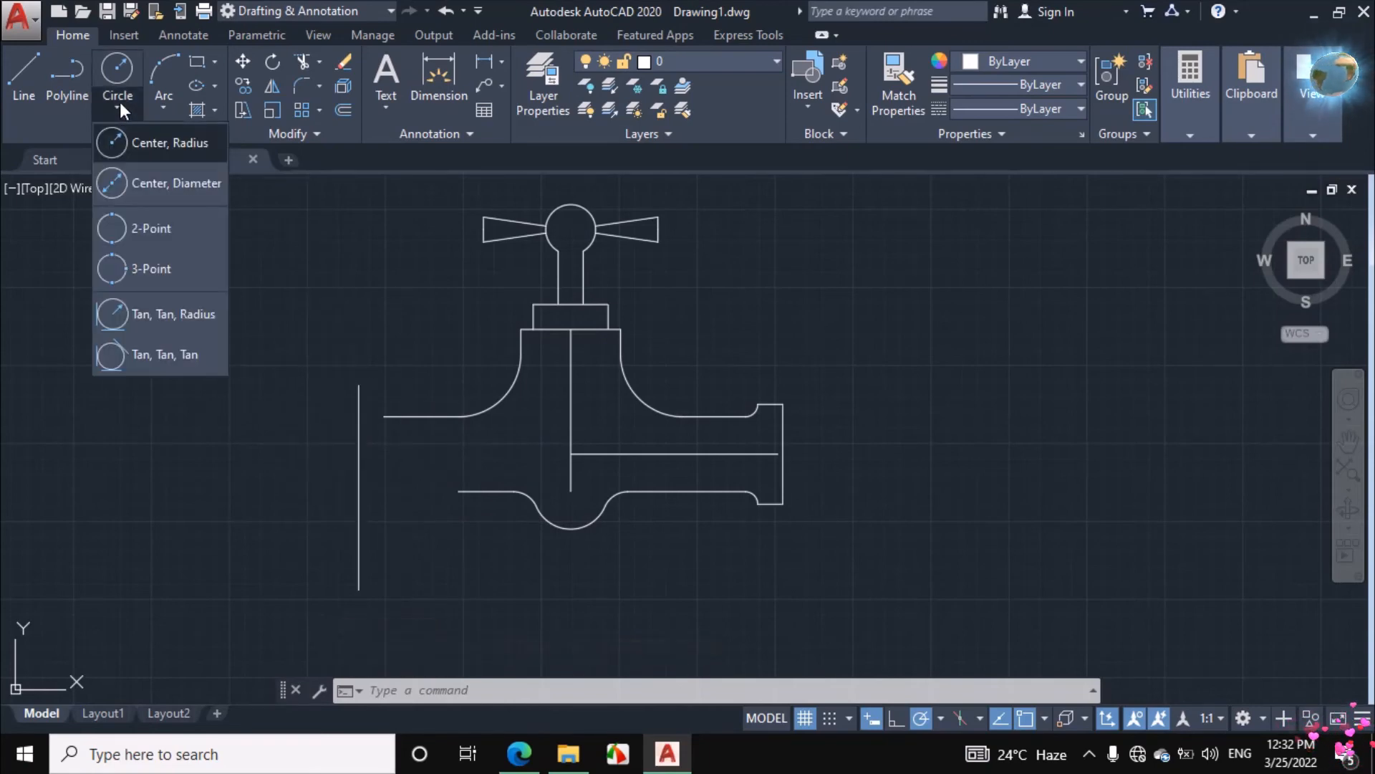
pyautogui.click(164, 312)
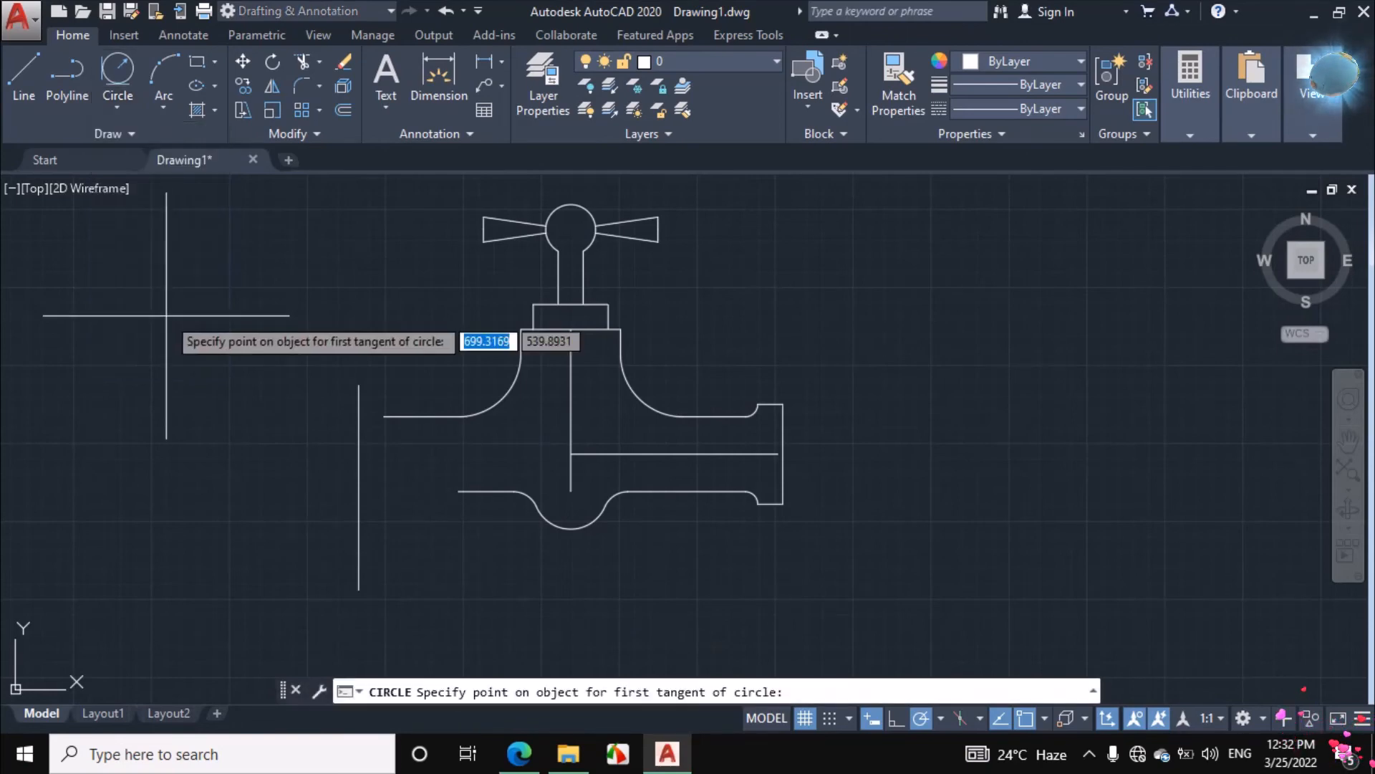
pyautogui.click(362, 458)
pyautogui.click(421, 417)
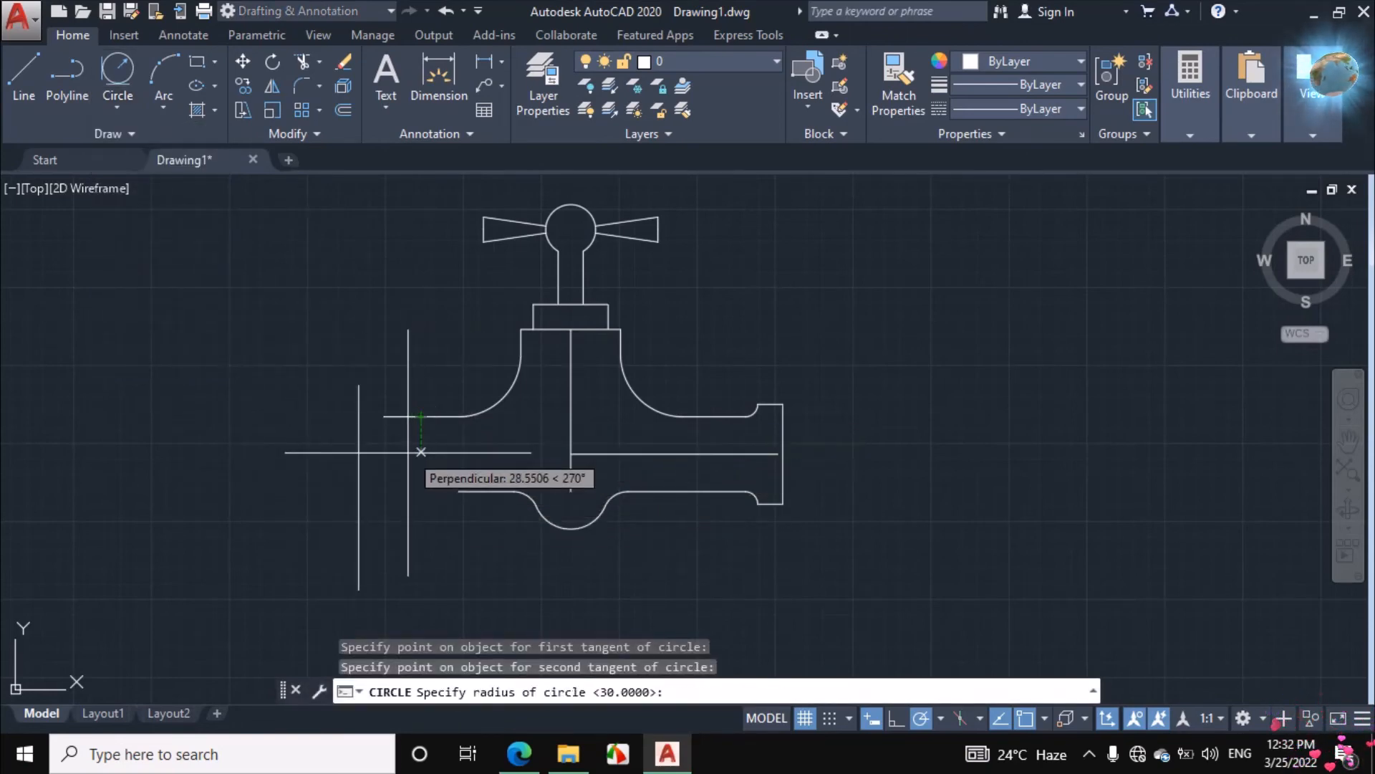
pyautogui.write('80')
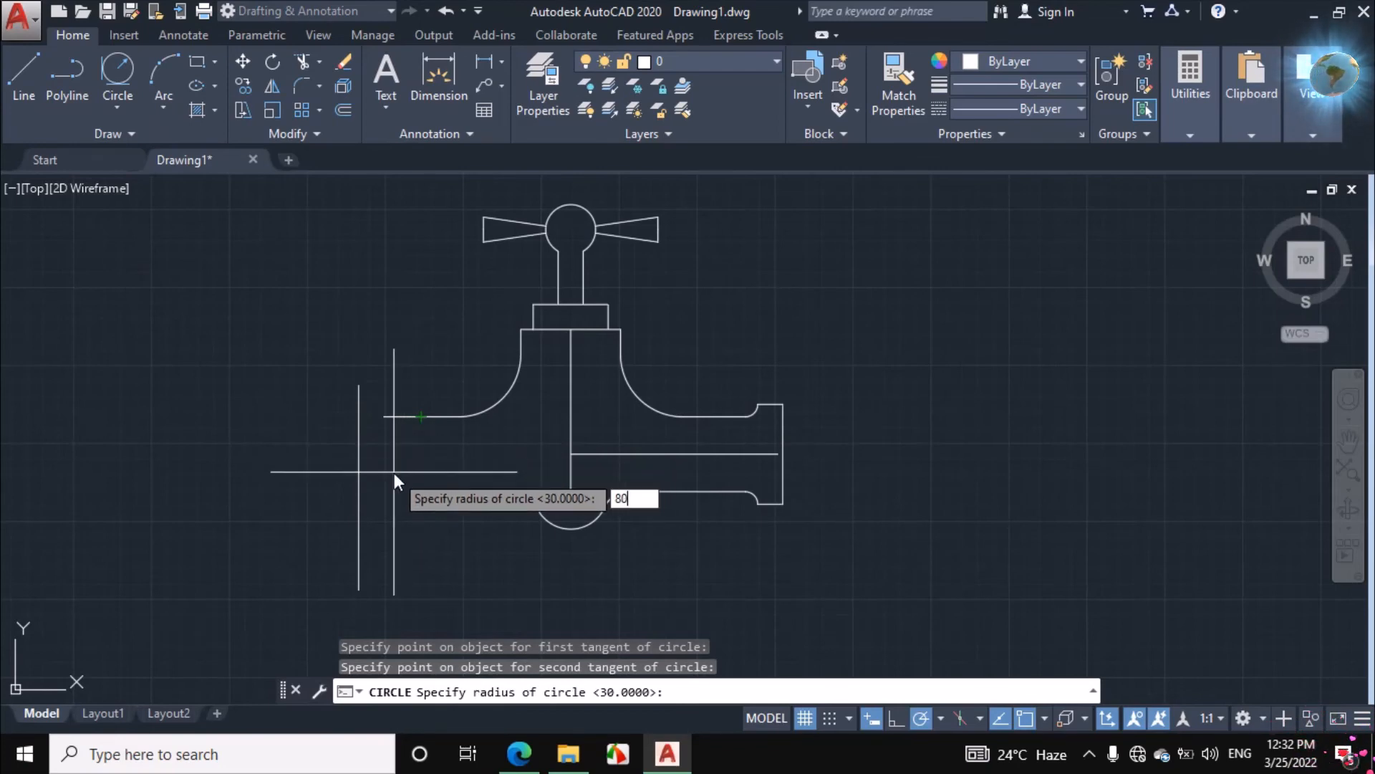
pyautogui.press('Return')
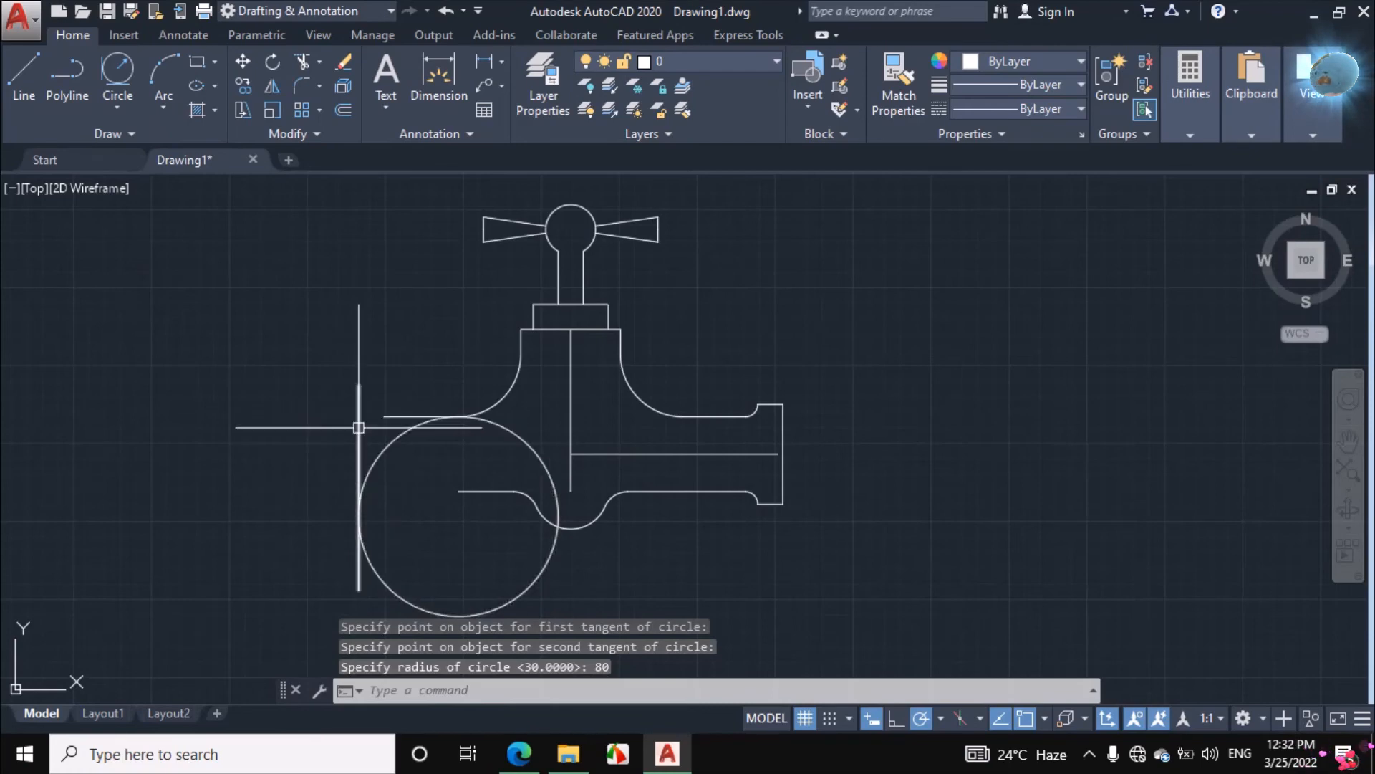
# Trim the vertical line above its tangent point and the lower part of the radius 80 circle
pyautogui.write('TR')
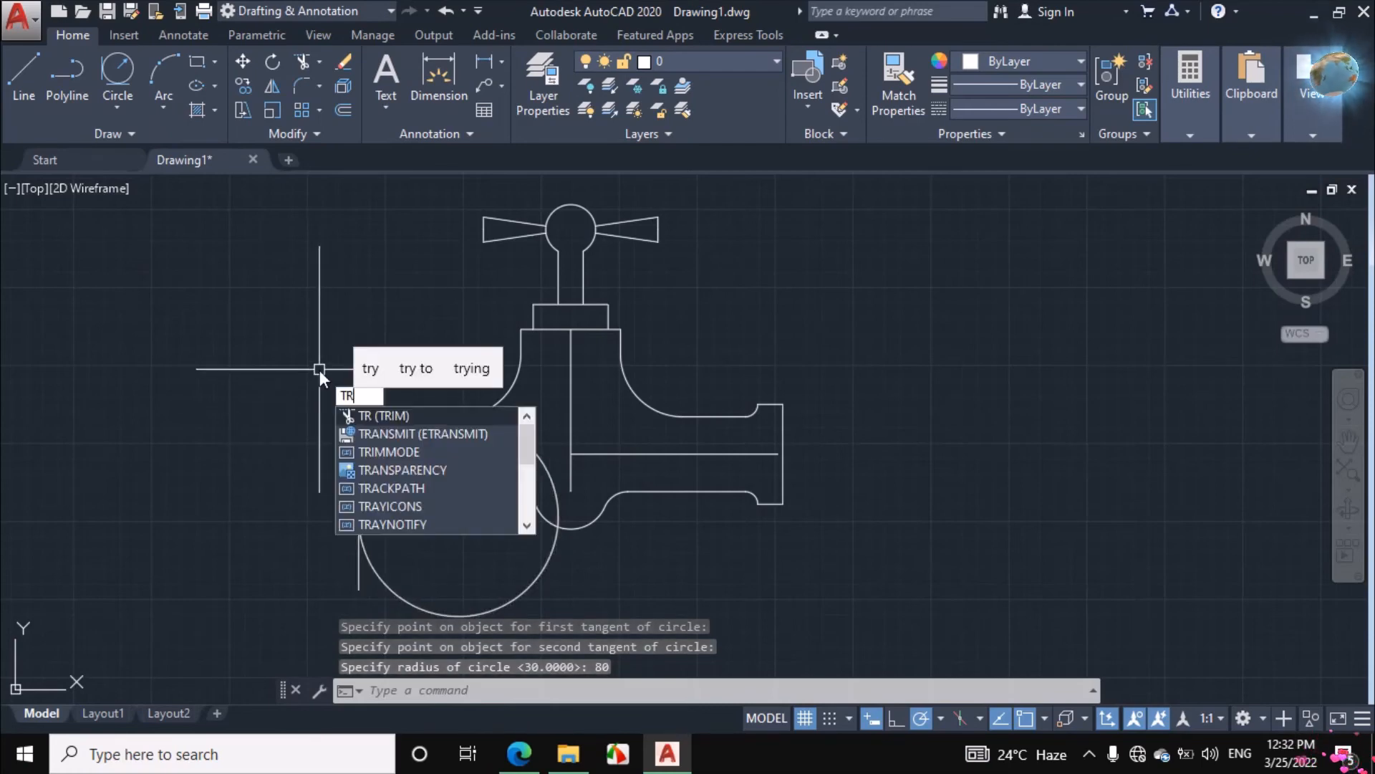
pyautogui.press('Return')
pyautogui.click(357, 424)
pyautogui.click(380, 454)
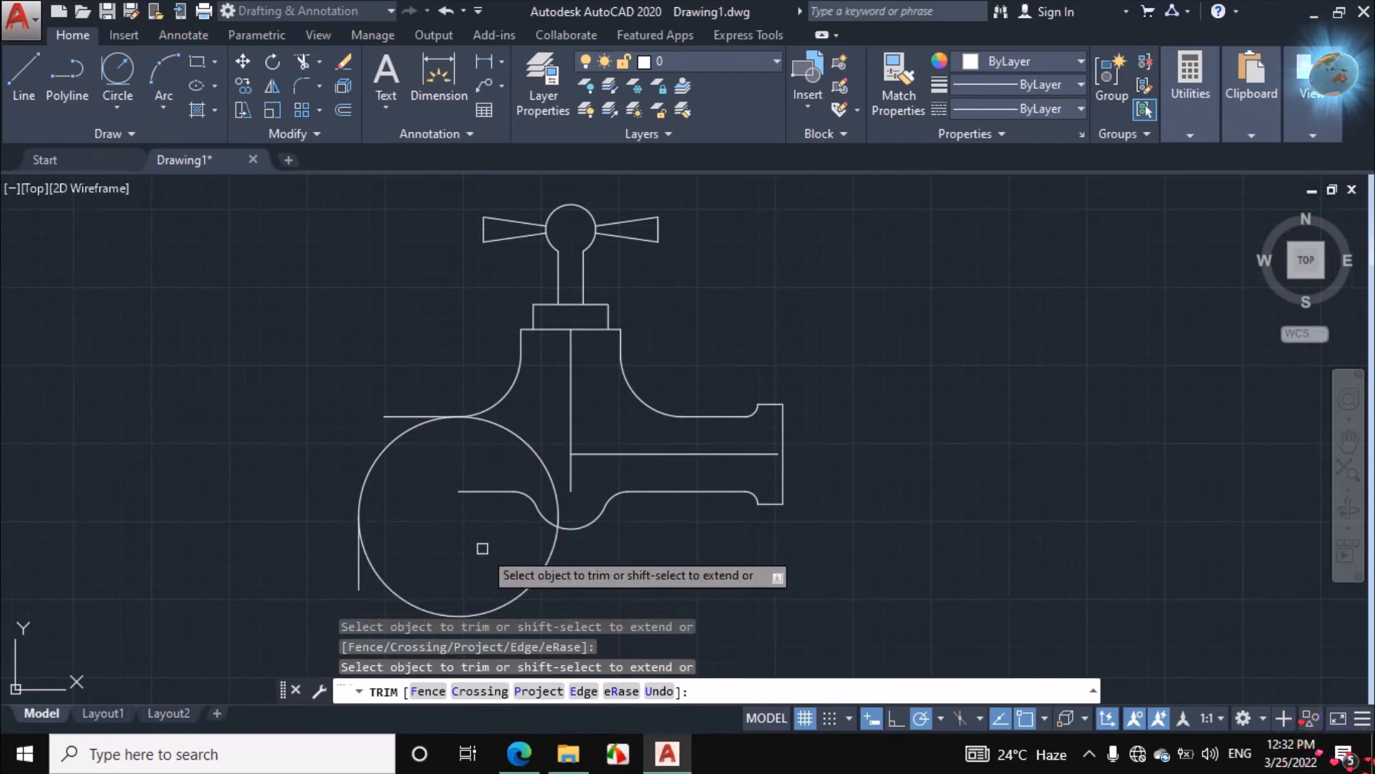
pyautogui.click(540, 571)
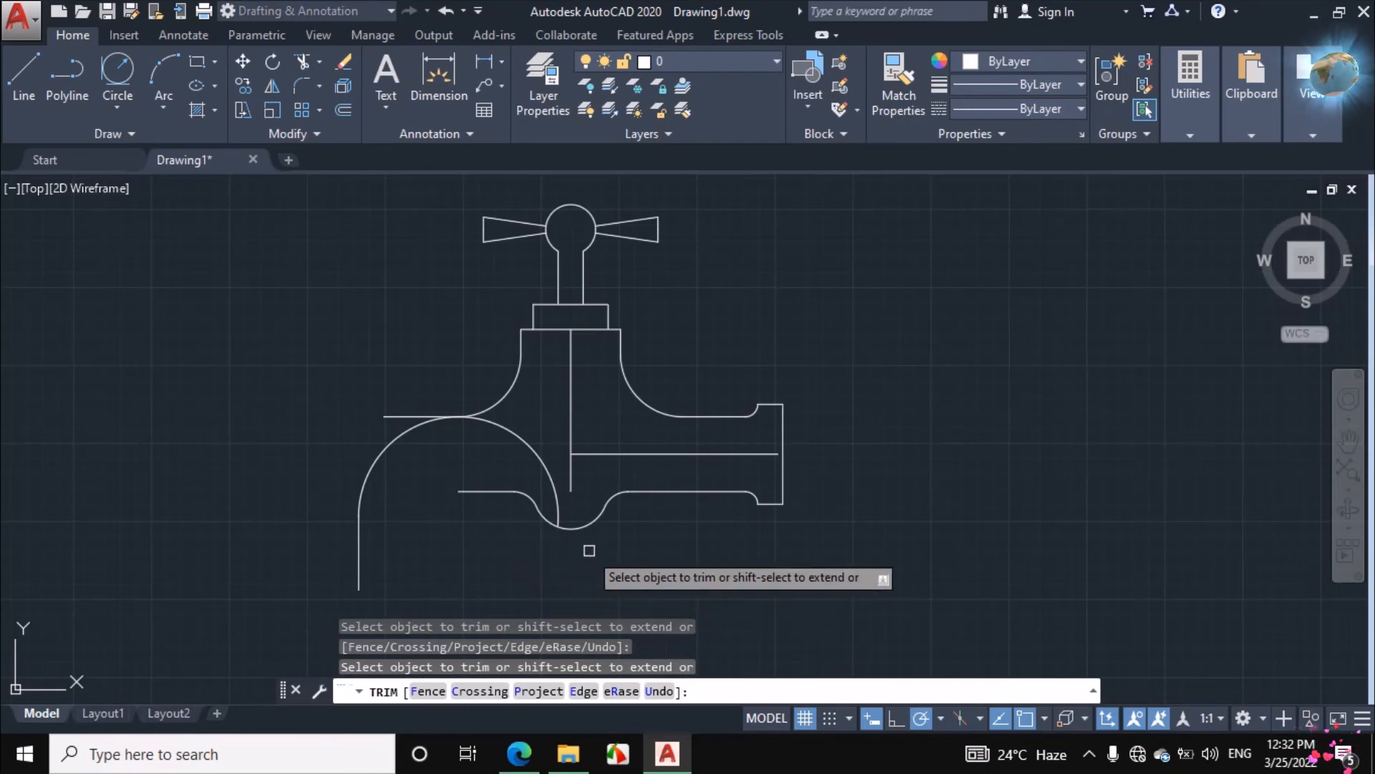
pyautogui.rightClick(310, 392)
pyautogui.click(330, 425)
# Erase the leftover horizontal tangent line above the elbow arc and the vertical line below it
pyautogui.click(400, 416)
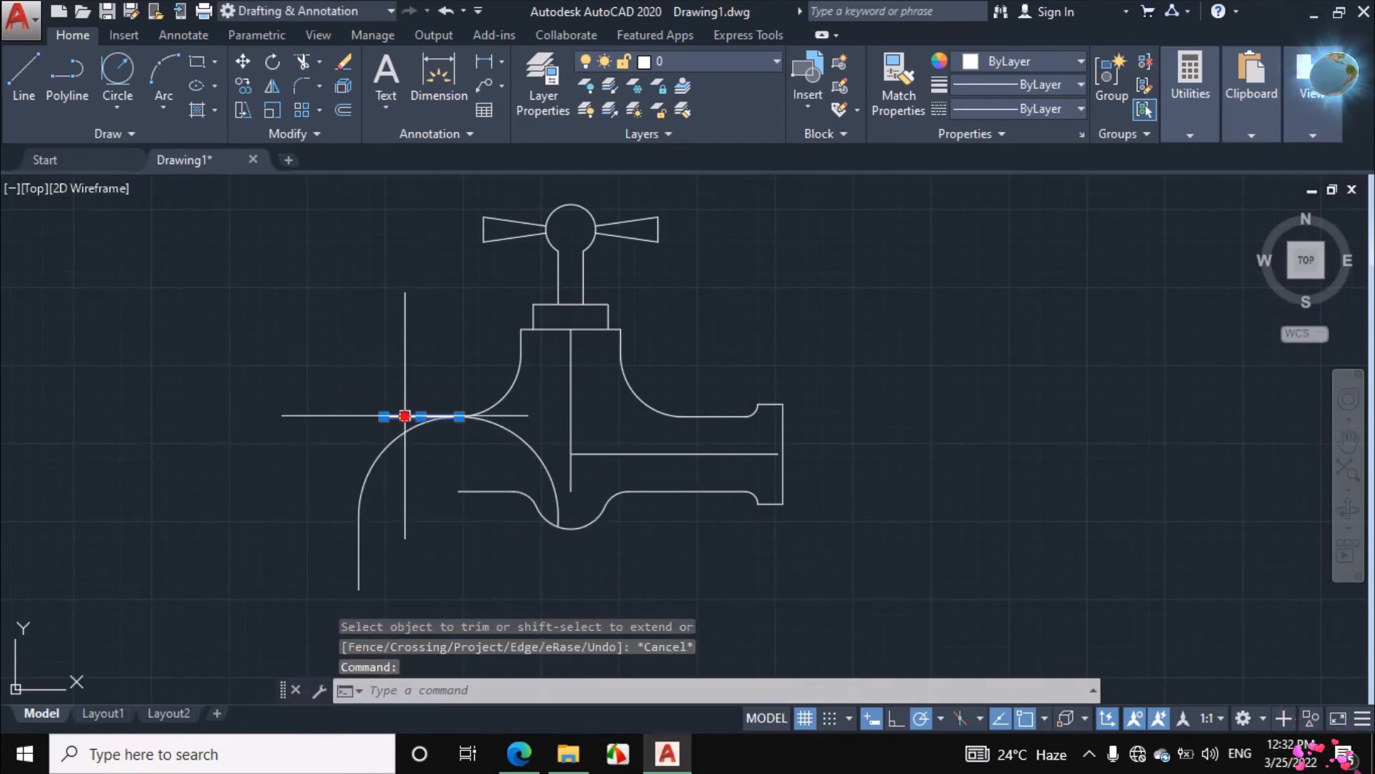
pyautogui.click(358, 561)
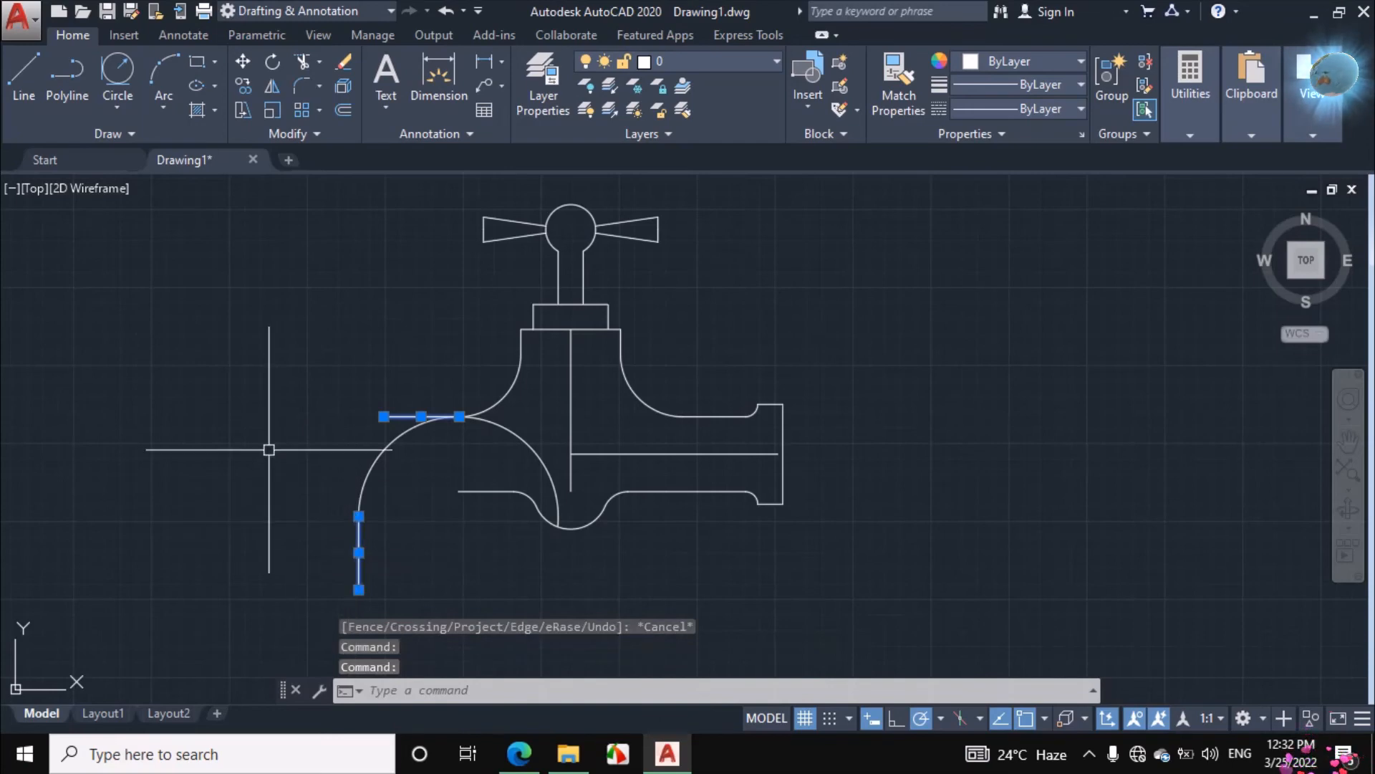
pyautogui.rightClick(272, 481)
pyautogui.click(348, 395)
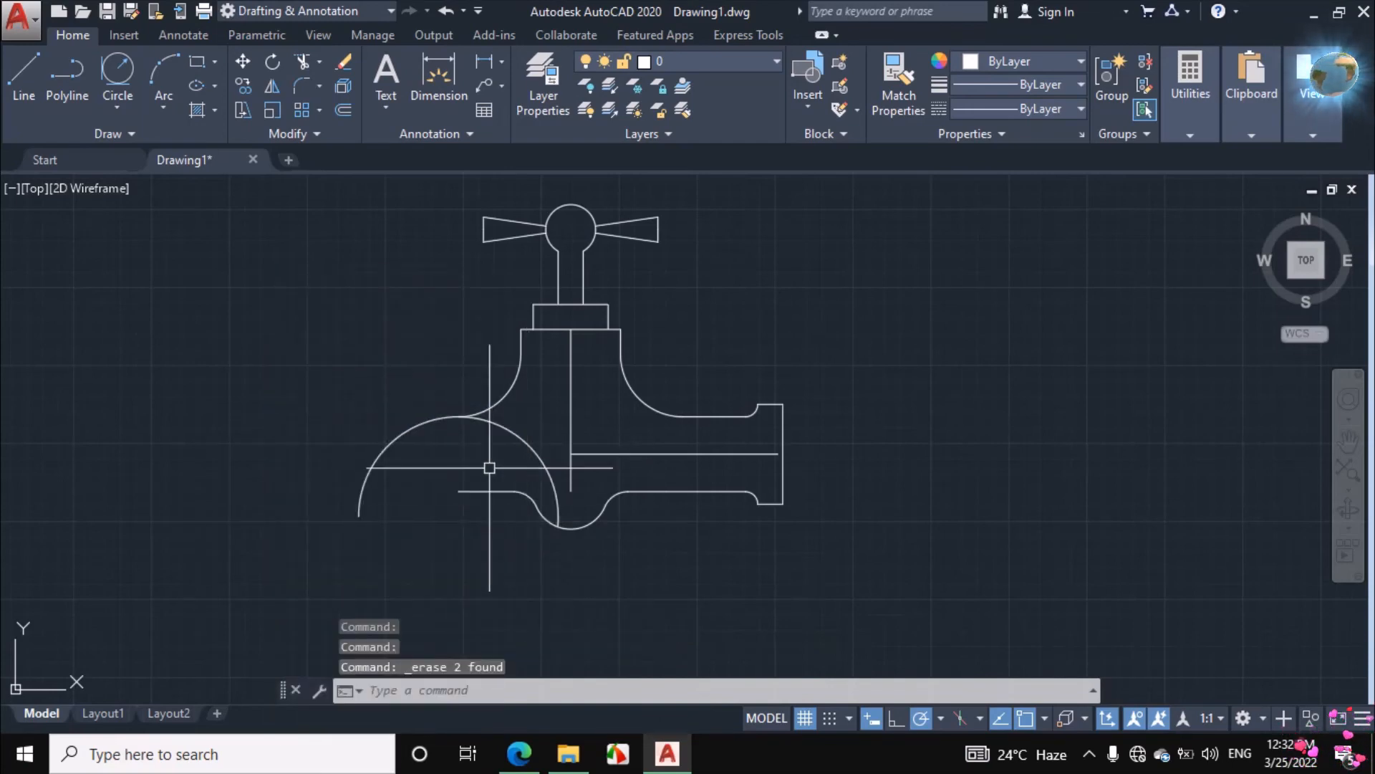
# Trim away the arc's right part inside the body, keeping only the elbow's outer quarter curve
pyautogui.write('tr')
pyautogui.press('Return')
pyautogui.click(527, 449)
pyautogui.rightClick(339, 364)
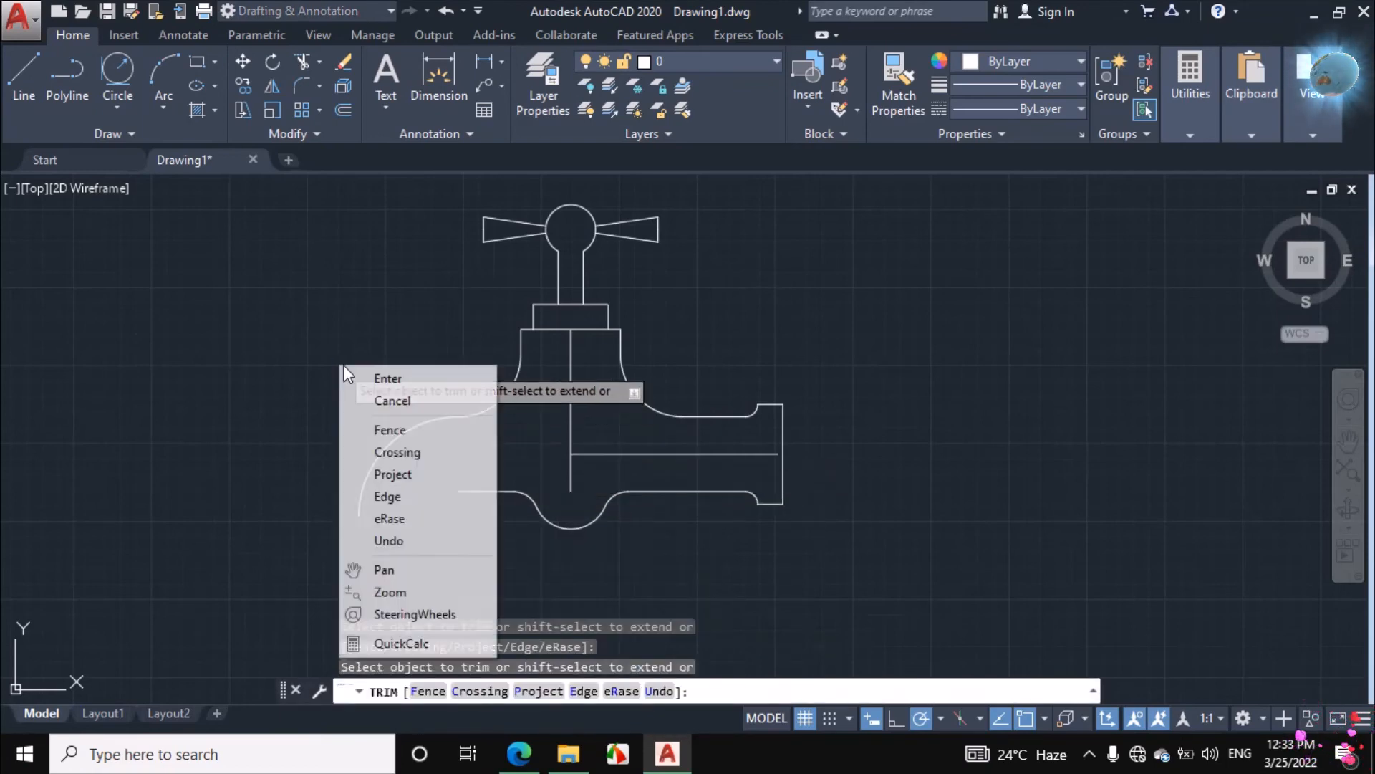
pyautogui.click(366, 399)
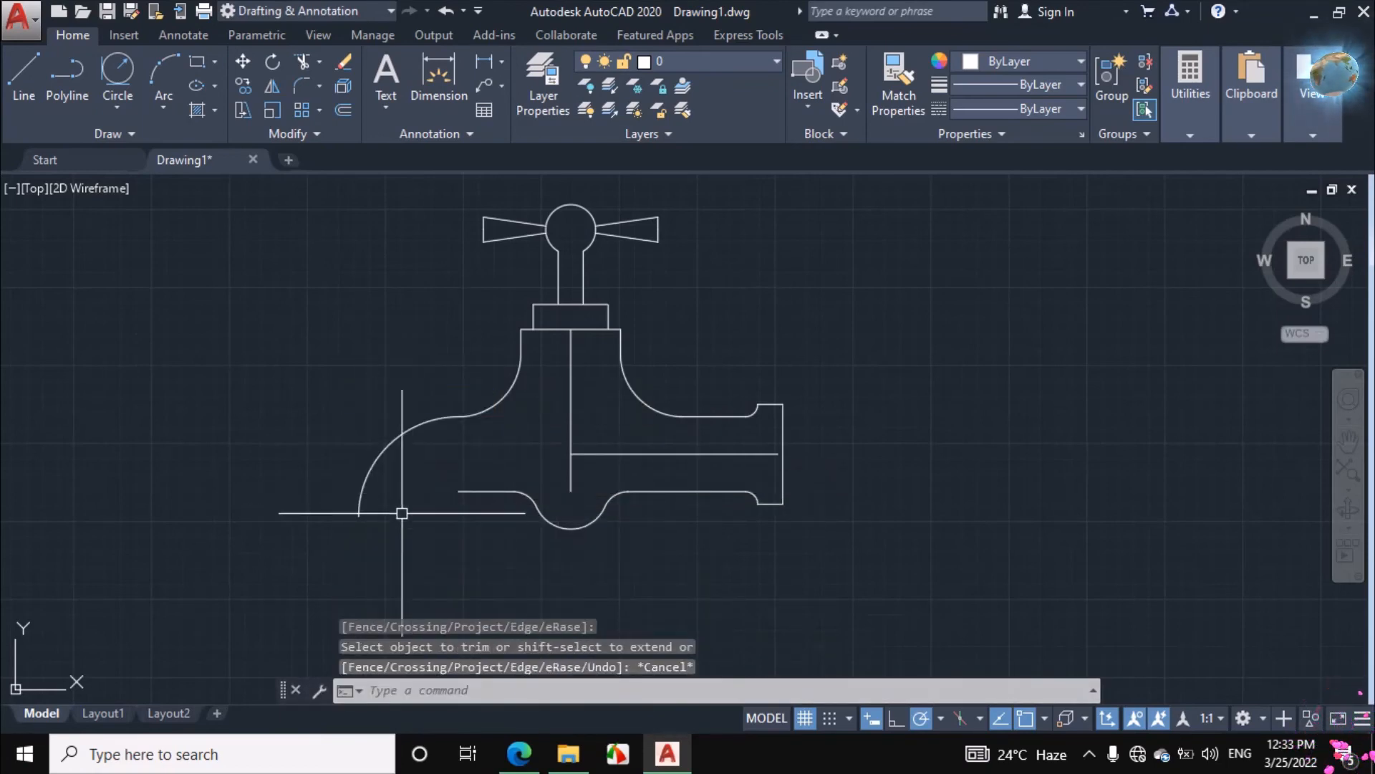
# In the assignment PDF, erase the elbow's vertical ink stroke, then mark the outlet's 20 and 60 edges and the inner elbow curve
pyautogui.click(519, 754)
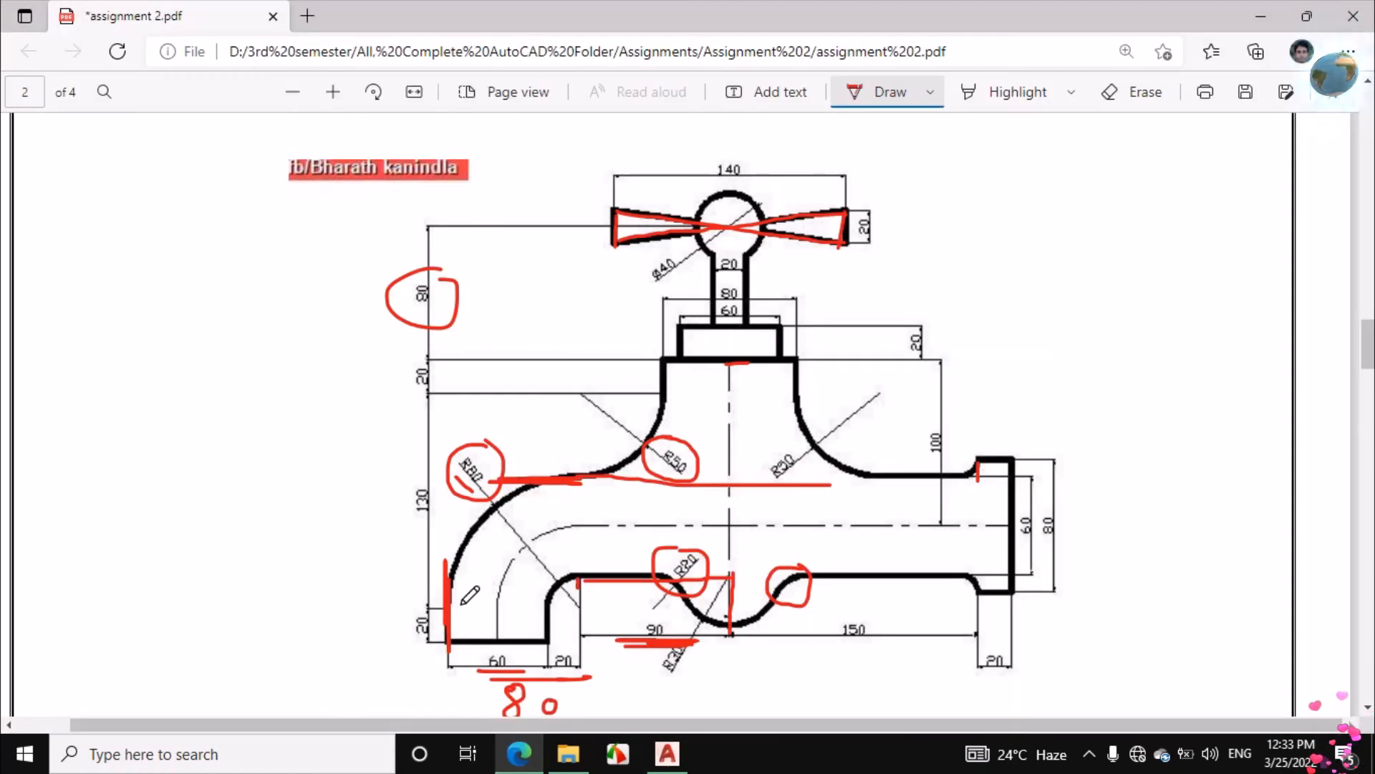
pyautogui.click(1133, 92)
pyautogui.click(450, 610)
pyautogui.click(875, 93)
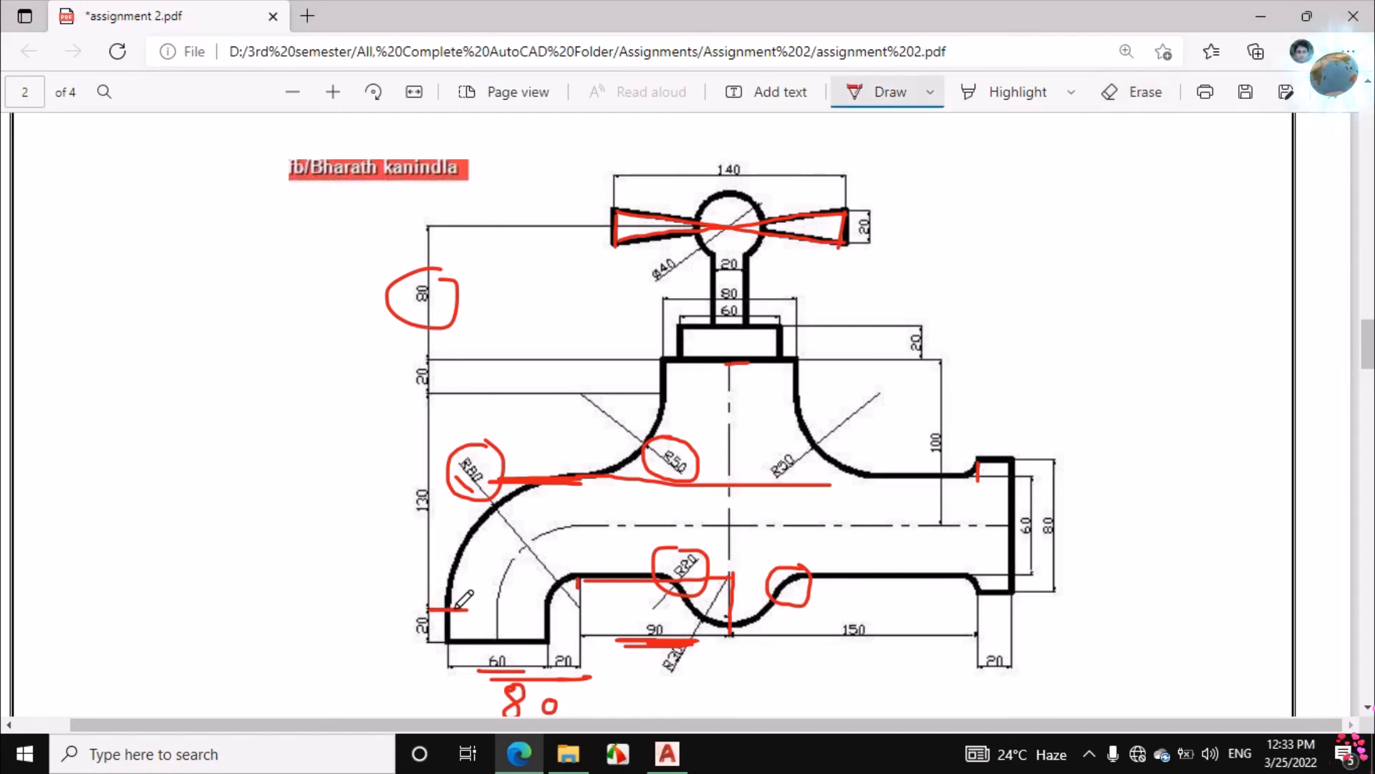
pyautogui.moveTo(453, 609); pyautogui.dragTo(450, 636)
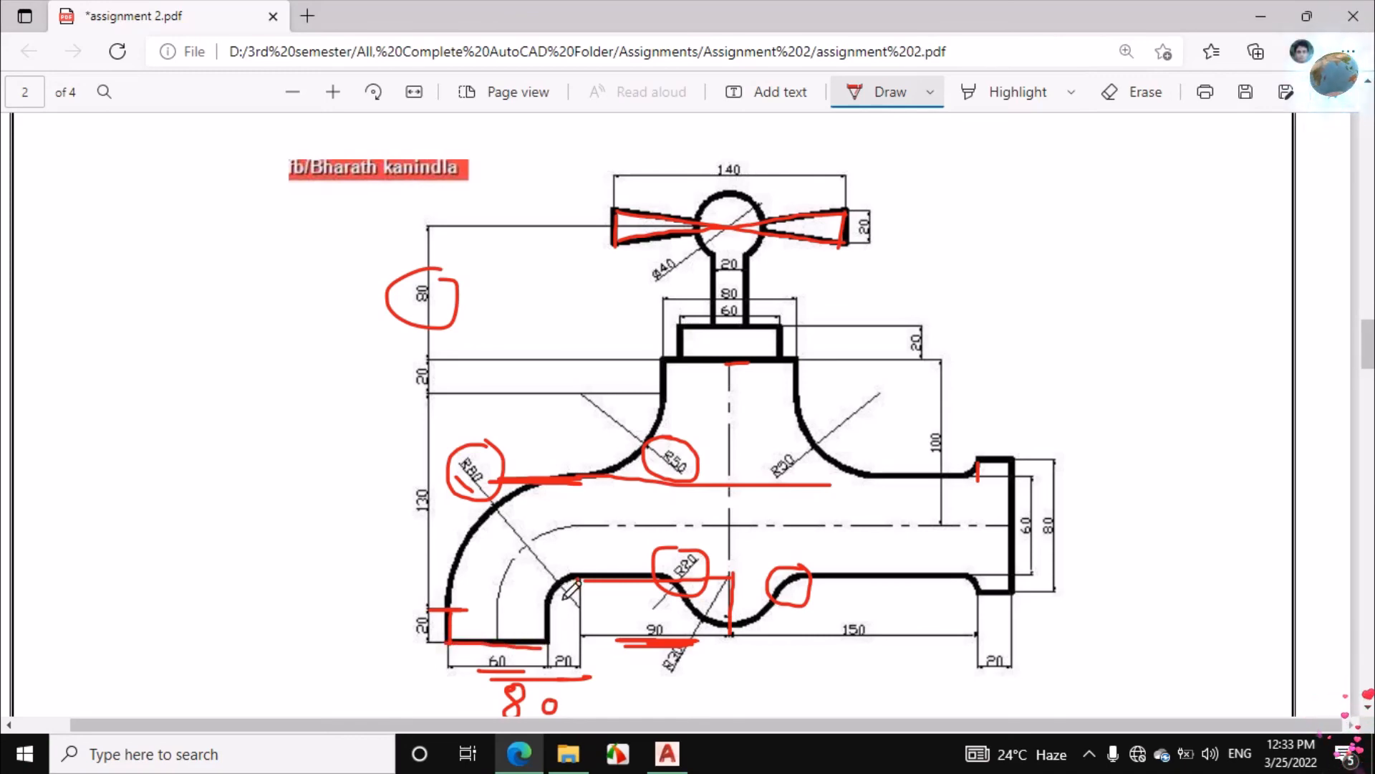
pyautogui.moveTo(573, 581)
pyautogui.mouseDown()
pyautogui.moveTo(553, 562)
pyautogui.moveTo(576, 609)
pyautogui.moveTo(573, 552)
pyautogui.mouseUp()
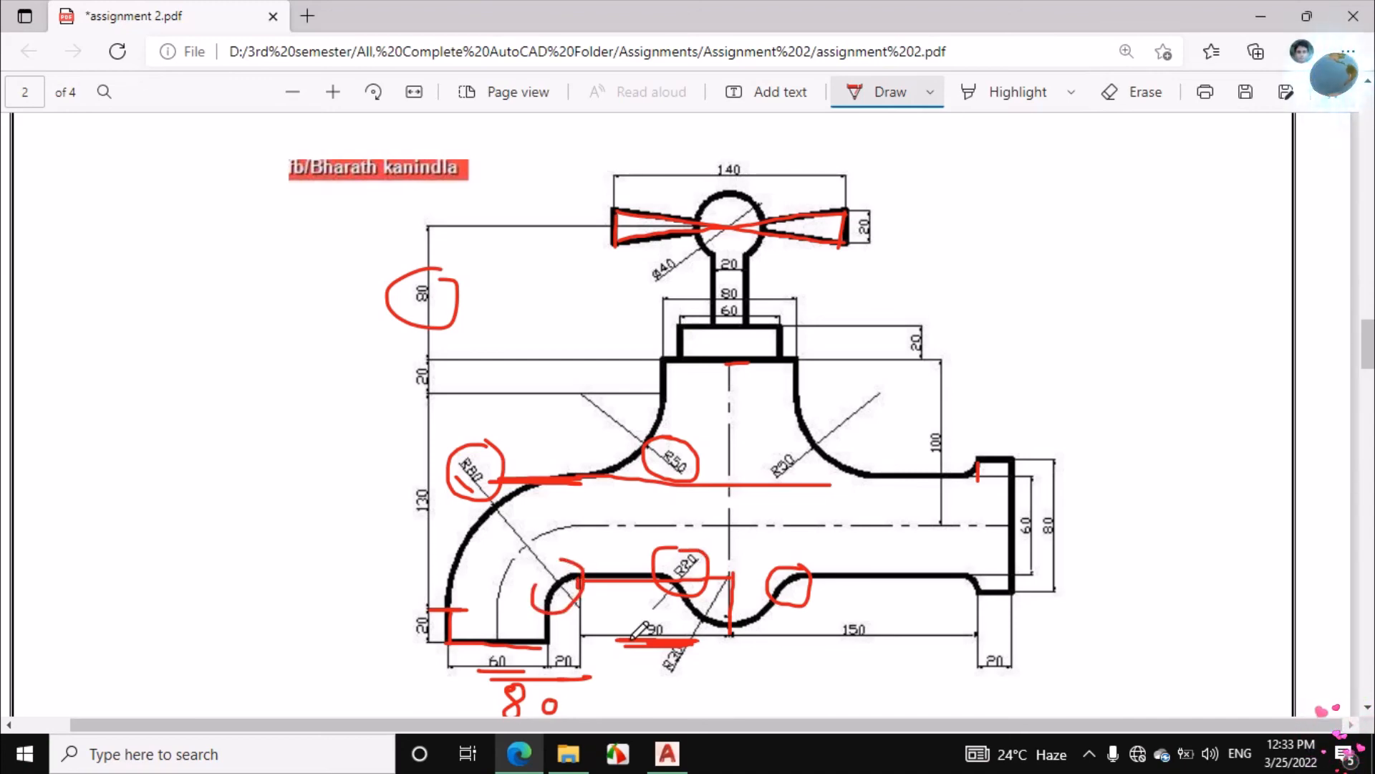
# Switch back to AutoCAD and draw a 20-unit line straight down from the elbow arc's lower end
pyautogui.click(664, 753)
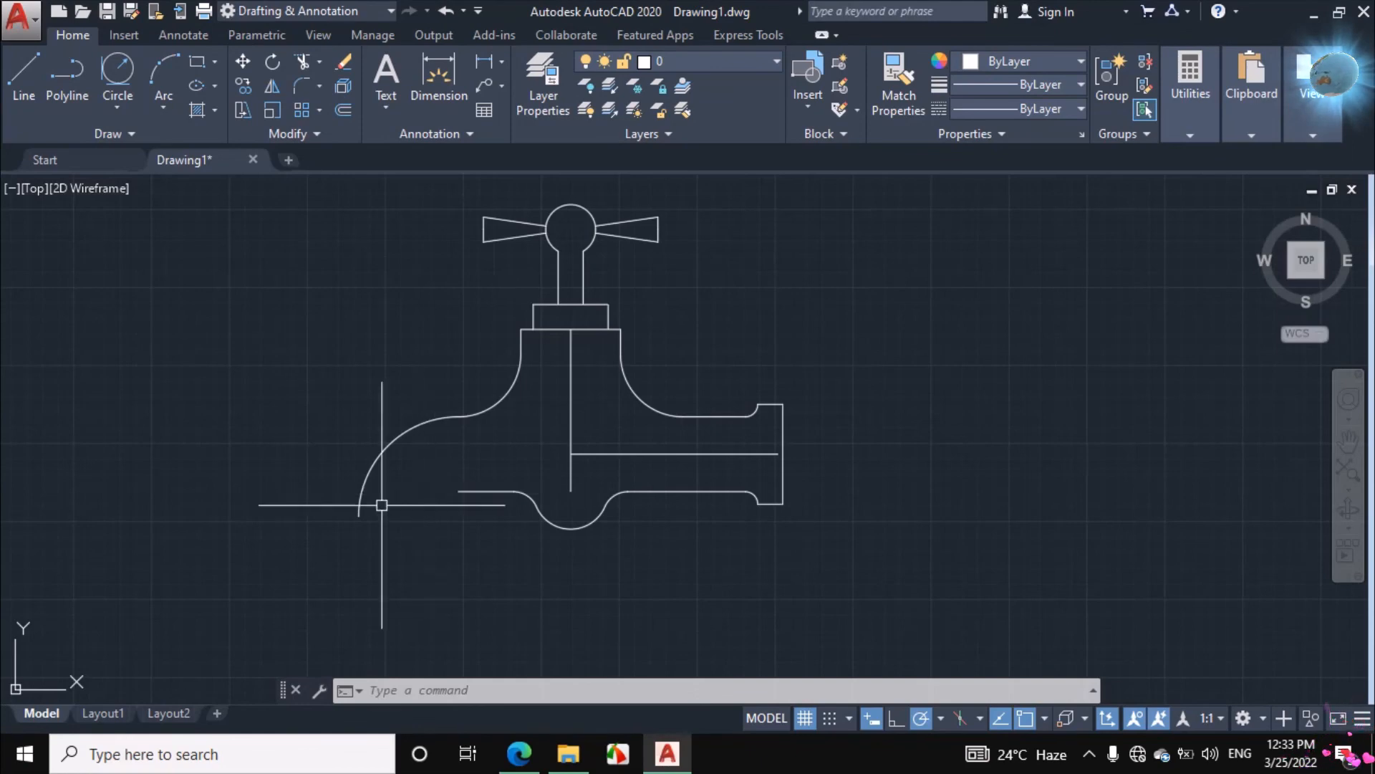
pyautogui.click(22, 79)
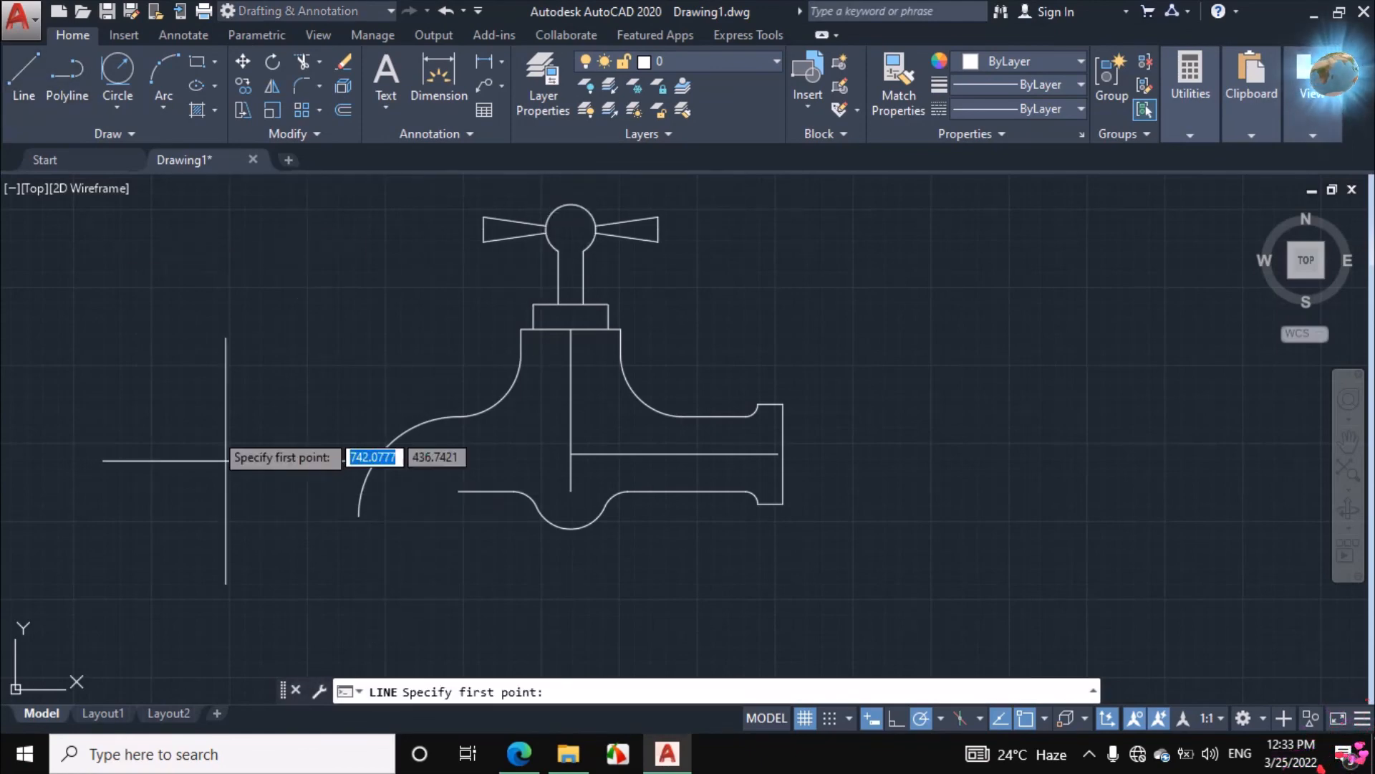
pyautogui.click(358, 516)
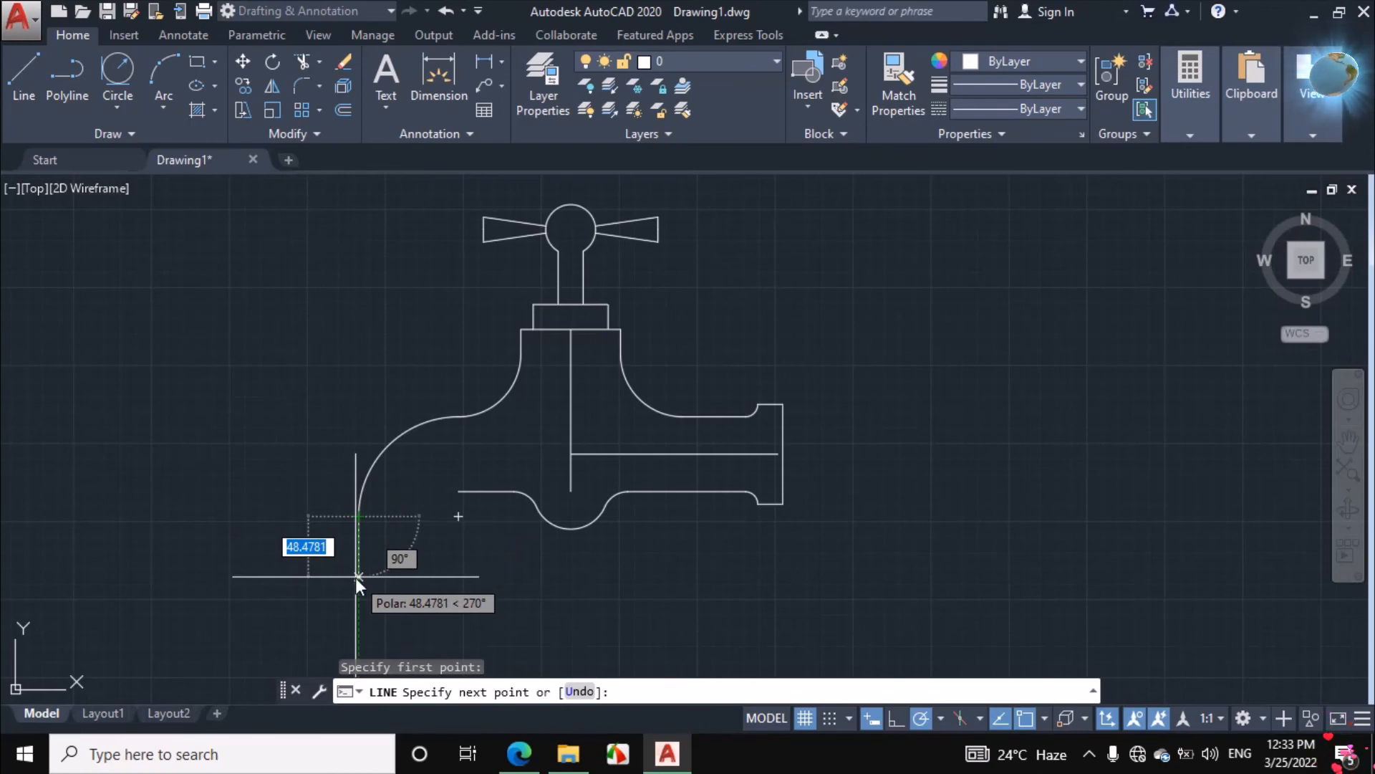
pyautogui.write('2')
pyautogui.press('Return')
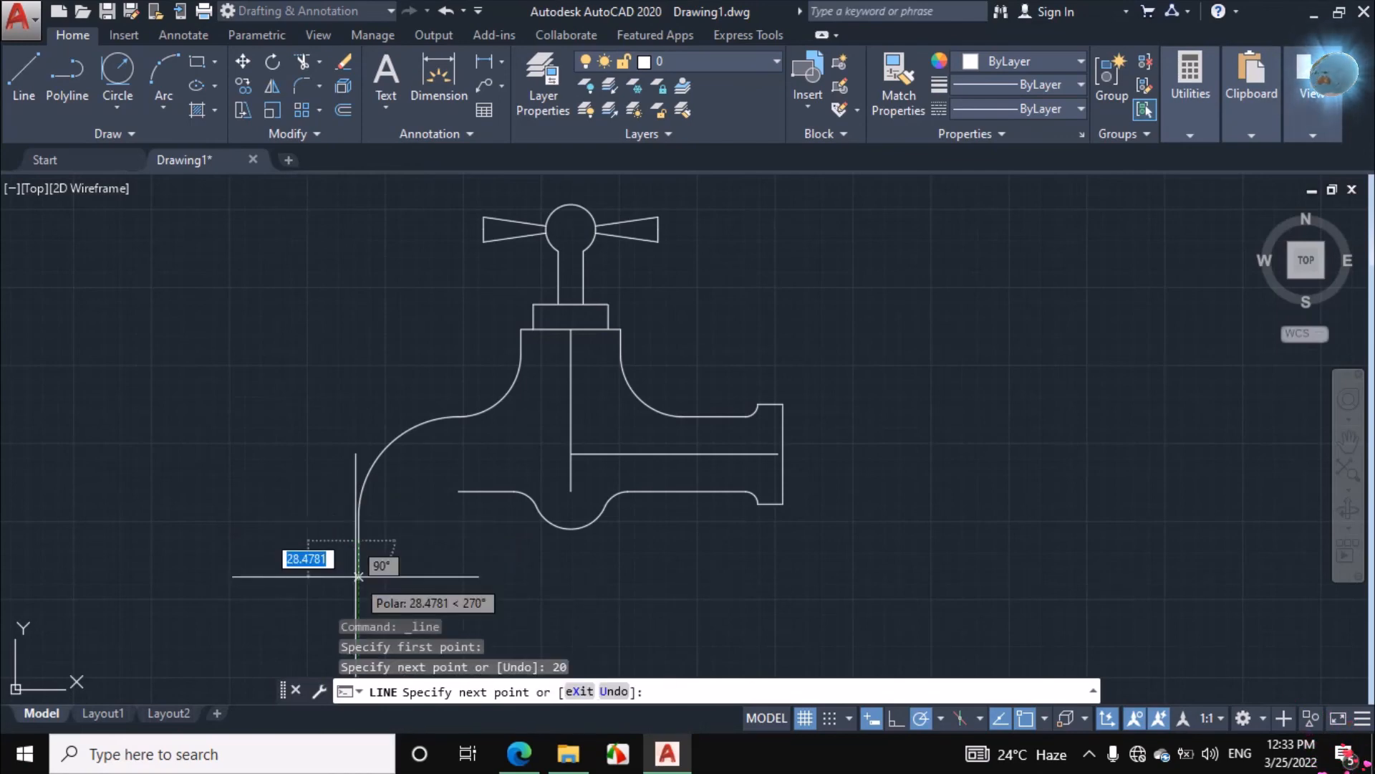
# Switch to the assignment PDF and erase the ink marks around the outlet, the inner elbow, the 90 dimension and the R20 label
pyautogui.click(520, 753)
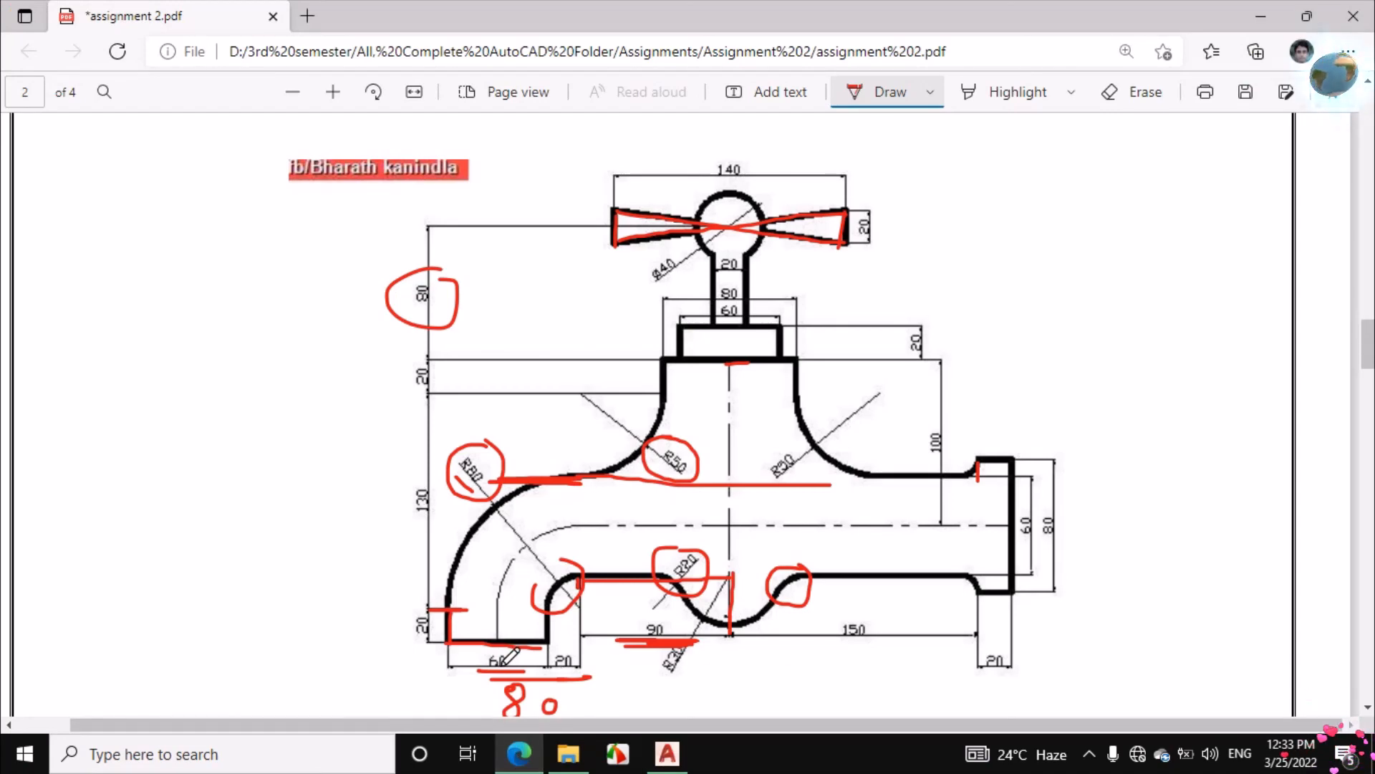
pyautogui.click(1139, 92)
pyautogui.moveTo(494, 672)
pyautogui.mouseDown()
pyautogui.moveTo(505, 691)
pyautogui.moveTo(599, 677)
pyautogui.moveTo(552, 677)
pyautogui.moveTo(505, 643)
pyautogui.moveTo(579, 584)
pyautogui.mouseUp()
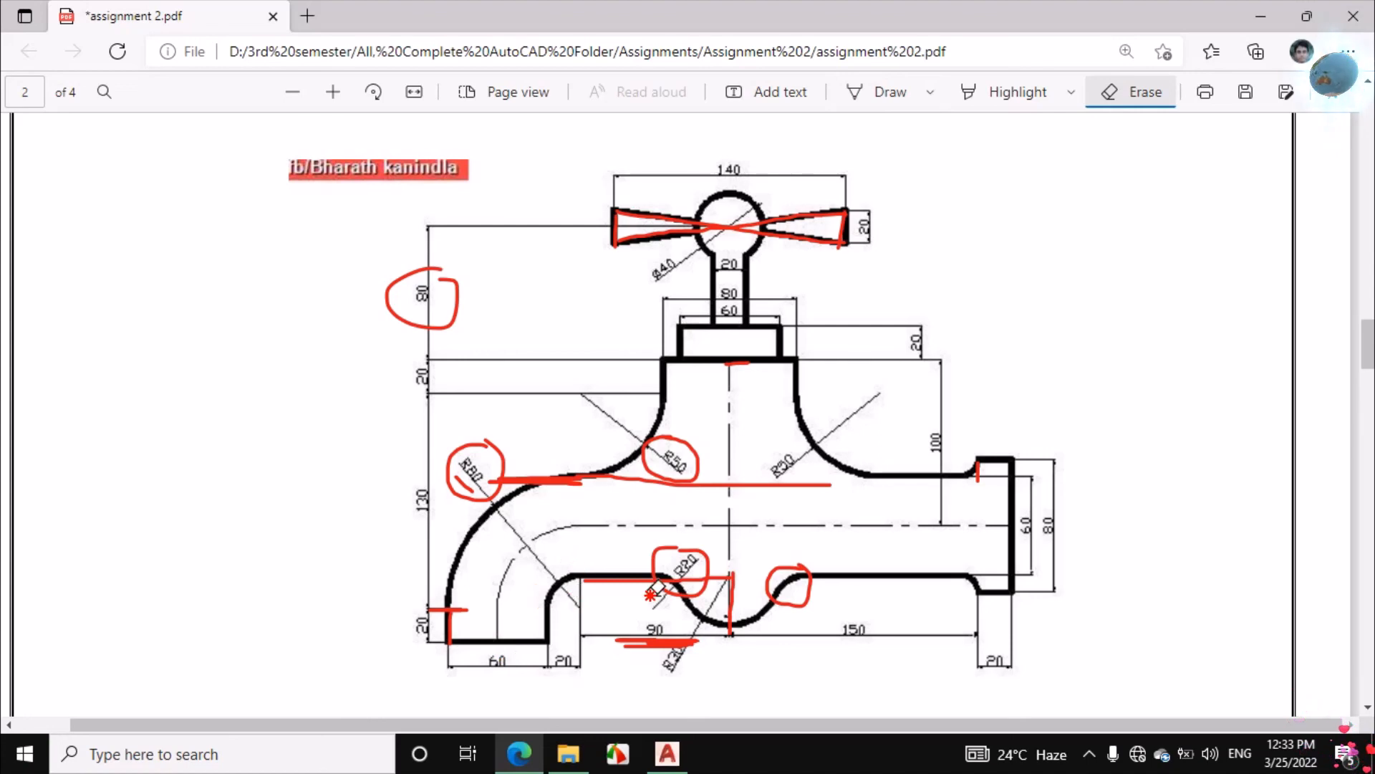
pyautogui.moveTo(679, 584)
pyautogui.mouseDown()
pyautogui.moveTo(667, 648)
pyautogui.moveTo(464, 620)
pyautogui.mouseUp()
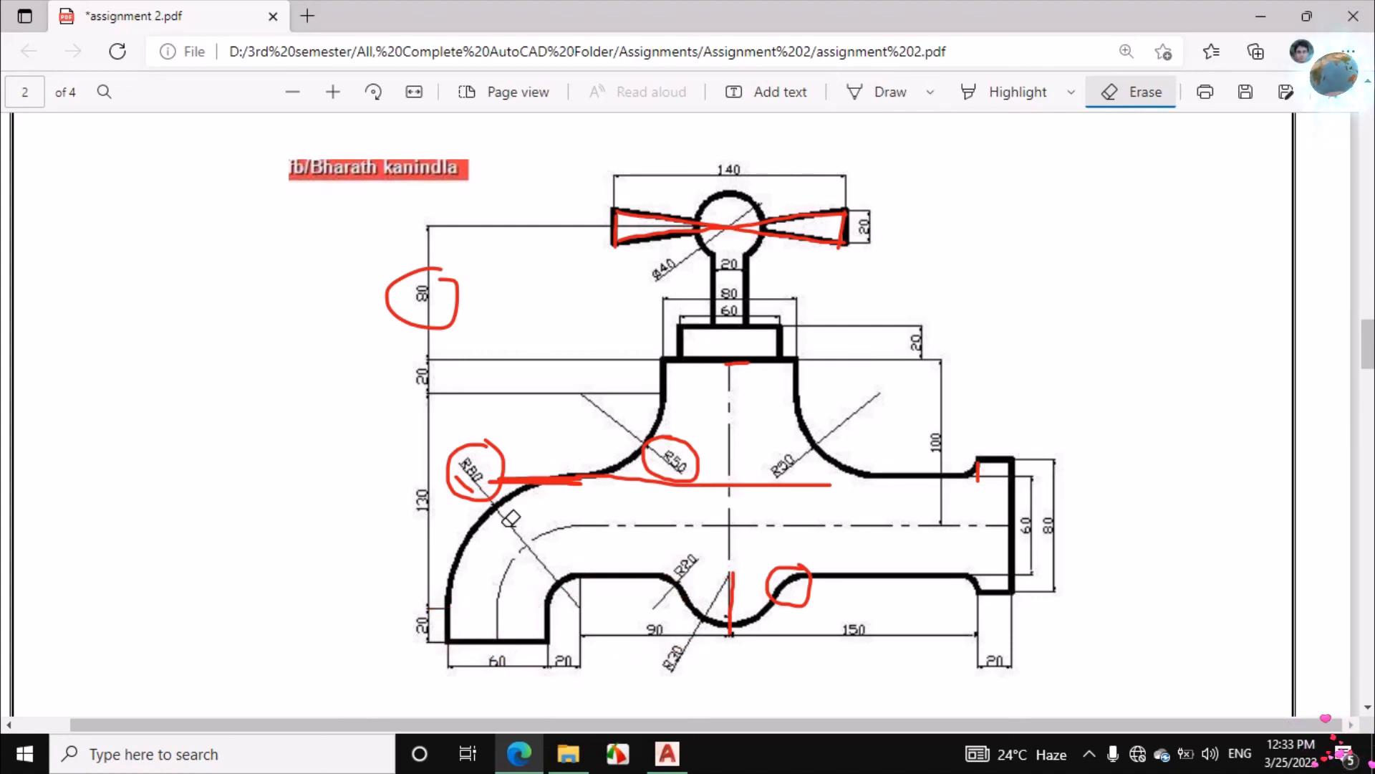
pyautogui.click(858, 92)
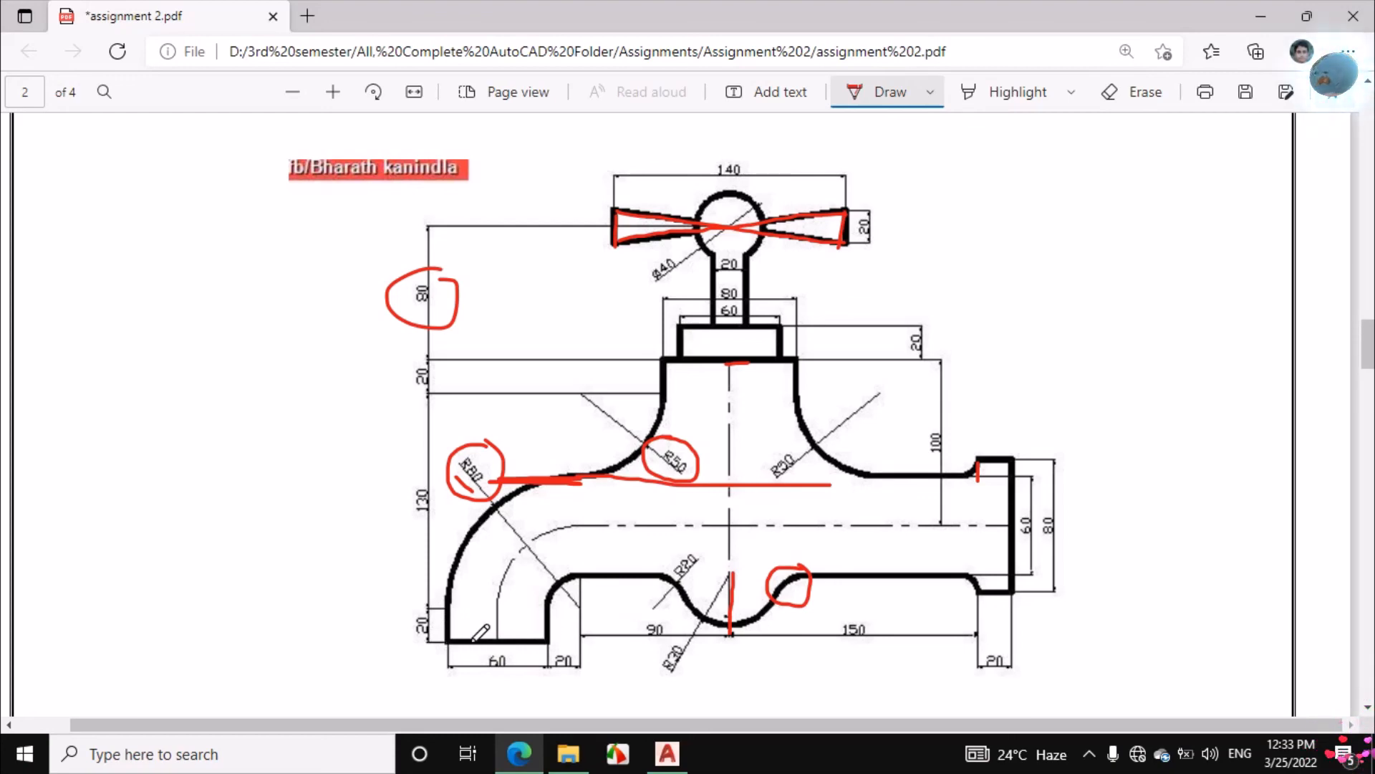
# Back in AutoCAD, continue the outlet with a 60-unit horizontal line to the right and a vertical line up past the pipe's lower edge
pyautogui.click(667, 753)
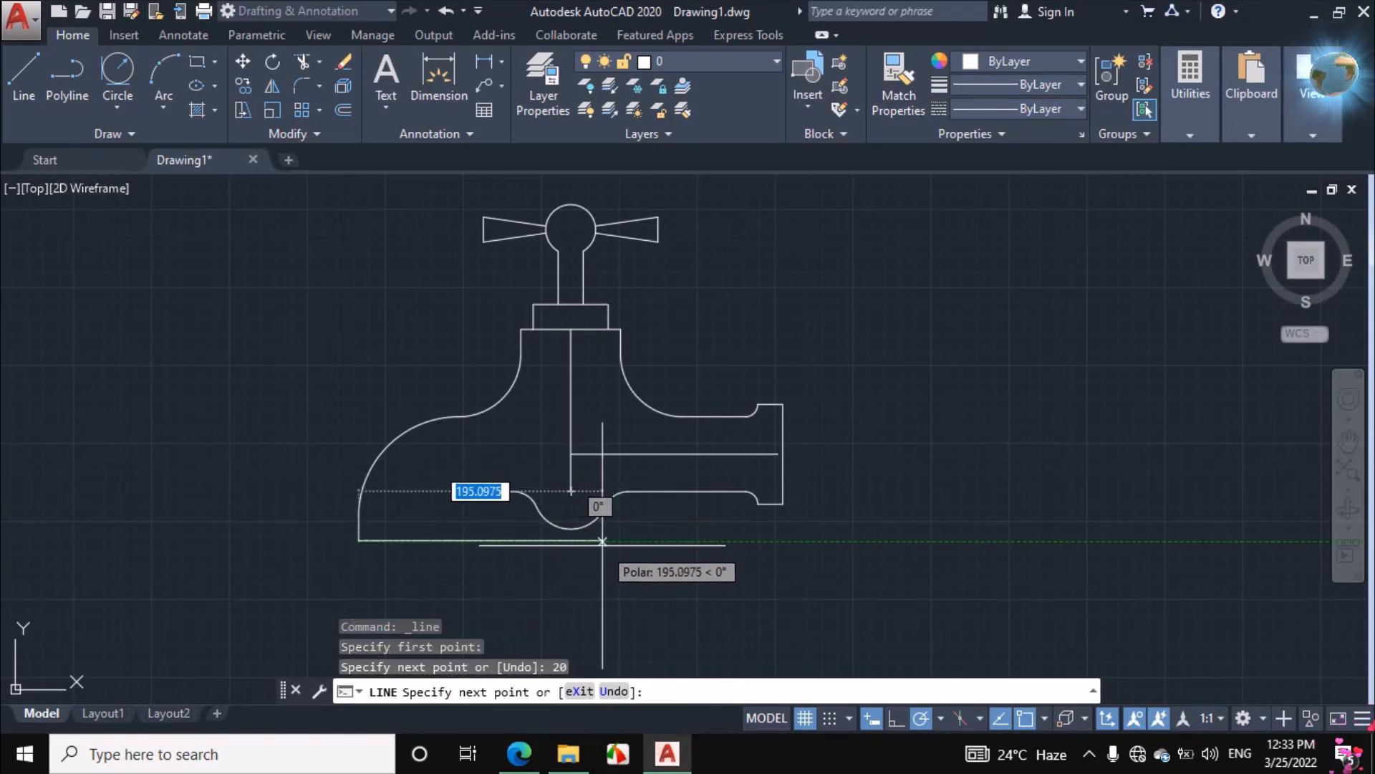
pyautogui.write('60')
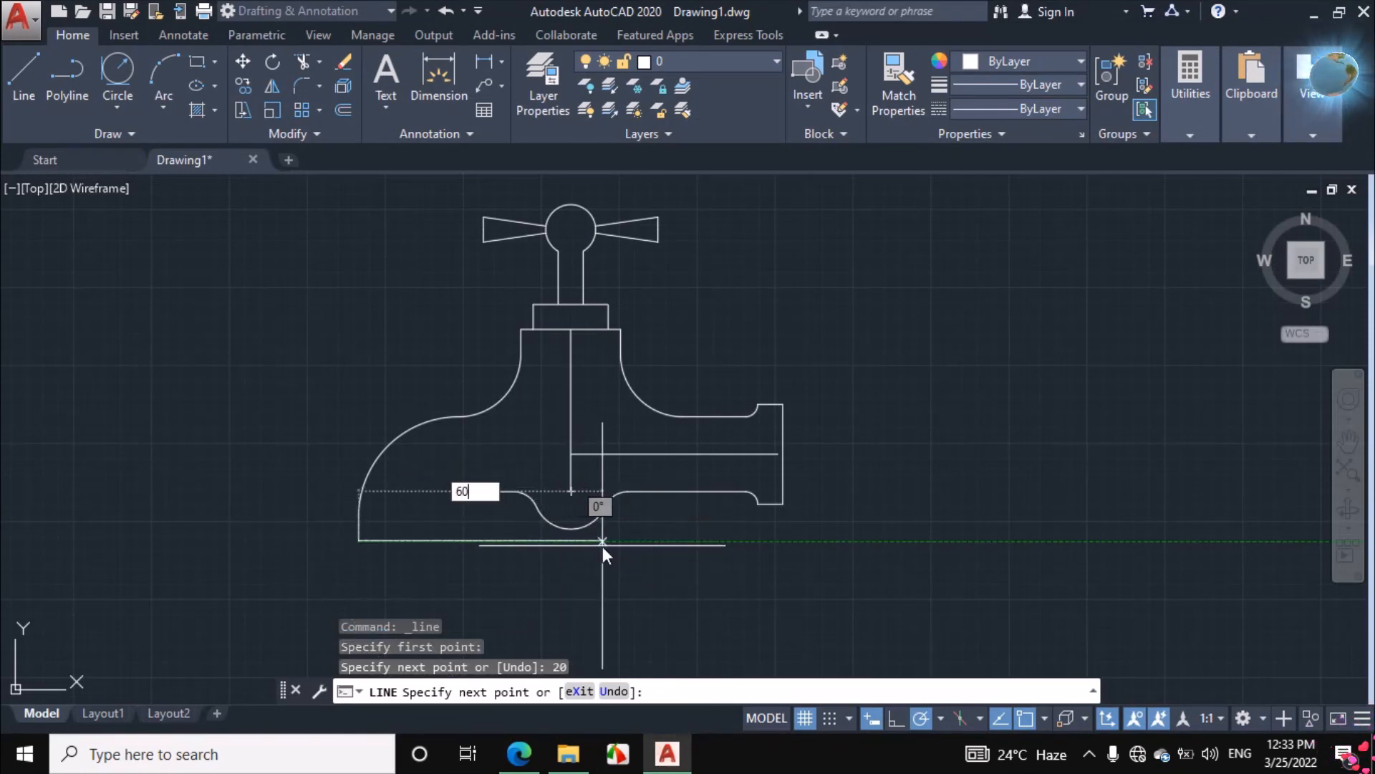
pyautogui.press('Return')
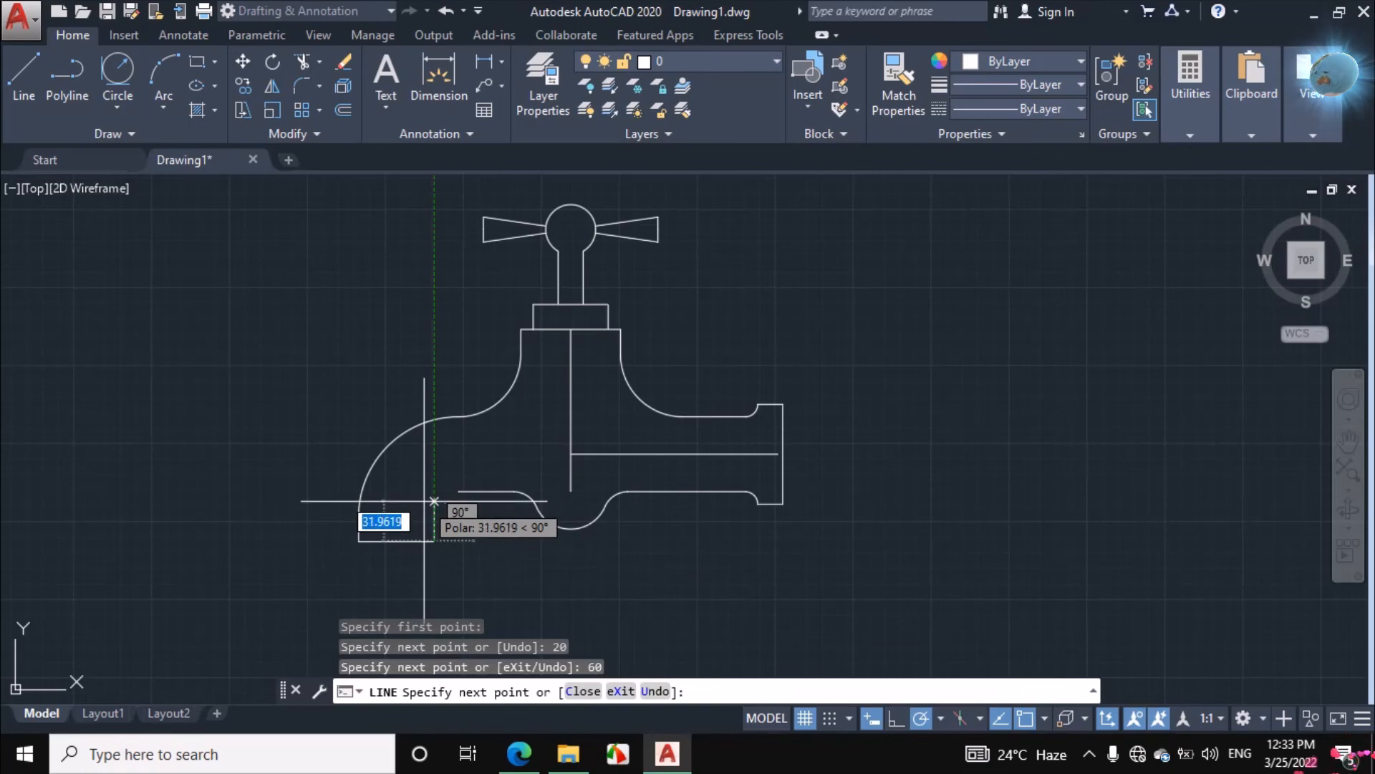
pyautogui.click(433, 475)
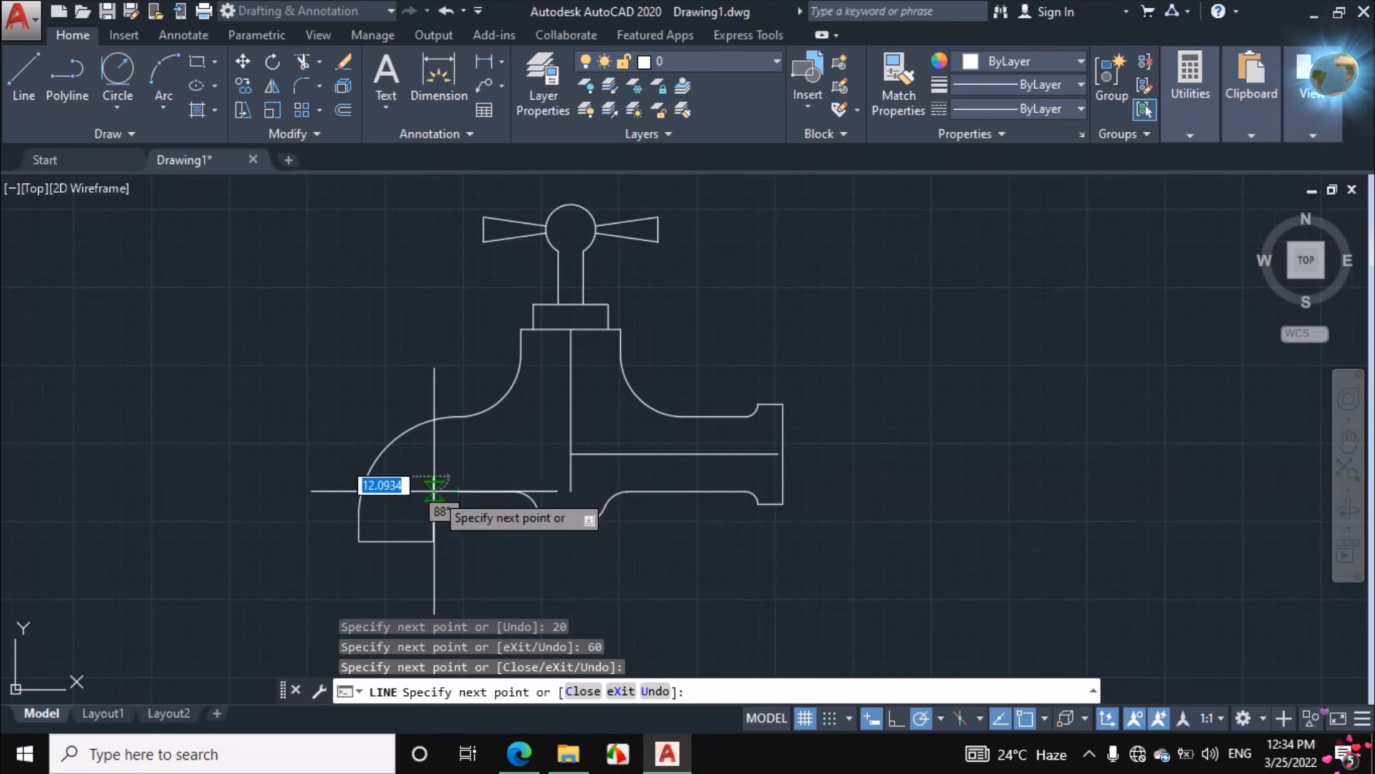
pyautogui.press('Escape')
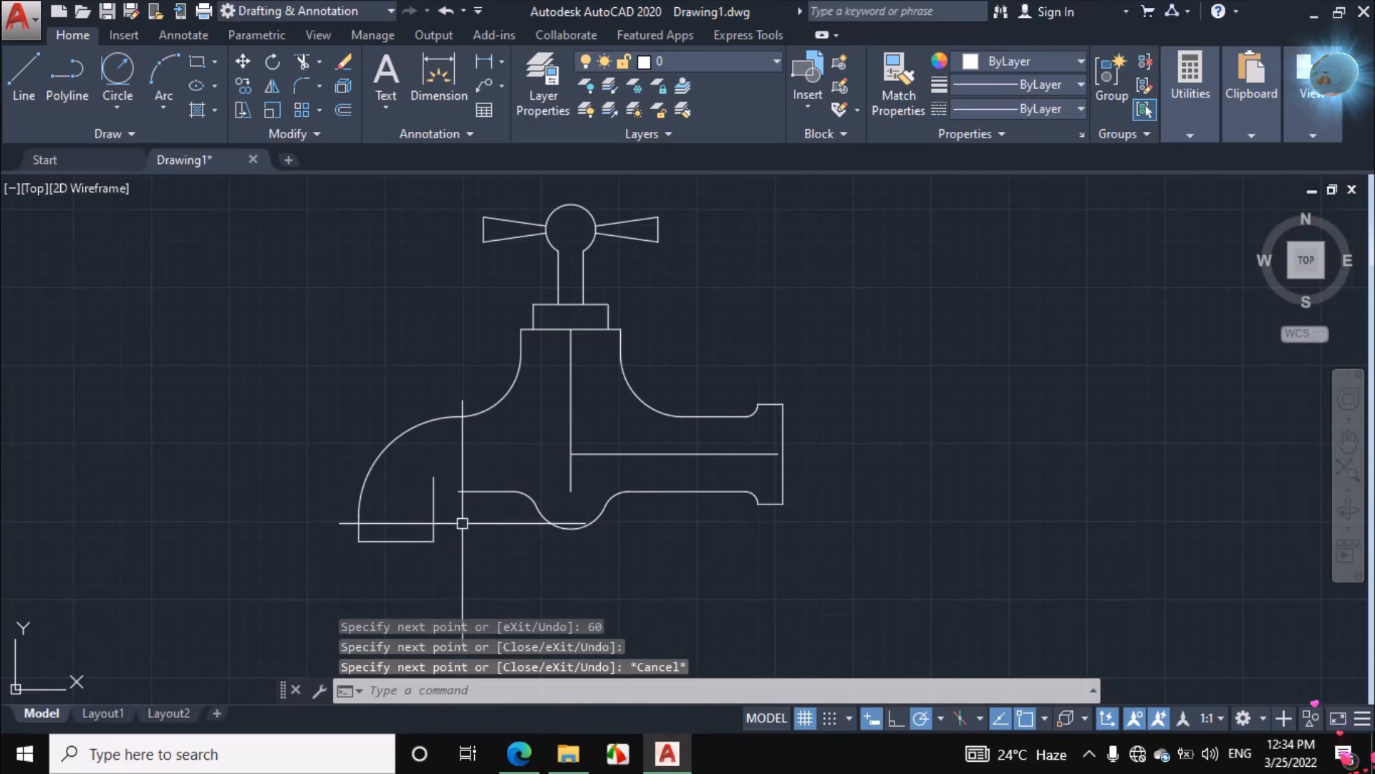
# Circle the inner elbow curve in the assignment PDF, and in AutoCAD fillet the outlet's inner vertical line and the pipe's lower edge with radius 20
pyautogui.click(513, 752)
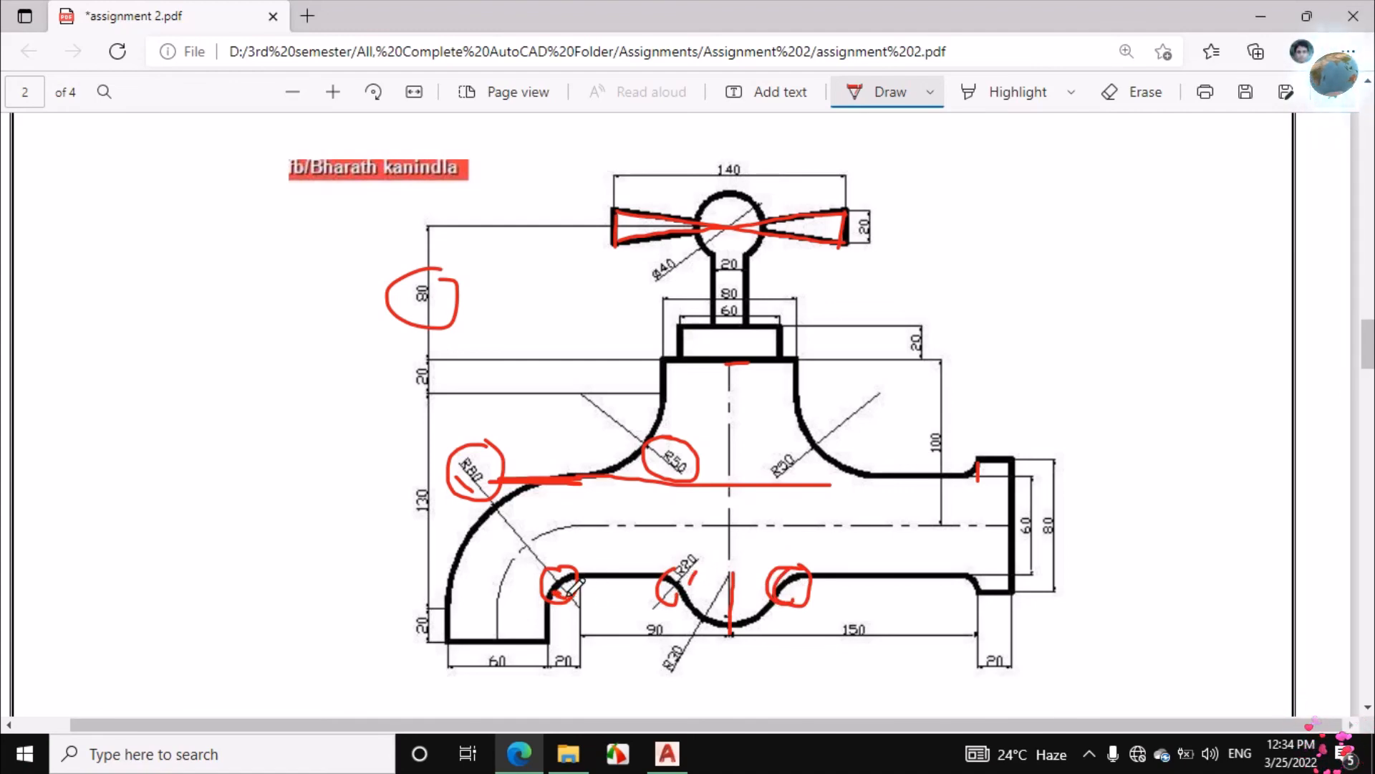
pyautogui.hotkey('alt', 'Tab')
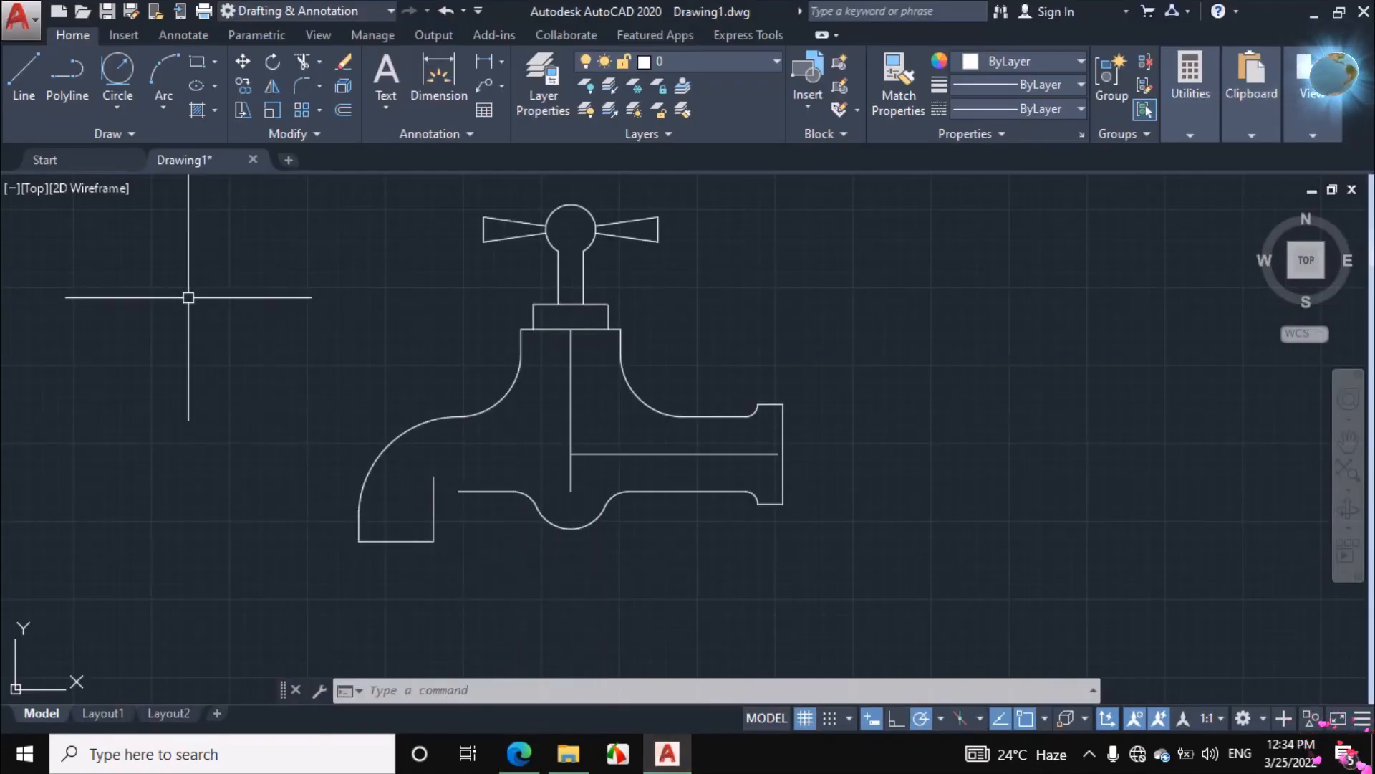
pyautogui.rightClick(238, 362)
pyautogui.click(222, 321)
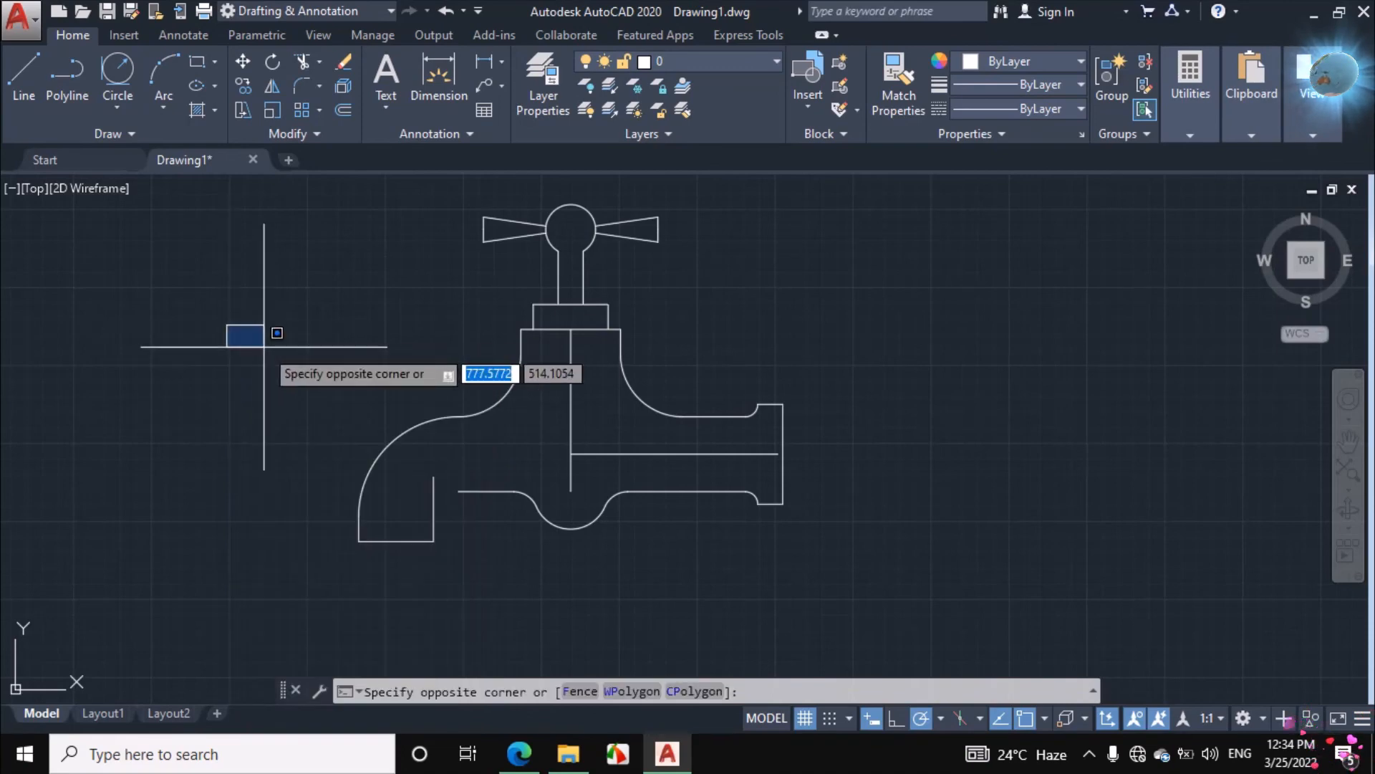
pyautogui.write('f')
pyautogui.press('Return')
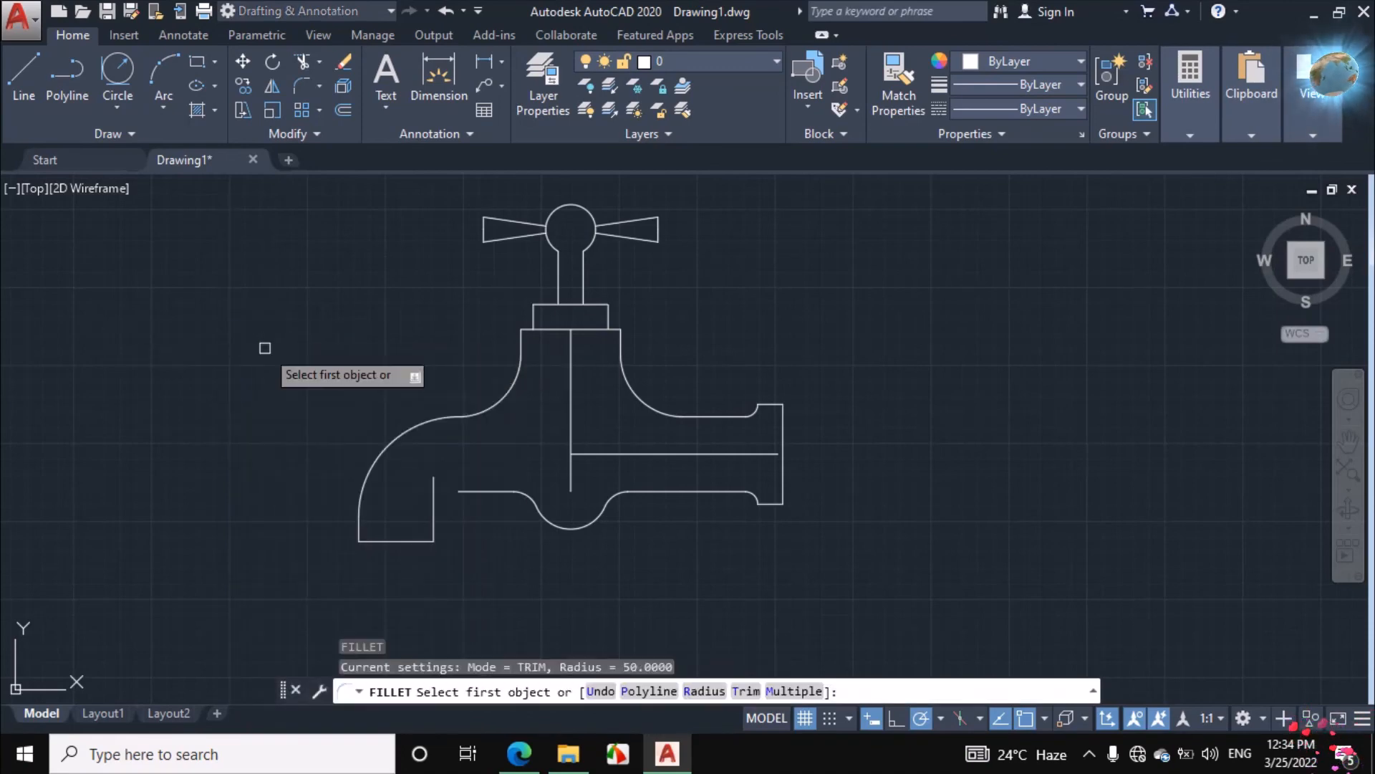
pyautogui.rightClick(265, 349)
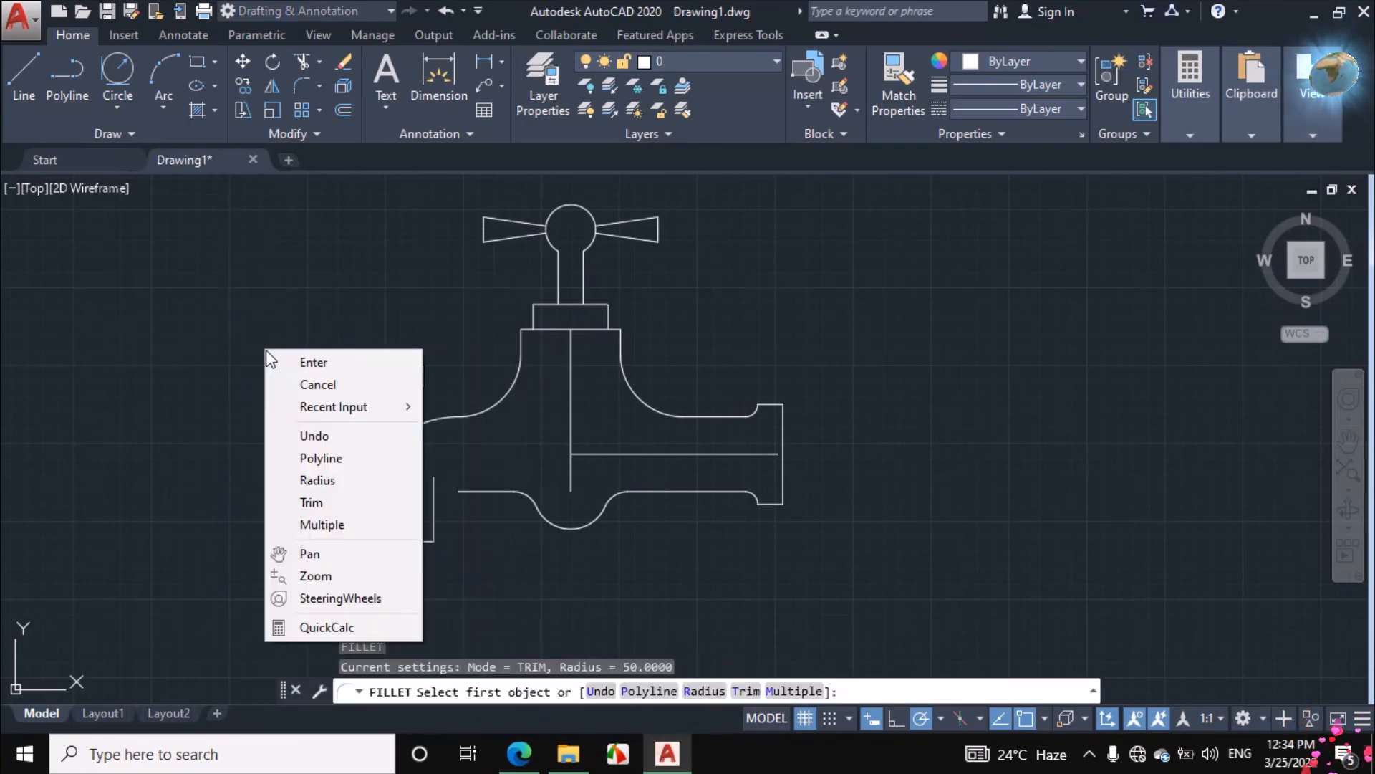
pyautogui.click(316, 480)
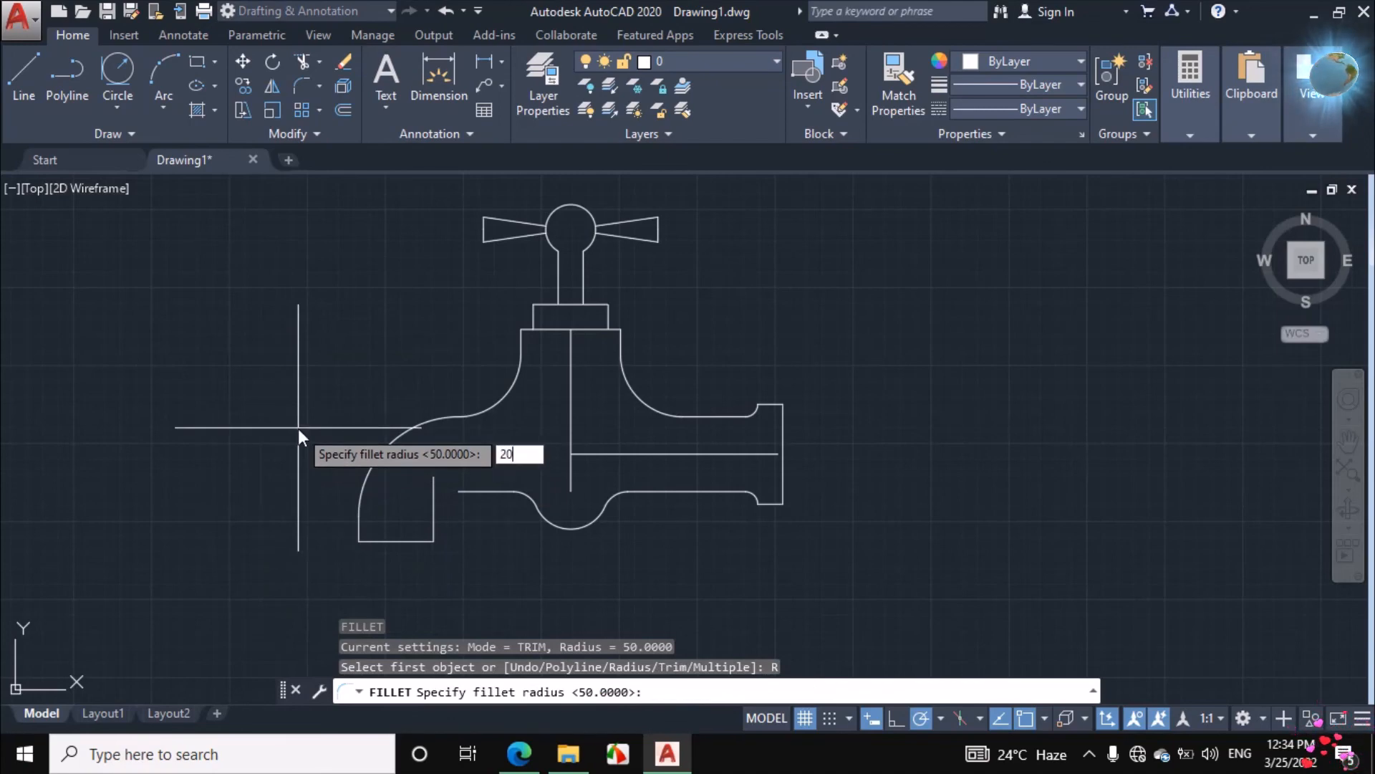
pyautogui.write('20')
pyautogui.press('Return')
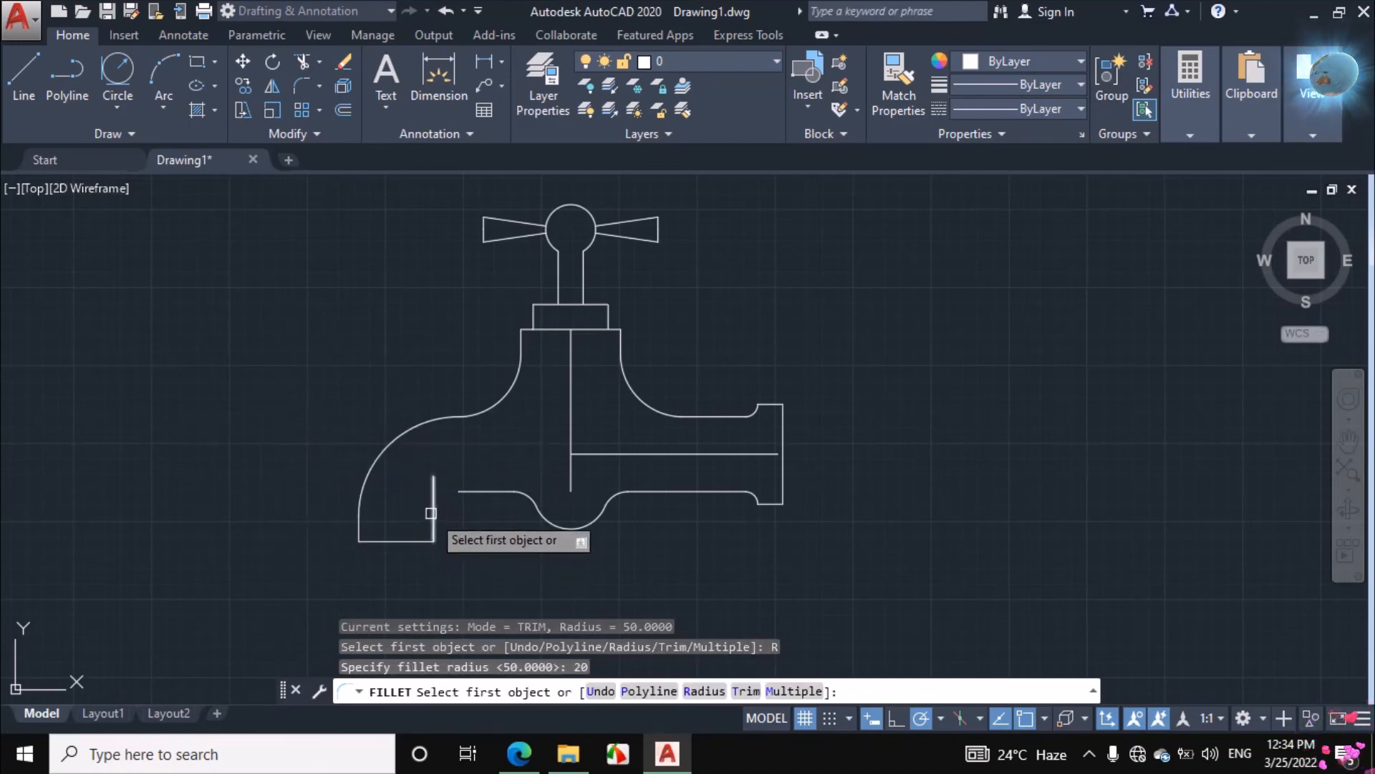
pyautogui.click(432, 513)
pyautogui.click(469, 493)
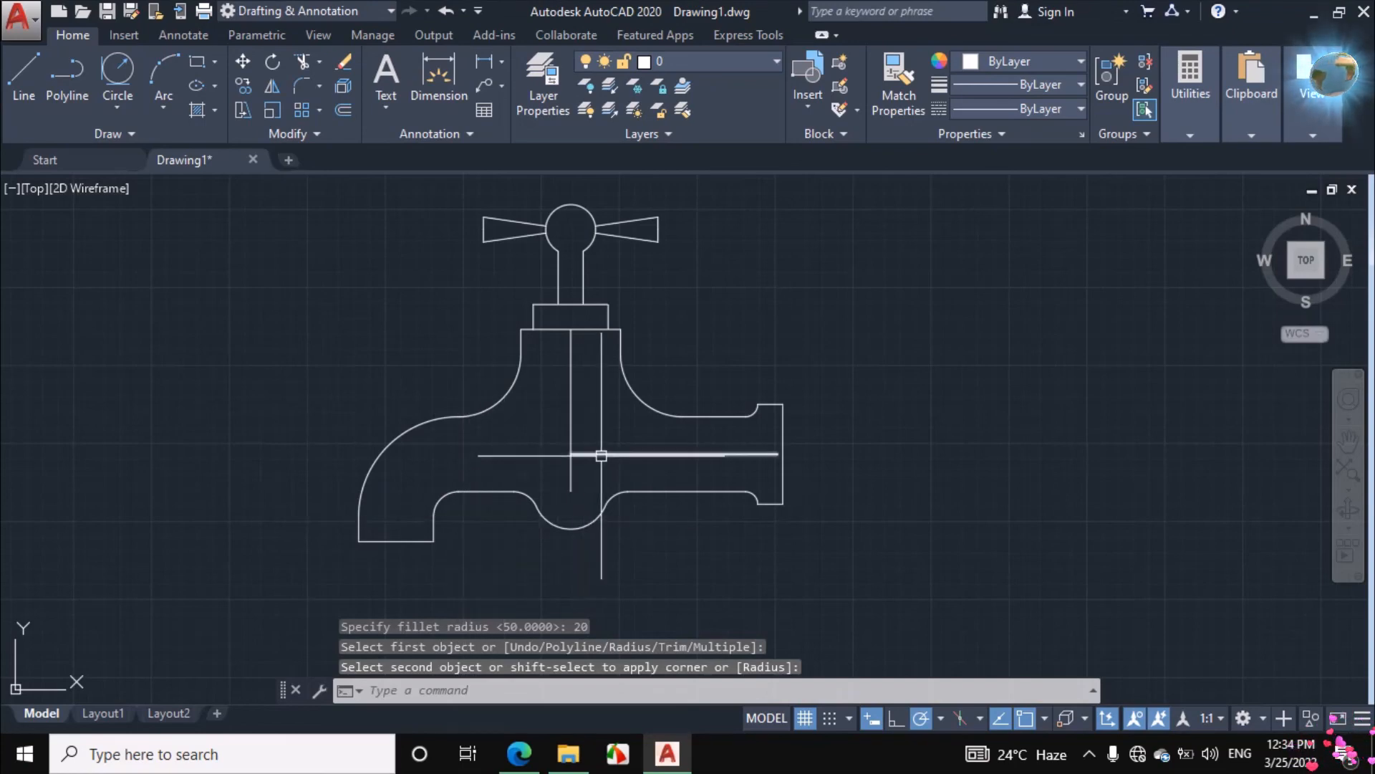
# Erase the horizontal and vertical construction centre lines inside the tap body
pyautogui.click(601, 456)
pyautogui.click(573, 421)
pyautogui.rightClick(844, 350)
pyautogui.click(885, 394)
pyautogui.scroll(-2, 855, 421)
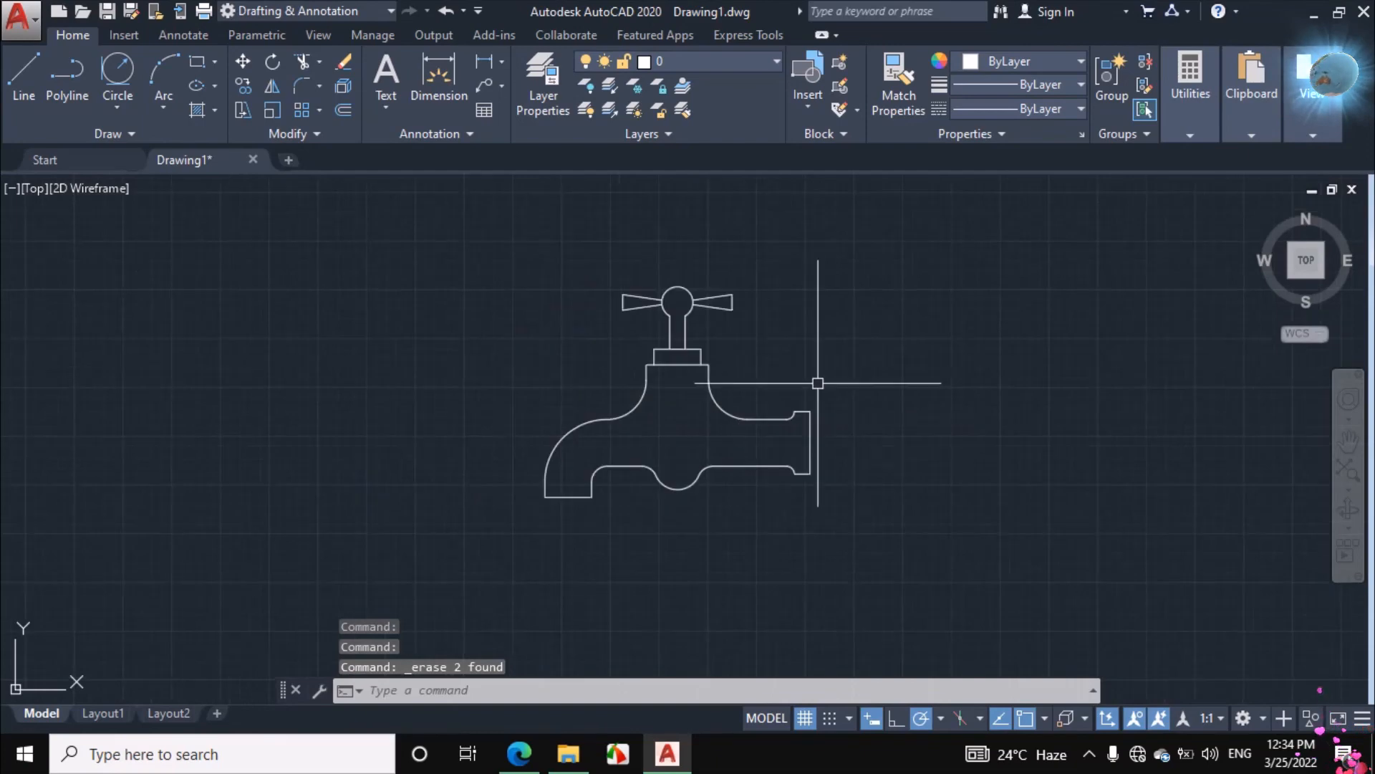
pyautogui.scroll(2, 812, 371)
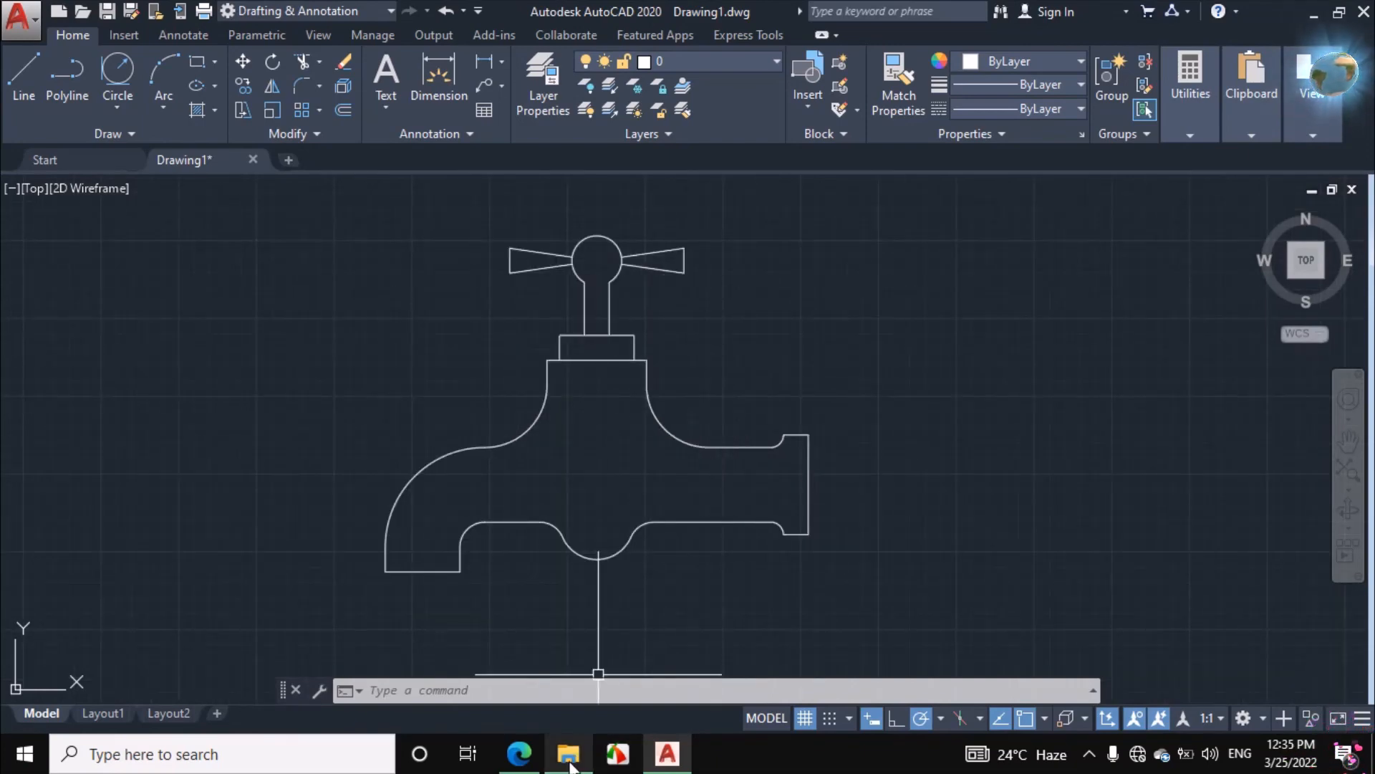
# In the assignment PDF, erase the ink marks over the handle, radius labels, body and lower curves, and return to AutoCAD
pyautogui.click(520, 753)
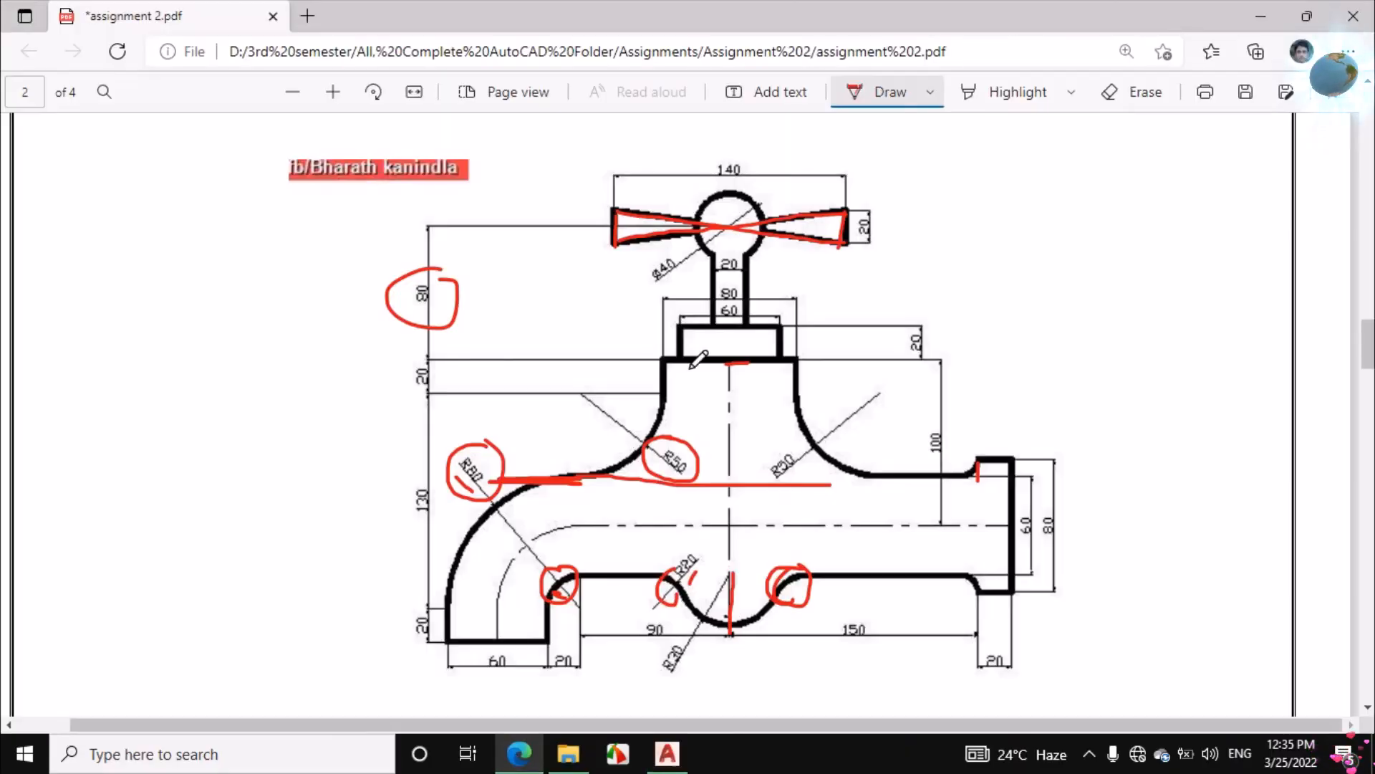
pyautogui.moveTo(758, 200); pyautogui.dragTo(717, 289)
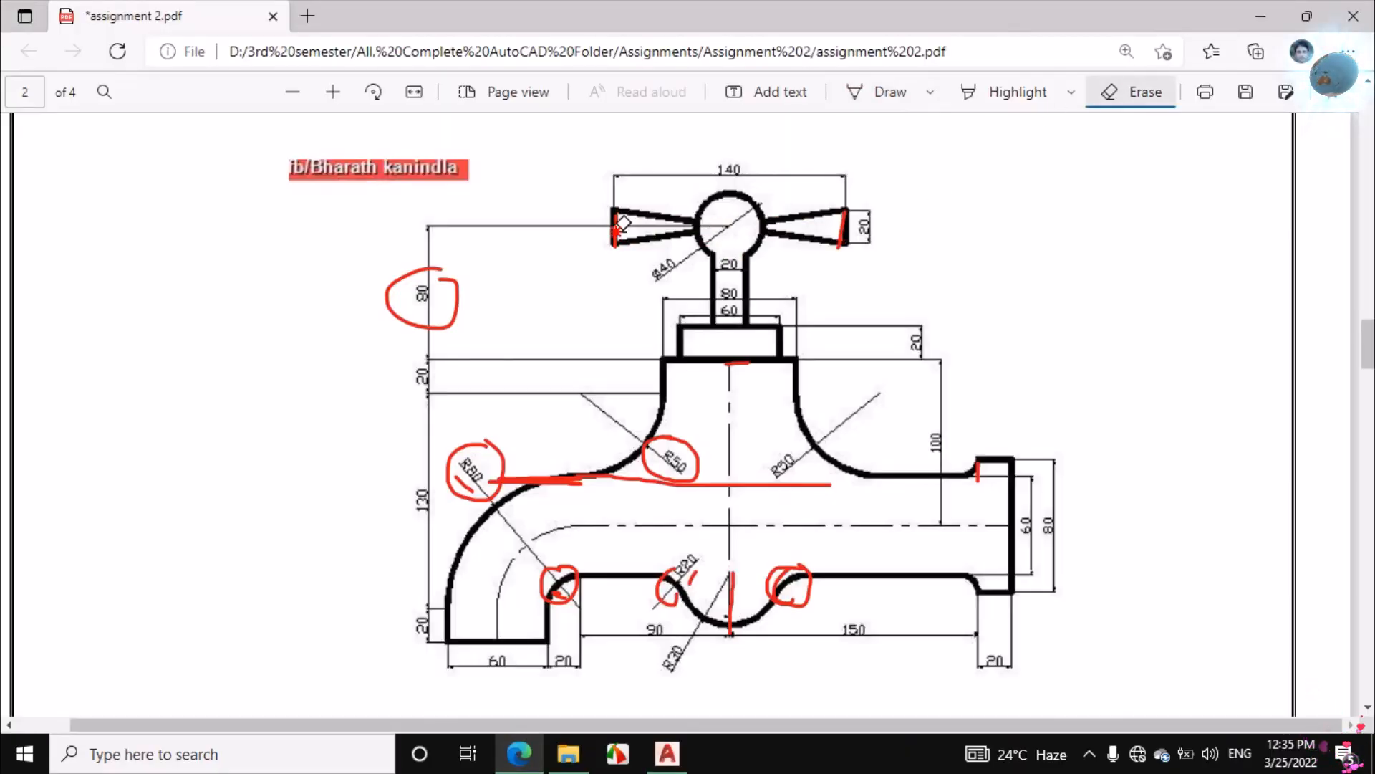
pyautogui.moveTo(677, 433); pyautogui.dragTo(696, 446)
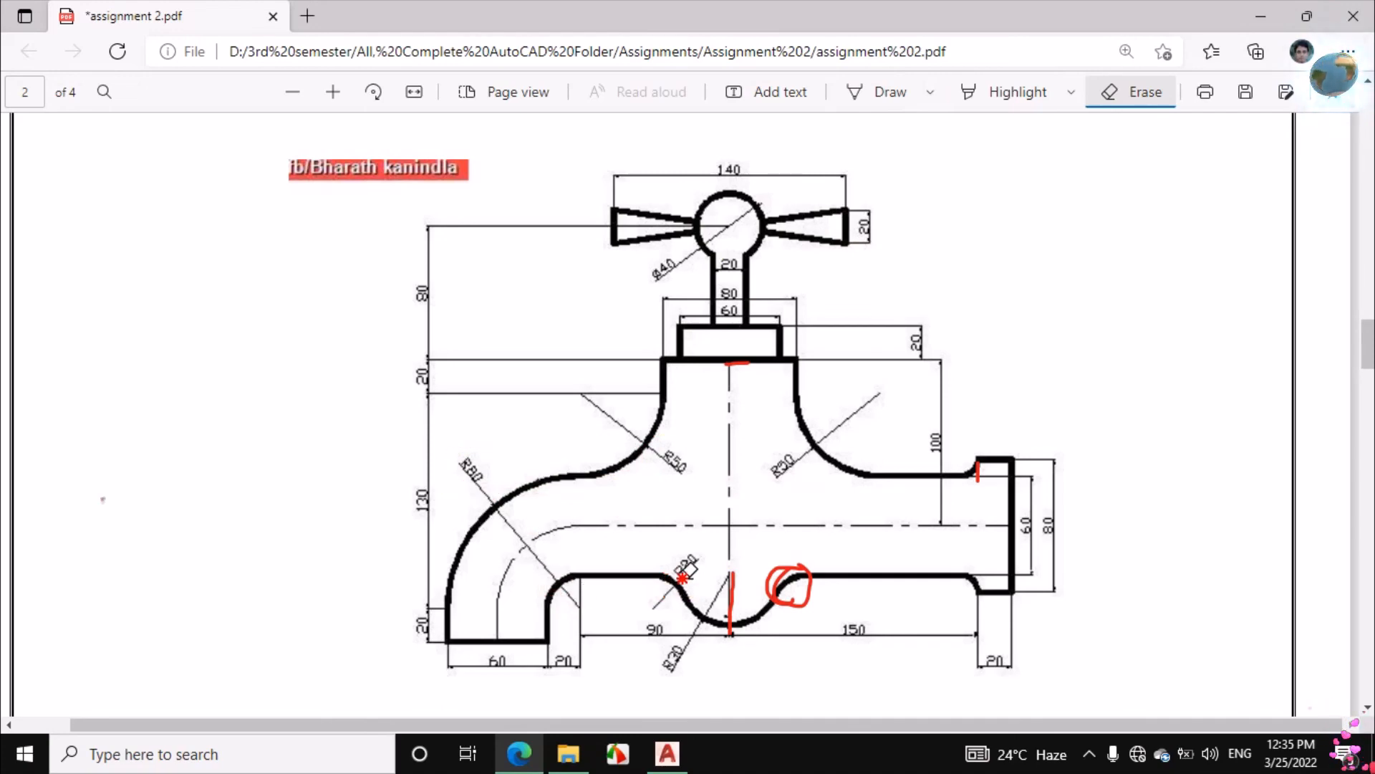
pyautogui.click(788, 583)
pyautogui.click(739, 364)
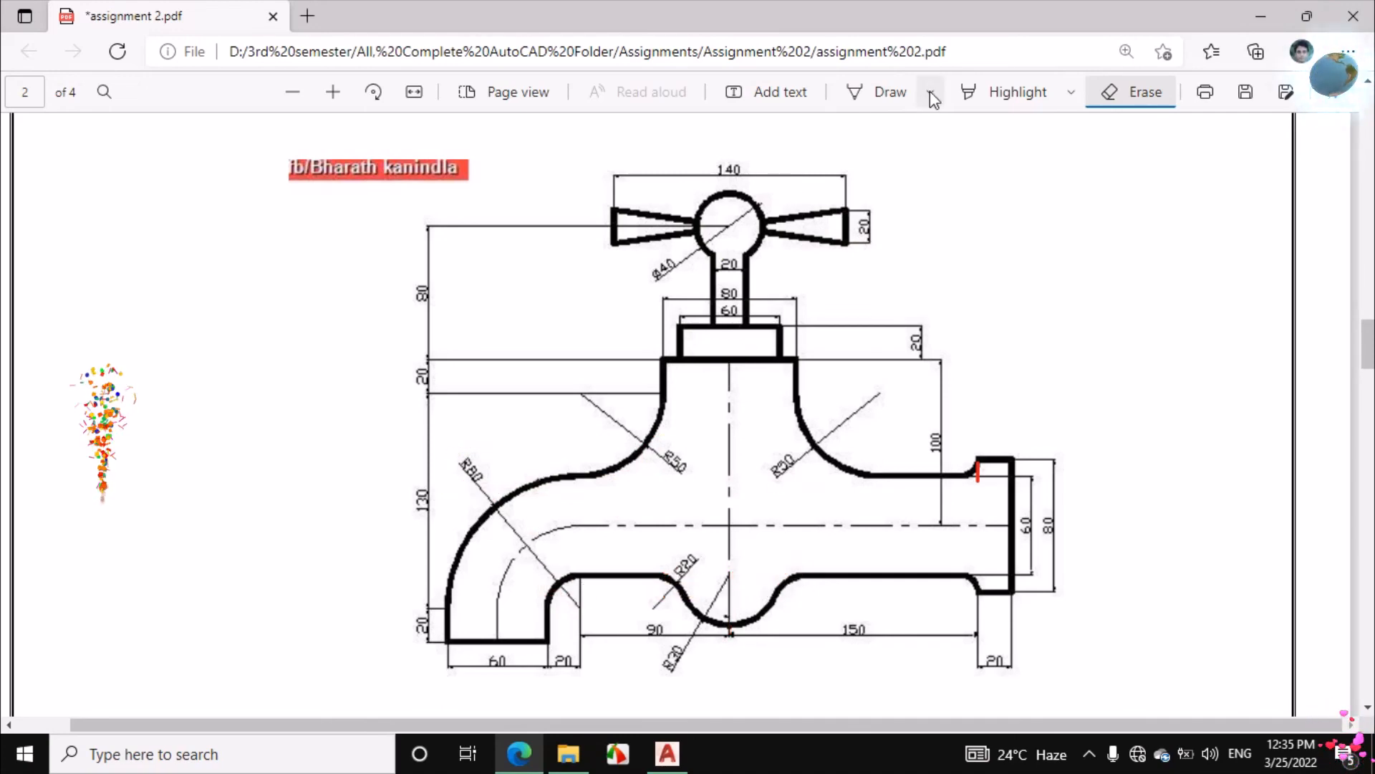
pyautogui.click(890, 92)
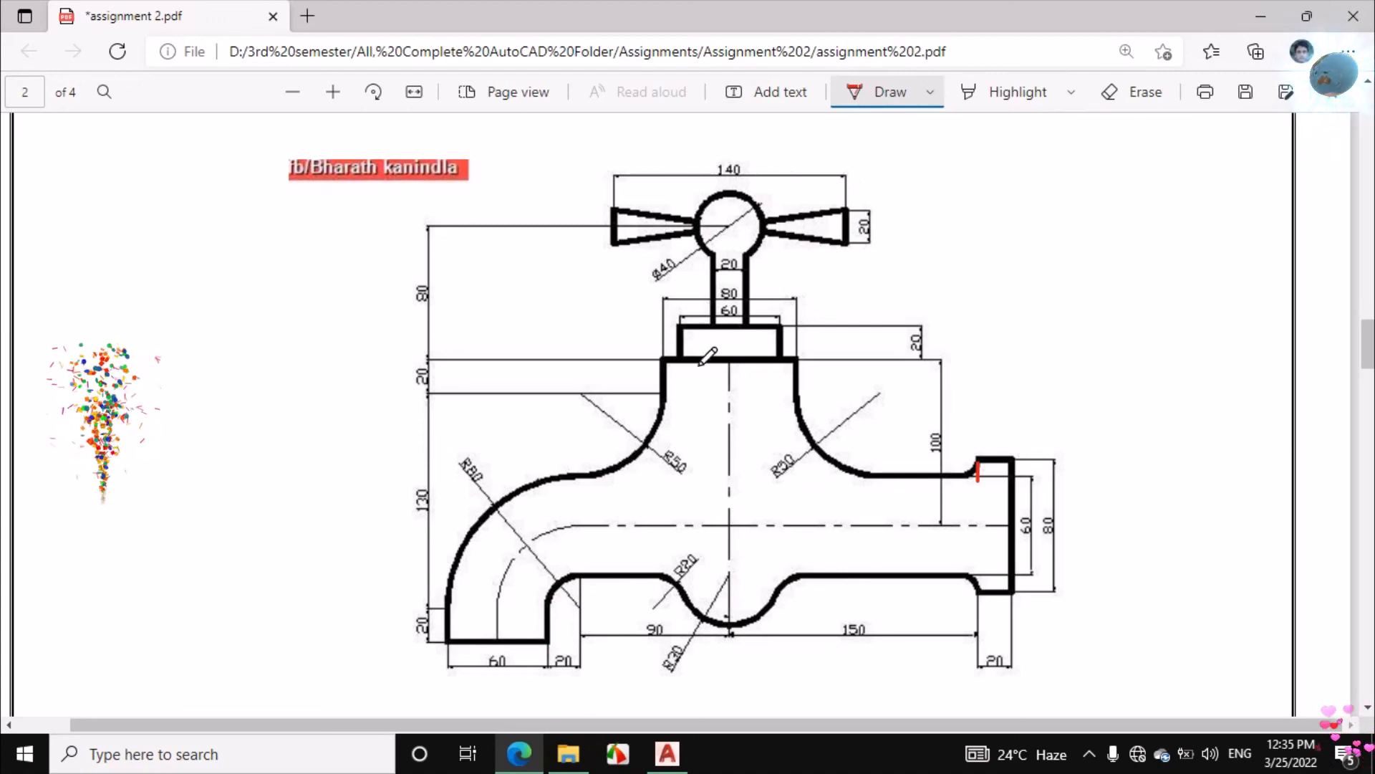
pyautogui.click(684, 739)
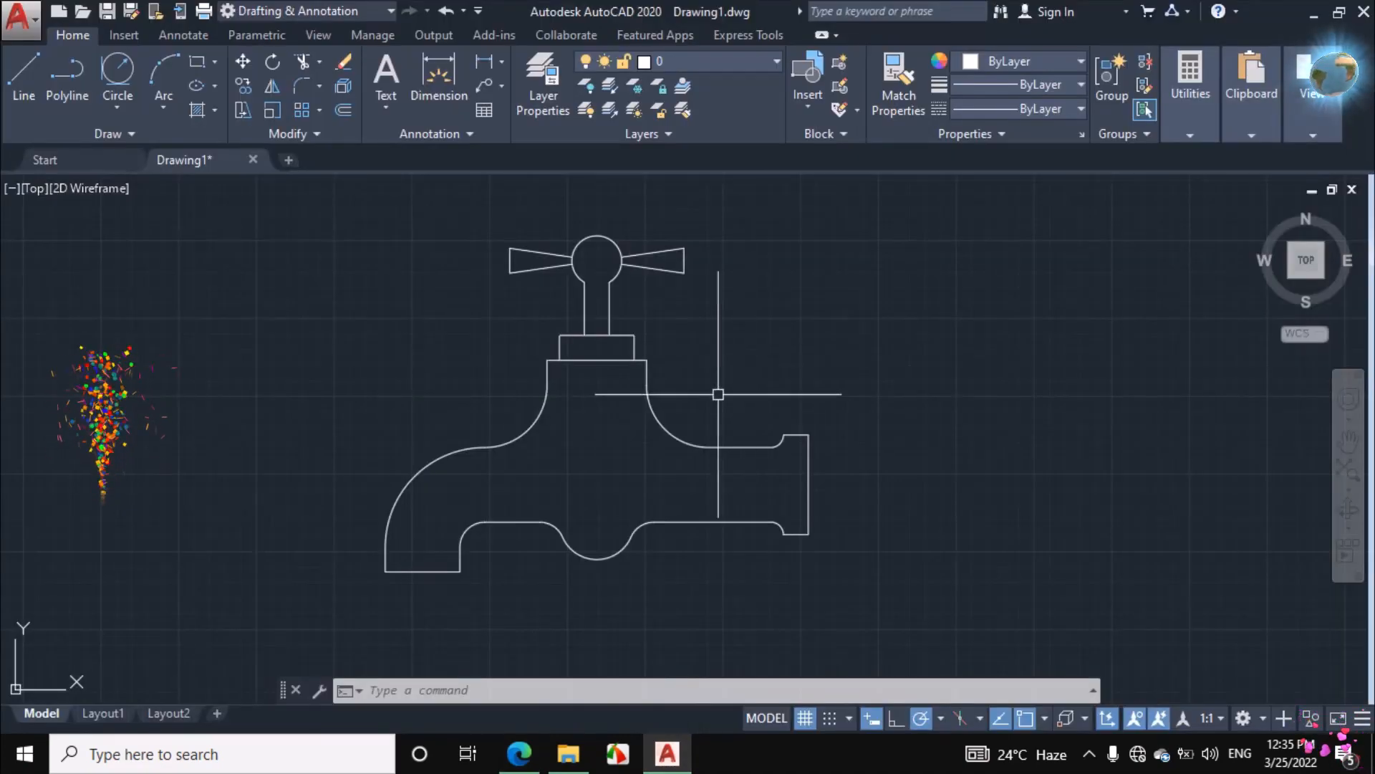